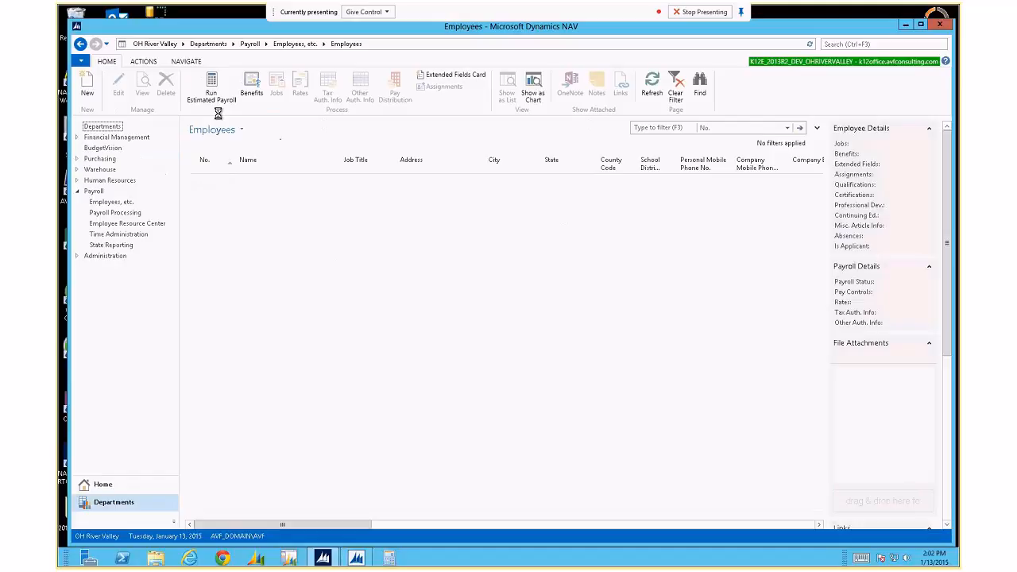
Scroll down the Payroll Employees list and select the employee whose records will be edited.
left_click(289, 268)
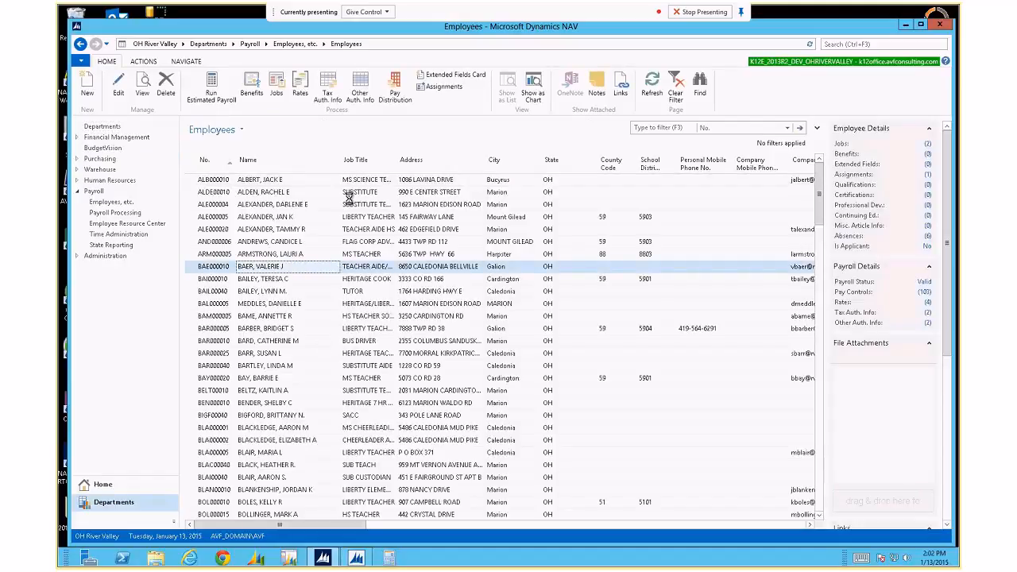
left_click(286, 340)
left_click(290, 390)
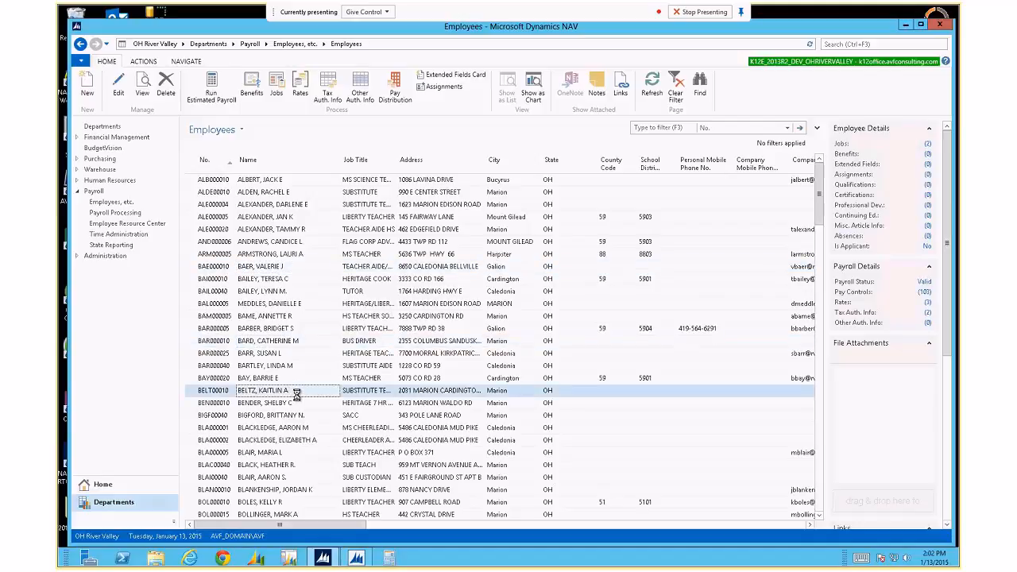
scroll(296, 394, "down", 5)
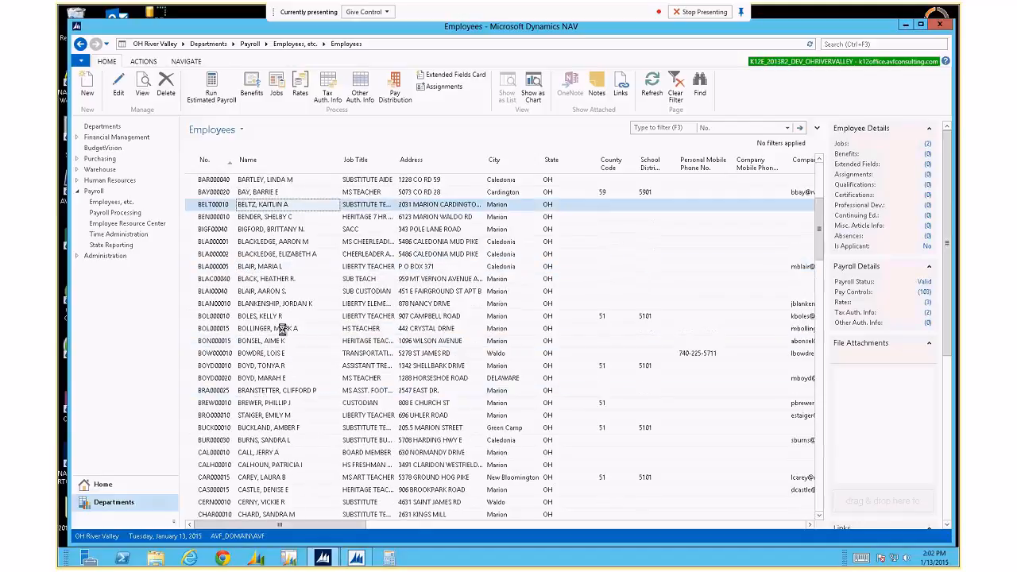
left_click(294, 328)
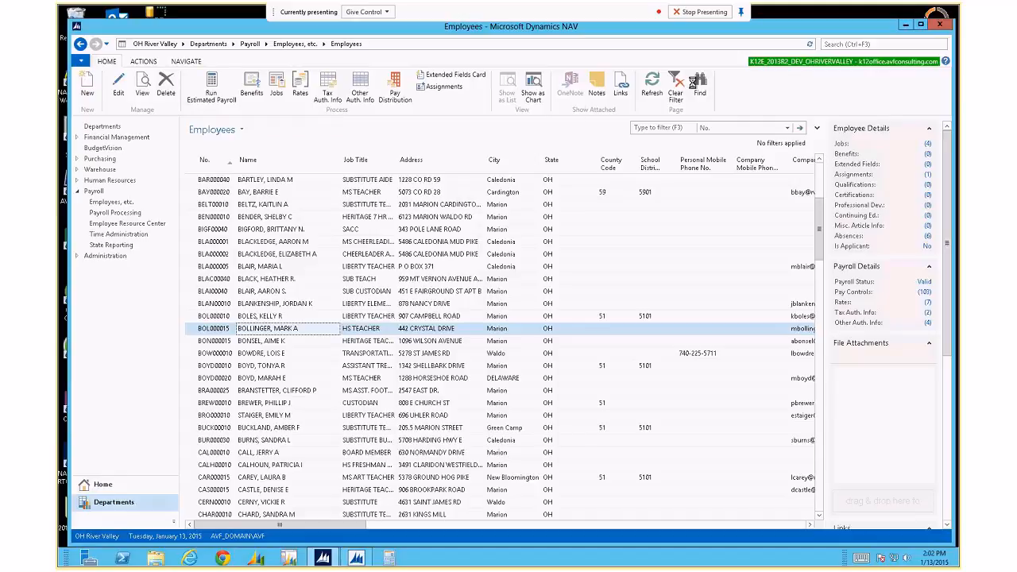
left_click(140, 63)
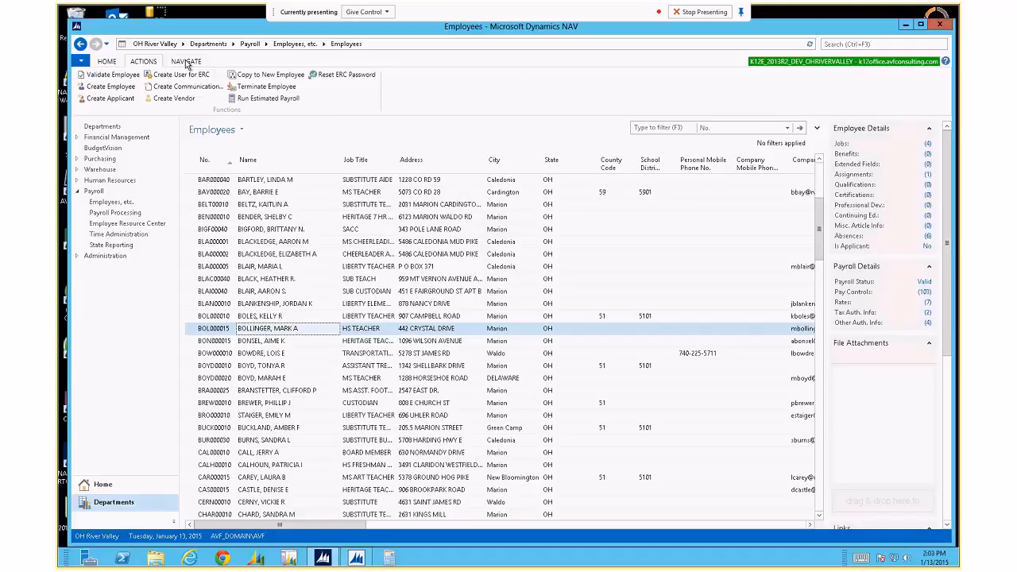
left_click(186, 63)
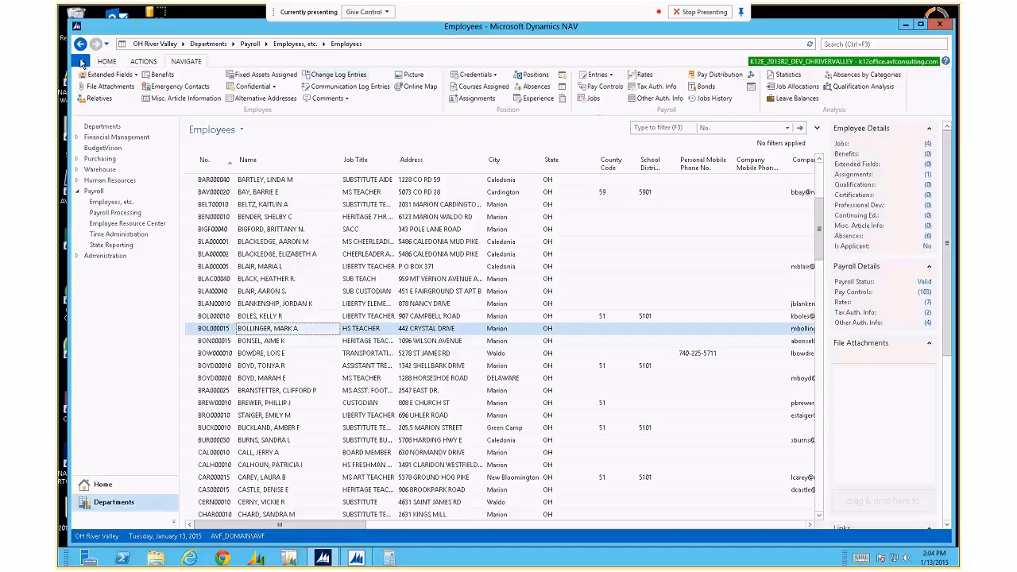
left_click(106, 62)
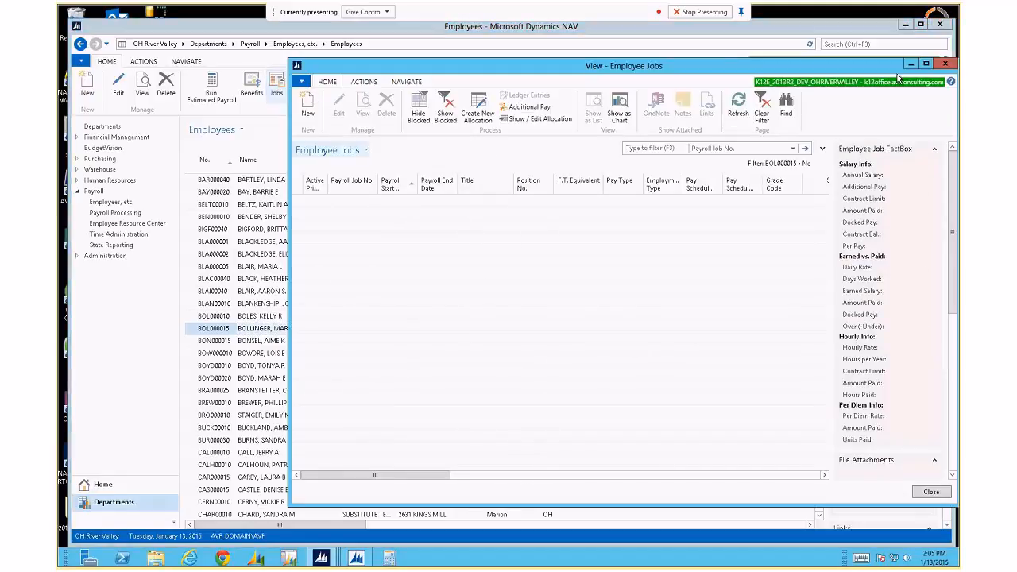
left_click(945, 64)
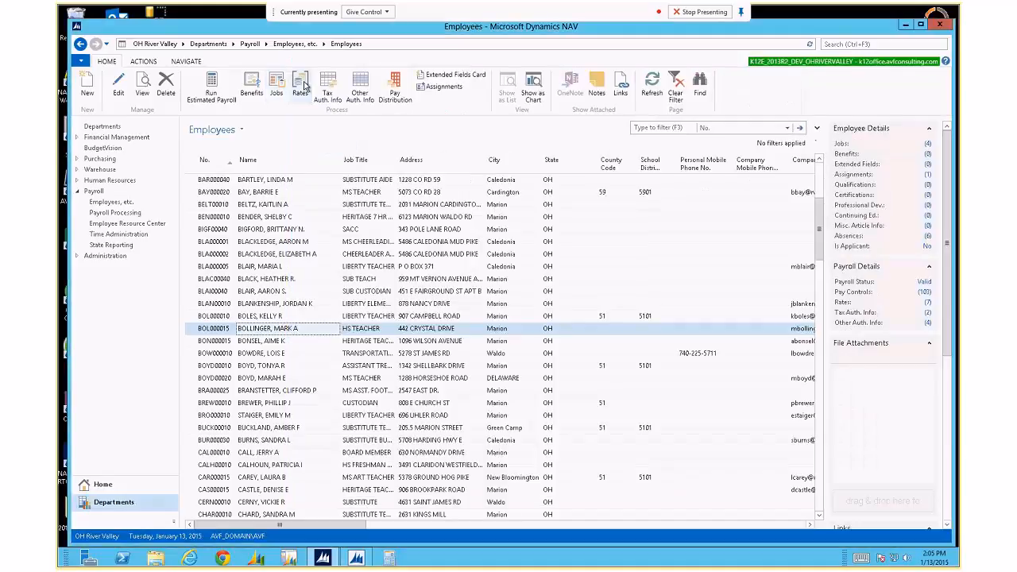
Open the employee's Rates window, enlarge and centre it, and widen the Payroll Rate Code column.
left_click(301, 86)
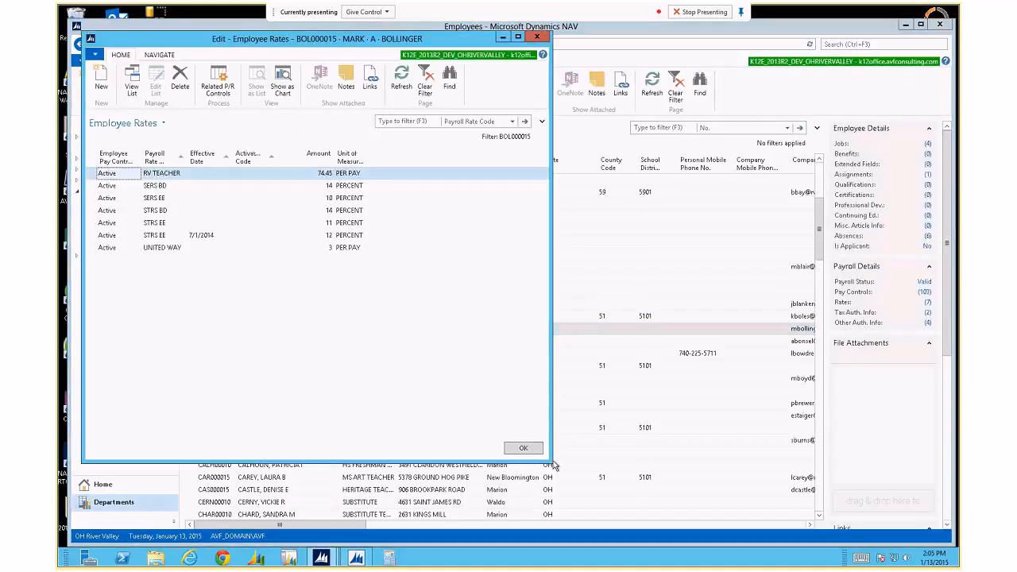
left_click_drag(552, 466, 672, 441)
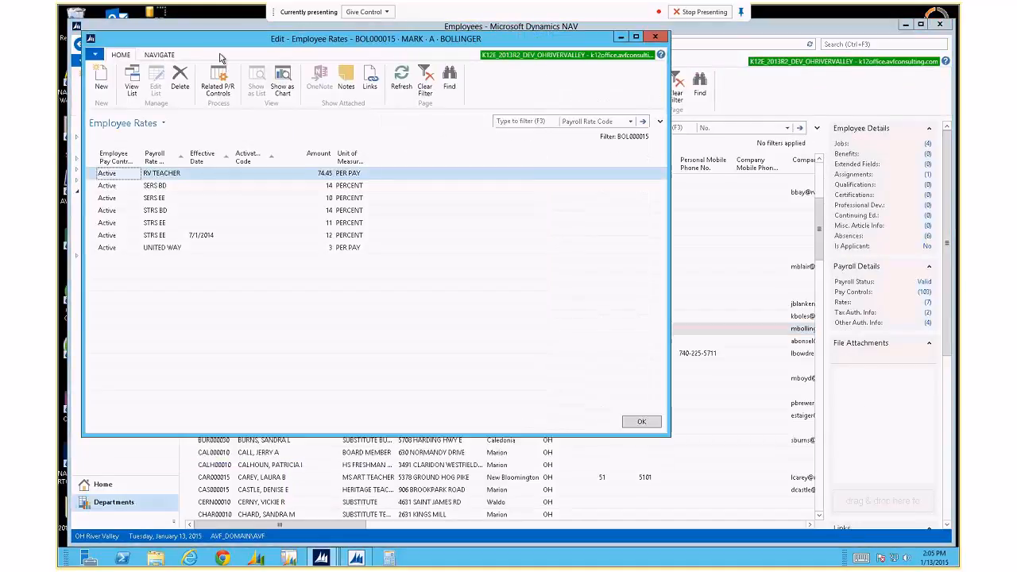
left_click_drag(225, 45, 287, 82)
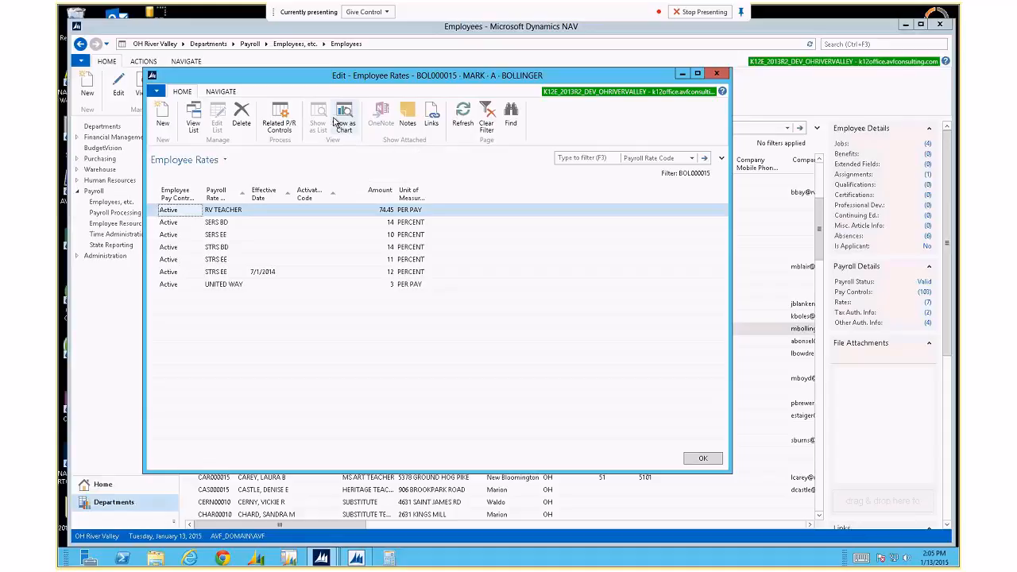
left_click_drag(249, 194, 268, 195)
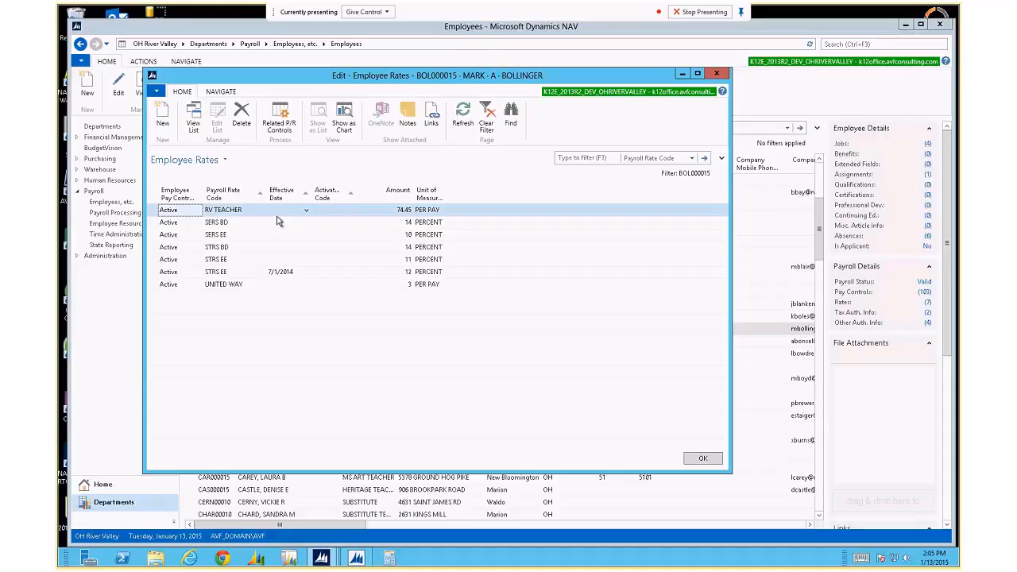
Open the first line's Payroll Rate Code lookup, enlarge it, and browse codes from 403B ER to WATER.
left_click(258, 210)
left_click(261, 209)
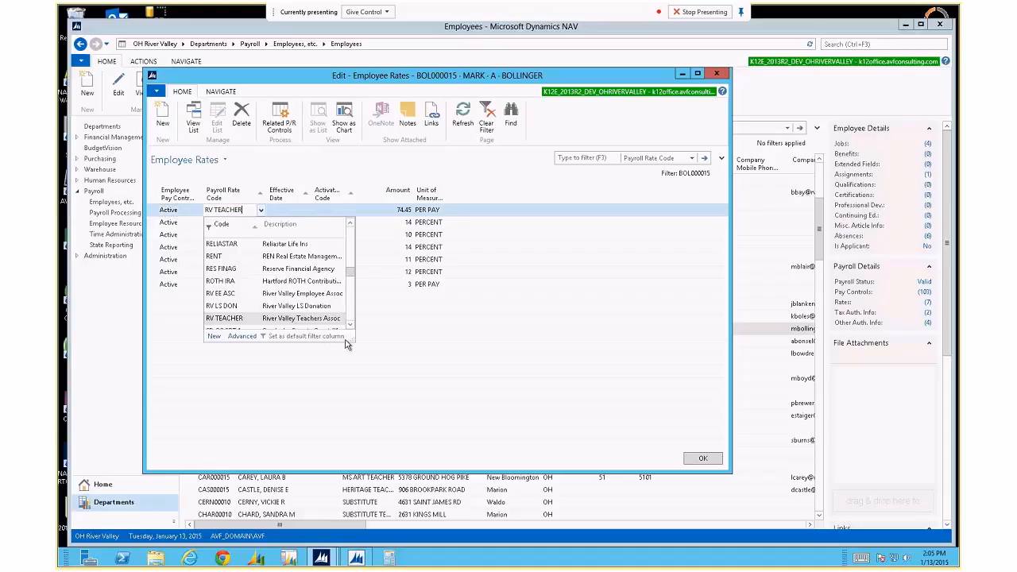
left_click_drag(350, 345, 466, 468)
scroll(389, 444, "down", 5)
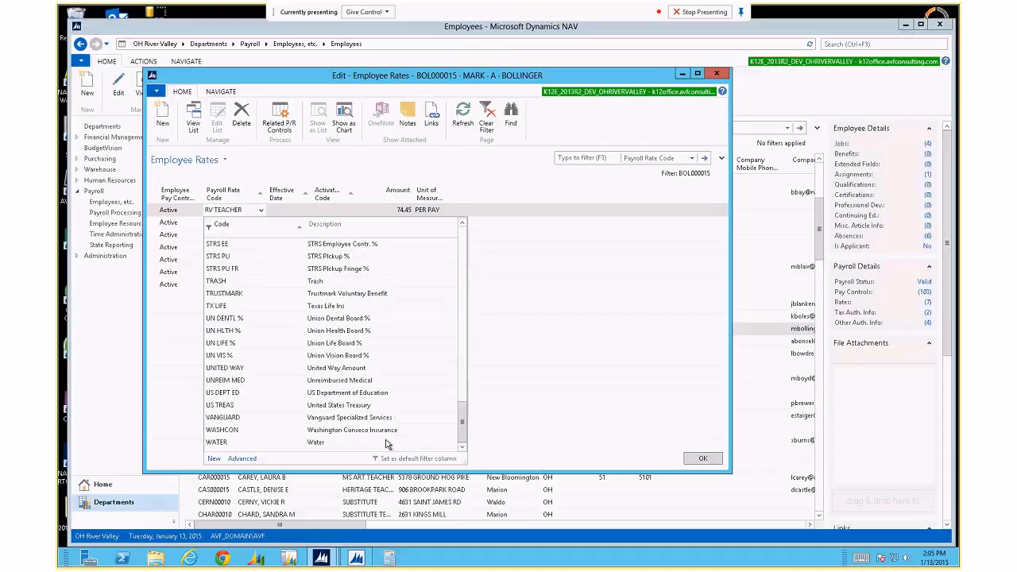
scroll(389, 444, "up", 5)
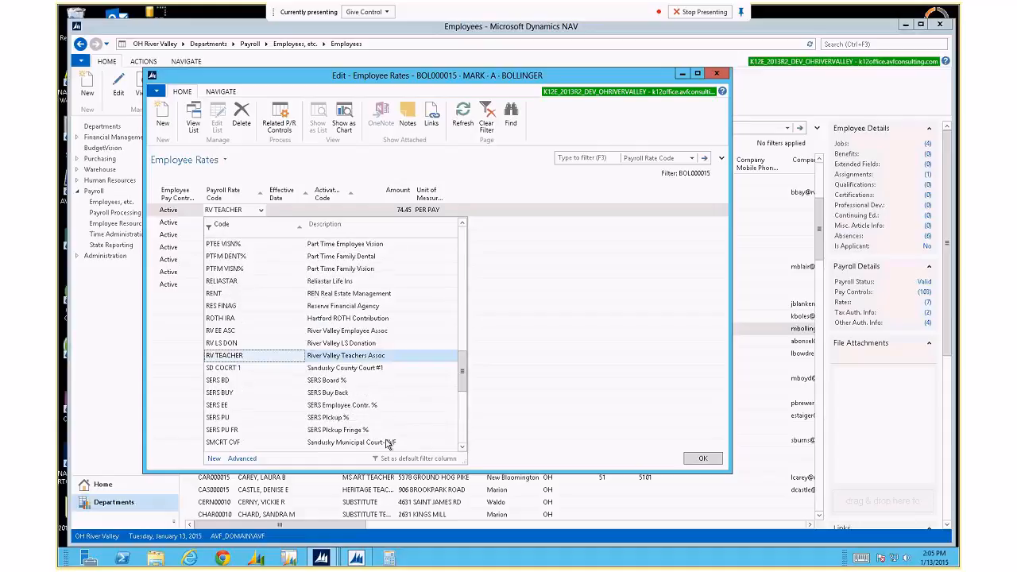
scroll(389, 444, "up", 10)
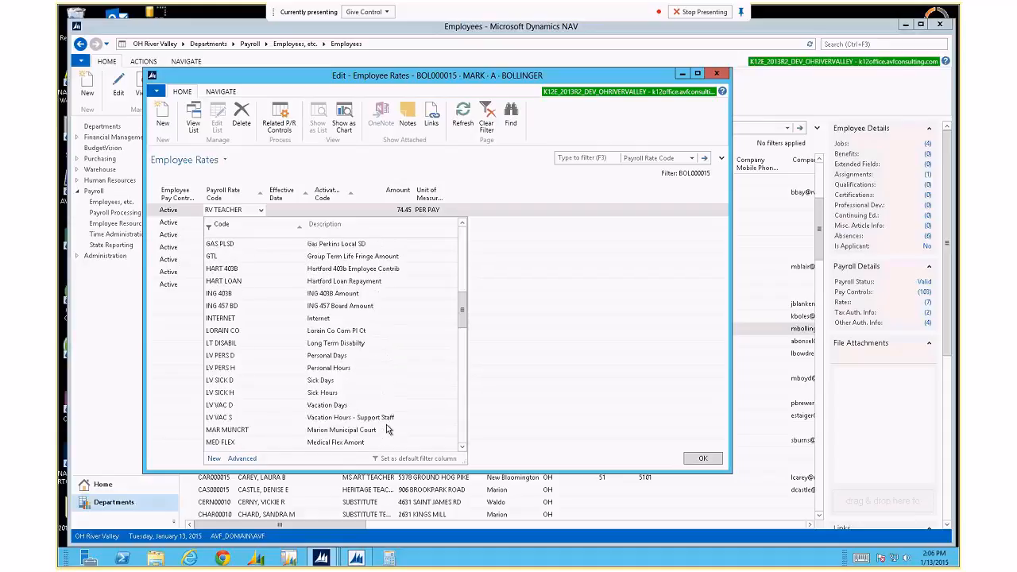
scroll(388, 430, "down", 1)
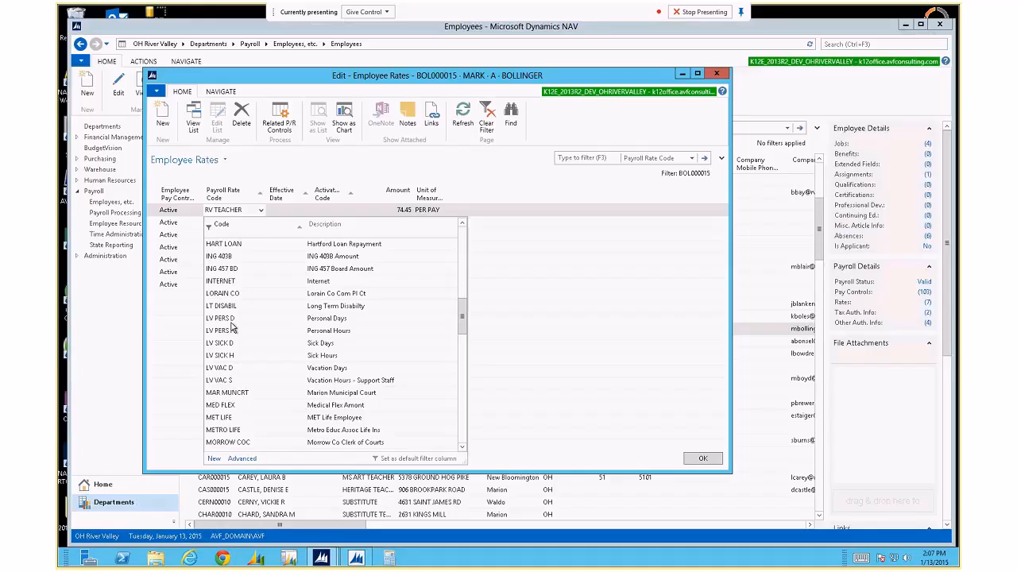
left_click(246, 332)
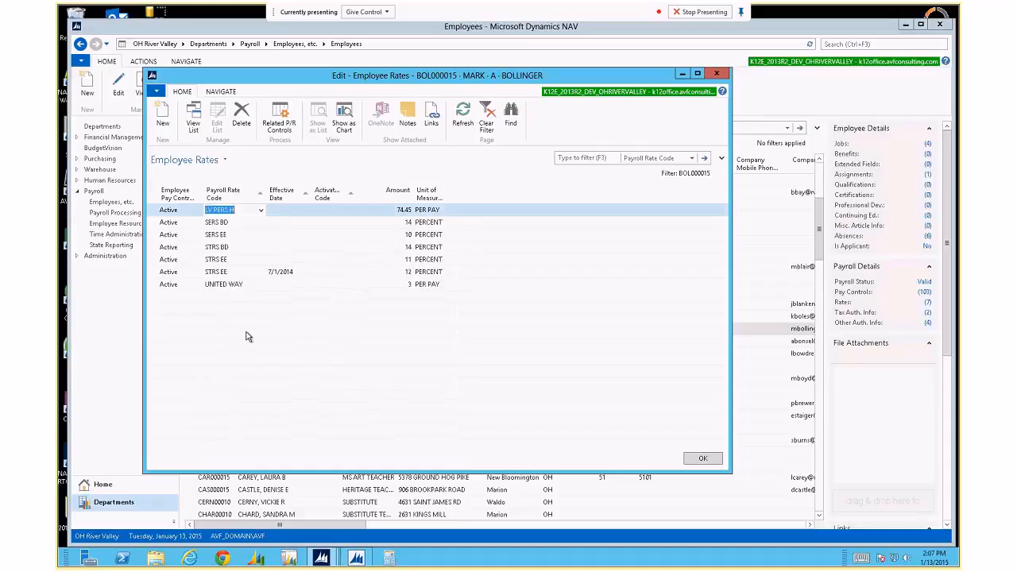
left_click(261, 211)
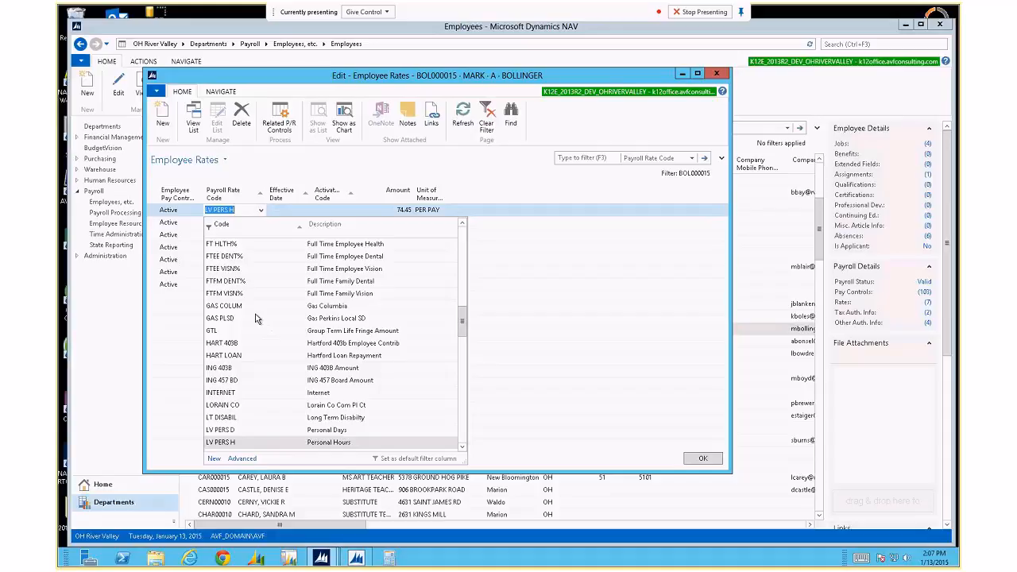
scroll(256, 315, "up", 10)
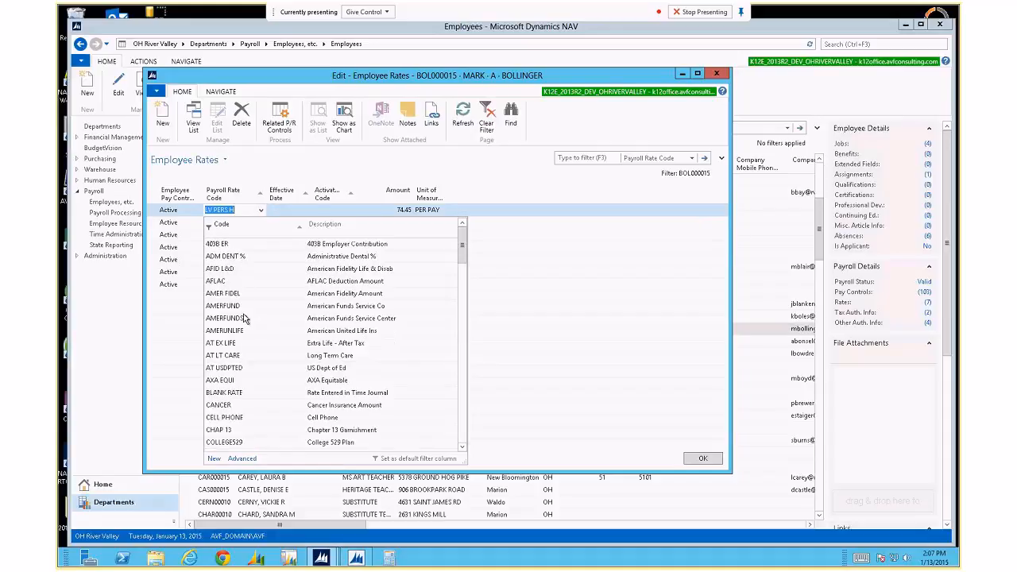
left_click(240, 302)
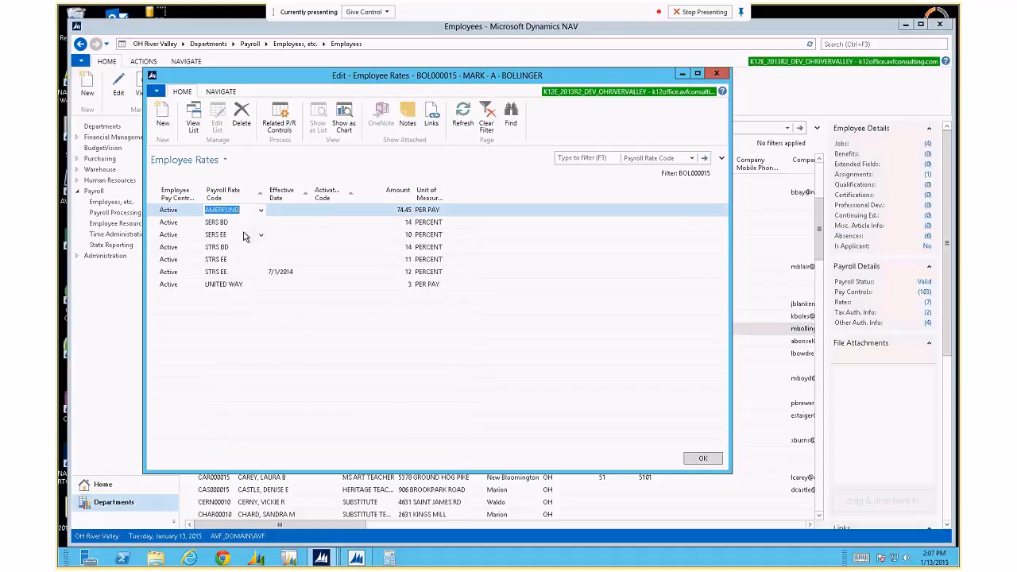
key("Down")
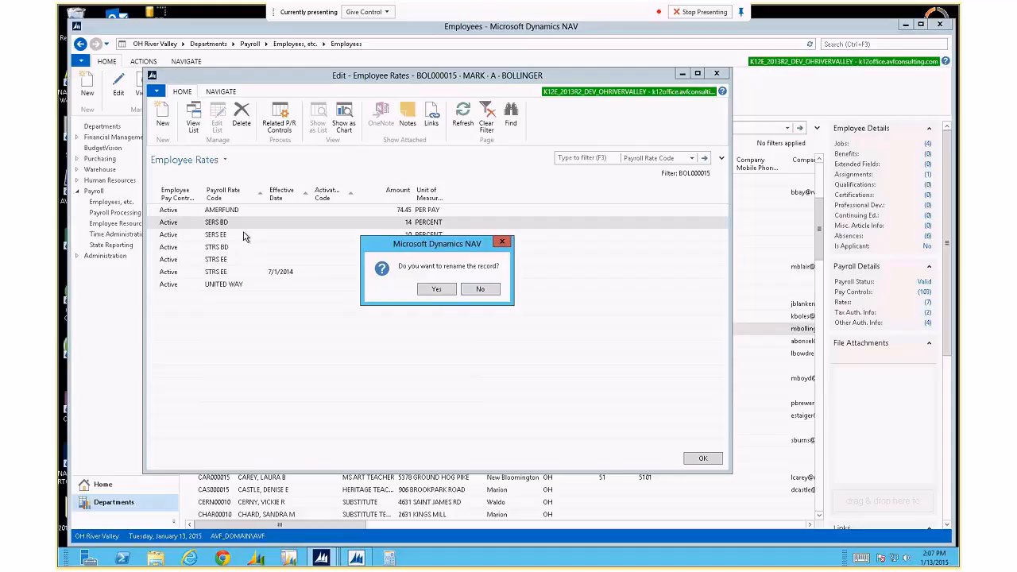
key("Escape")
key("Up")
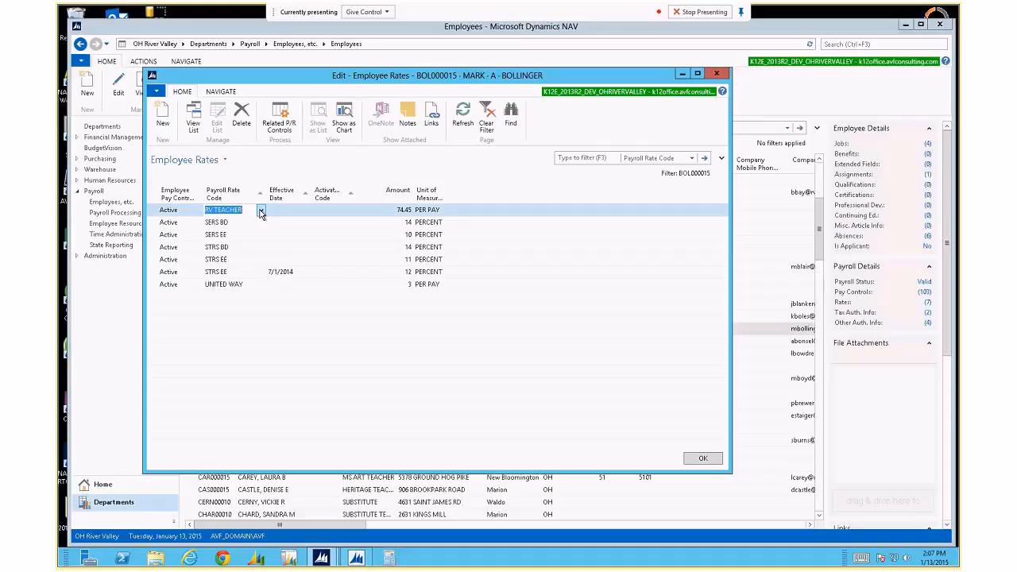
Reopen the first line's rate code lookup, resize it, and scroll up toward LV PERS D.
left_click(260, 211)
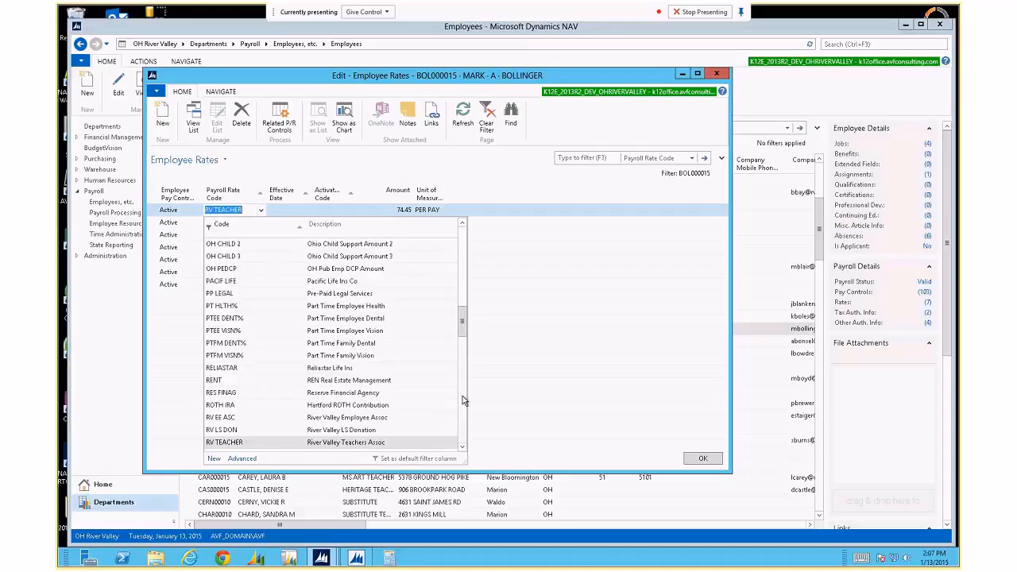
left_click(462, 330)
left_click_drag(461, 332, 459, 413)
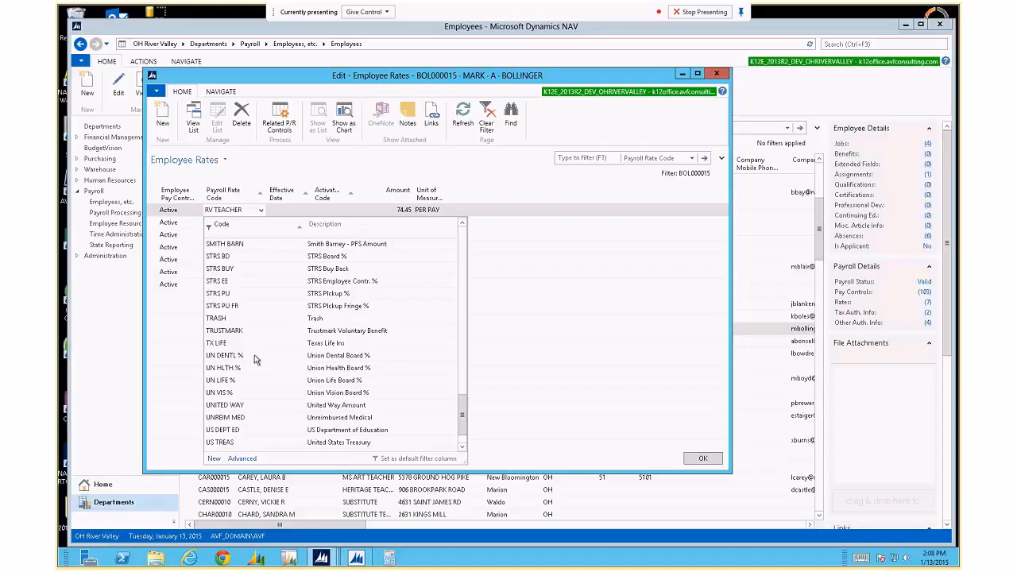
scroll(251, 385, "down", 1)
scroll(251, 386, "up", 5)
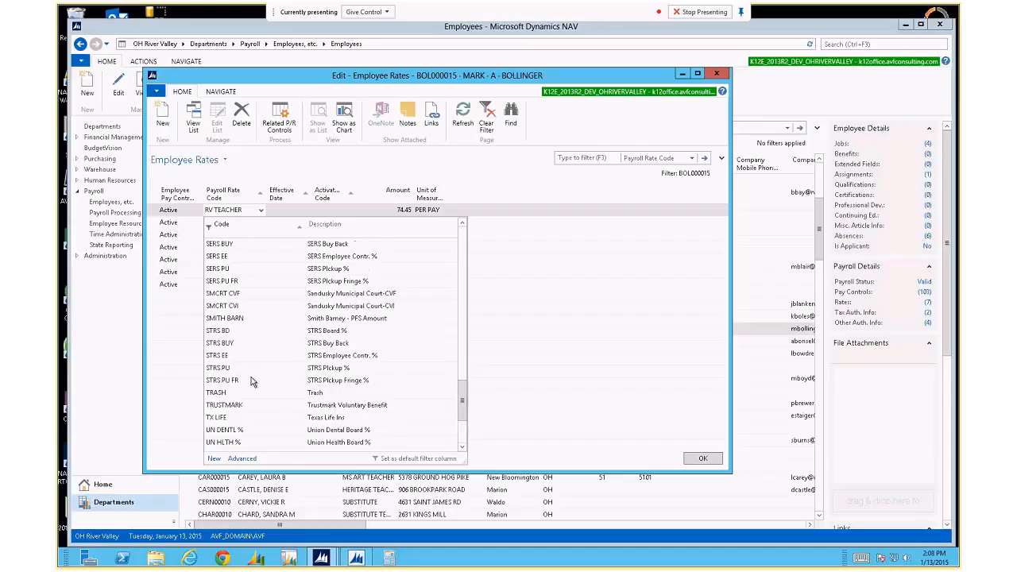
scroll(252, 371, "up", 8)
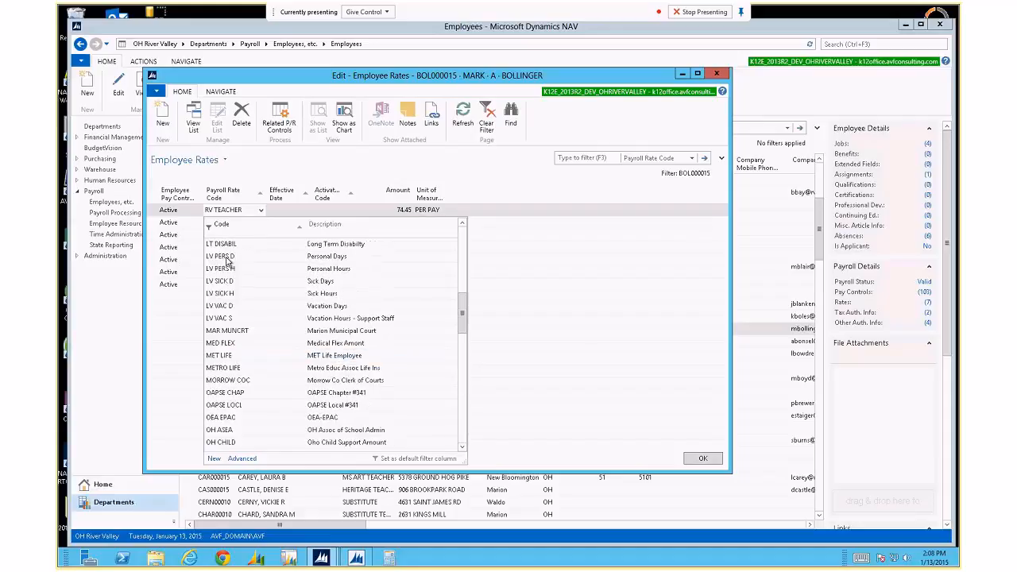
Try LV PERS D, revert to RV TEACHER, then select LV PERS D in the full Payroll Rates list.
left_click(227, 257)
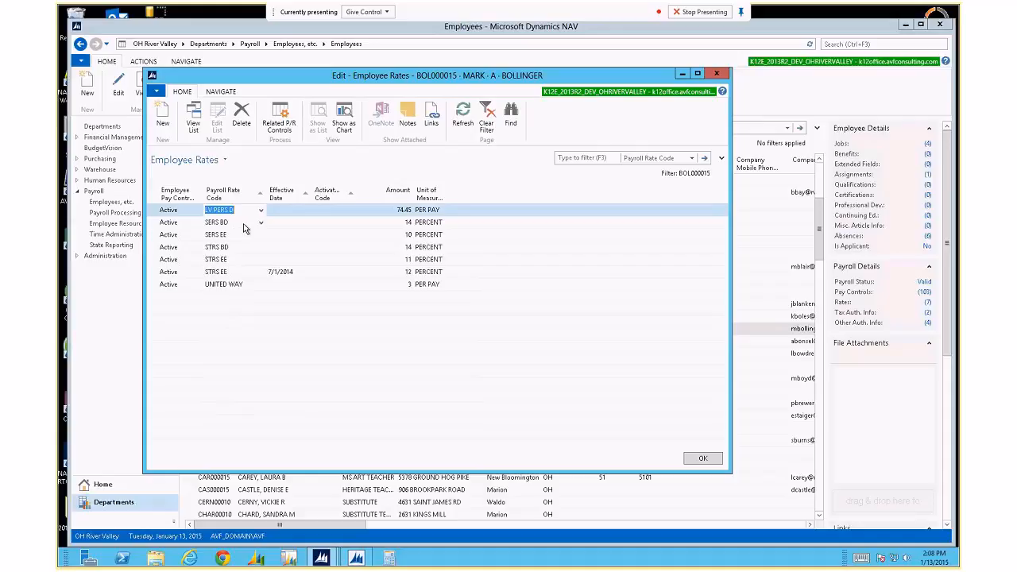
key("Escape")
left_click(261, 210)
left_click(238, 458)
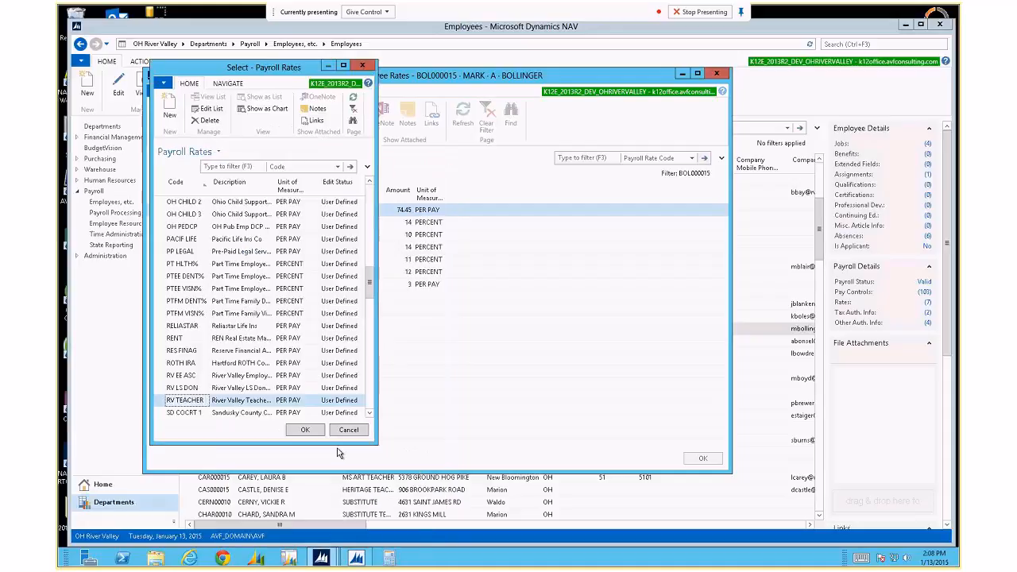
left_click(371, 215)
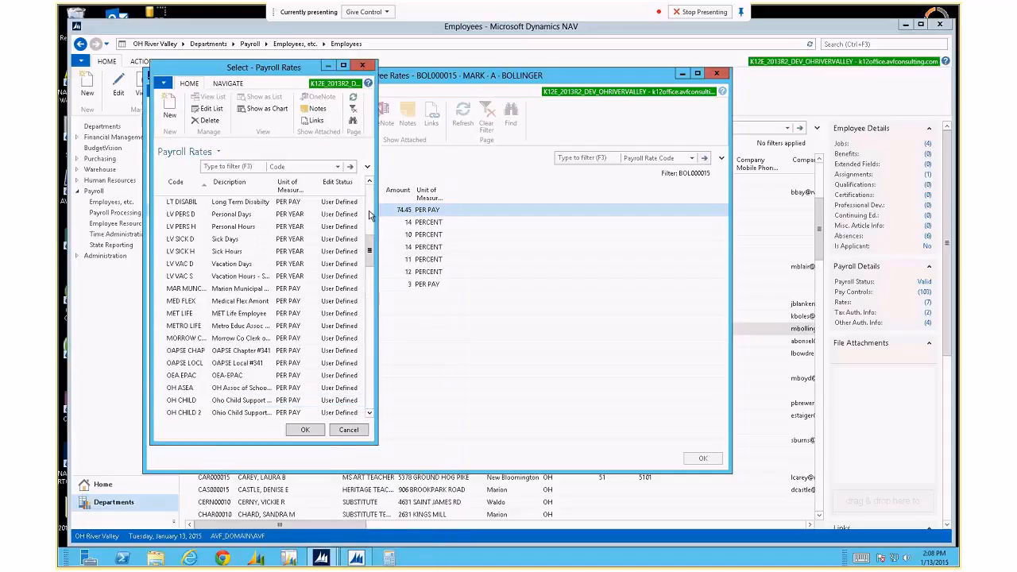
left_click(167, 216)
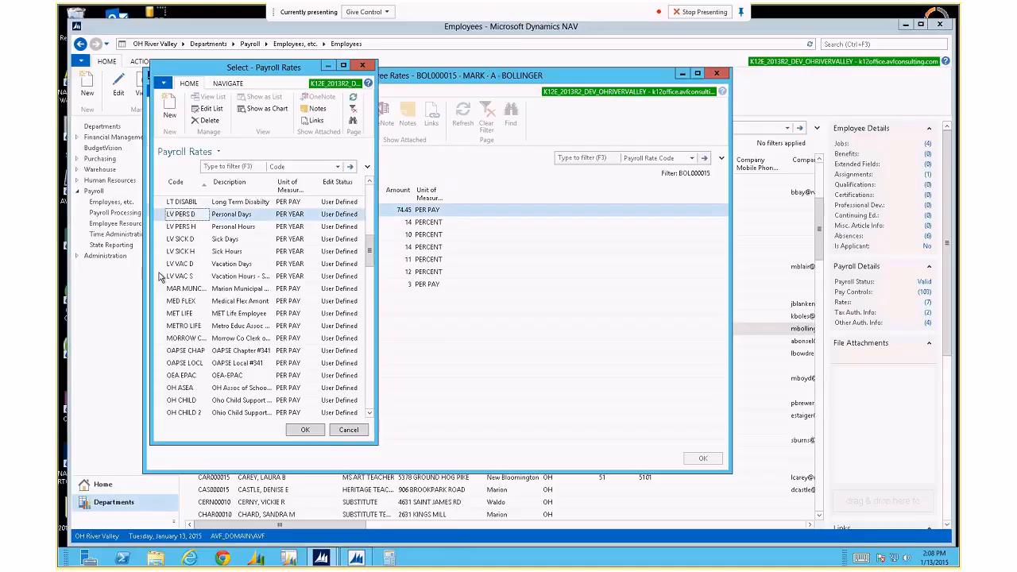
Attempt to delete the LV PERS D rate and widen the window to read the in-use error.
left_click(208, 108)
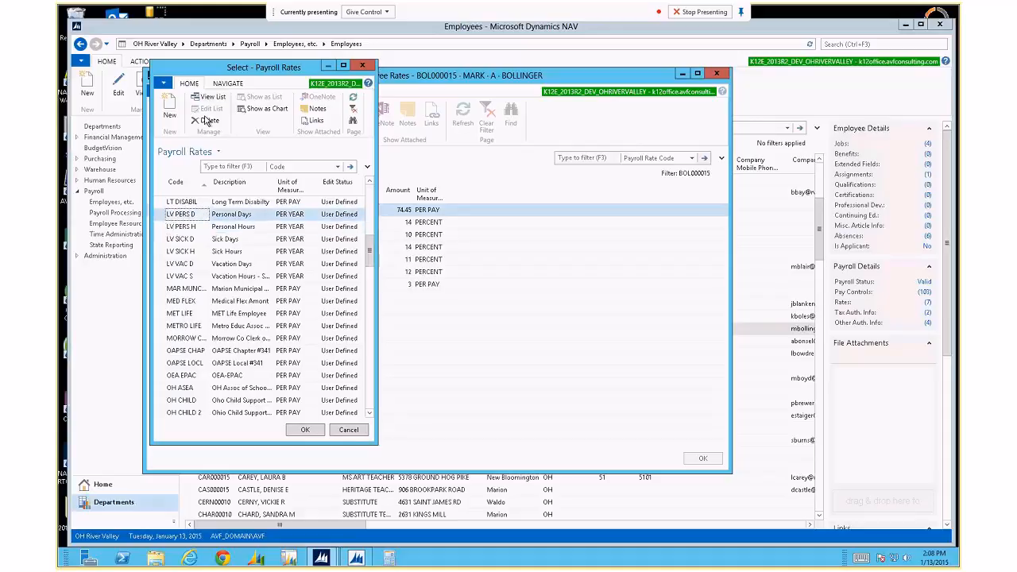
left_click(208, 120)
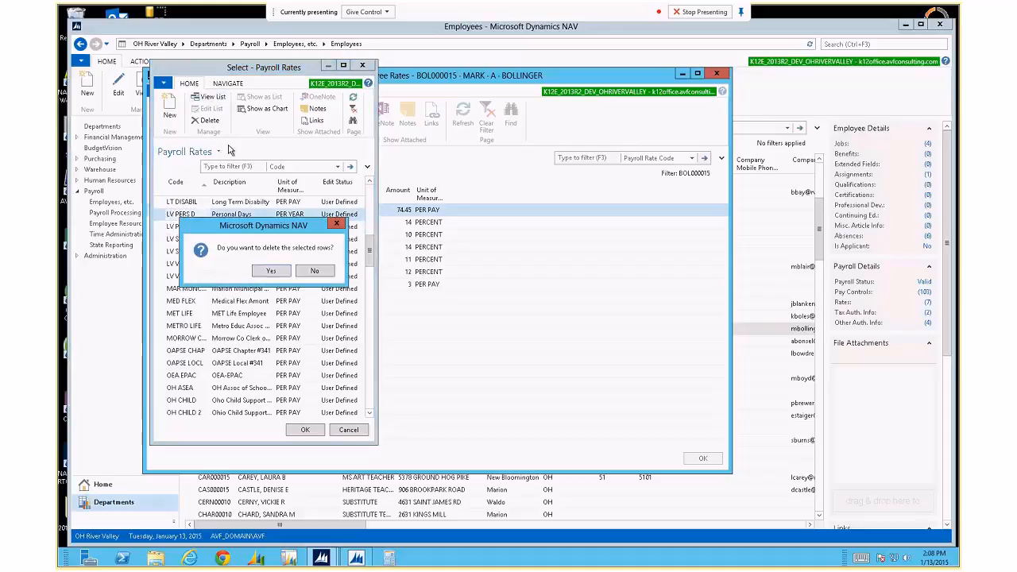
left_click(273, 273)
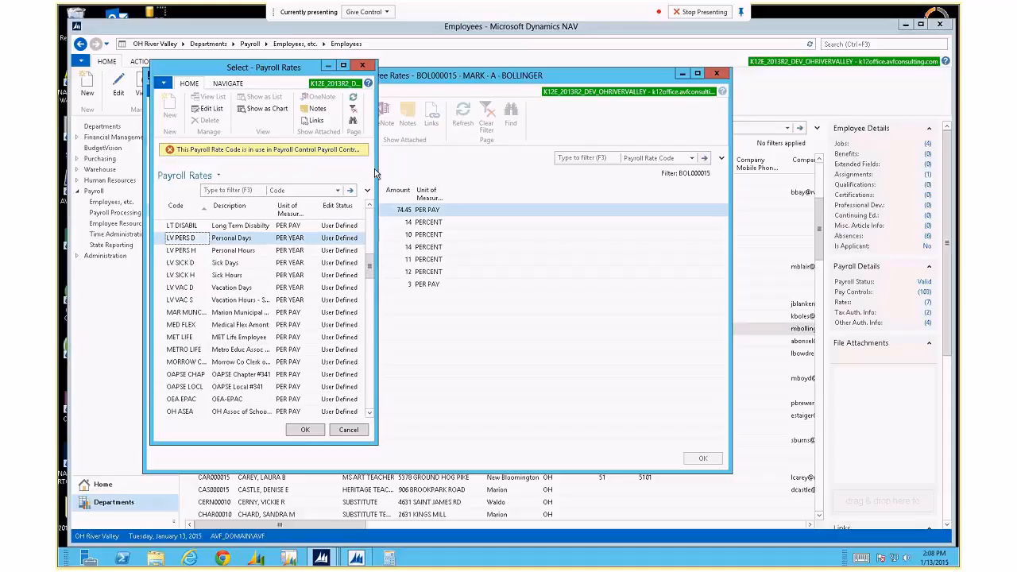
left_click_drag(377, 169, 509, 176)
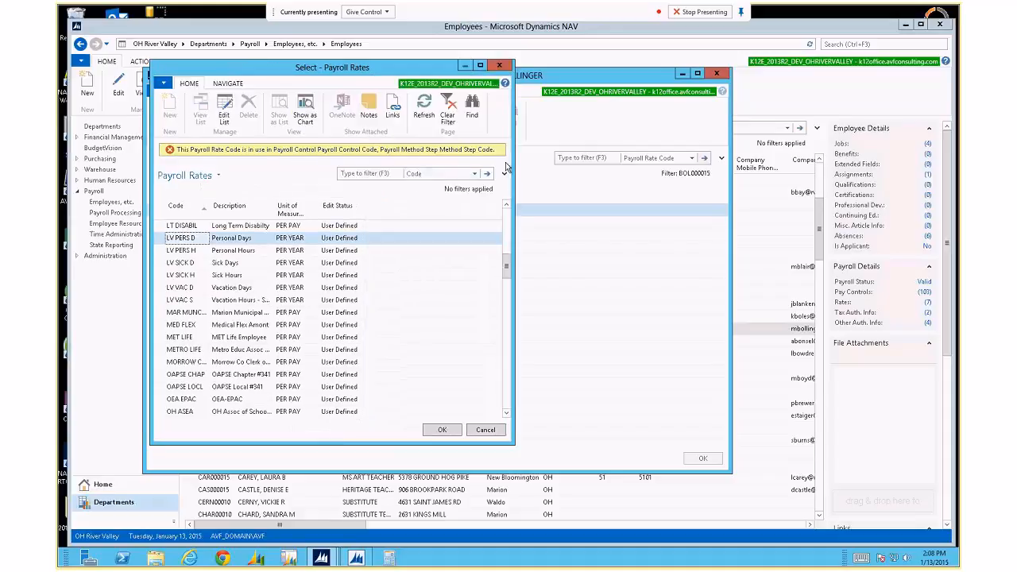
left_click_drag(512, 163, 660, 165)
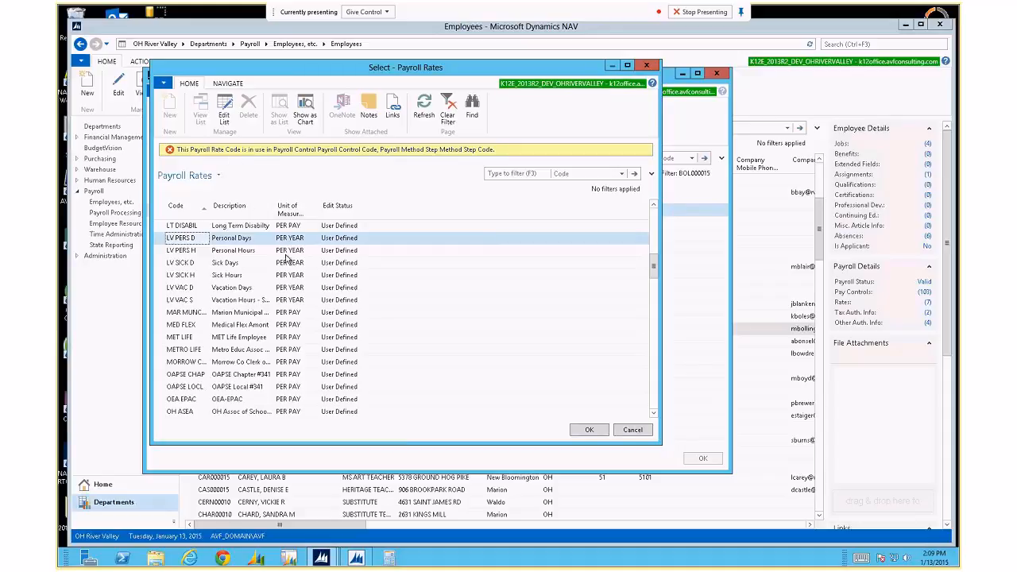
Discard the failed deletion and close the Payroll Rates list.
key("Escape")
key("Return")
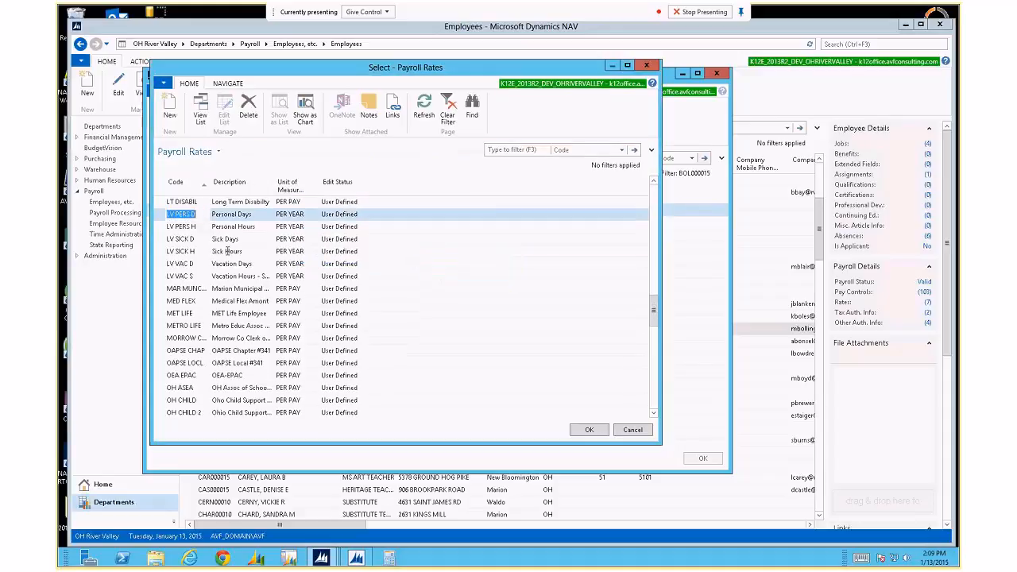
left_click(226, 251)
left_click(227, 251)
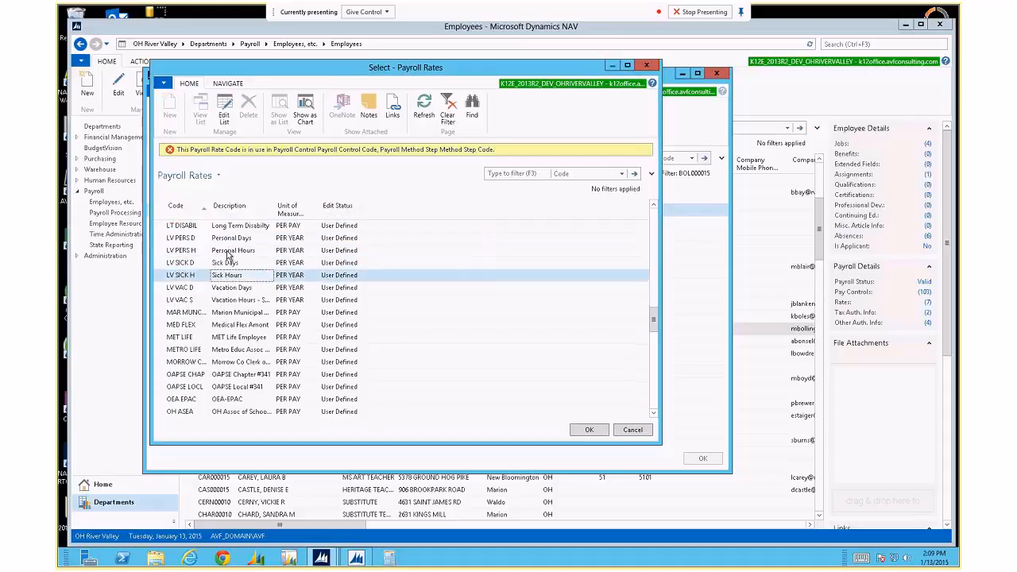
key("Escape")
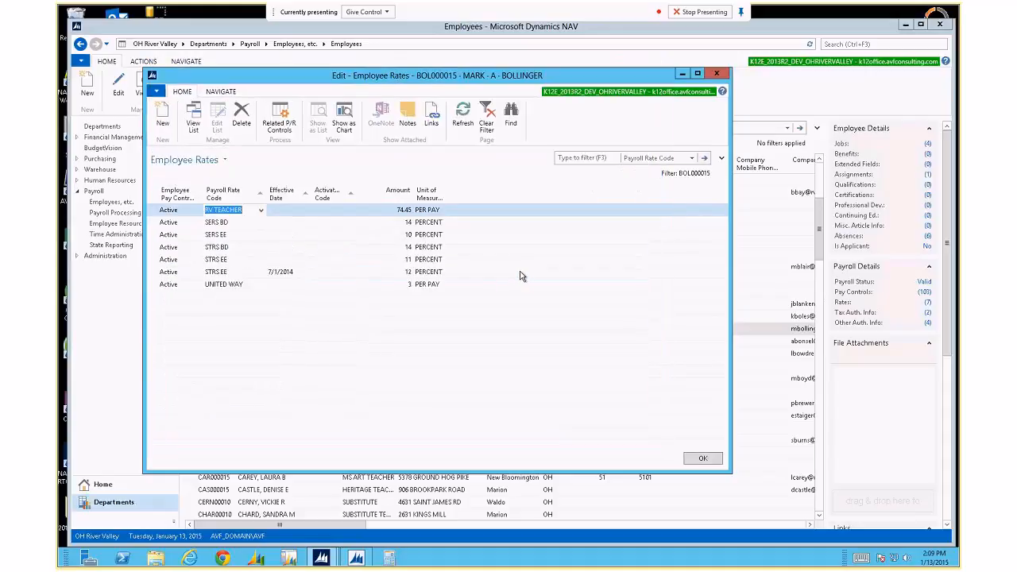
key("Escape")
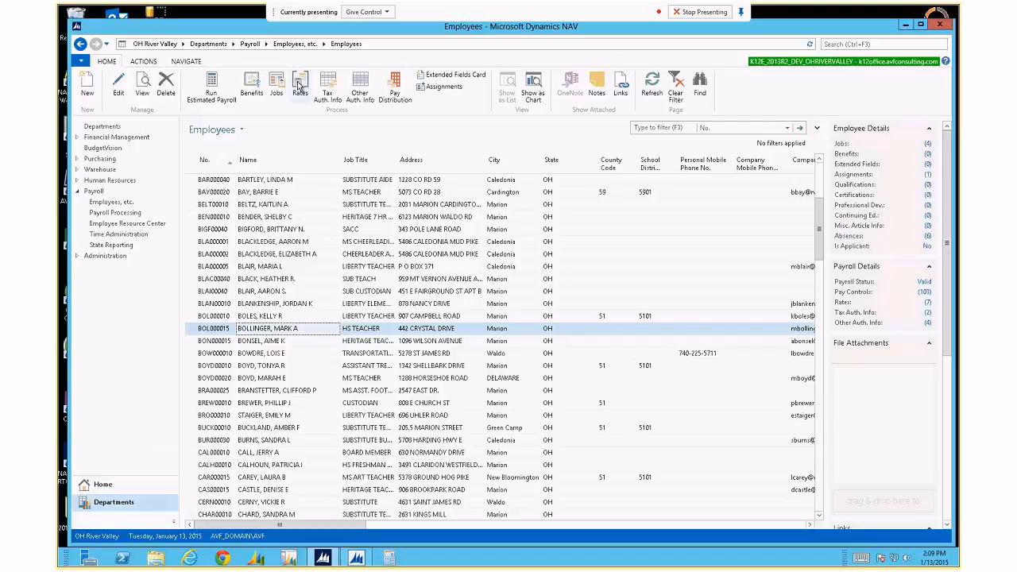
left_click(299, 85)
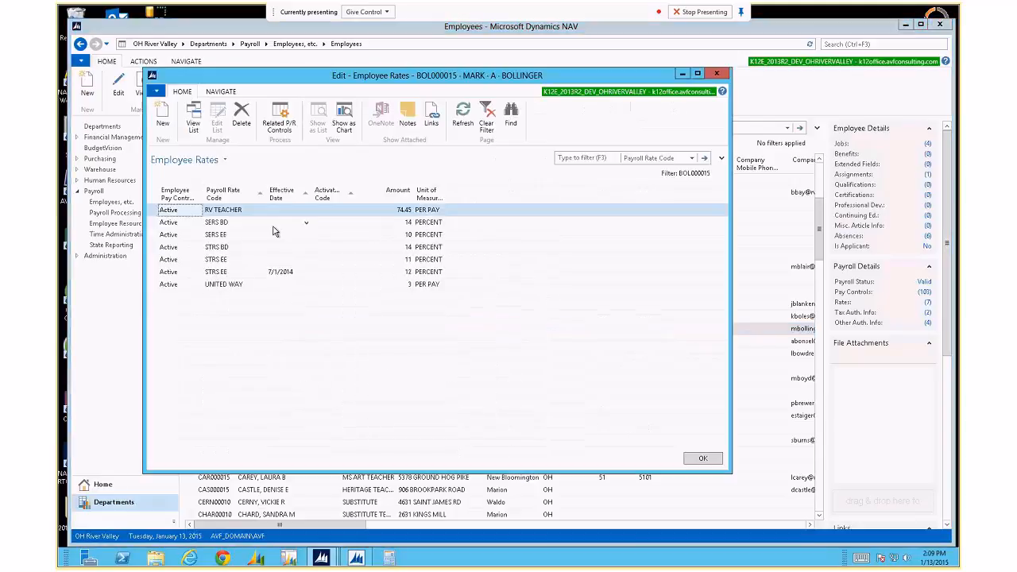
left_click(262, 216)
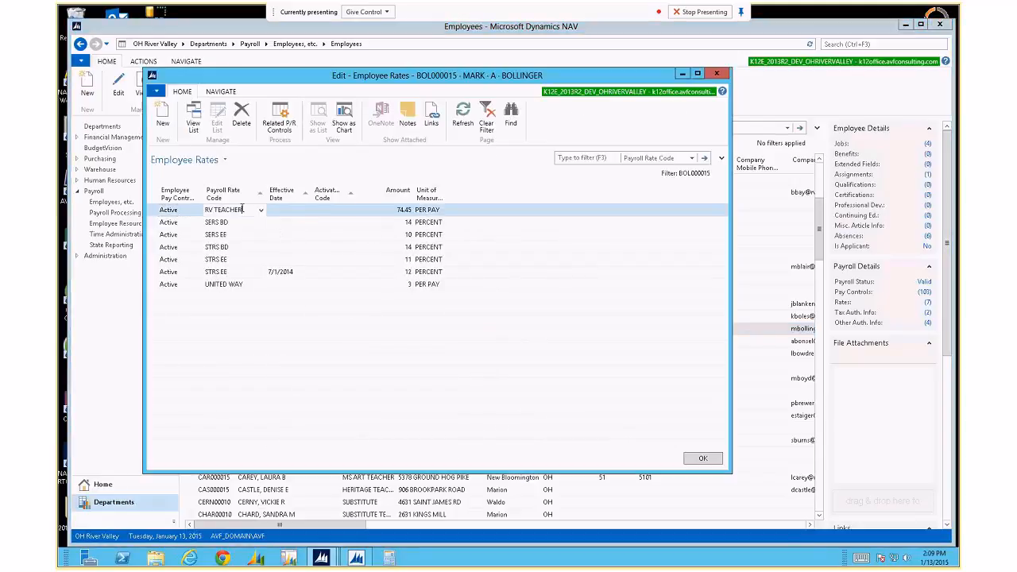
left_click(261, 213)
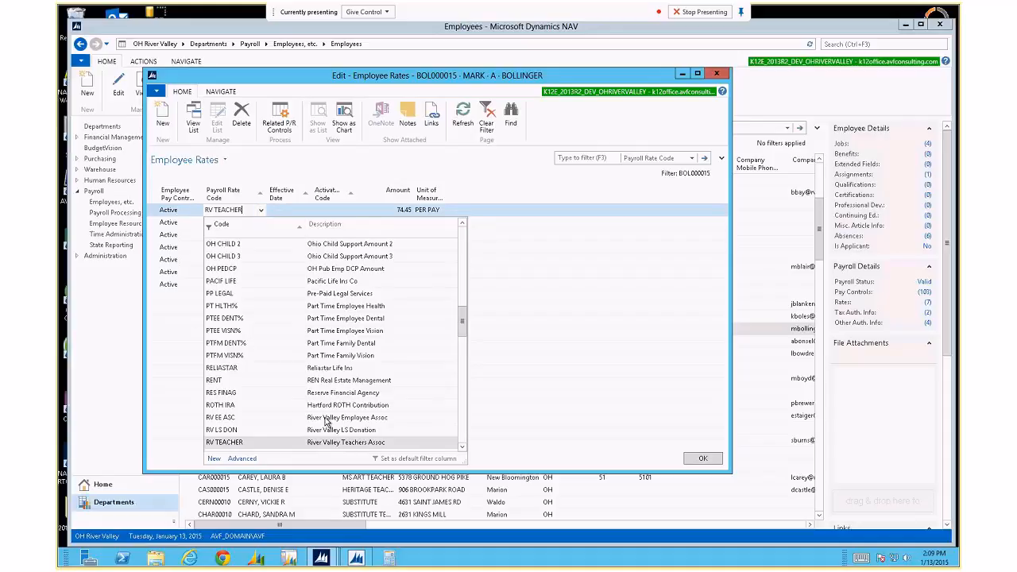
key("Escape")
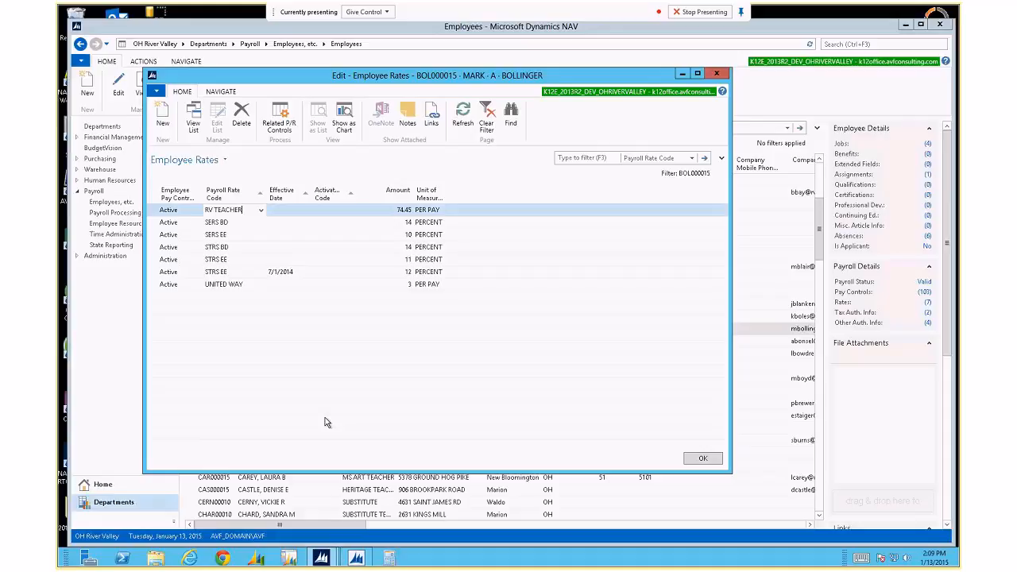
key("Down")
key("Down")
key("Down")
key("Down")
key("Down")
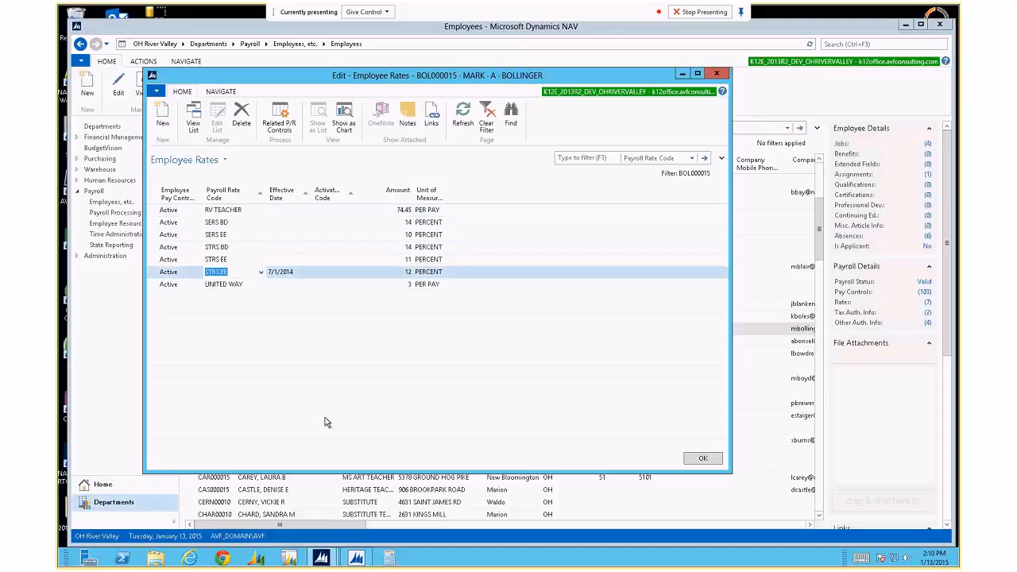
key("Up")
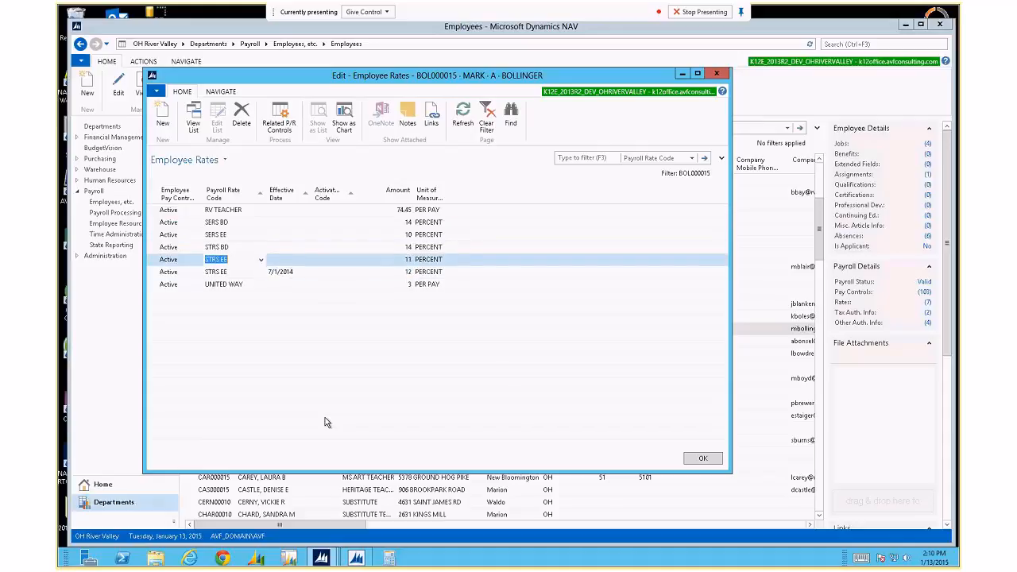
key("Tab")
key("Tab")
key("Tab")
key("Down")
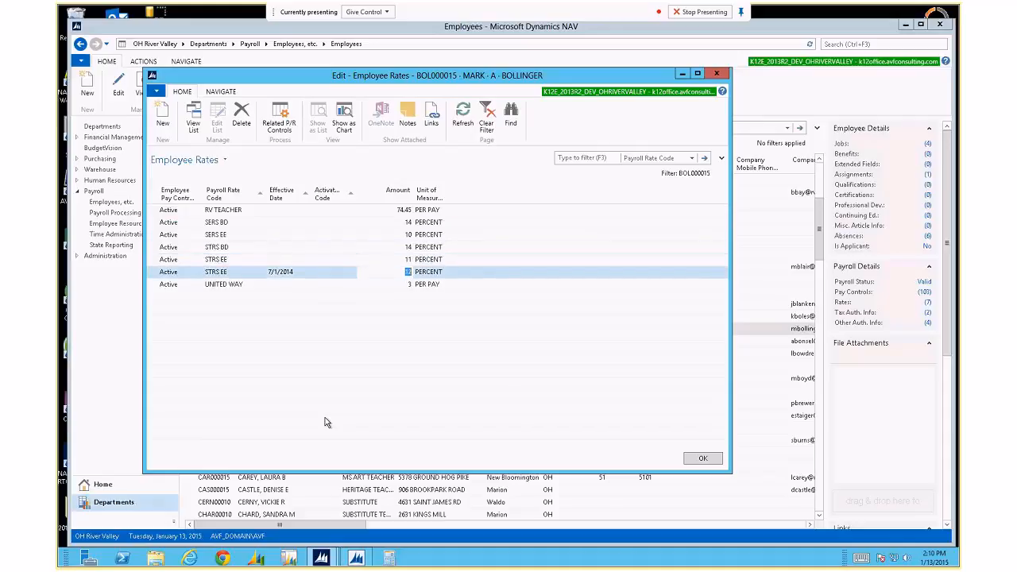
key("shift+Tab")
key("shift+Tab")
key("Tab")
key("Tab")
key("shift+Tab")
key("shift+Tab")
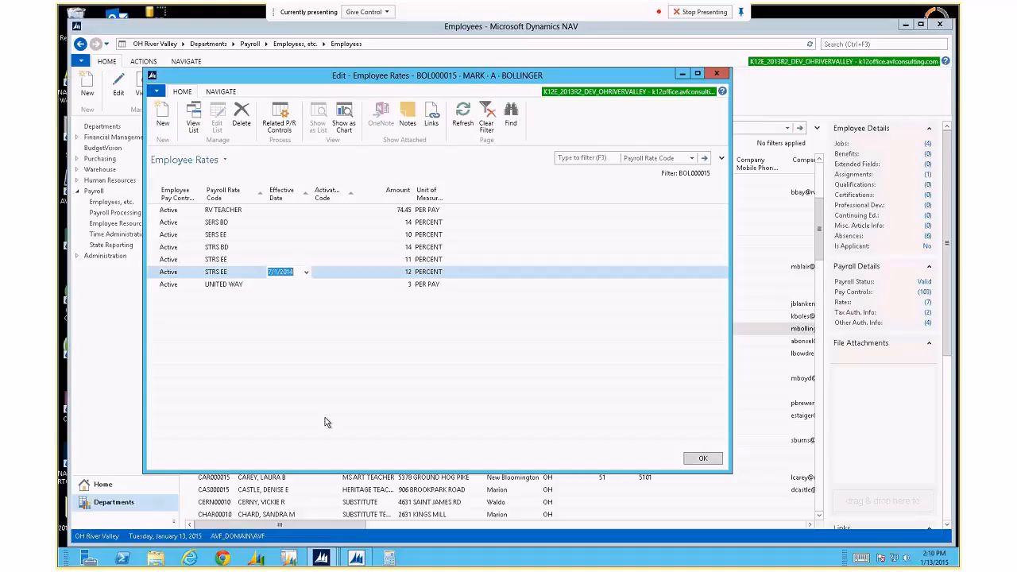
key("Return")
key("Return")
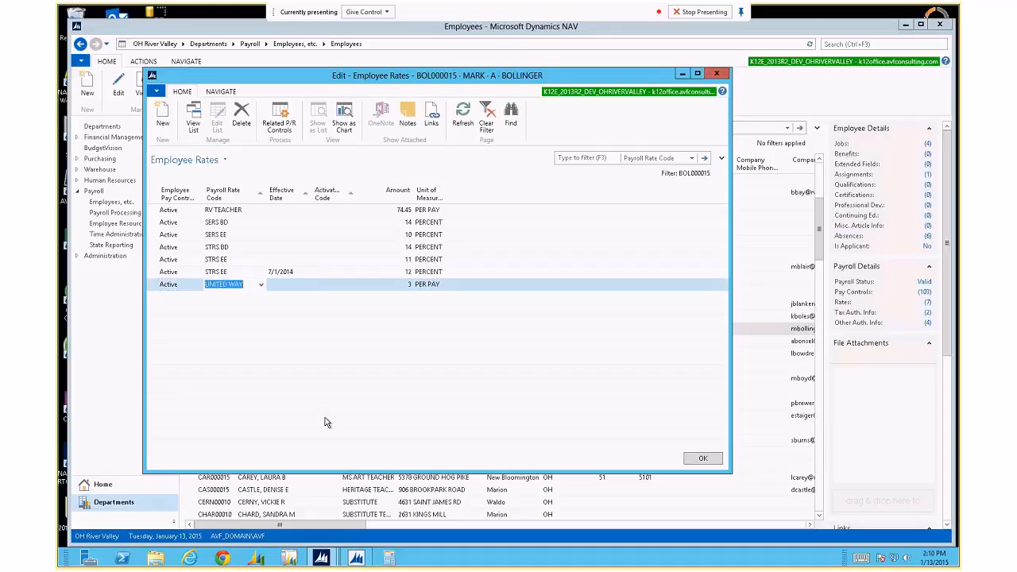
key("shift+Tab")
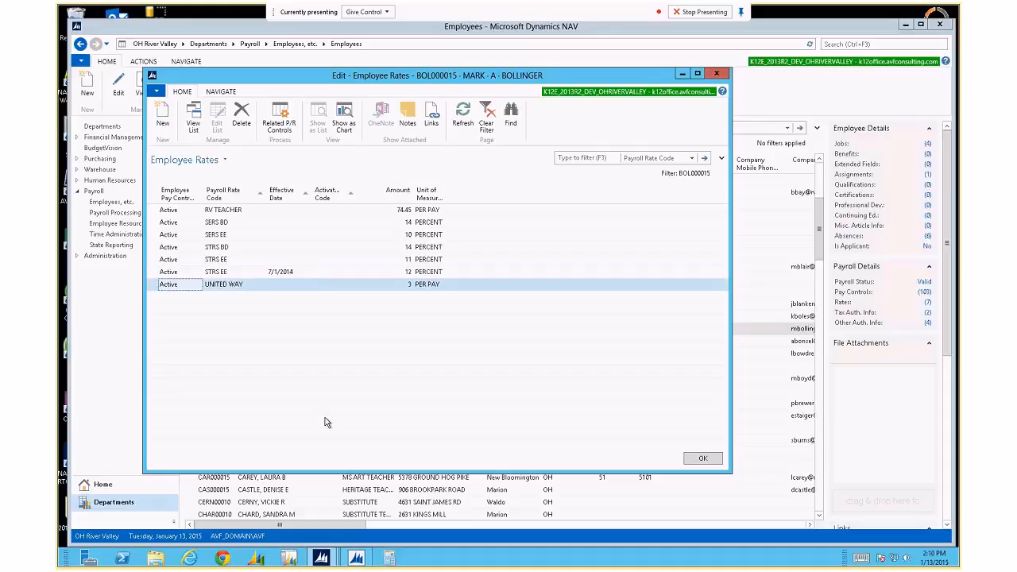
key("Tab")
key("shift+Tab")
Show the Related P/R Controls for UNITED WAY and widen the Suspended column.
left_click(279, 119)
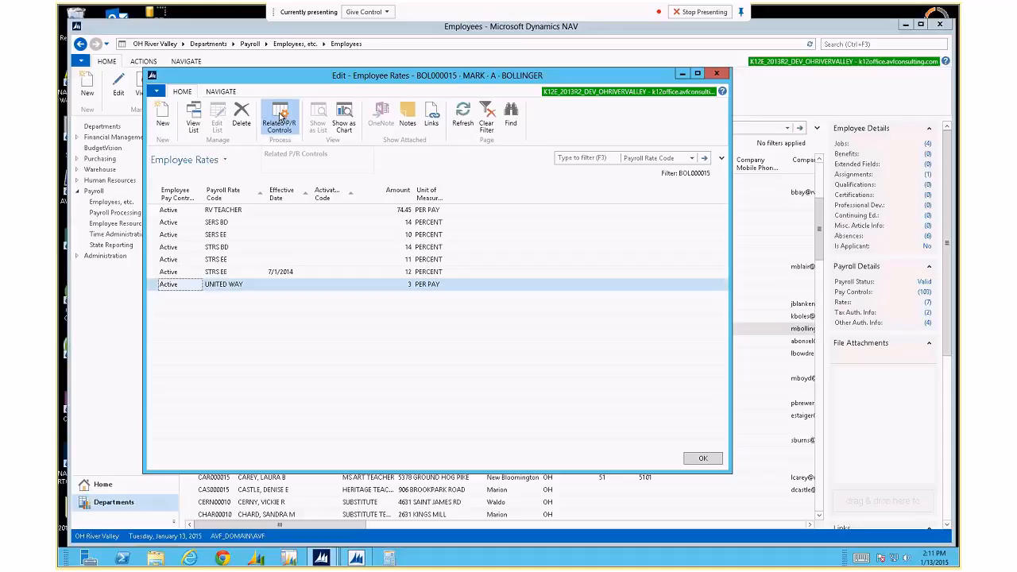
left_click(279, 120)
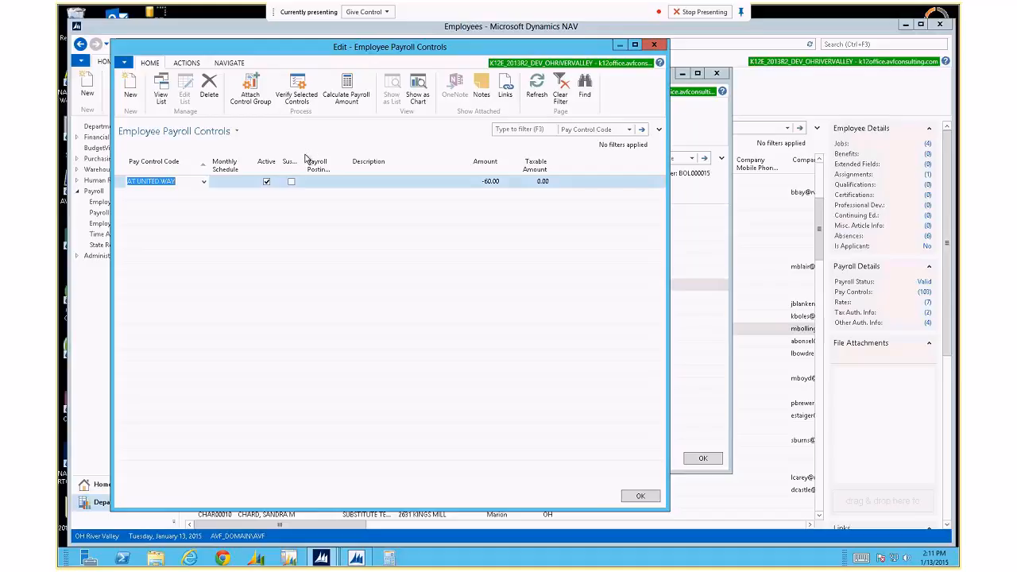
left_click_drag(305, 160, 405, 167)
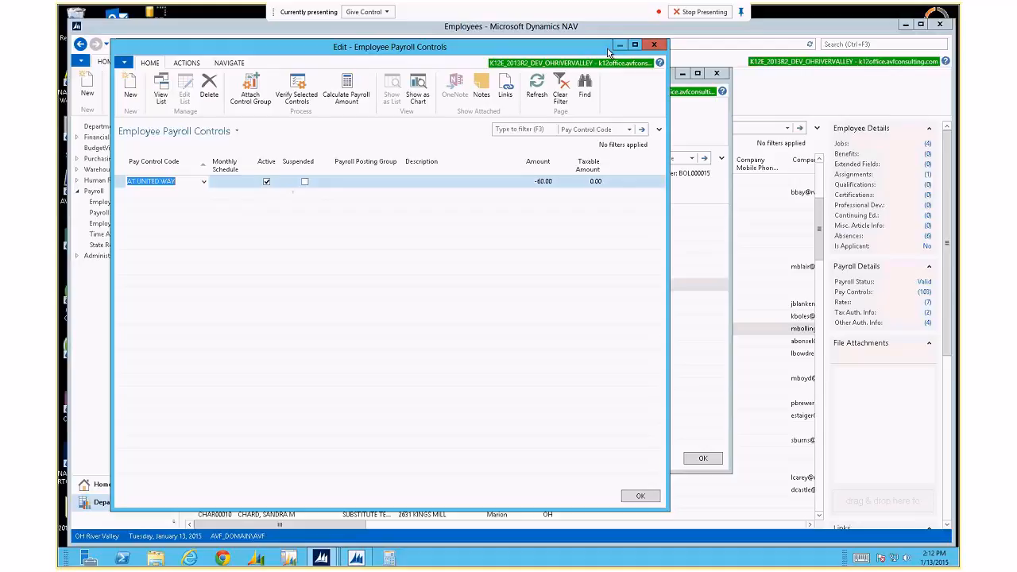
Untick Active on the AT UNITED WAY payroll control and confirm, leaving UNITED WAY Inactive.
left_click(654, 45)
left_click(173, 284)
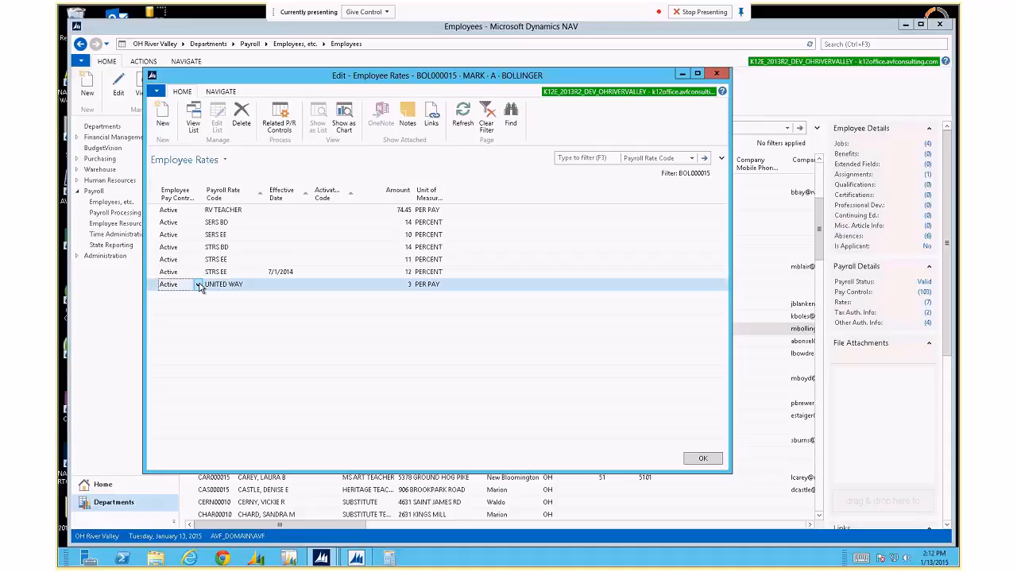
left_click(280, 130)
left_click(266, 181)
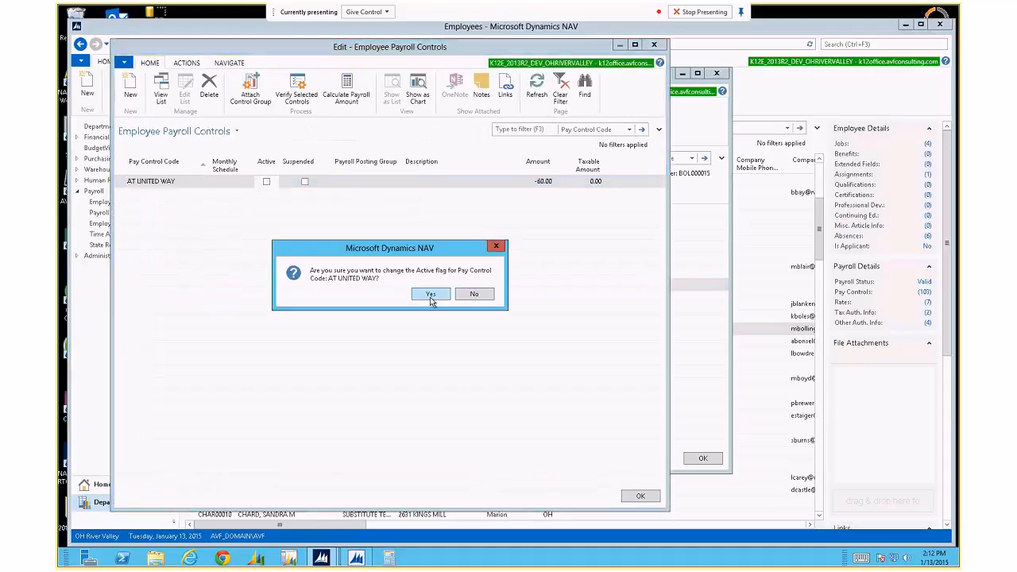
left_click(431, 295)
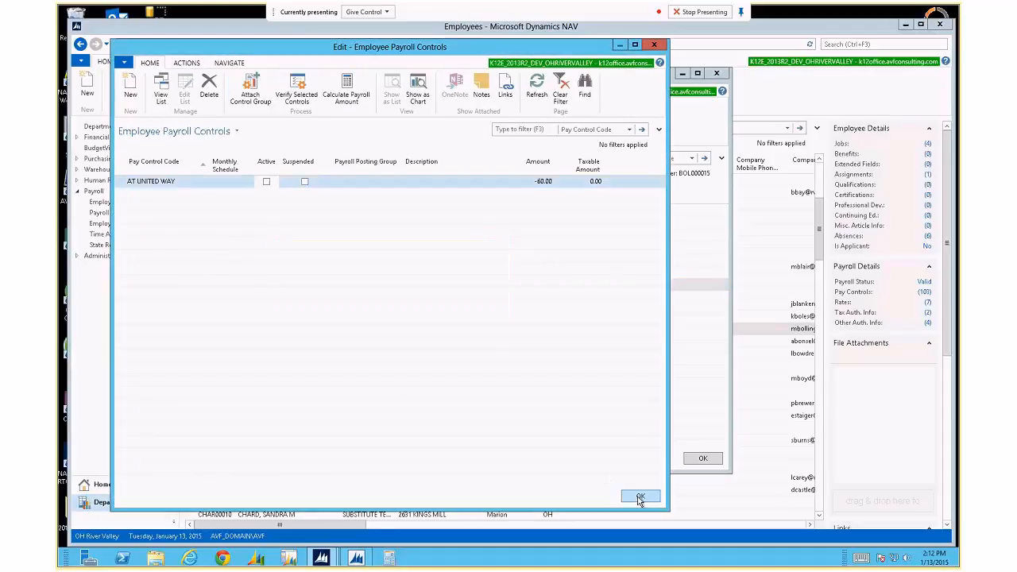
key("Escape")
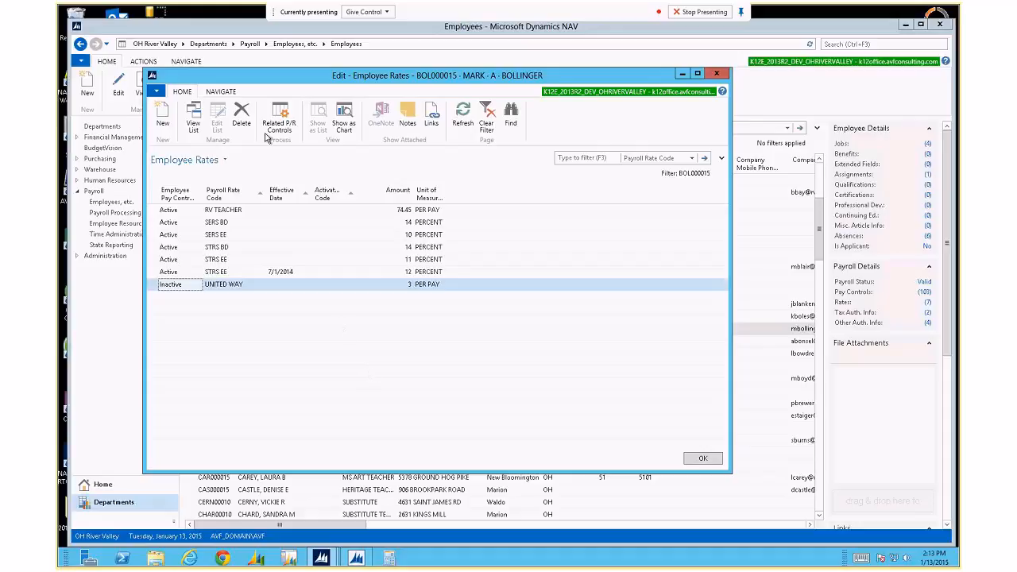
Add a new UNITED WAY rate line with effective date 4/1/2015.
left_click(250, 297)
key("F8")
key("Tab")
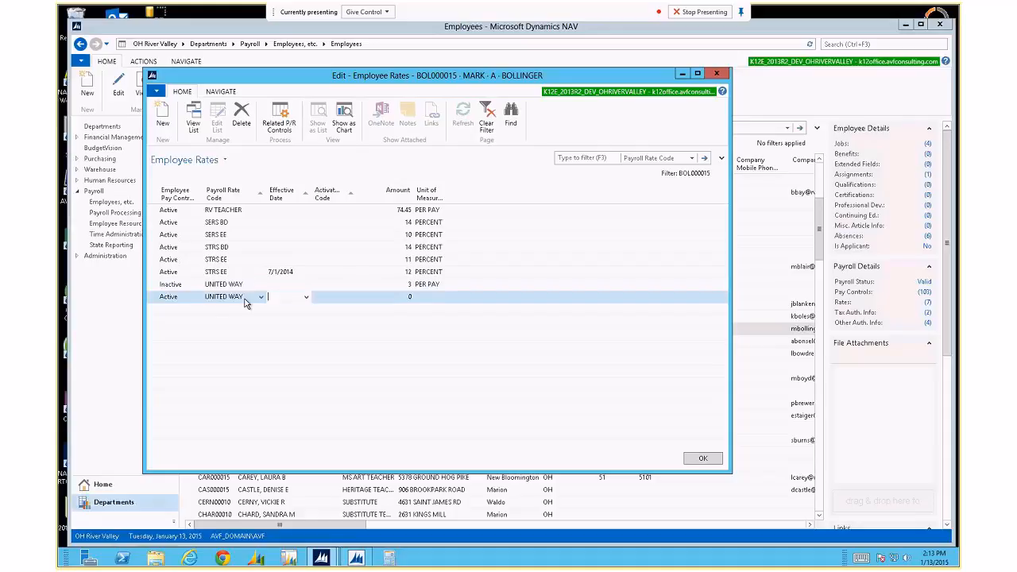
type("4/1")
key("Tab")
key("Tab")
Move between the original and new UNITED WAY lines' status fields, then close Employee Rates.
key("Up")
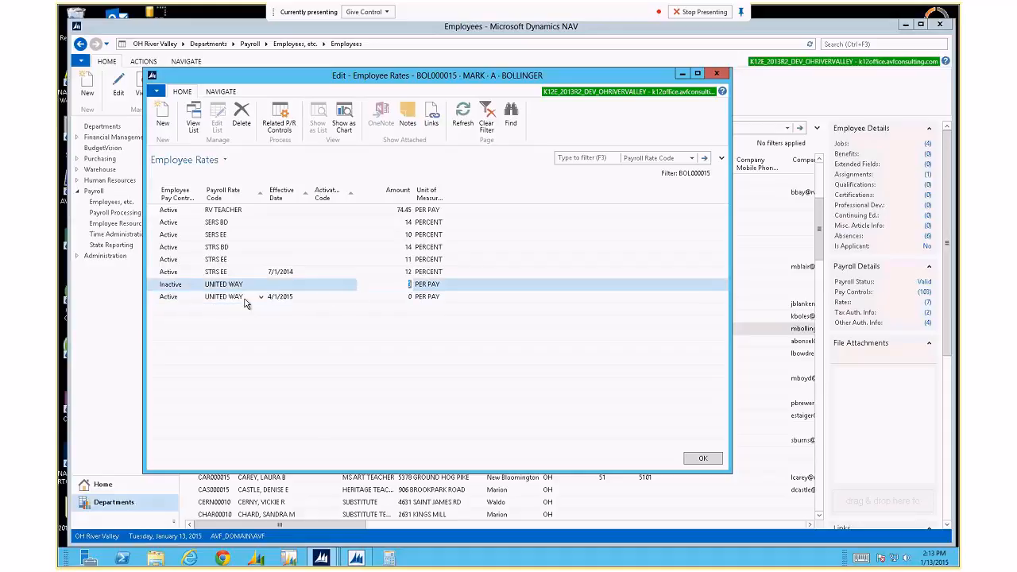
key("Down")
key("Up")
key("Left")
key("Left")
key("Left")
key("Left")
key("Down")
key("Up")
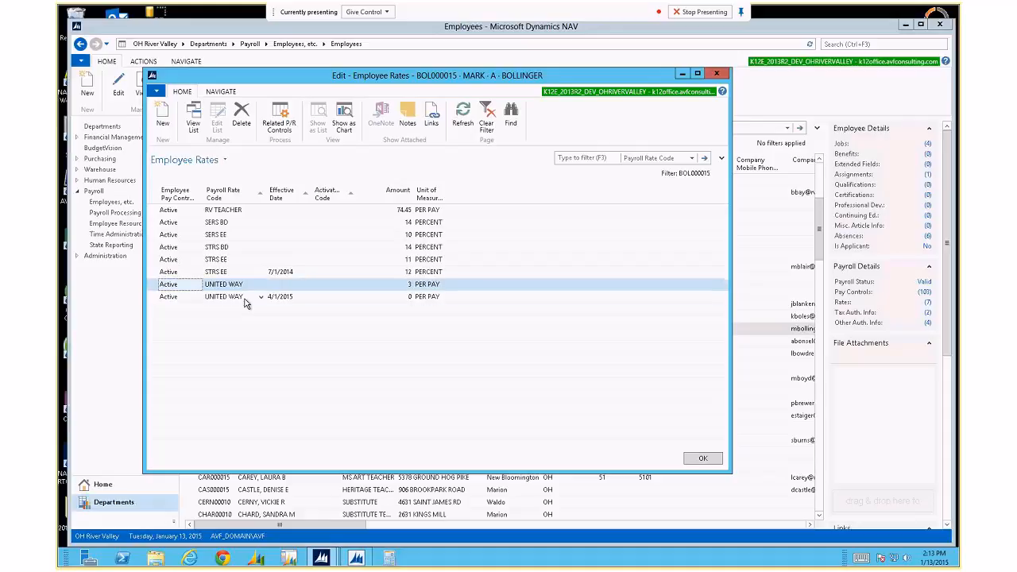
key("Down")
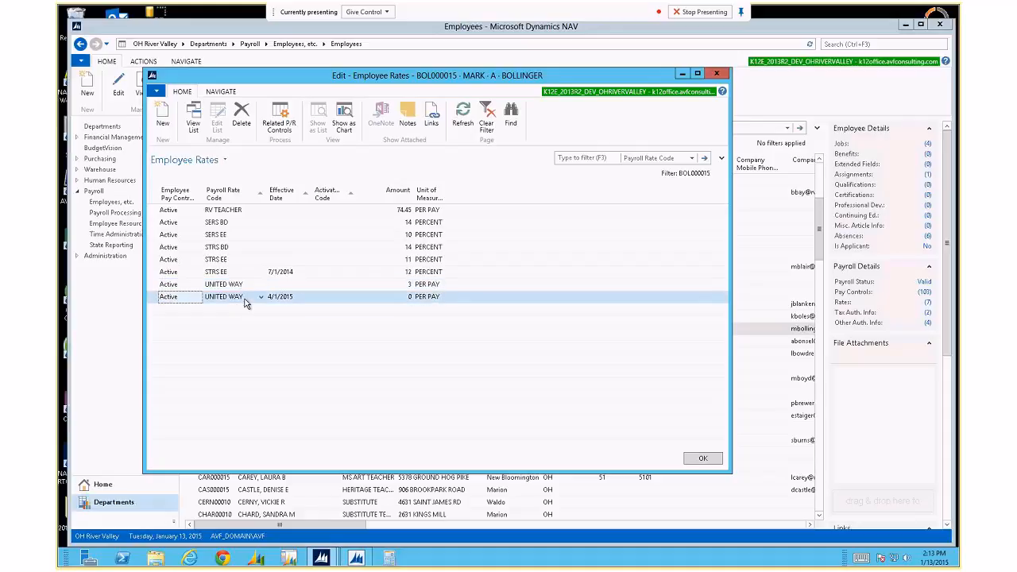
left_click(245, 299)
key("shift+Tab")
key("Escape")
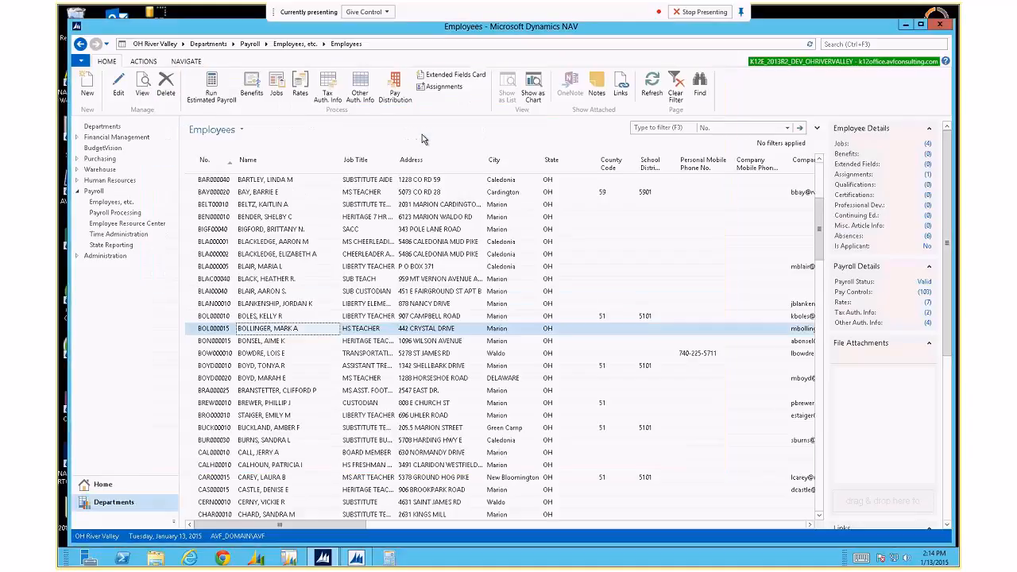
left_click(181, 62)
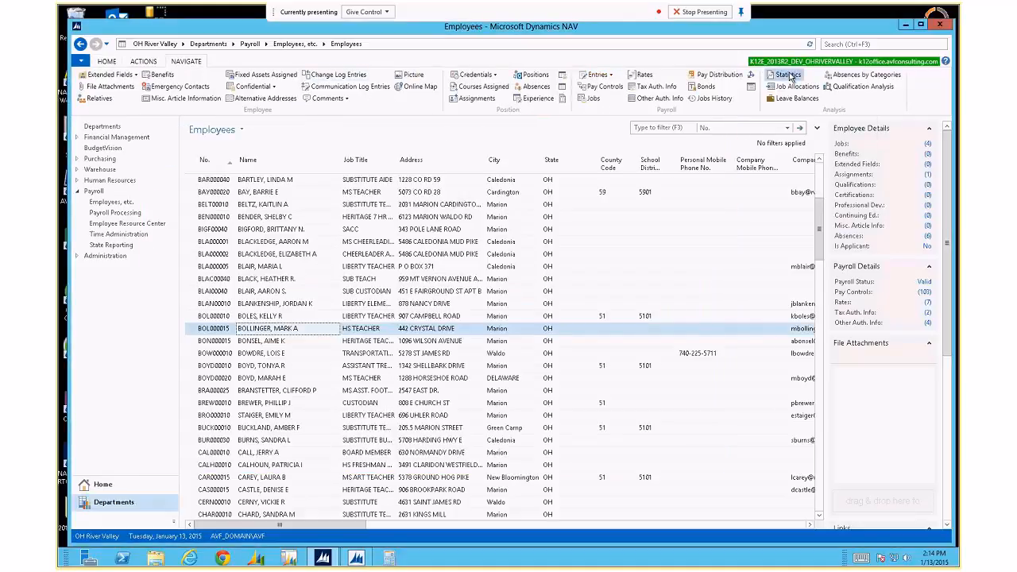
left_click(789, 75)
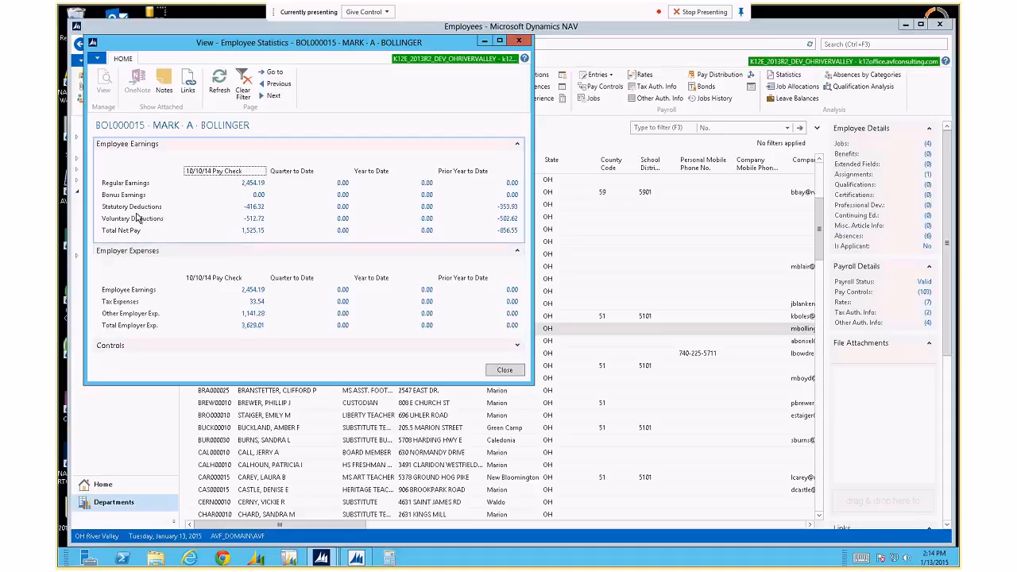
left_click(518, 144)
left_click(518, 158)
left_click(517, 172)
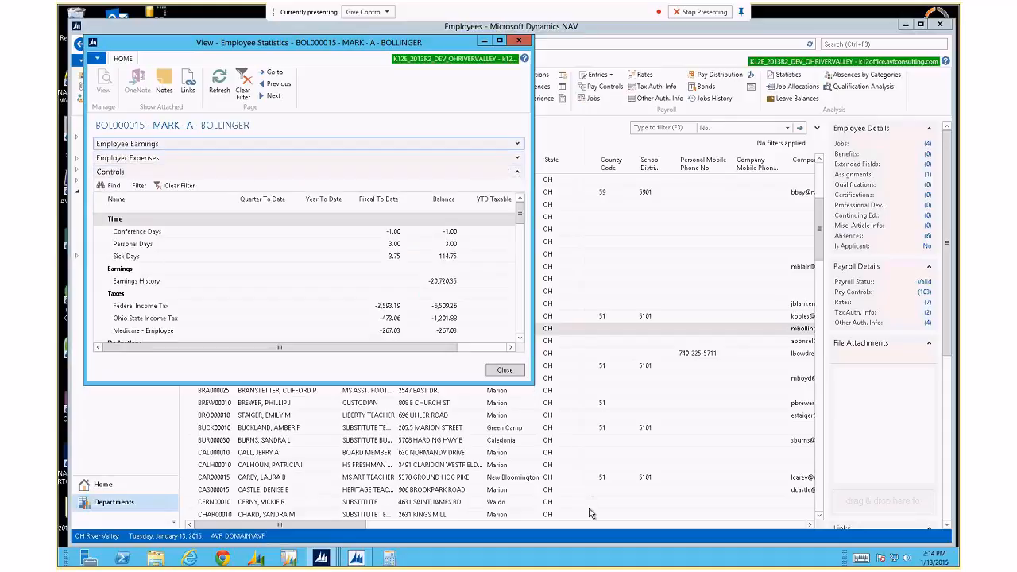
left_click_drag(589, 513, 592, 515)
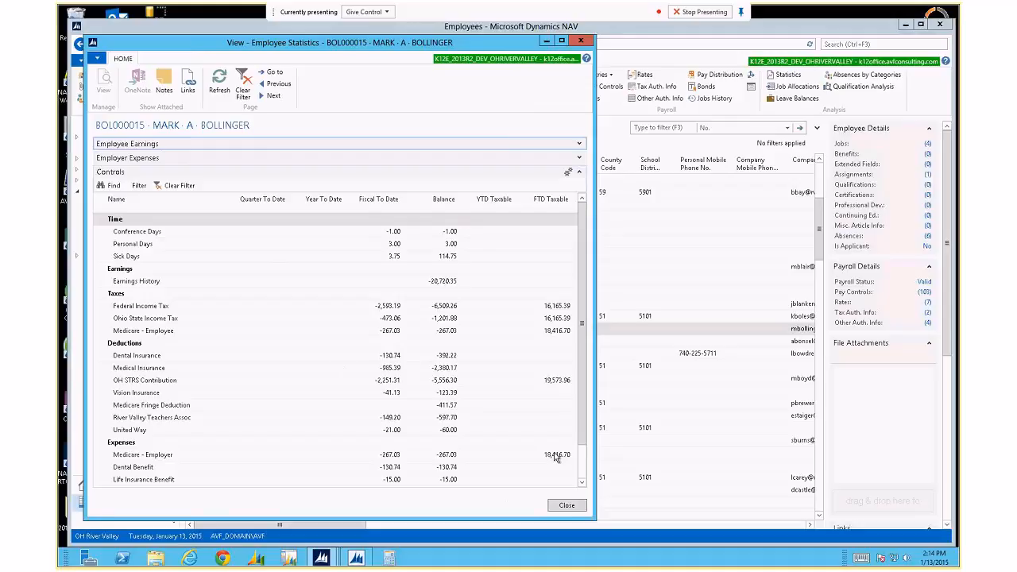
left_click(583, 484)
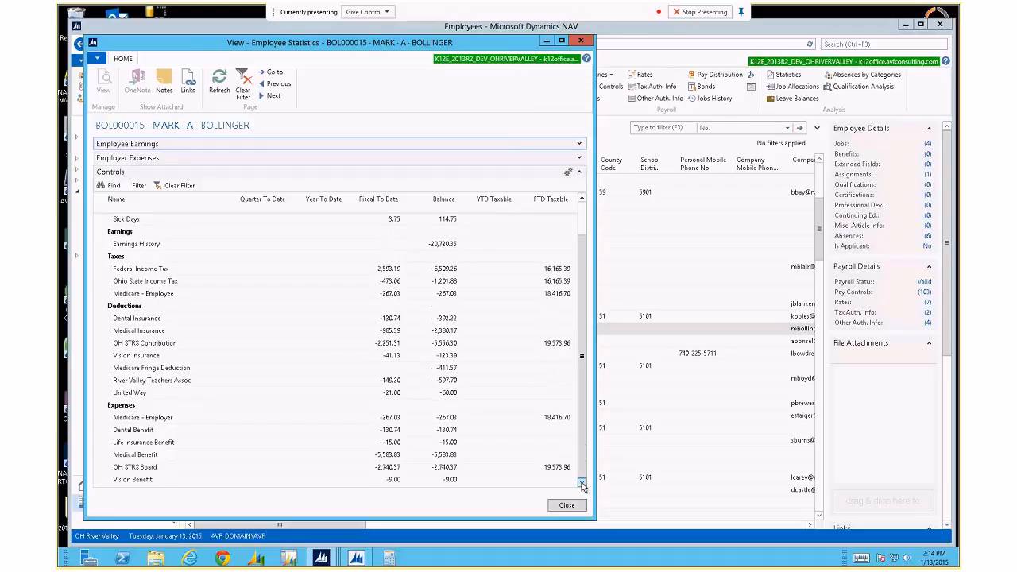
left_click(392, 395)
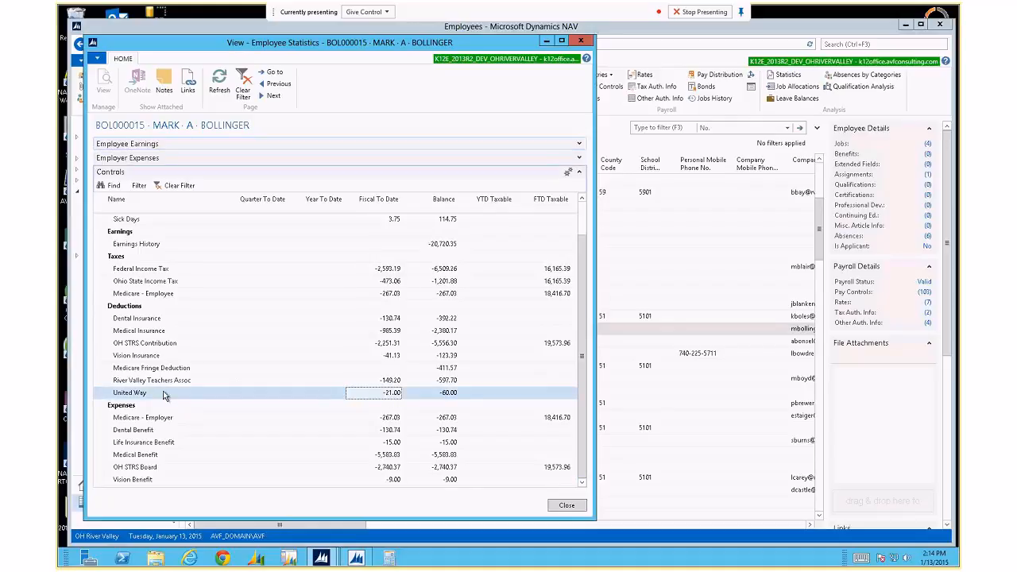
left_click(566, 505)
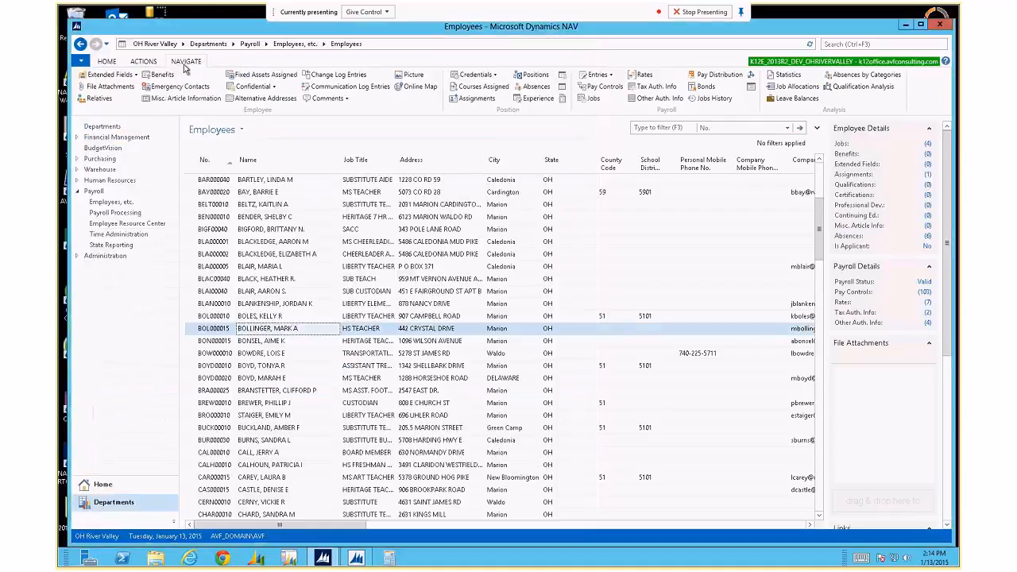
Reopen Rates, untick Active on the UNITED WAY payroll control, confirm, and close Employee Rates.
left_click(107, 62)
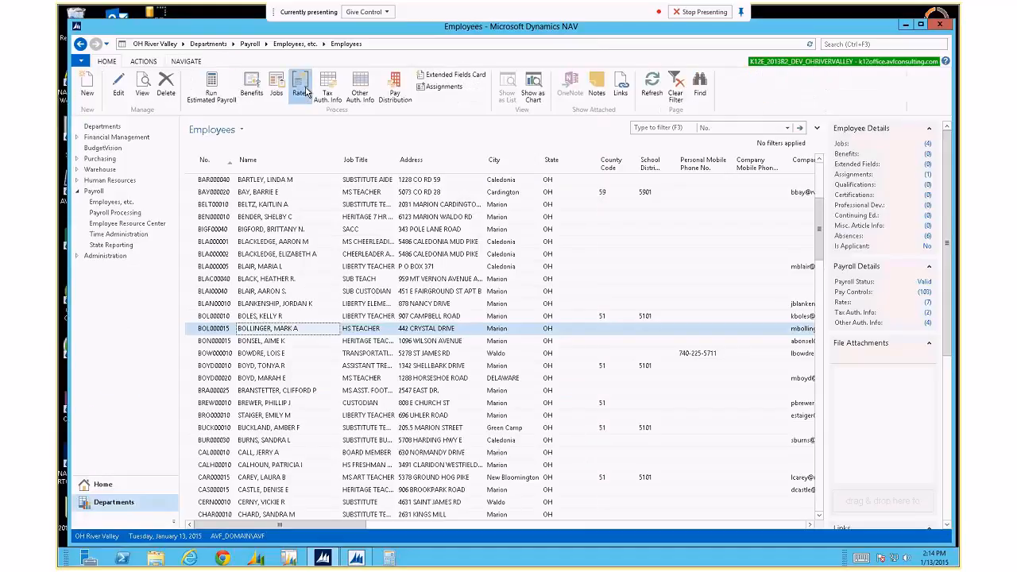
left_click(303, 90)
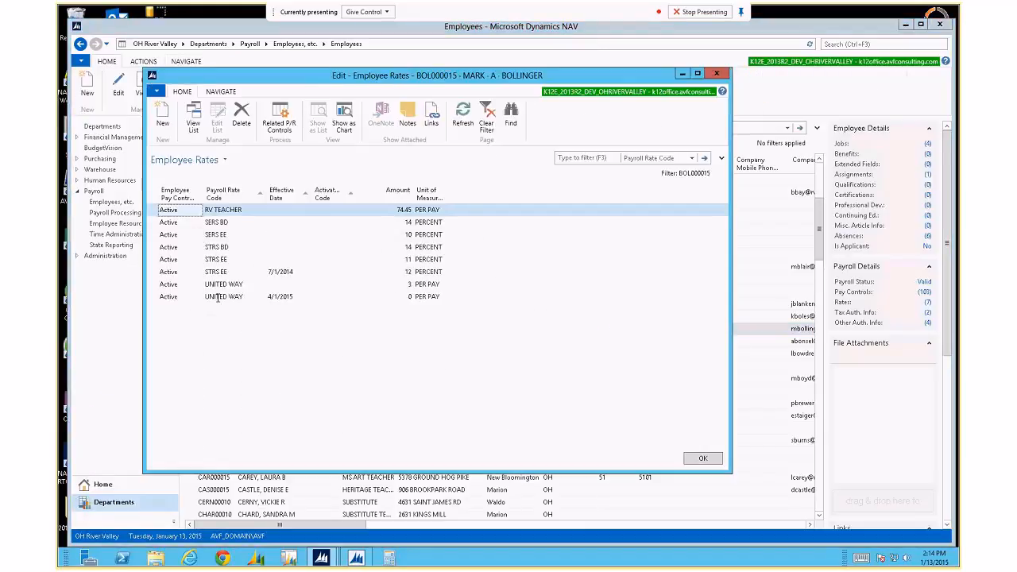
left_click(220, 296)
left_click(218, 289)
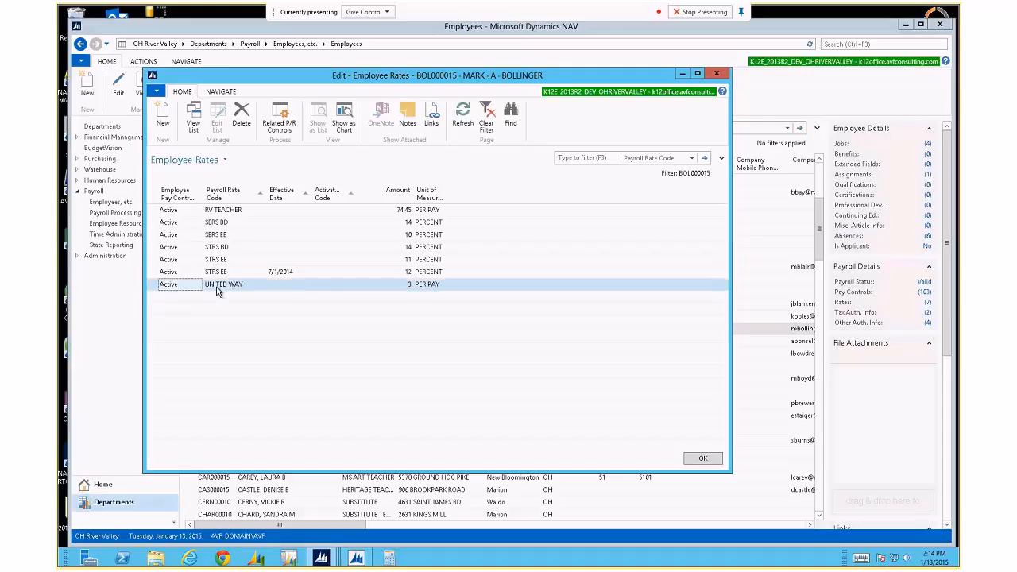
left_click(275, 125)
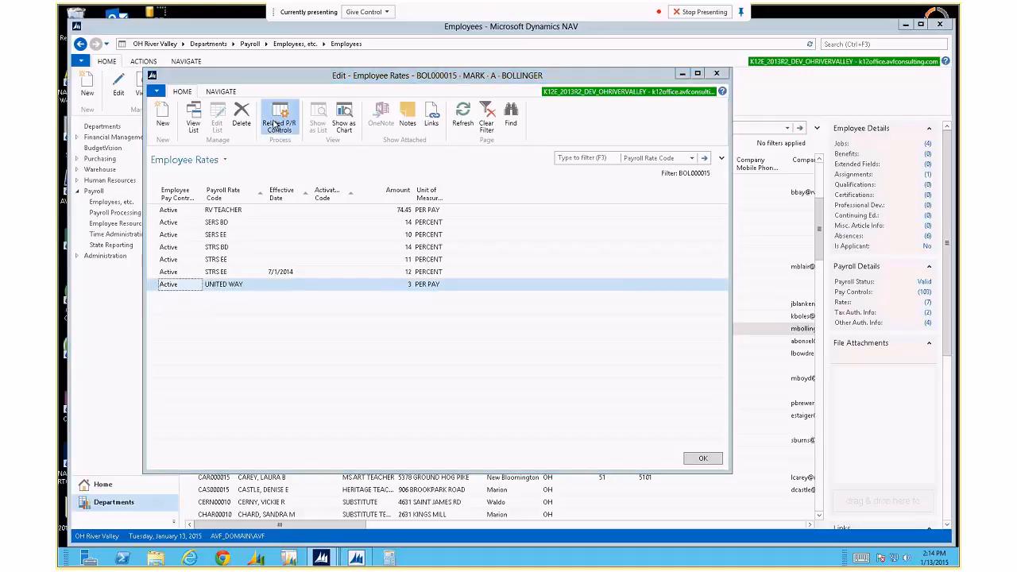
left_click(266, 182)
left_click(428, 294)
left_click(640, 496)
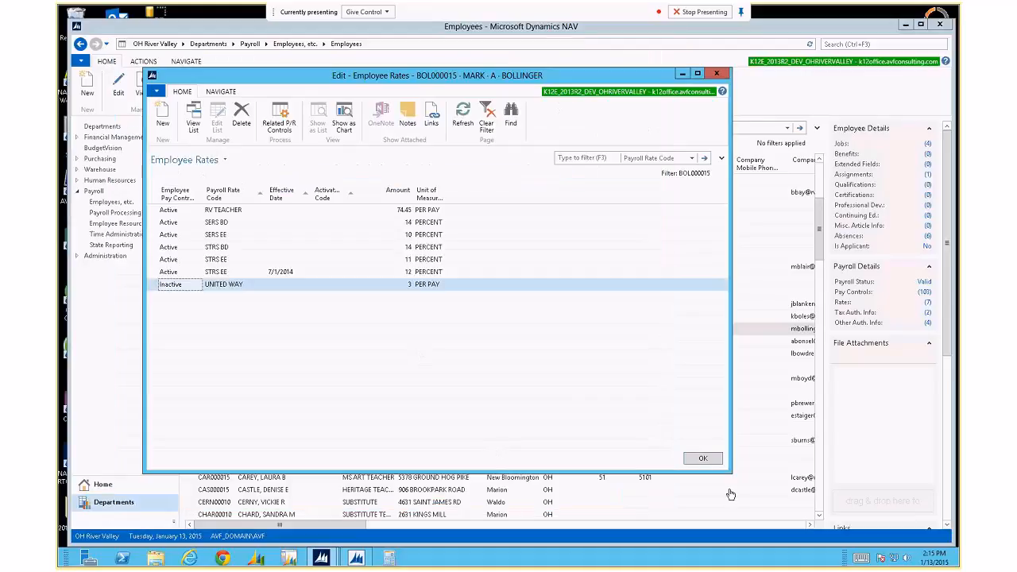
left_click(703, 460)
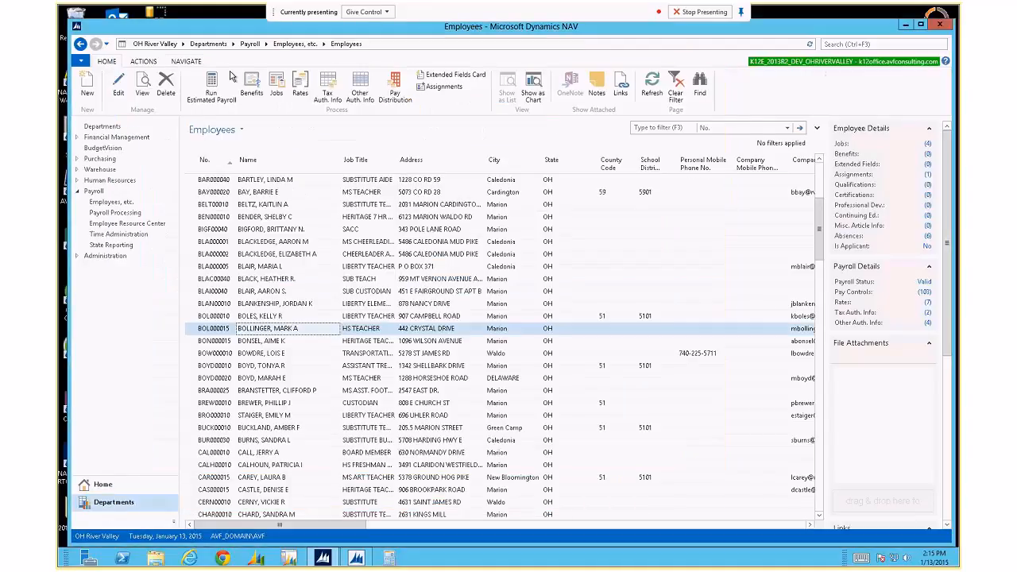
left_click(186, 61)
left_click(786, 84)
key("Return")
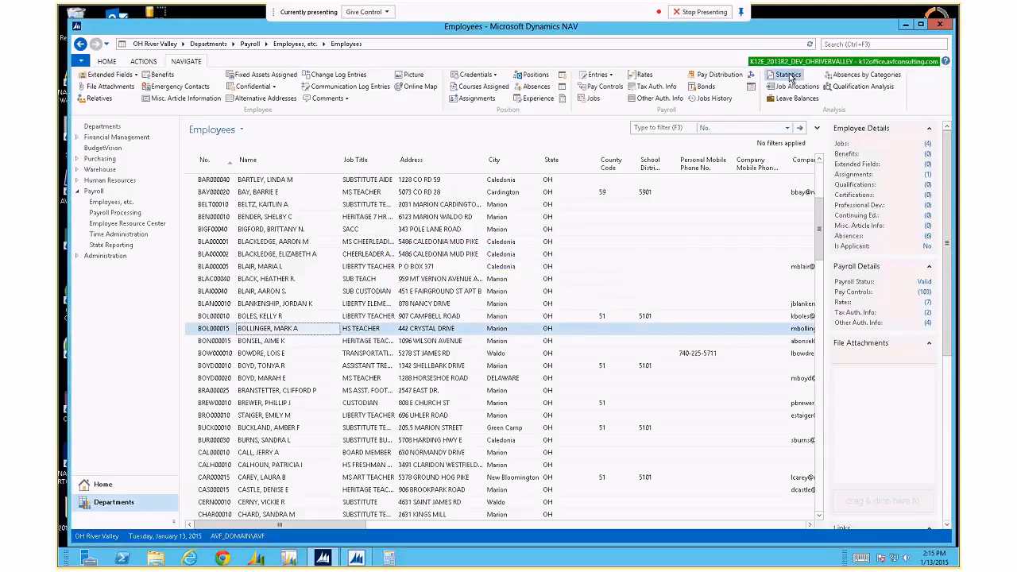
left_click(789, 75)
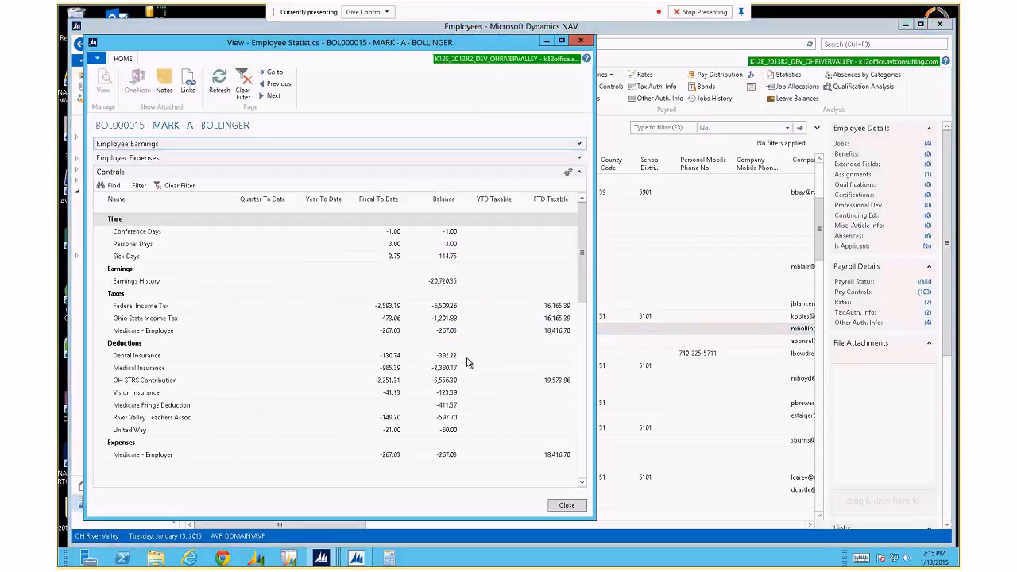
left_click(385, 430)
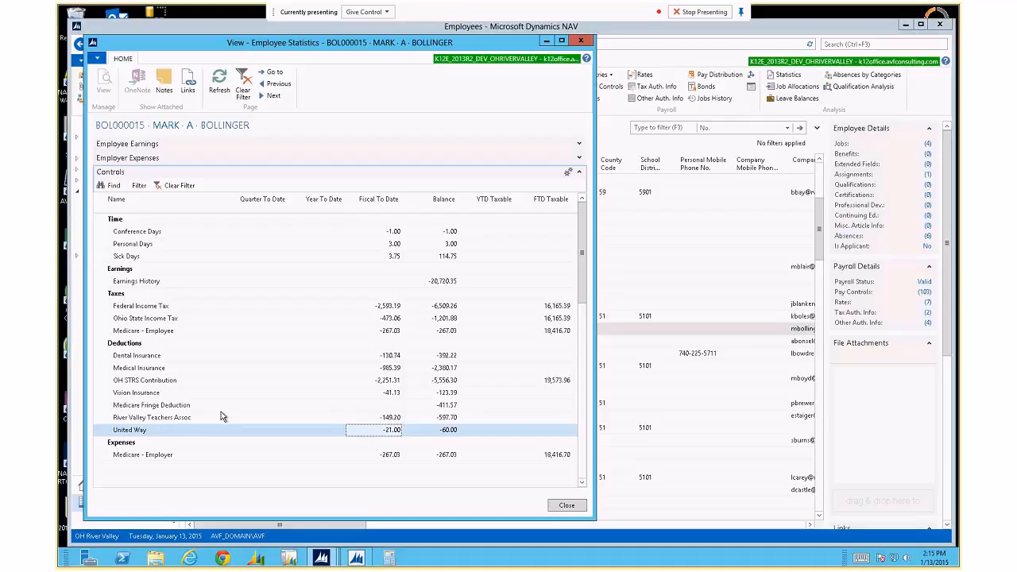
key("Escape")
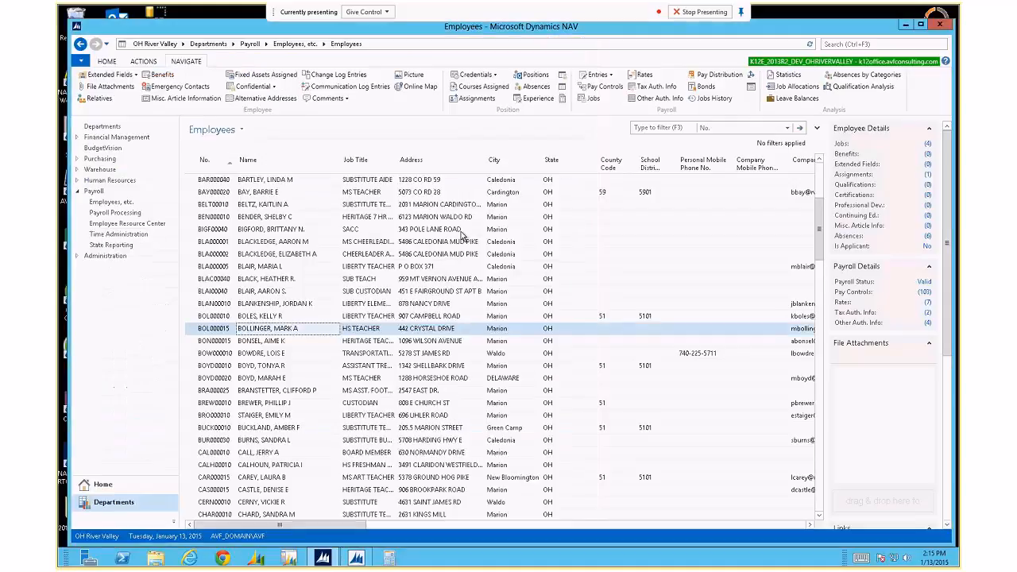
Return via Departments > Payroll > Employees to Rates and re-tick Active on AT UNITED WAY.
left_click(208, 44)
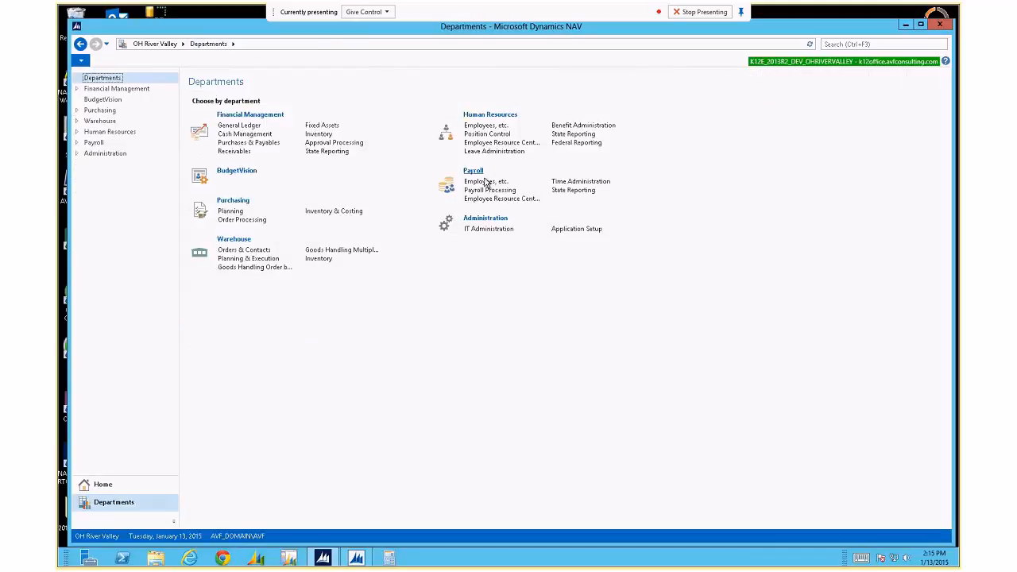
left_click(485, 182)
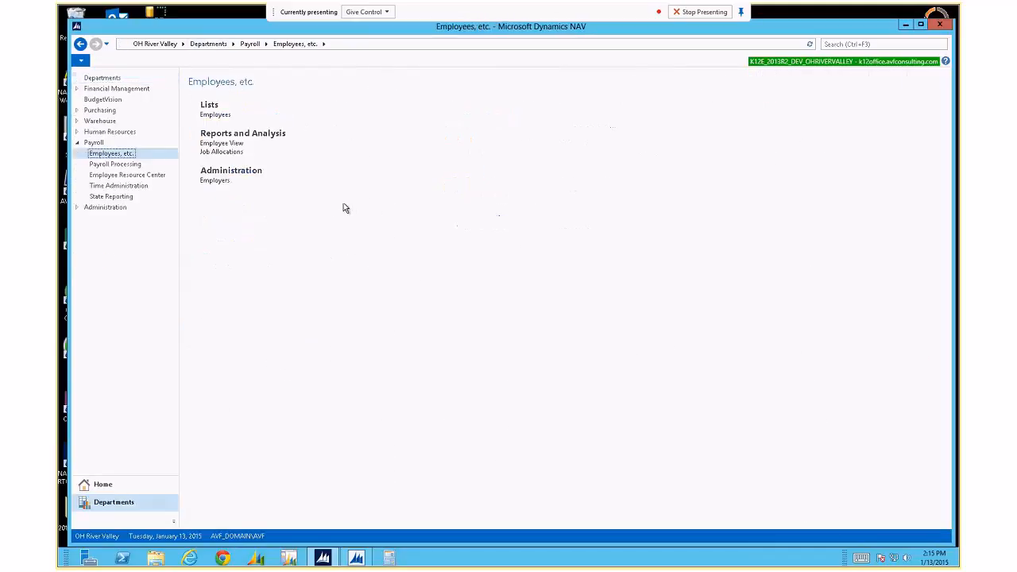
left_click(215, 115)
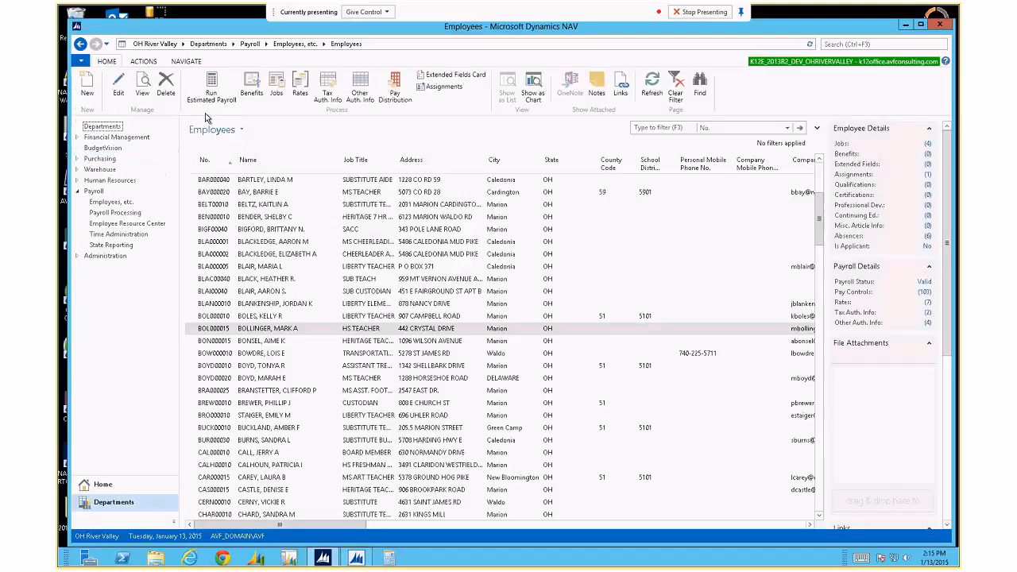
left_click(300, 89)
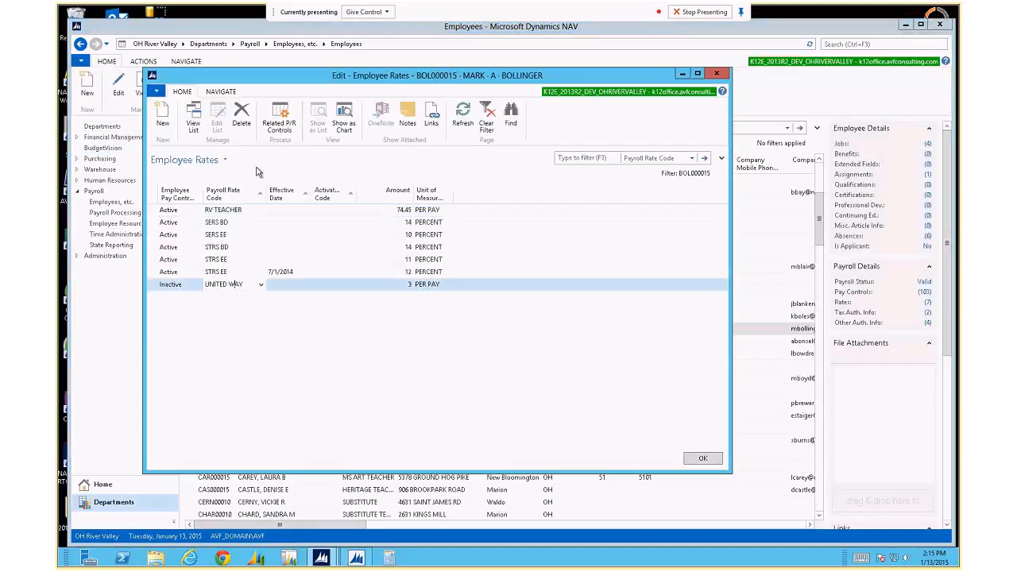
left_click(279, 117)
left_click(266, 181)
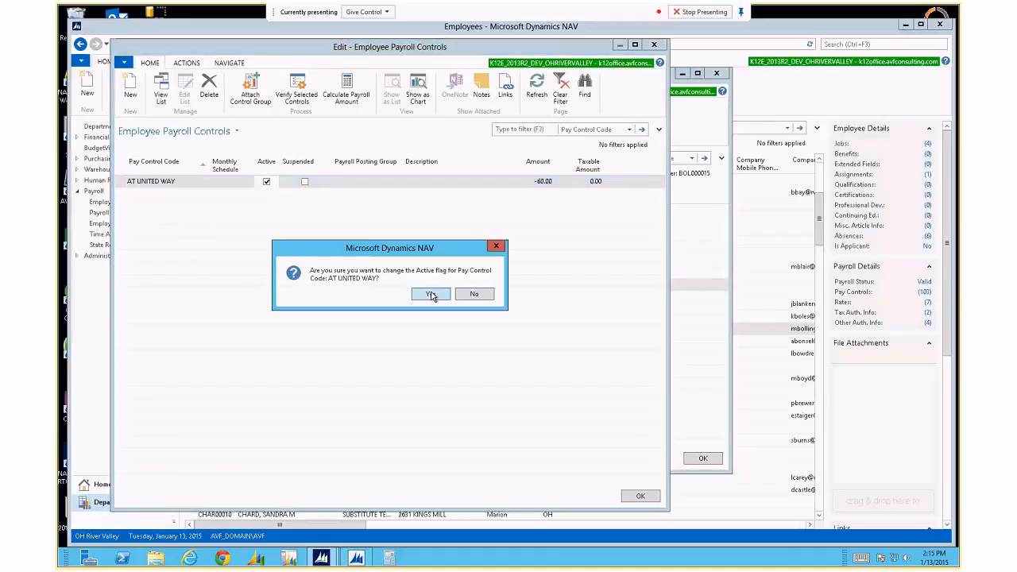
left_click(431, 296)
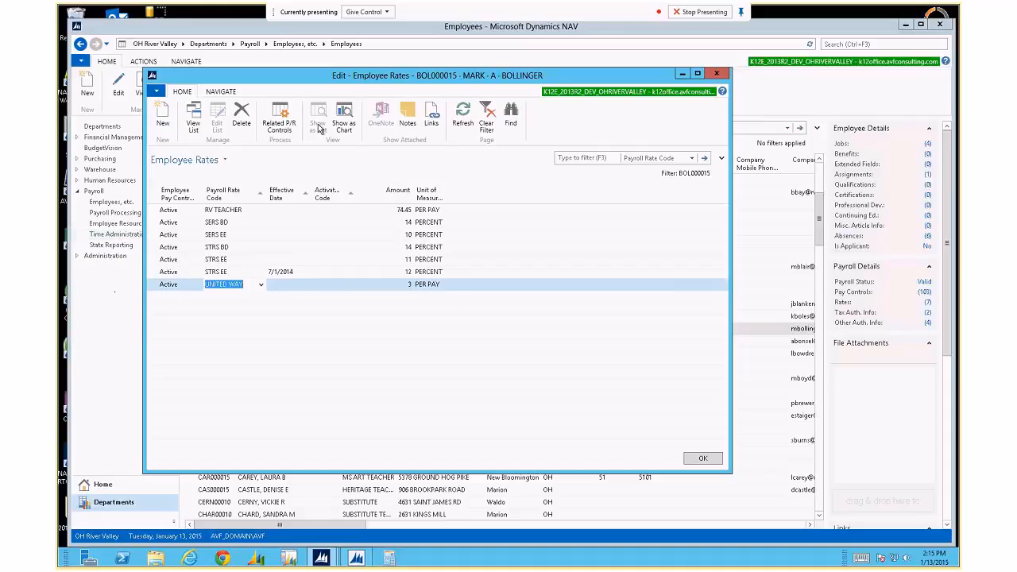
left_click(281, 118)
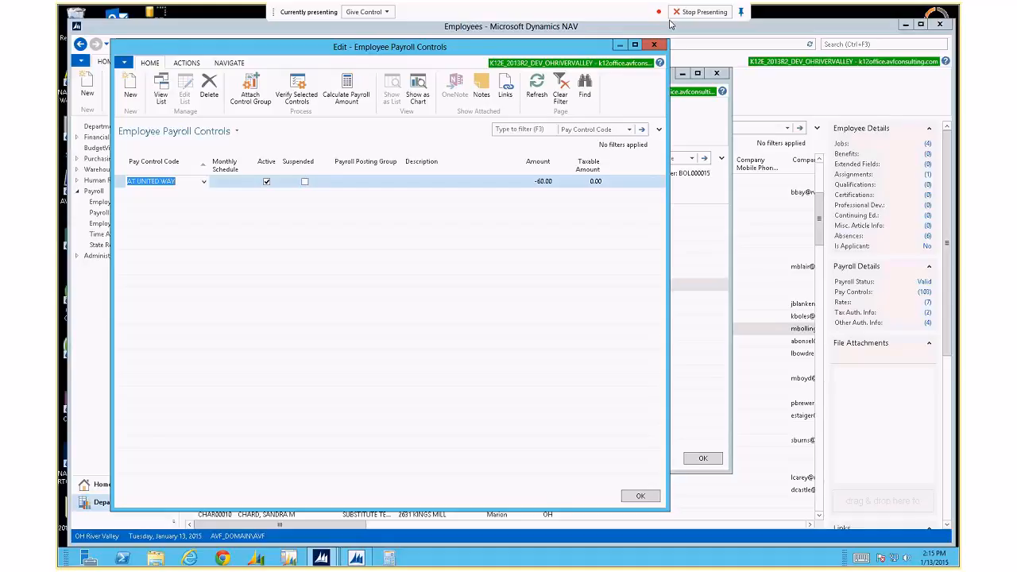
left_click(654, 45)
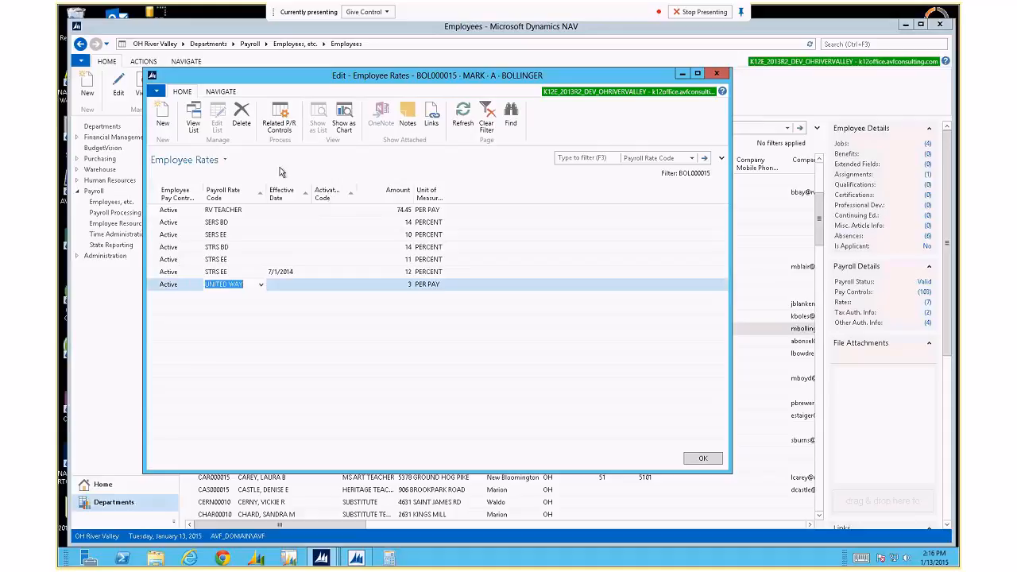
Hide the Activation Code column from the Employee Rates list.
right_click(333, 196)
left_click(371, 238)
left_click(541, 152)
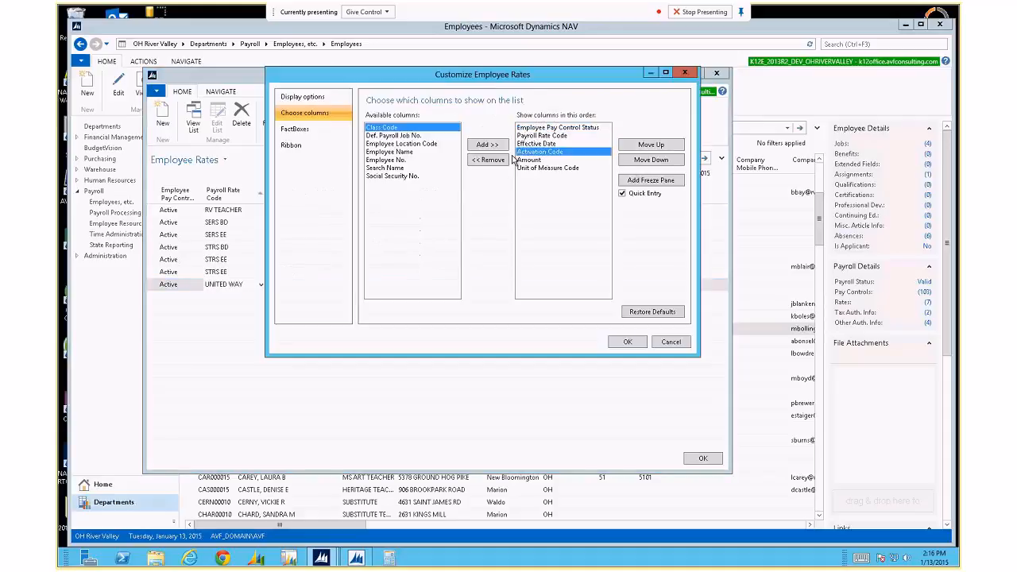
left_click(487, 160)
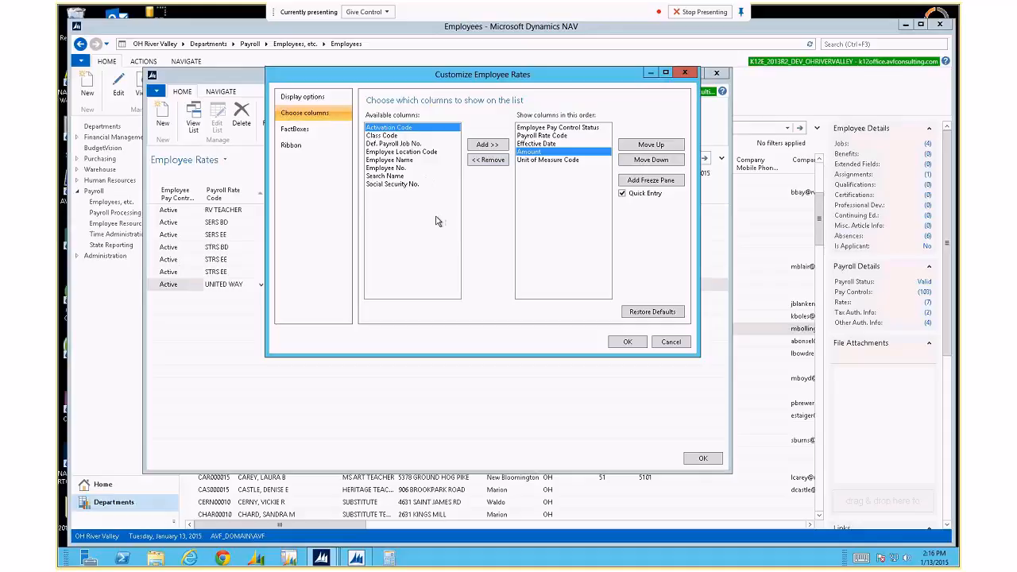
Add Employee No., Employee Location Code, Def. Payroll Job No., Class Code and Social Security No. columns.
left_click(395, 167)
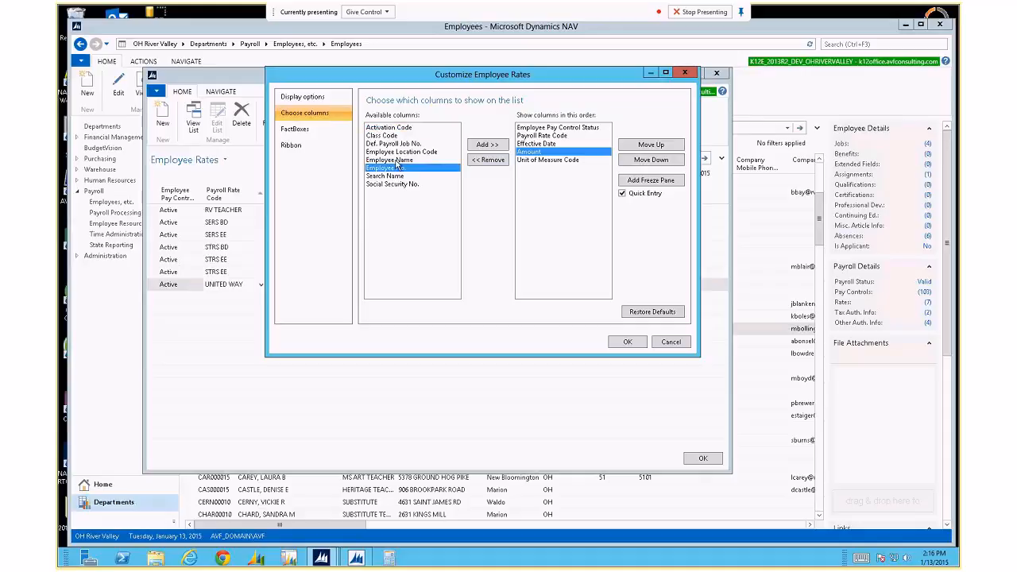
left_click(397, 153)
left_click(393, 144)
left_click(385, 136)
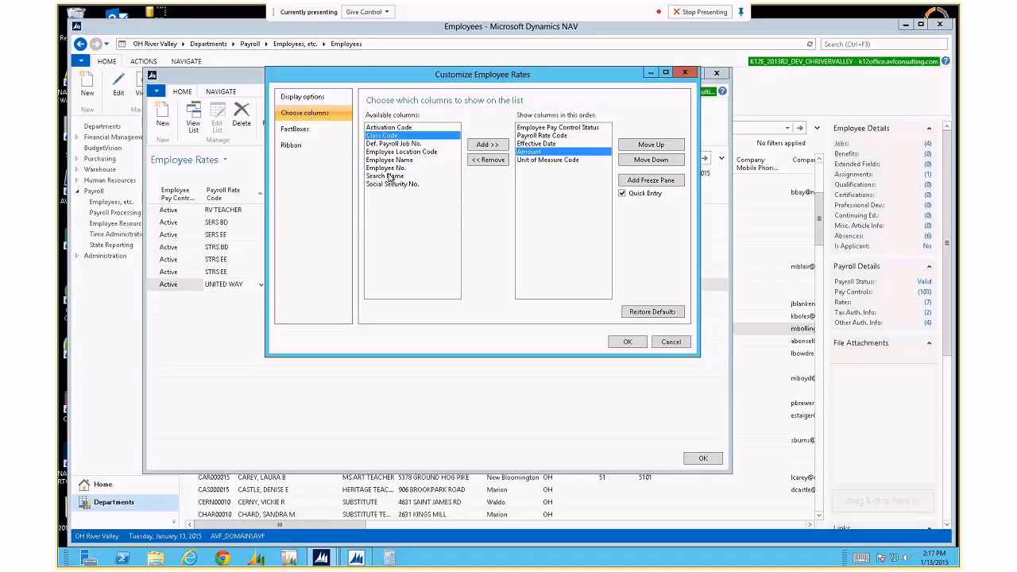
left_click(391, 183)
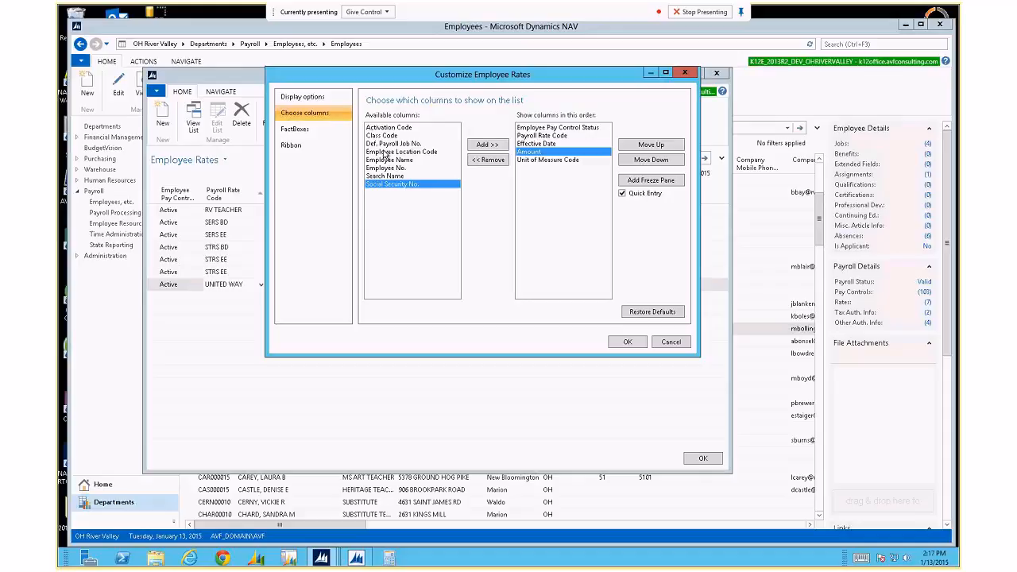
left_click(484, 144)
left_click(484, 143)
left_click(484, 144)
left_click(484, 143)
left_click(484, 144)
left_click(484, 144)
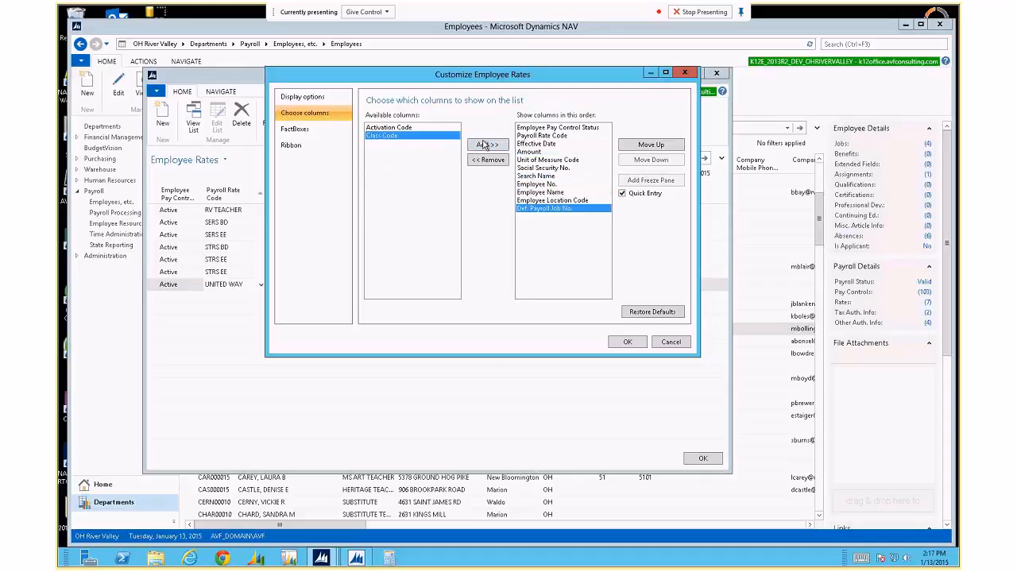
left_click(484, 144)
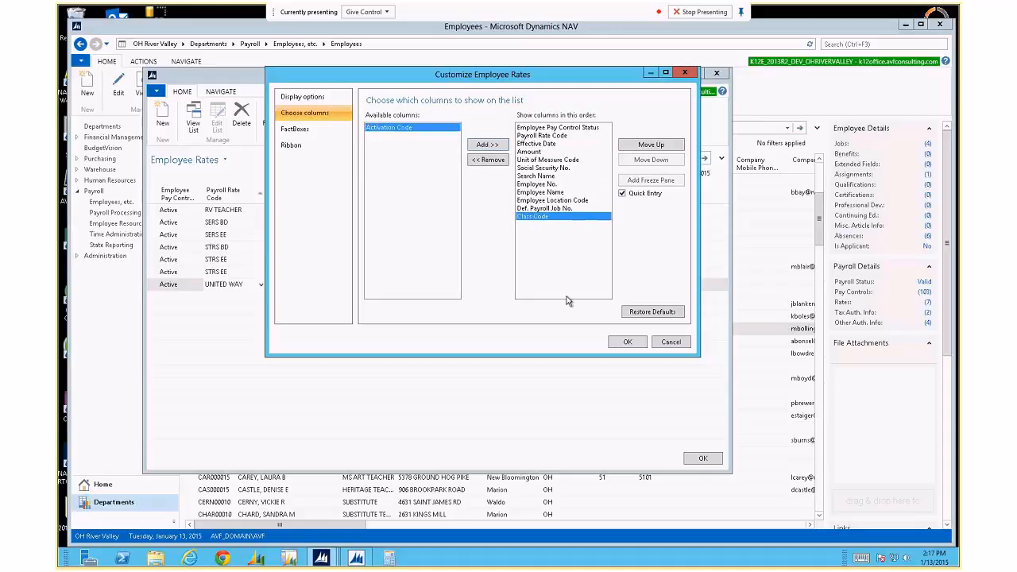
Move Employee No., Employee Name and Search Name to the top of the column order.
left_click(553, 185)
left_click(631, 147)
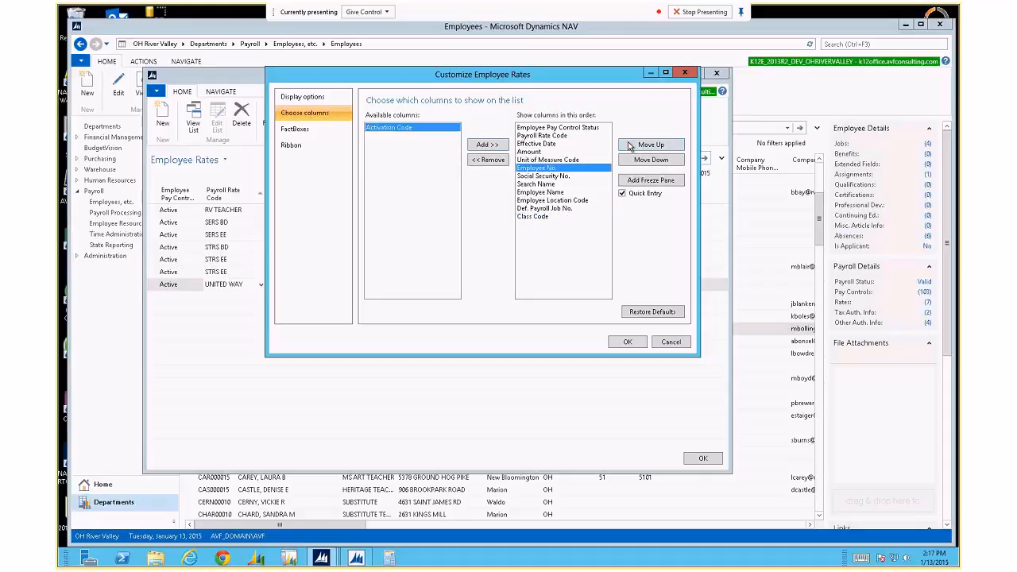
left_click(630, 146)
left_click(630, 146)
left_click(630, 146)
left_click(630, 146)
left_click(630, 146)
left_click(571, 193)
left_click(637, 147)
left_click(636, 147)
left_click(637, 148)
left_click(637, 147)
left_click(637, 148)
left_click(636, 147)
left_click(636, 148)
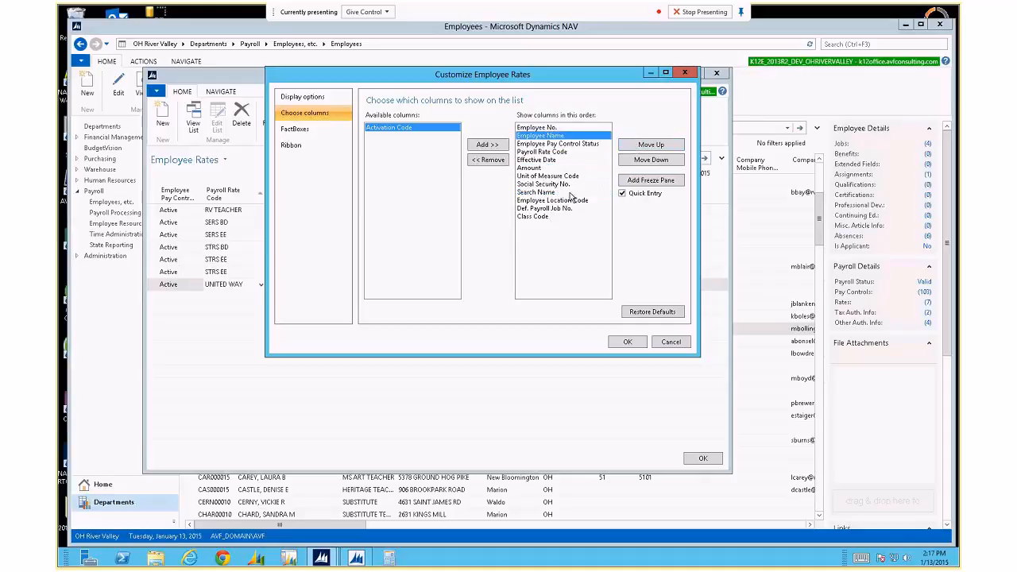
left_click(573, 192)
left_click(633, 147)
left_click(633, 148)
left_click(633, 147)
left_click(633, 147)
left_click(633, 147)
left_click(634, 147)
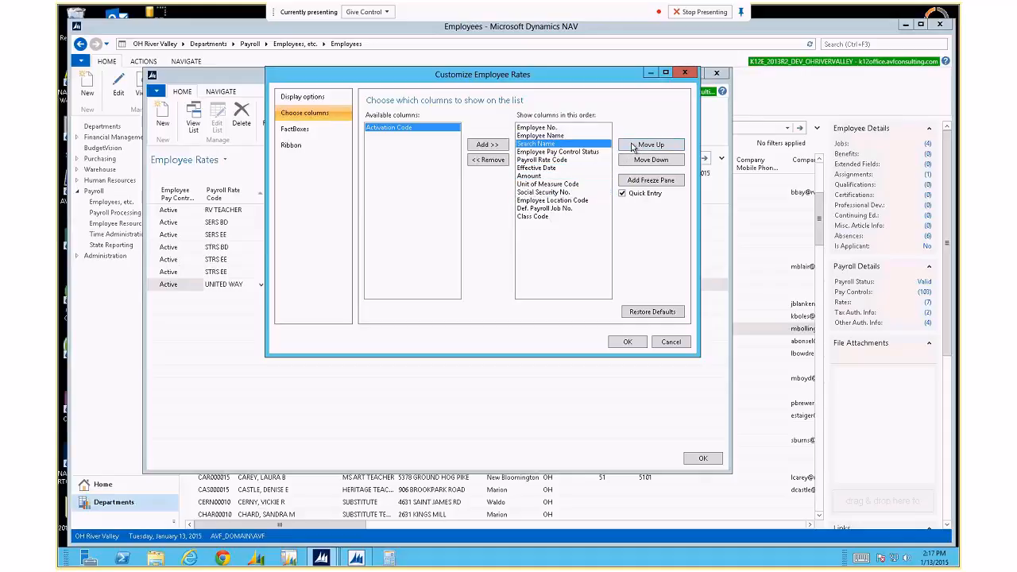
Remove Social Security No., move Location Code, Def. Payroll Job No. and Class Code up, and apply.
left_click(568, 193)
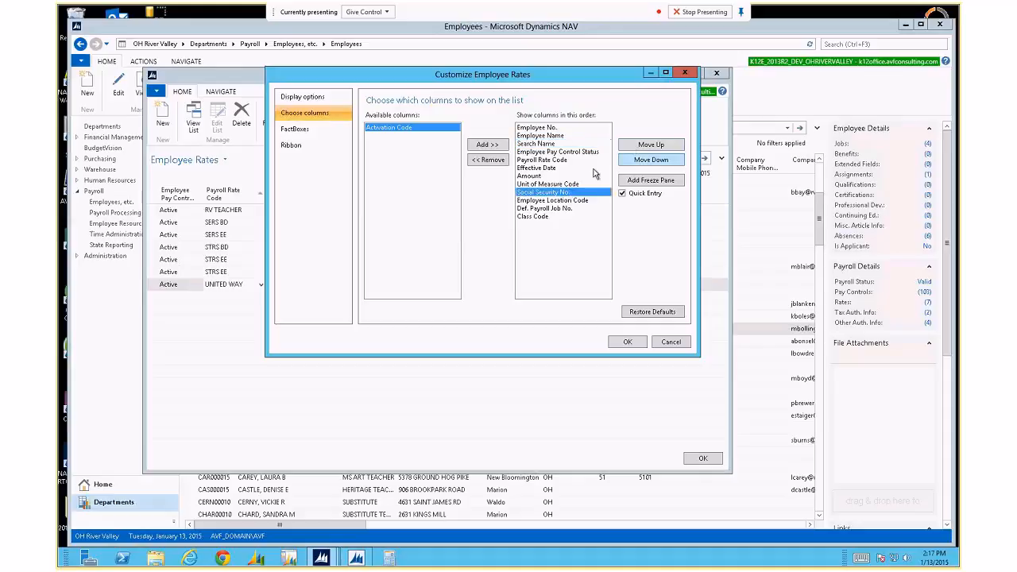
left_click(488, 160)
left_click(634, 147)
left_click(633, 147)
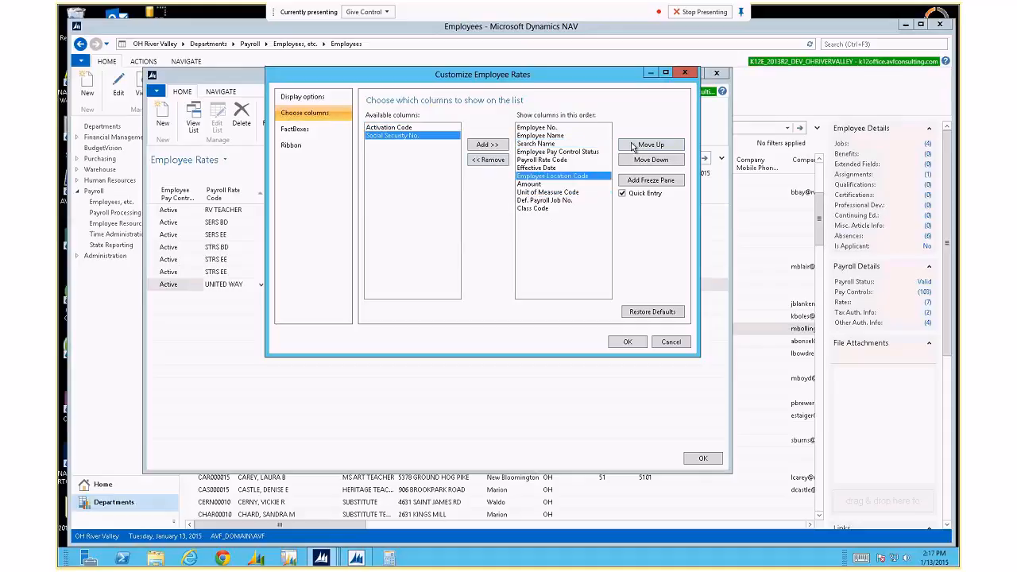
left_click(633, 147)
left_click(633, 147)
left_click(634, 147)
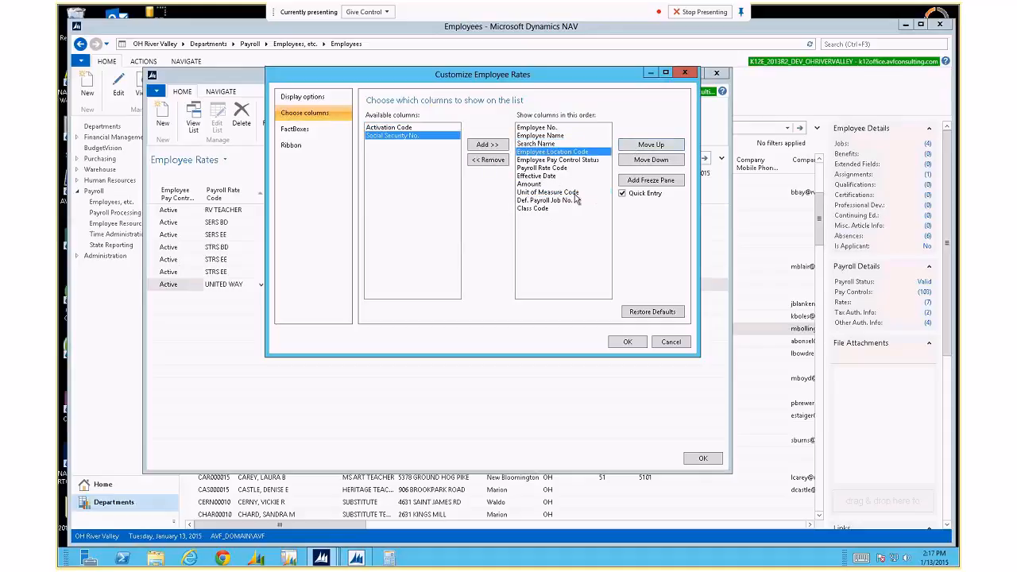
left_click(579, 200)
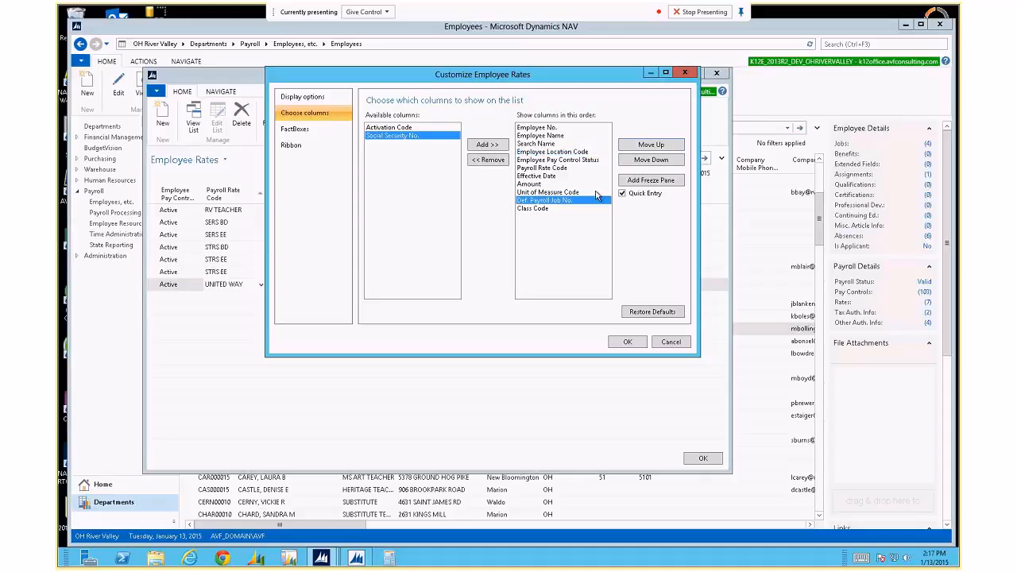
left_click(634, 147)
left_click(633, 147)
left_click(633, 147)
left_click(633, 147)
left_click(634, 147)
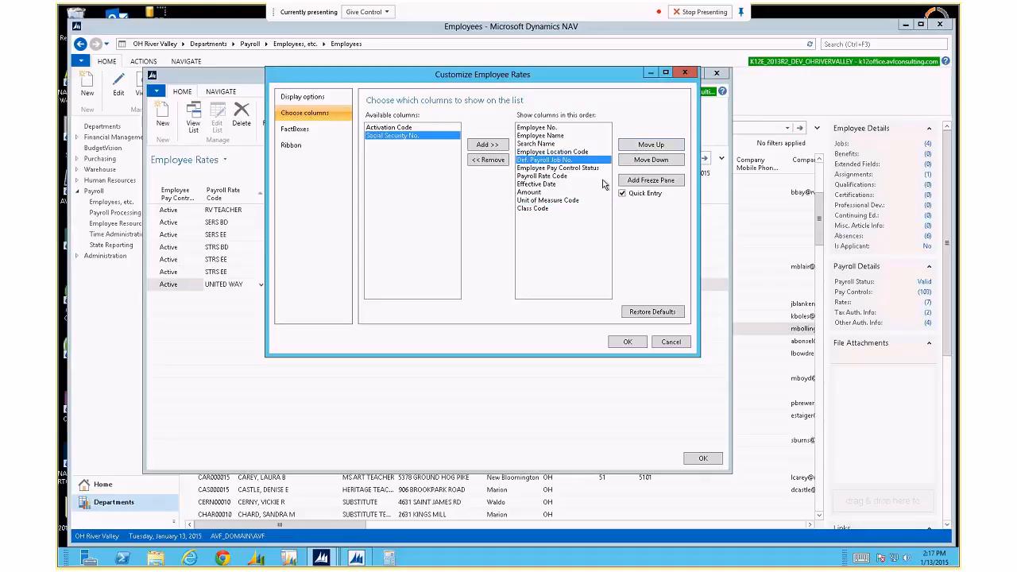
left_click(554, 209)
left_click(626, 147)
left_click(626, 148)
left_click(626, 147)
left_click(626, 147)
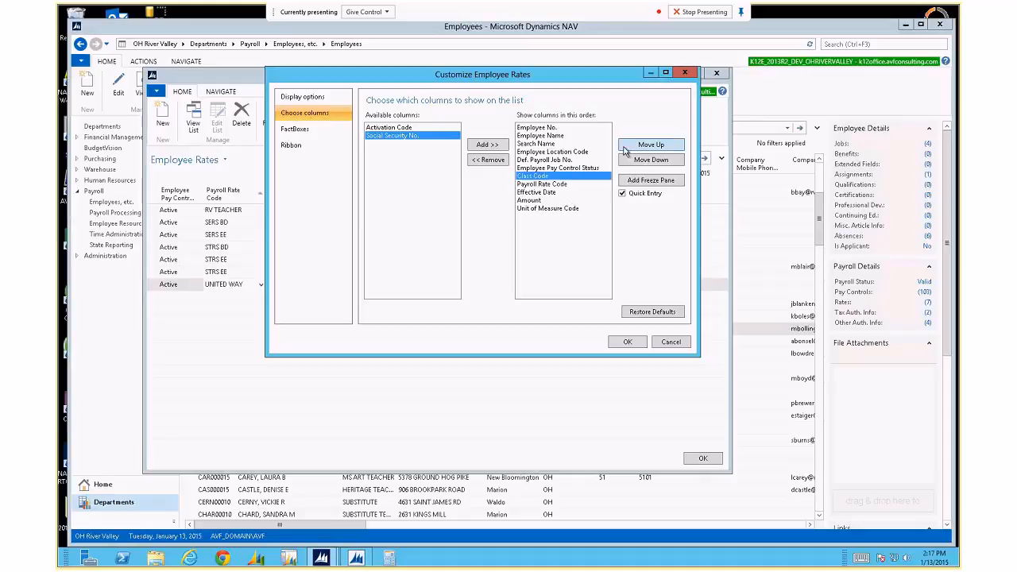
left_click(625, 149)
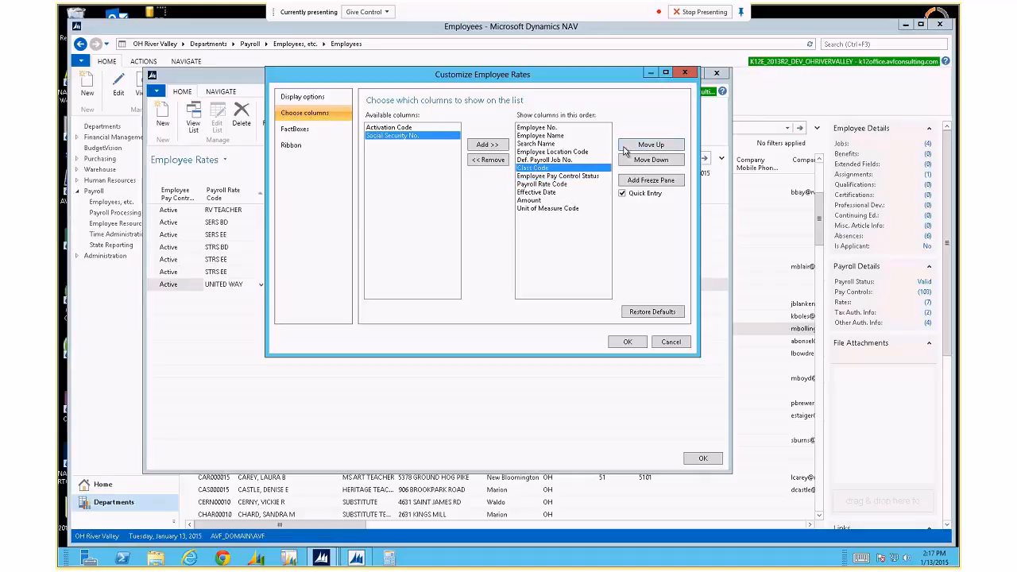
left_click(617, 342)
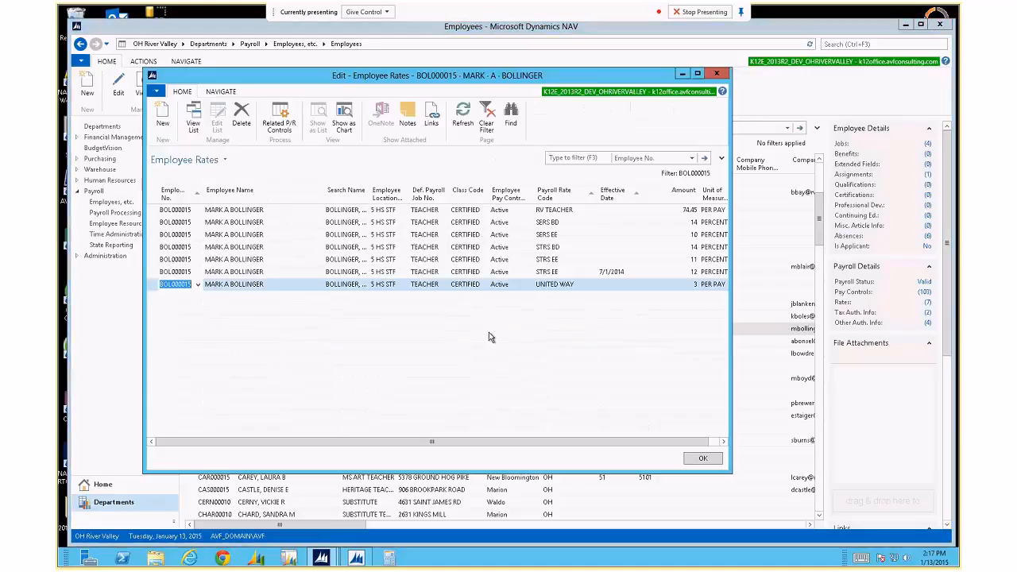
Widen the Employee Rates window and show the filter pane above the list.
left_click_drag(730, 472, 892, 481)
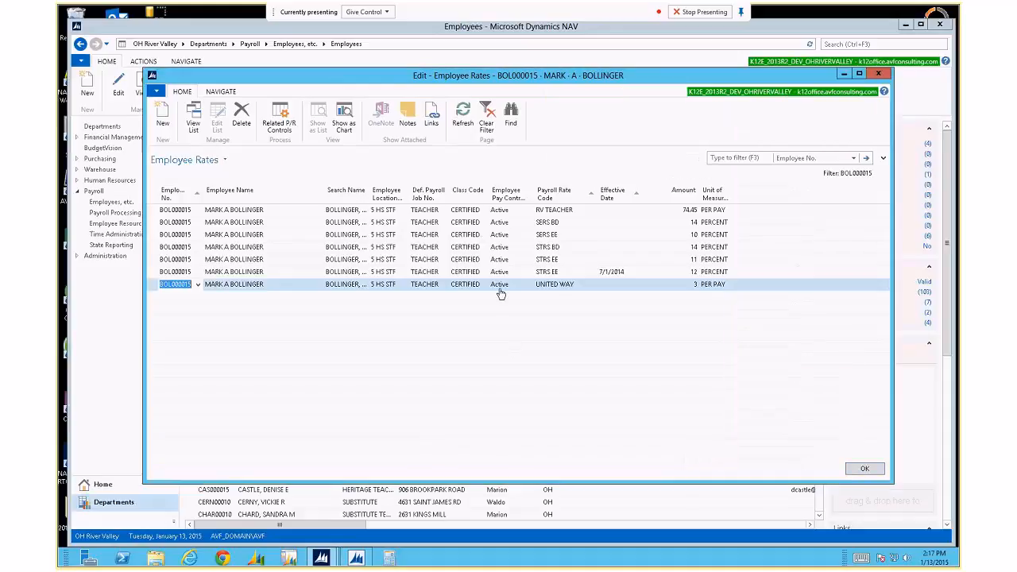
left_click(879, 159)
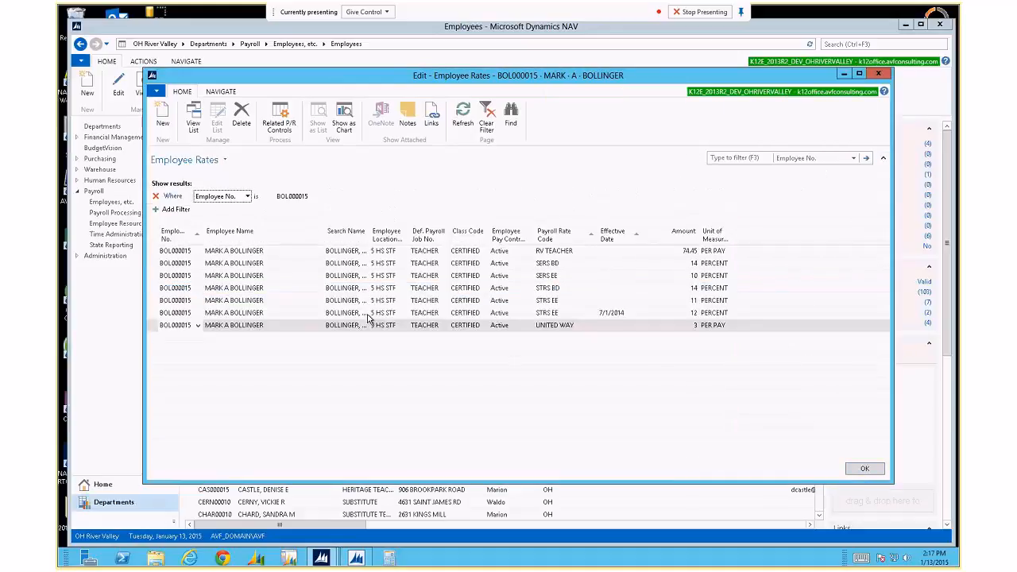
Replace the Employee No. filter with a Payroll Rate Code filter of RV TEACHER.
left_click(156, 196)
left_click(171, 196)
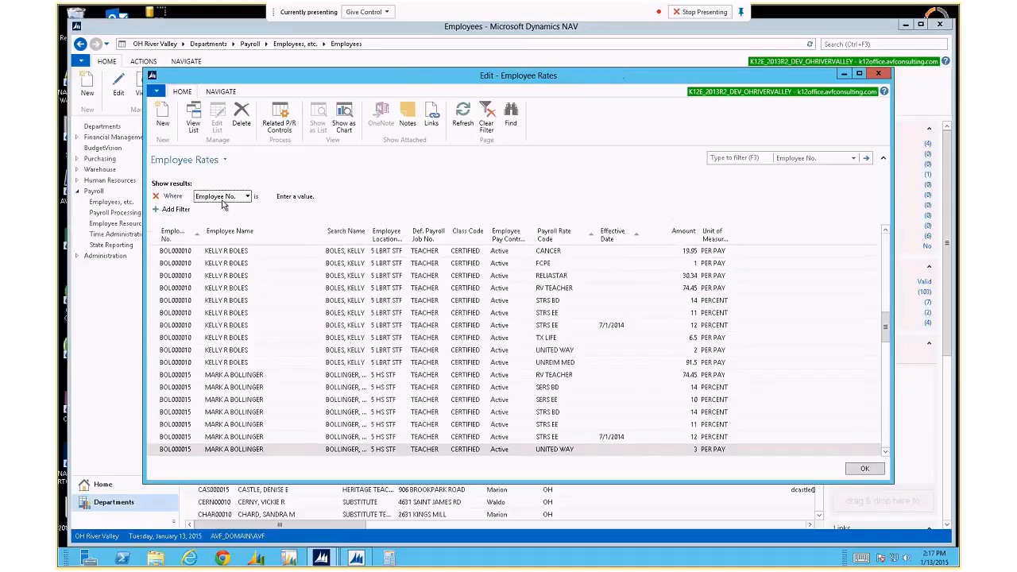
left_click(235, 196)
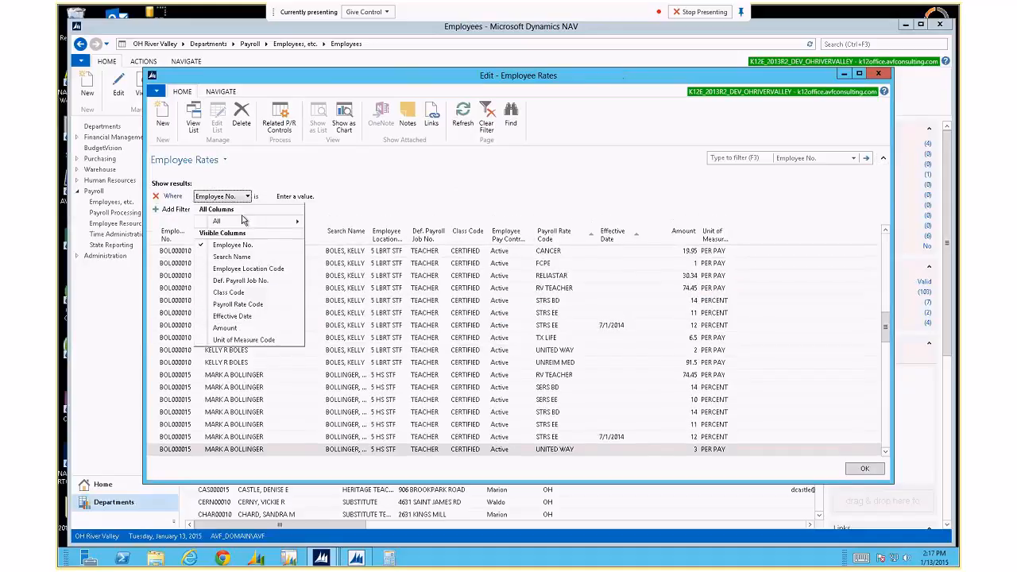
left_click(238, 305)
left_click(312, 197)
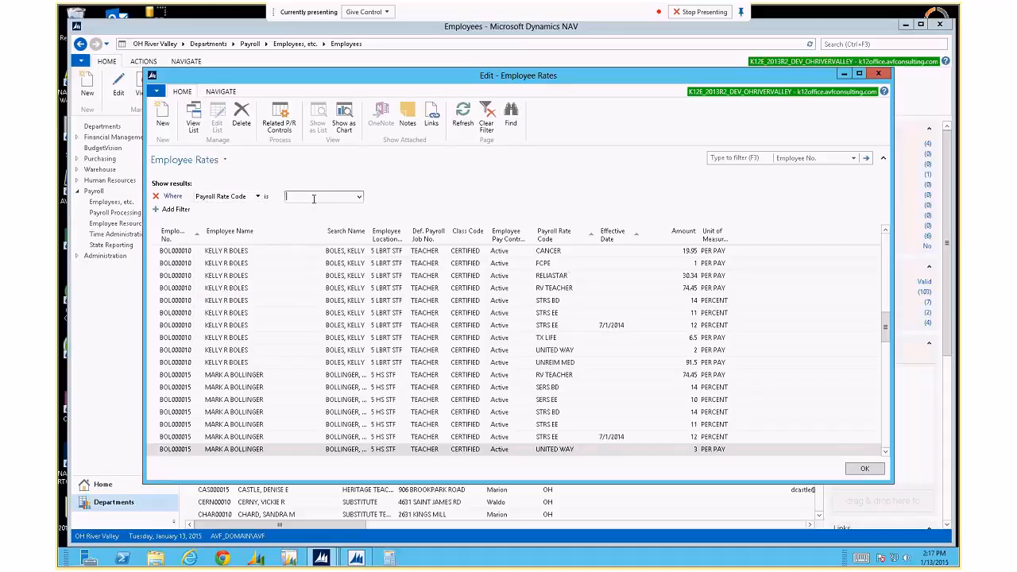
type("rv")
left_click(312, 254)
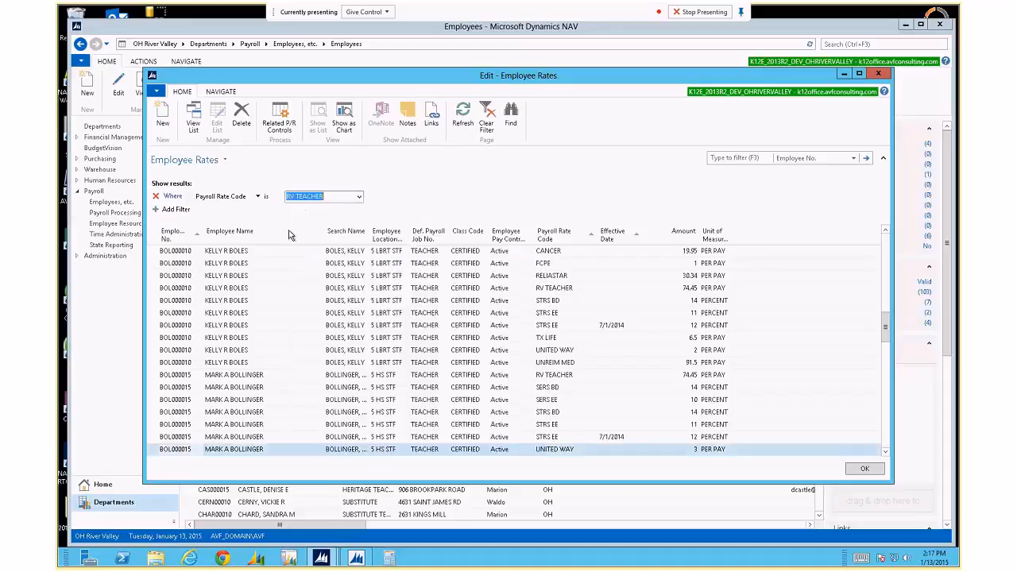
key("Return")
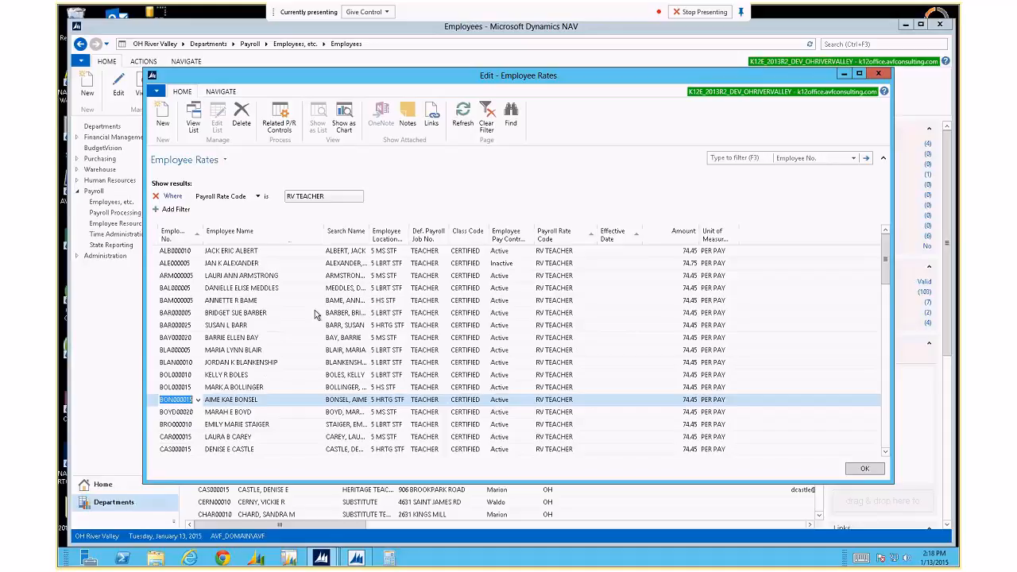
Browse the RV TEACHER lines, widen the Search Name column, and close Employee Rates.
scroll(312, 319, "down", 8)
scroll(311, 319, "down", 15)
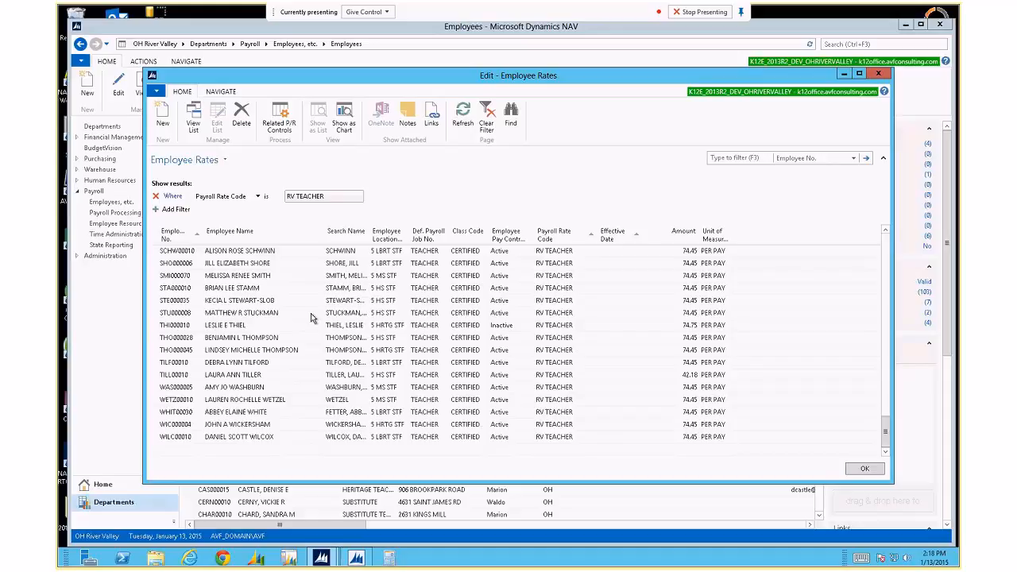
scroll(311, 317, "up", 20)
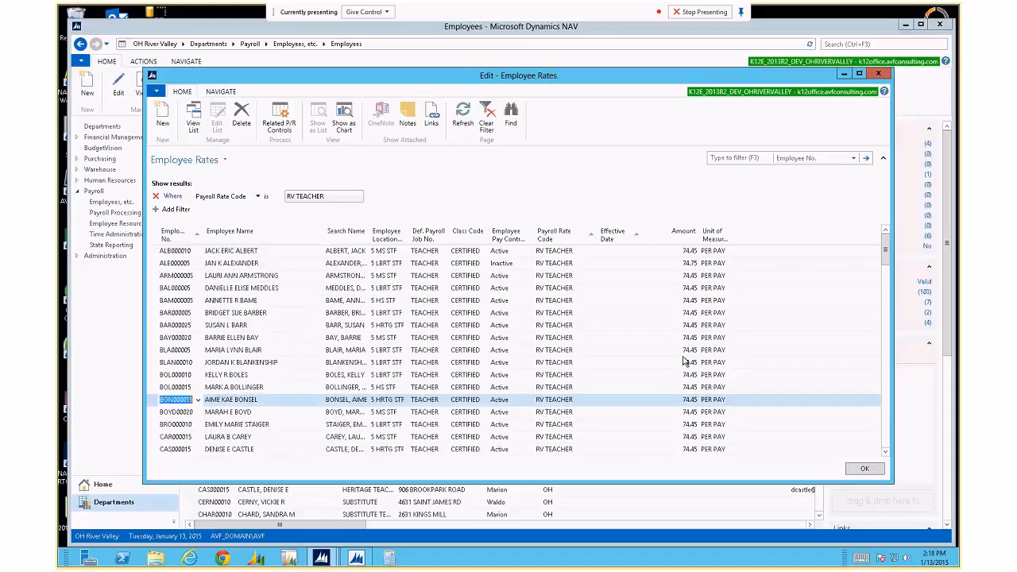
scroll(689, 427, "down", 3)
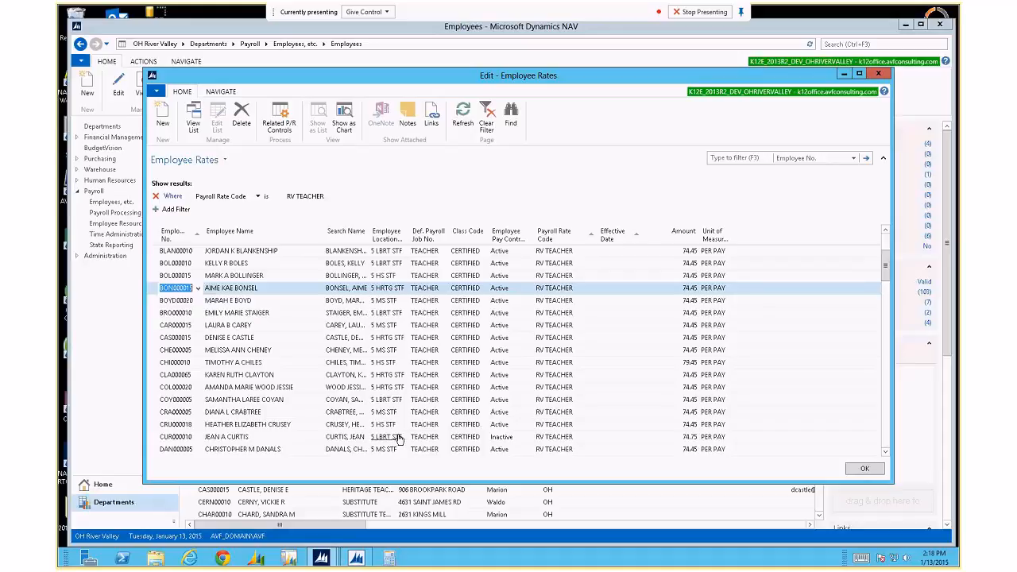
left_click(243, 304)
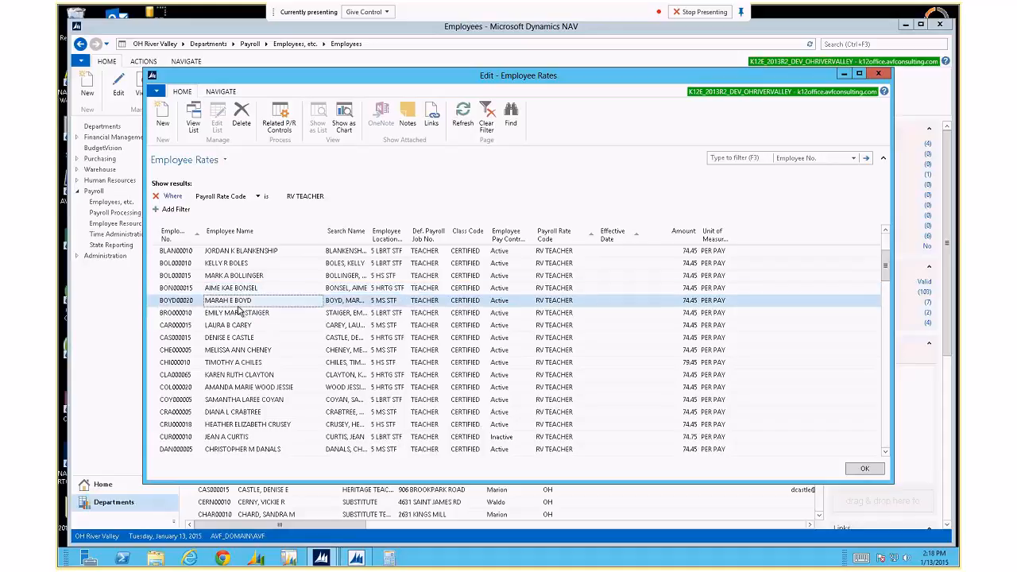
left_click(244, 325)
left_click(252, 276)
left_click(250, 301)
left_click(248, 350)
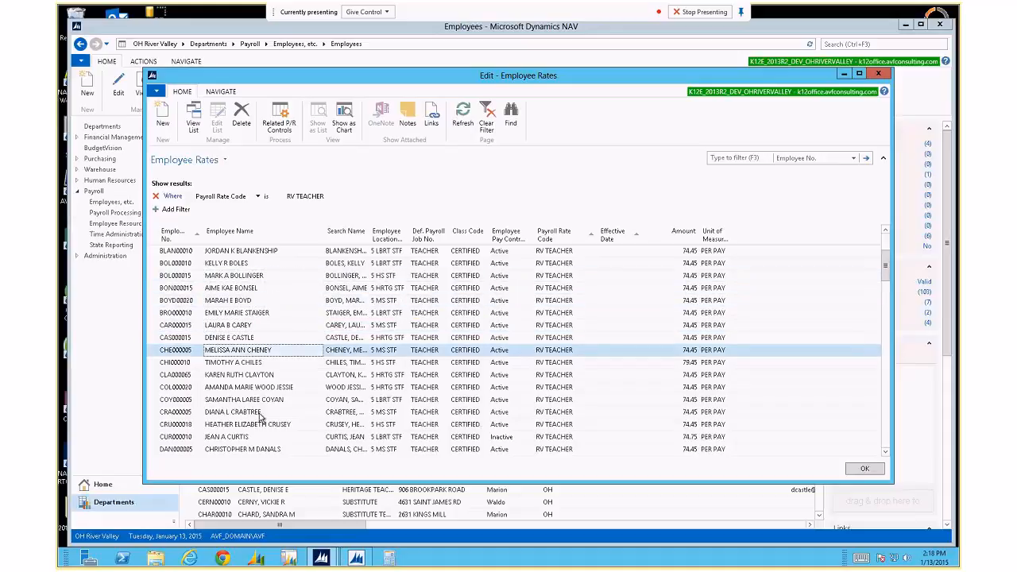
left_click_drag(369, 236, 406, 235)
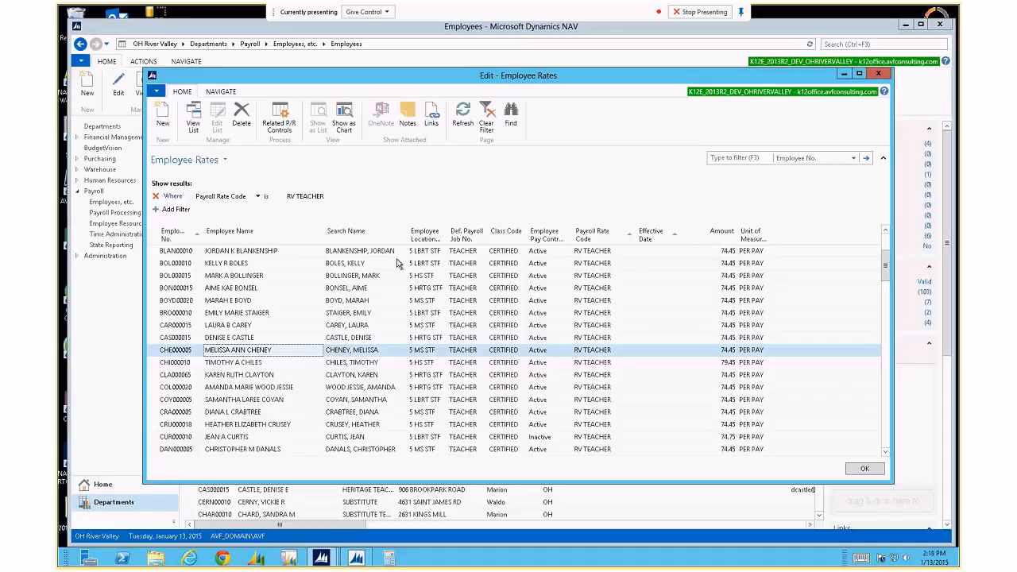
key("Escape")
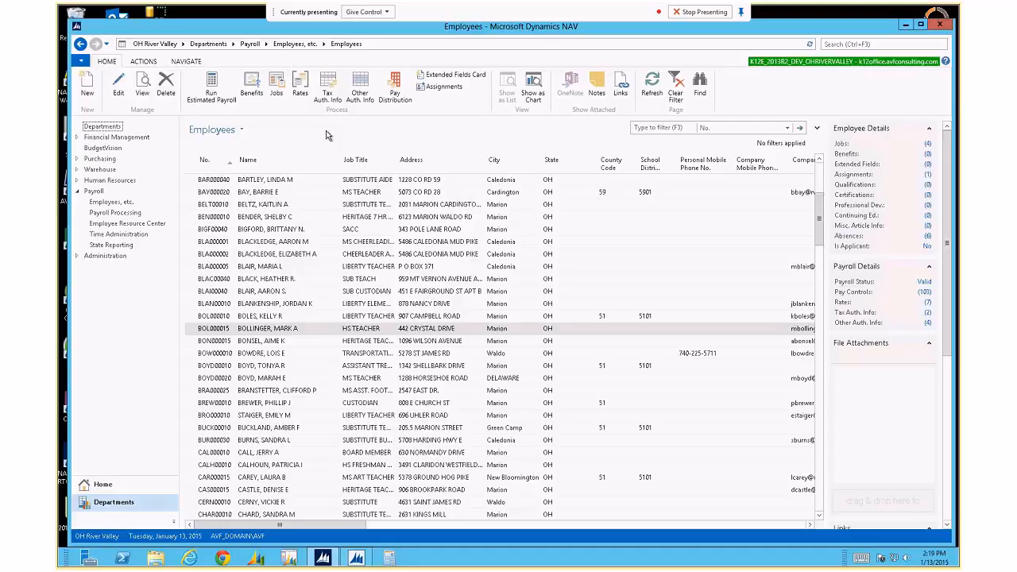
Open the employee's Rates and hide the employee, search name, location, payroll job and Class Code columns.
left_click(299, 88)
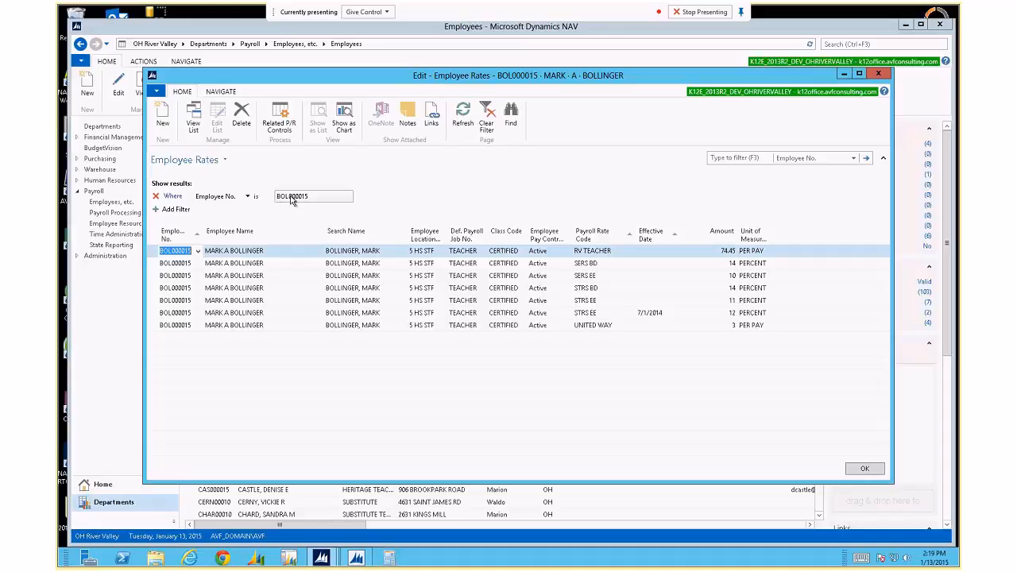
right_click(274, 230)
left_click(321, 253)
left_click(490, 161)
left_click(490, 160)
left_click(491, 160)
left_click(490, 161)
left_click(491, 160)
left_click(490, 161)
left_click(623, 343)
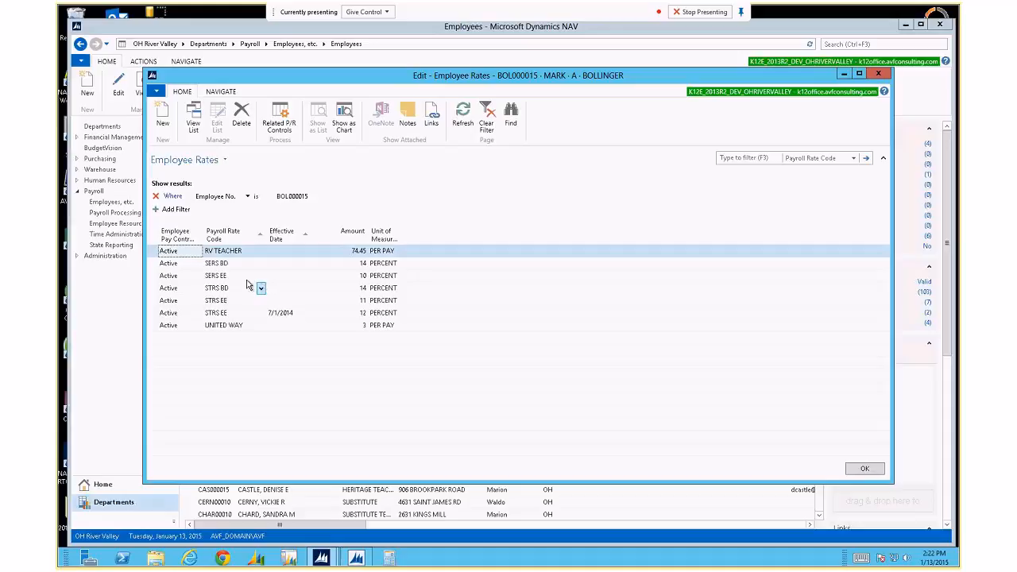
Select the SERS and STRS rate lines, then close Employee Rates.
left_click_drag(153, 268, 159, 314)
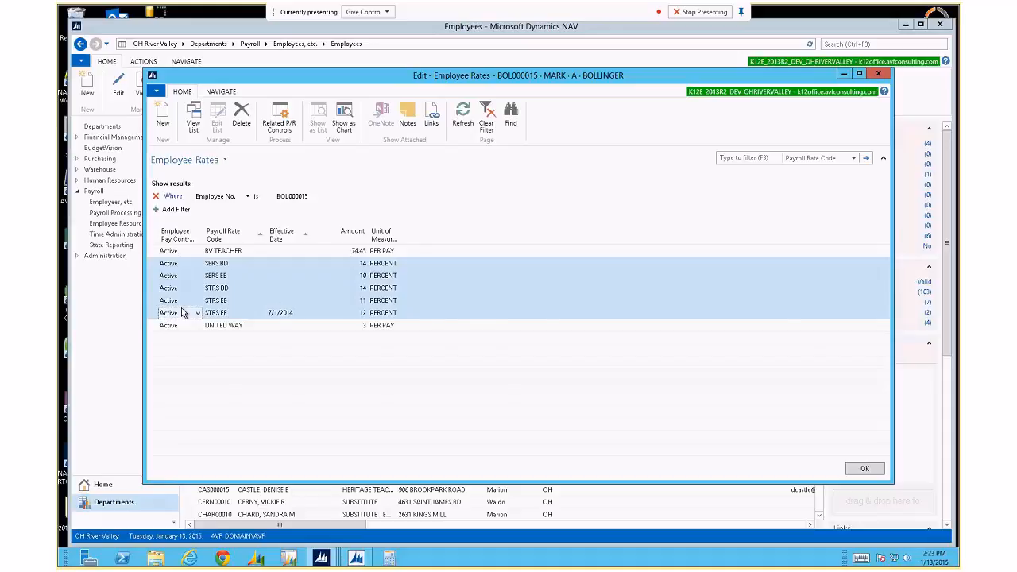
key("Escape")
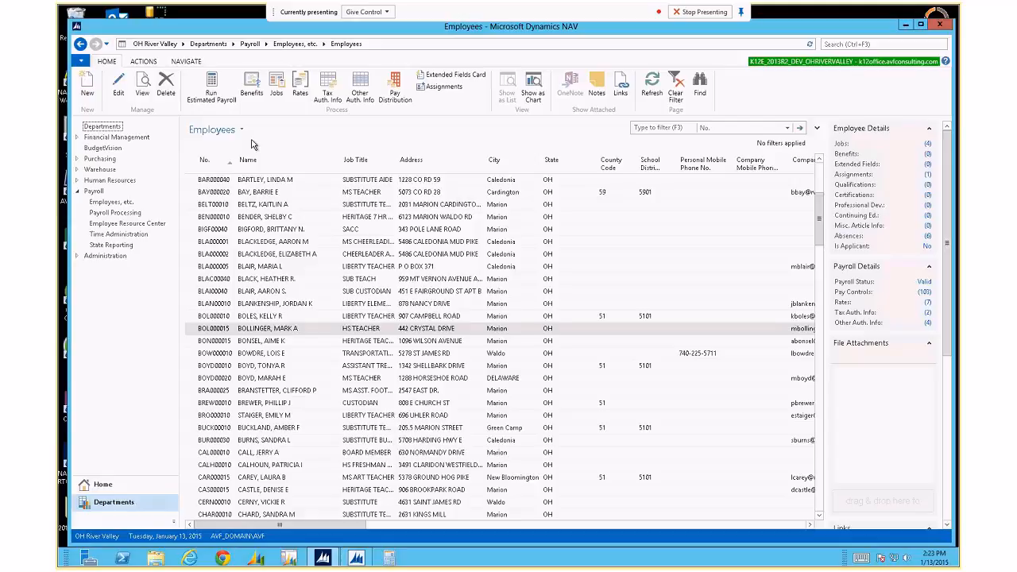
Open Tax Auth. Info for the selected employee to view its FEDERAL and OHSTATETAX lines.
left_click(328, 89)
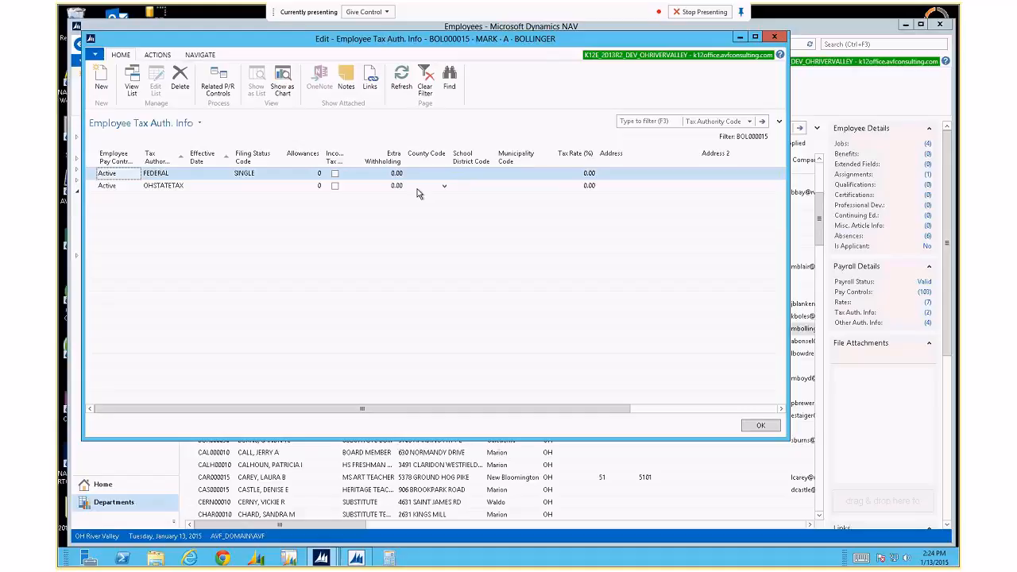
Check a second employee's tax authority lines, then close that window.
key("Escape")
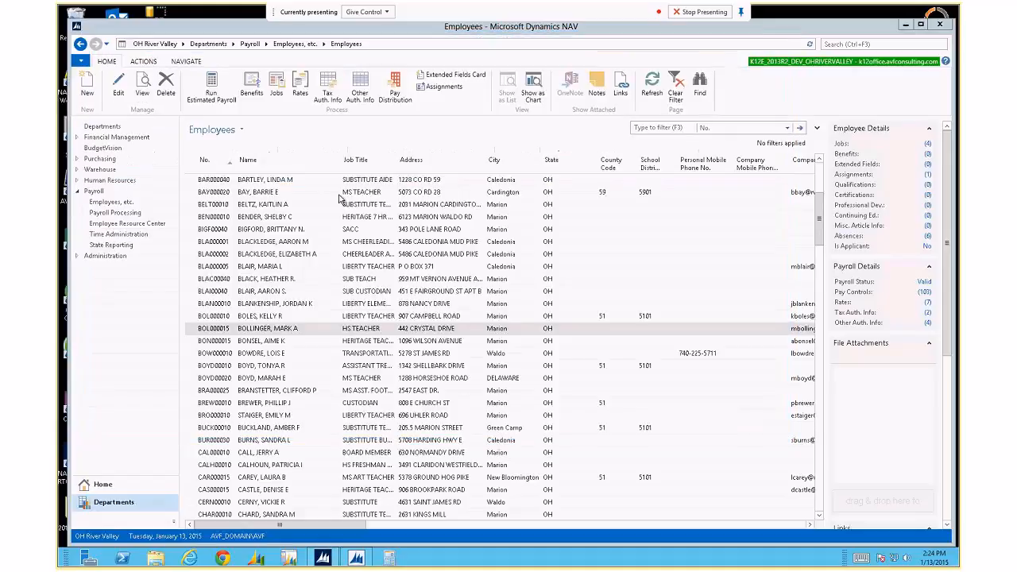
left_click(288, 304)
left_click(330, 88)
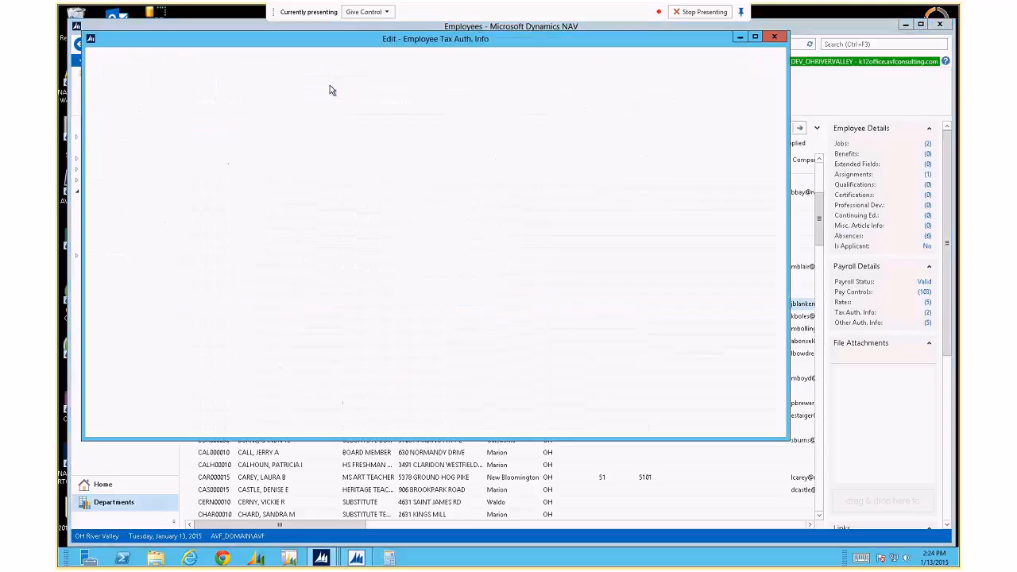
key("Escape")
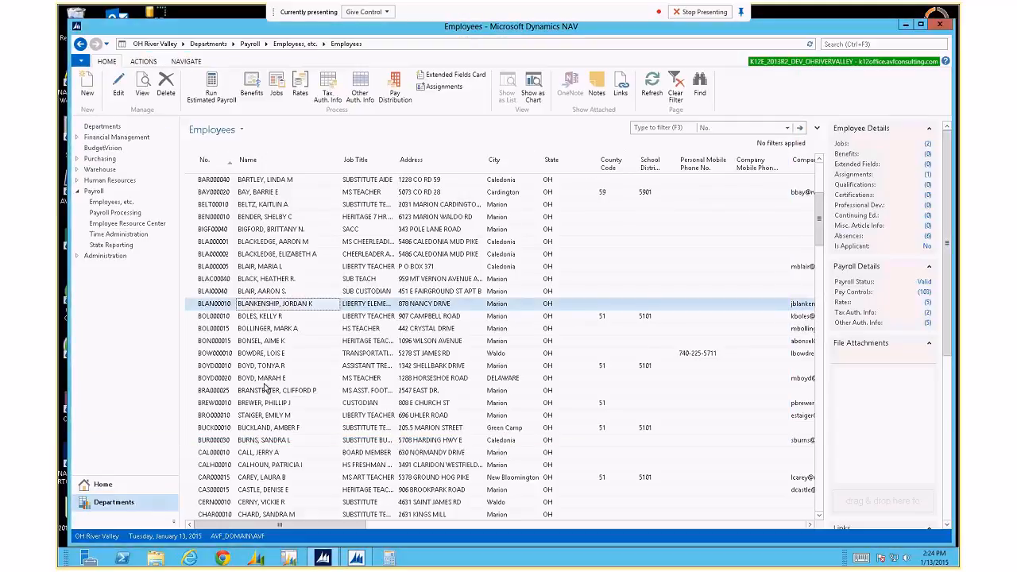
Select another employee and open their Employee Tax Auth. Info lines.
left_click(279, 391)
left_click(282, 416)
left_click(304, 391)
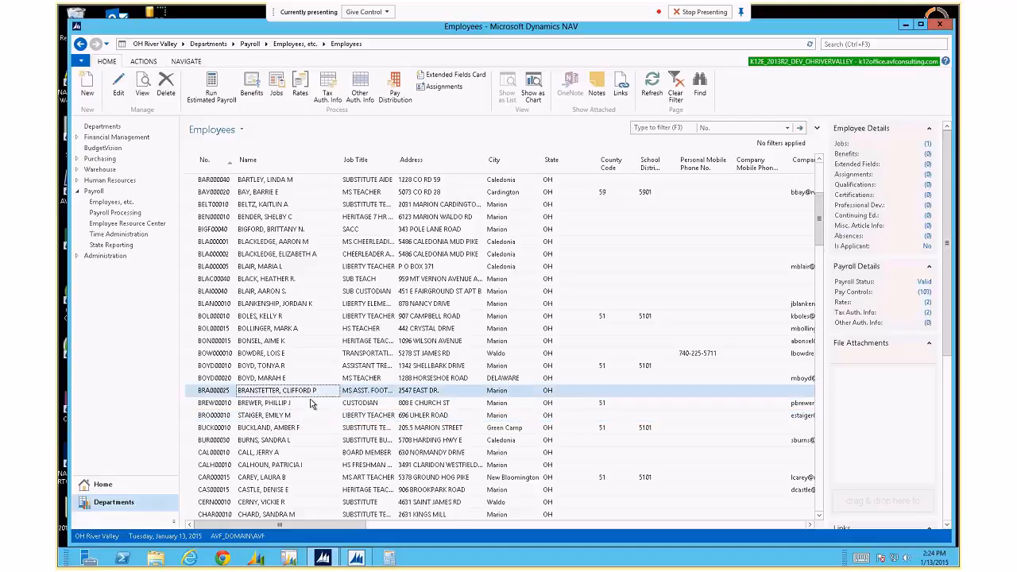
left_click(309, 379)
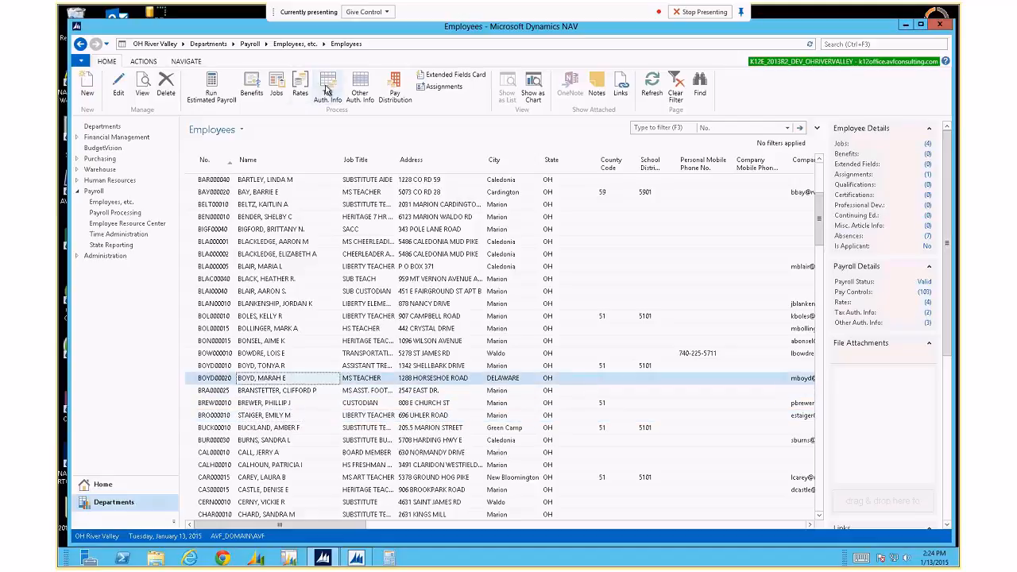
left_click(326, 92)
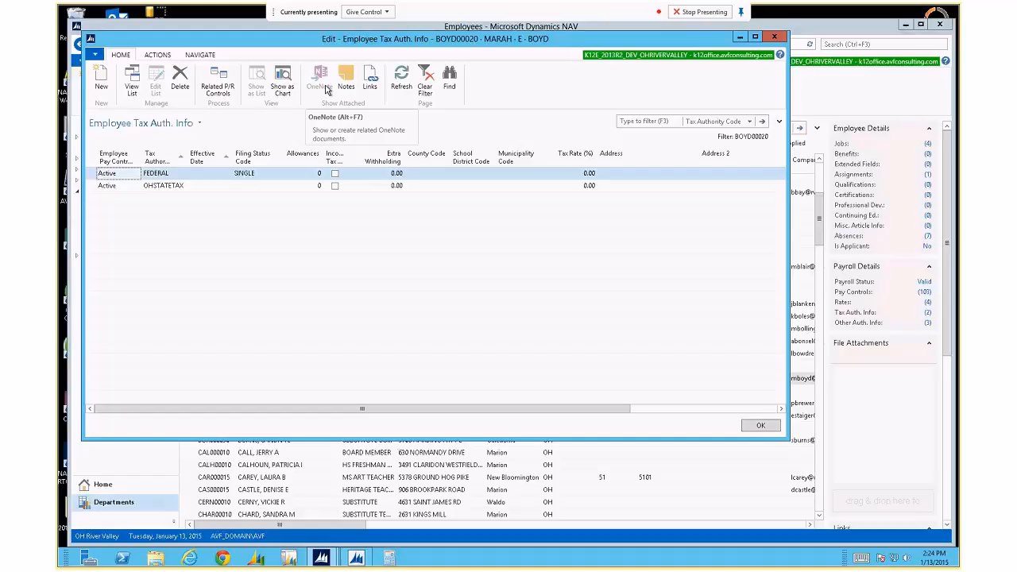
Remove the Employee No. filter to list all tax lines and select the CIT MARION line.
left_click(778, 121)
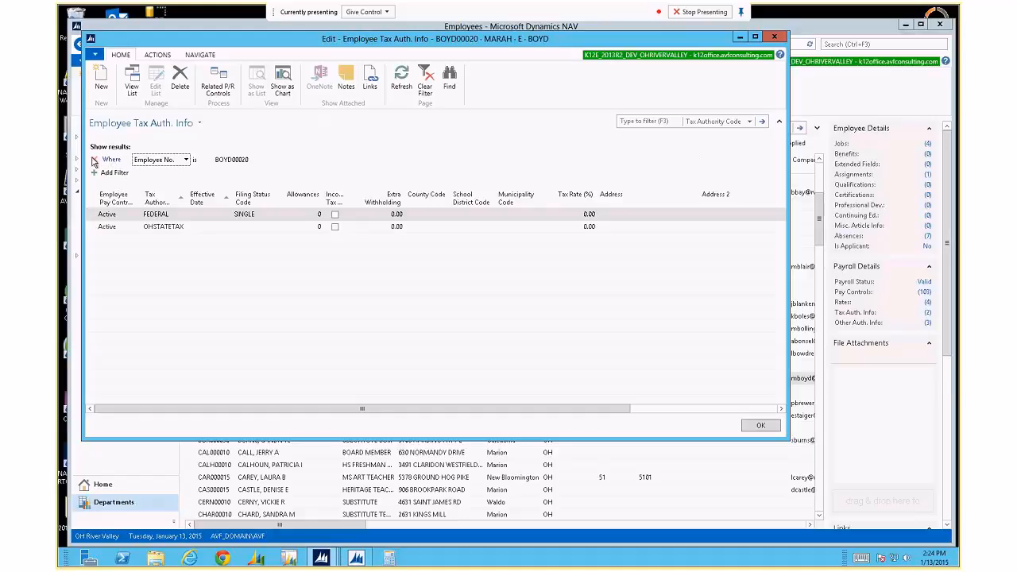
left_click(94, 162)
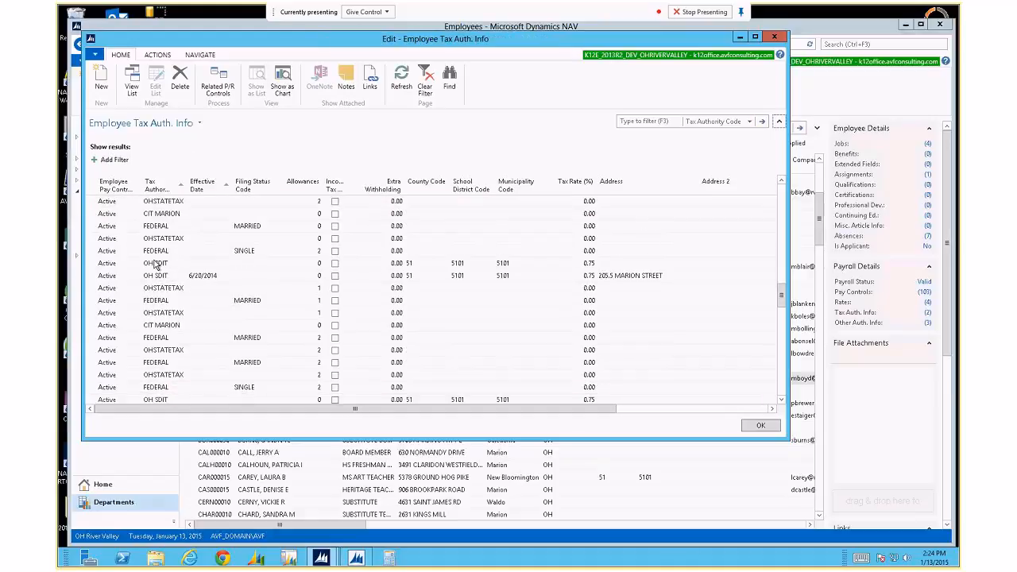
left_click(168, 214)
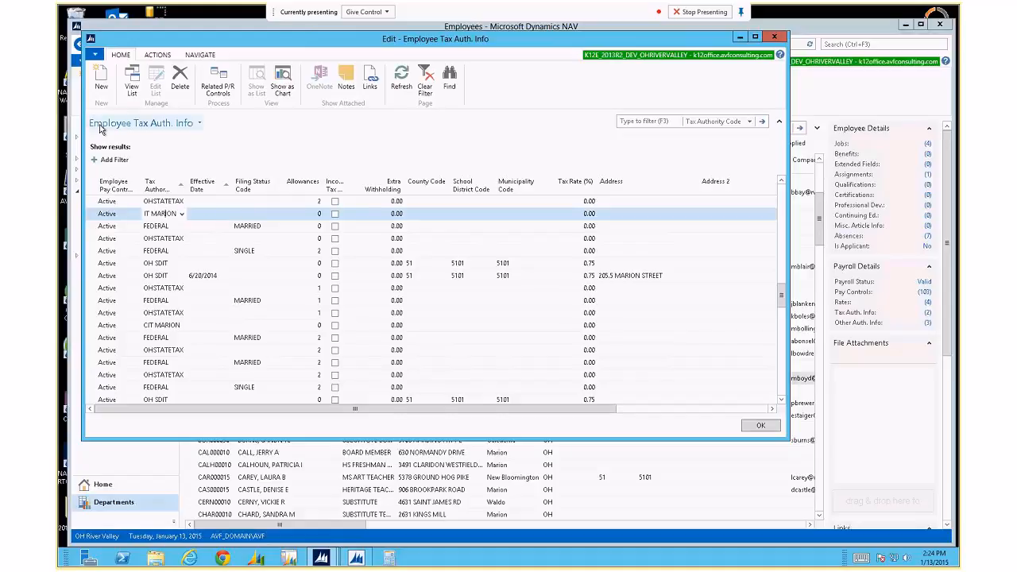
View About This Page for the tax authority list, then close it and the window.
left_click(94, 54)
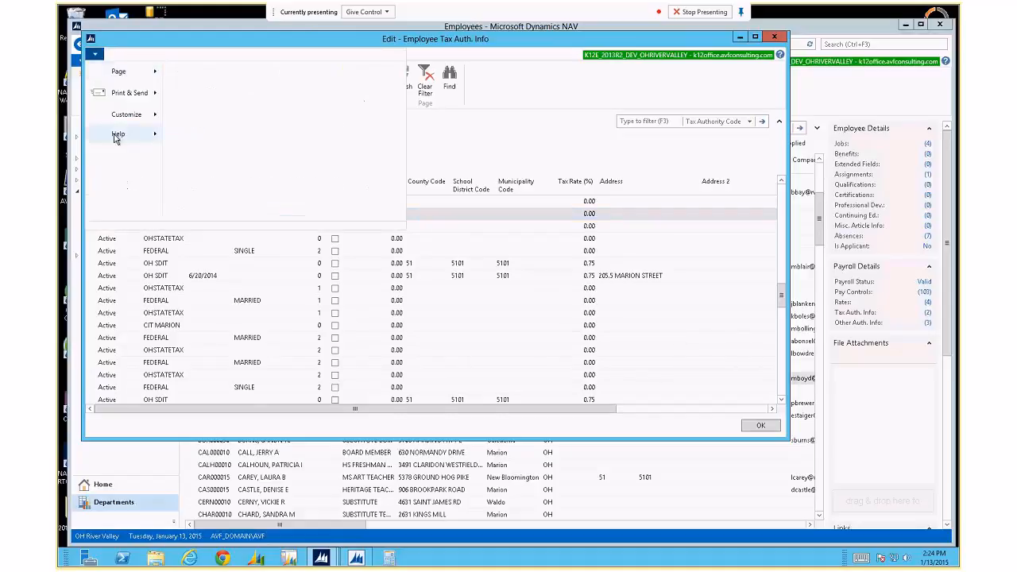
mouse_move(119, 133)
left_click(229, 119)
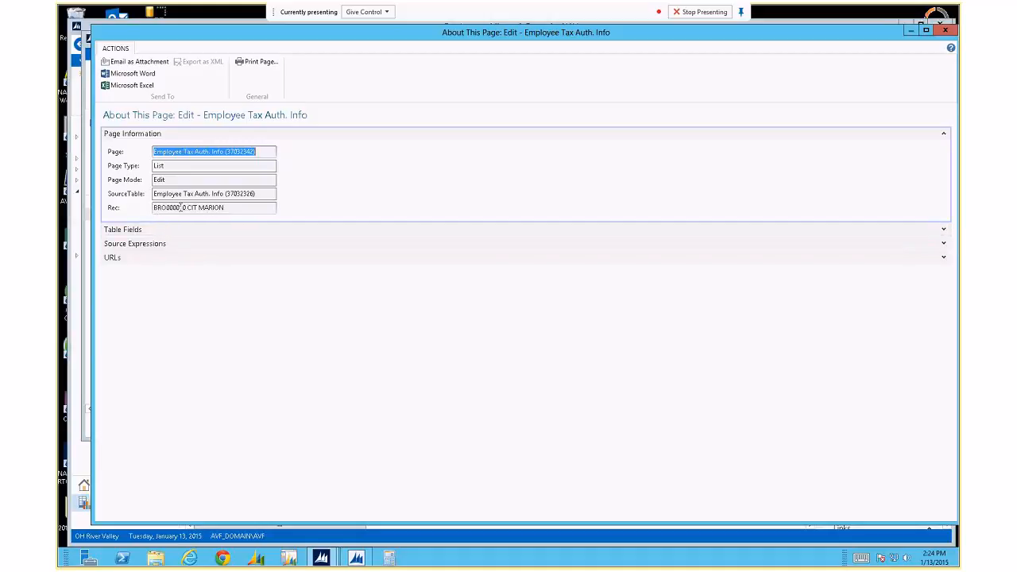
key("Escape")
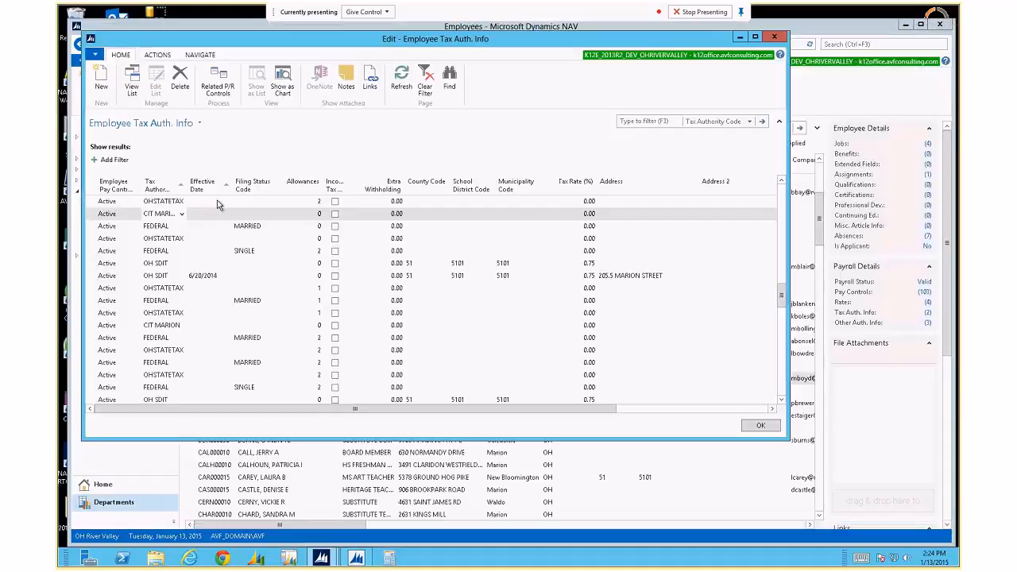
key("Escape")
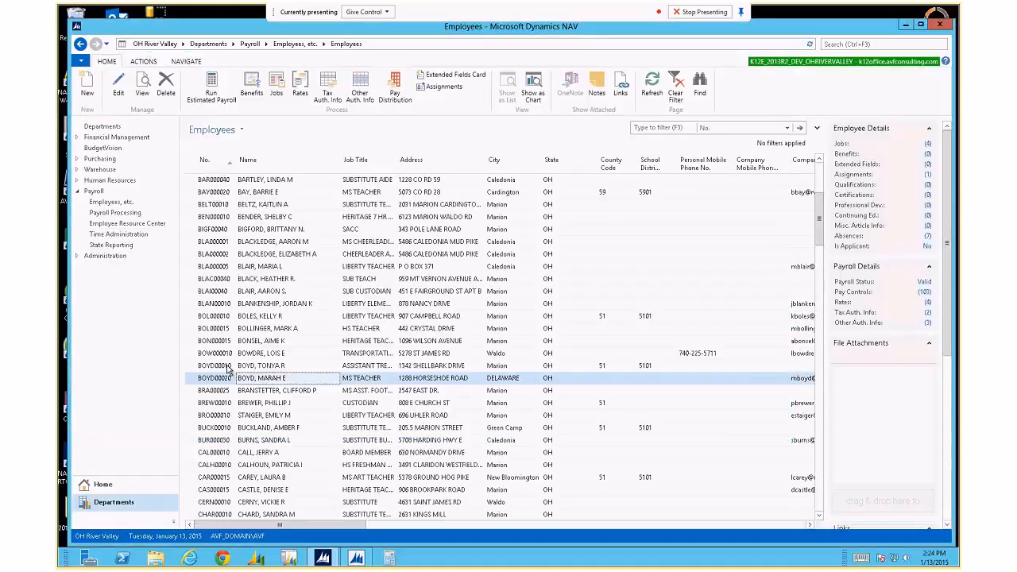
Open the employee's CIT MARION, FEDERAL MARRIED and OHSTATETAX lines with full Tax Authority codes shown.
left_click(230, 415)
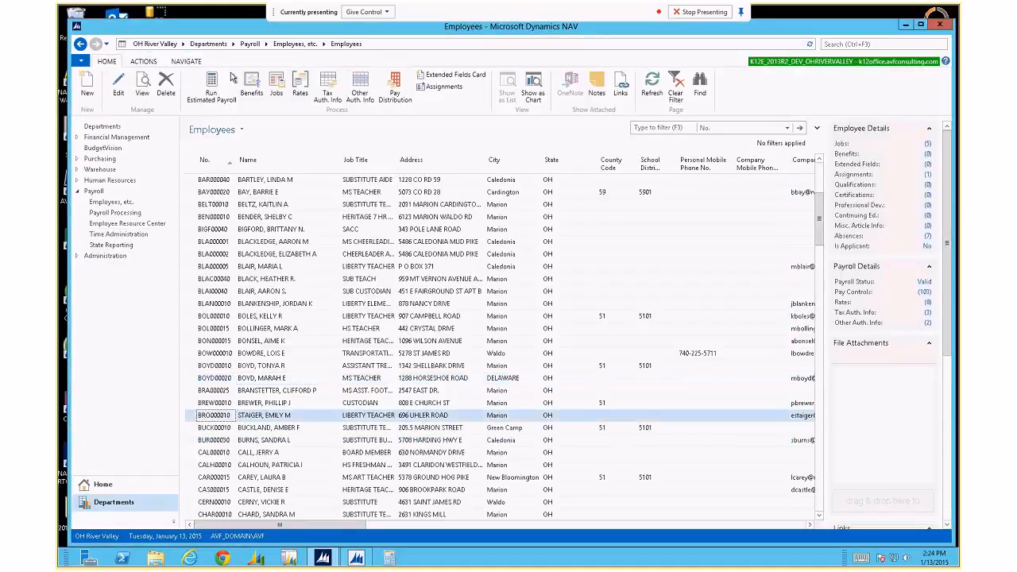
left_click(330, 94)
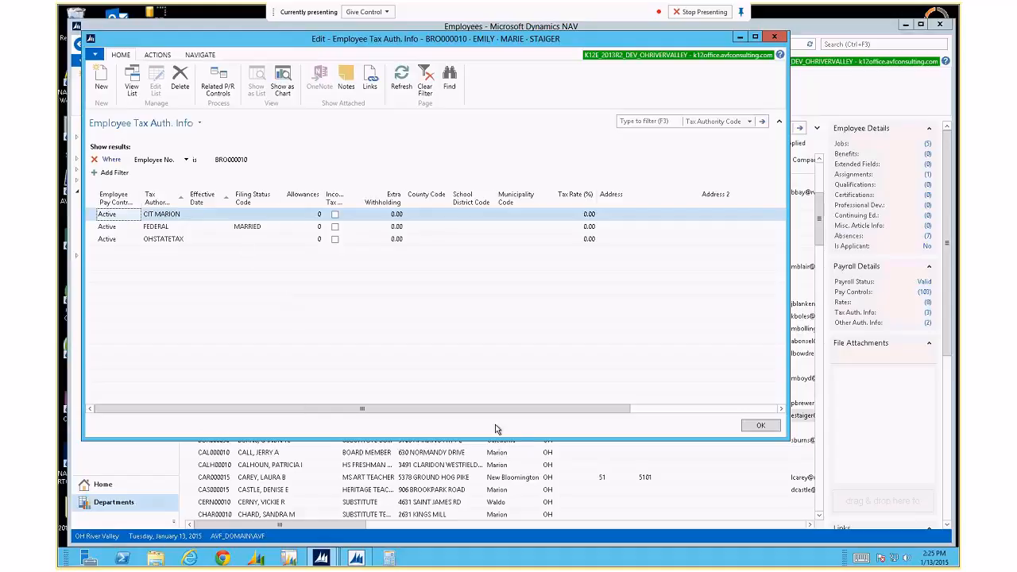
left_click(710, 409)
left_click_drag(709, 409, 509, 424)
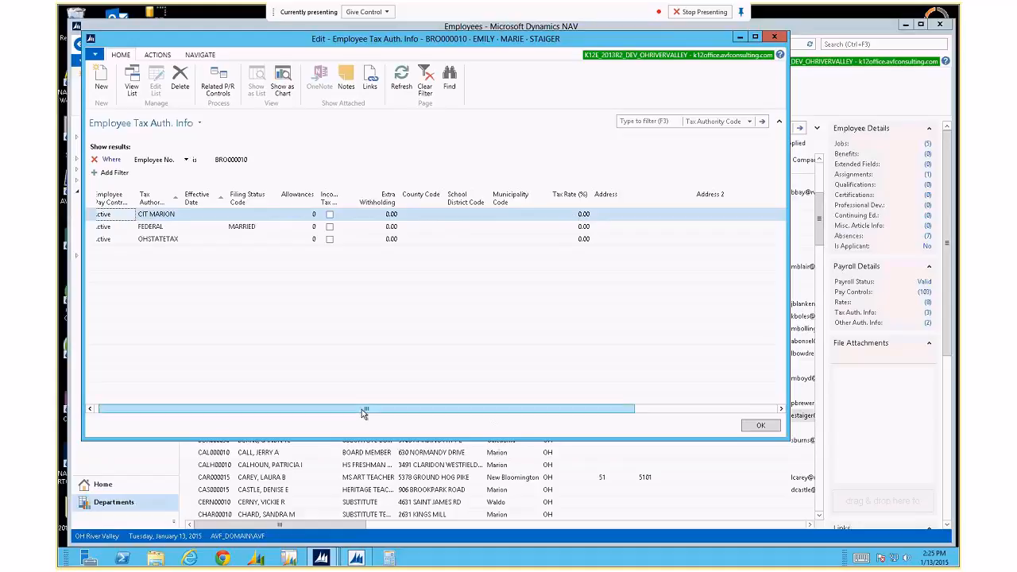
left_click_drag(361, 409, 300, 419)
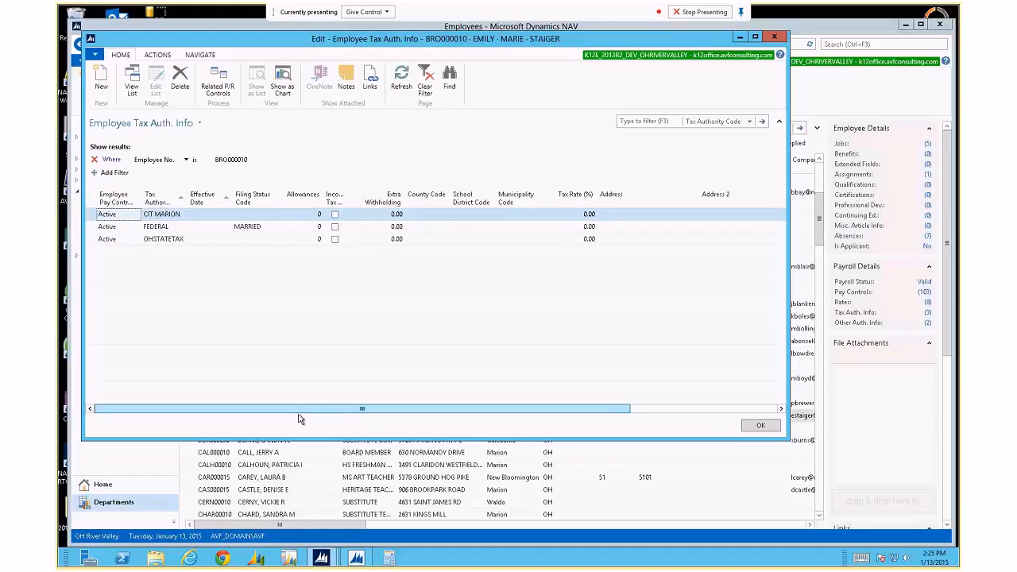
right_click(168, 197)
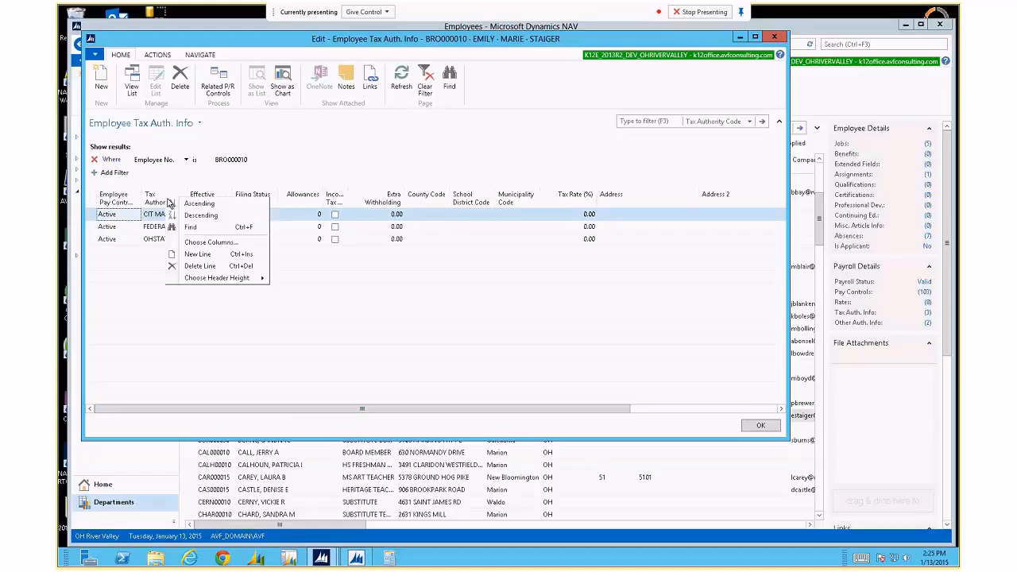
left_click(398, 200)
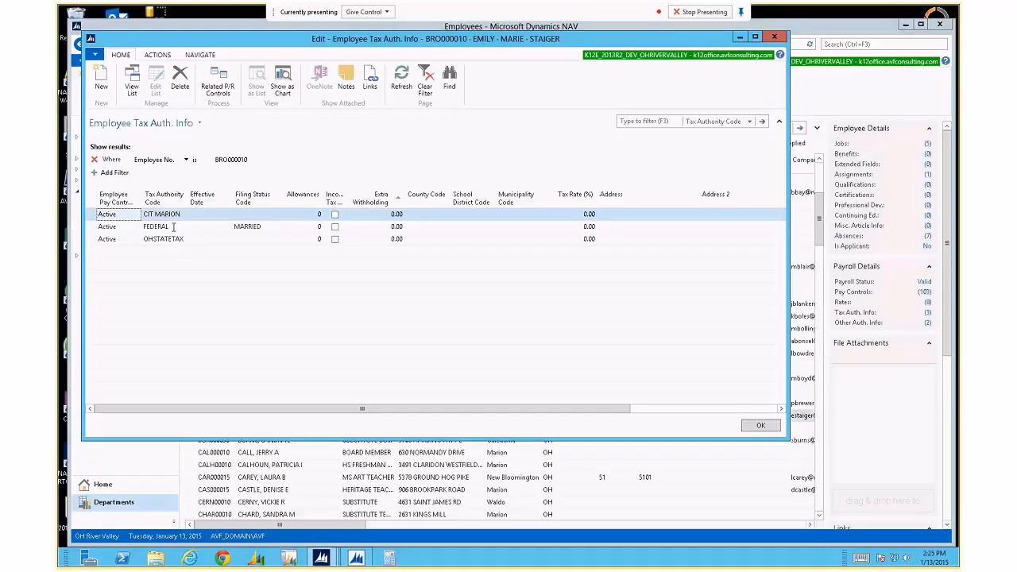
left_click(218, 82)
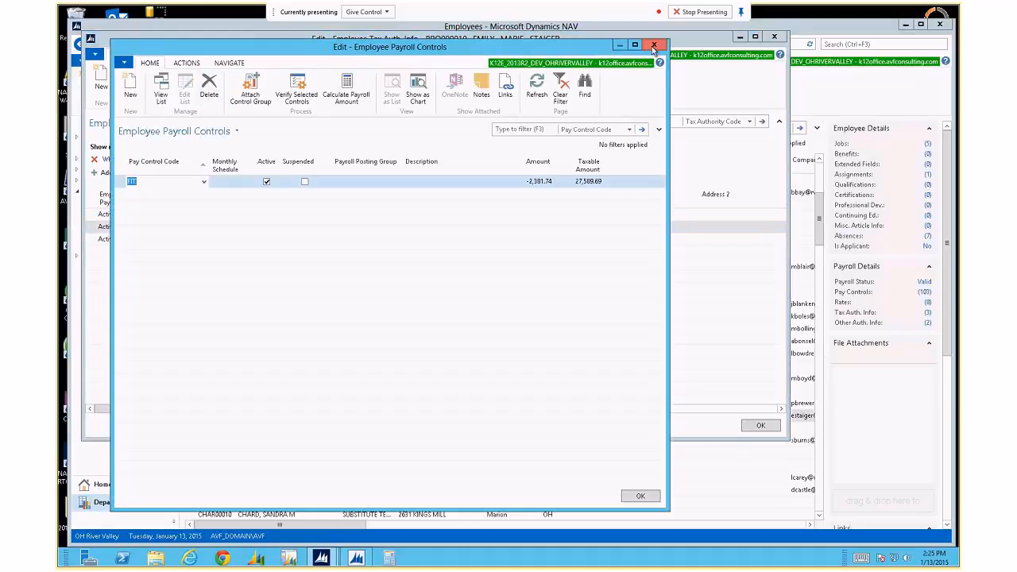
left_click(541, 185)
left_click(540, 182)
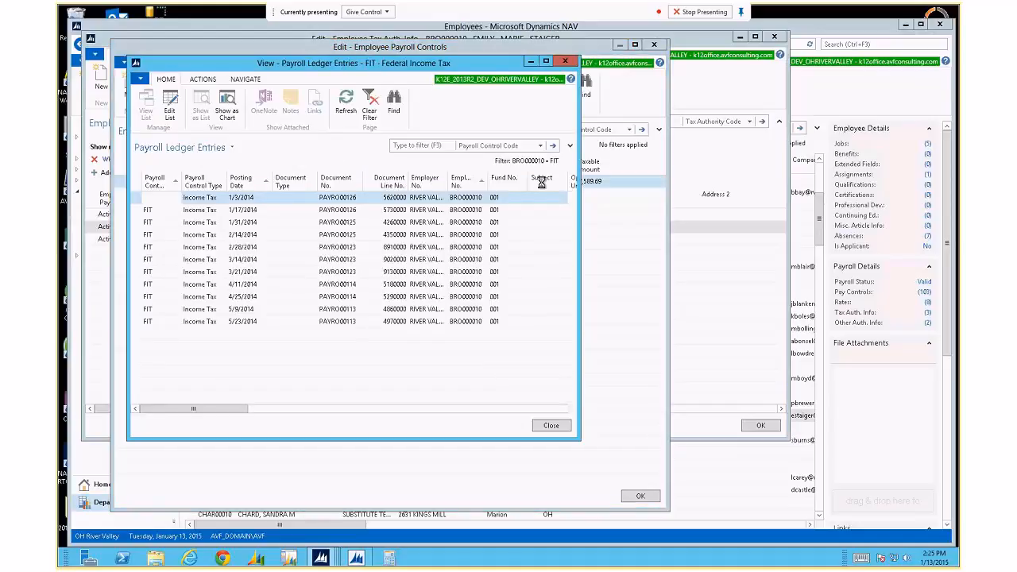
key("Escape")
left_click(654, 45)
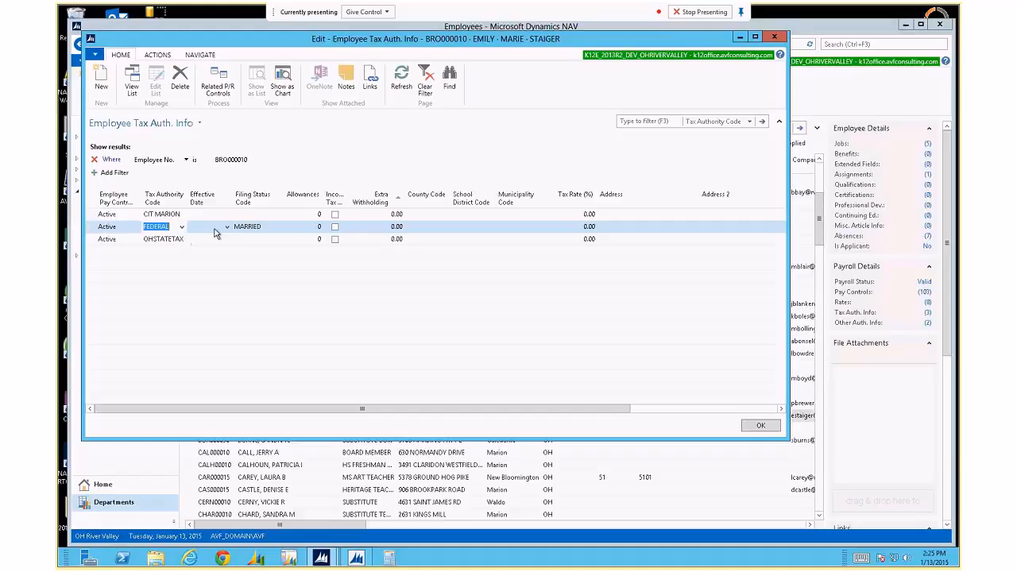
Insert a new tax line above OHSTATETAX and copy FEDERAL into it from the line above.
left_click(157, 239)
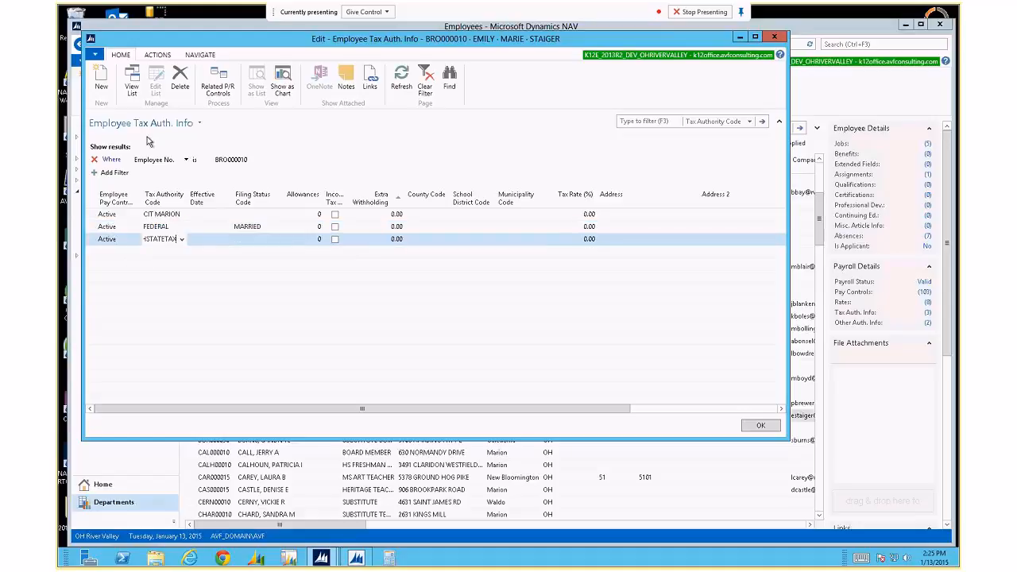
left_click(106, 86)
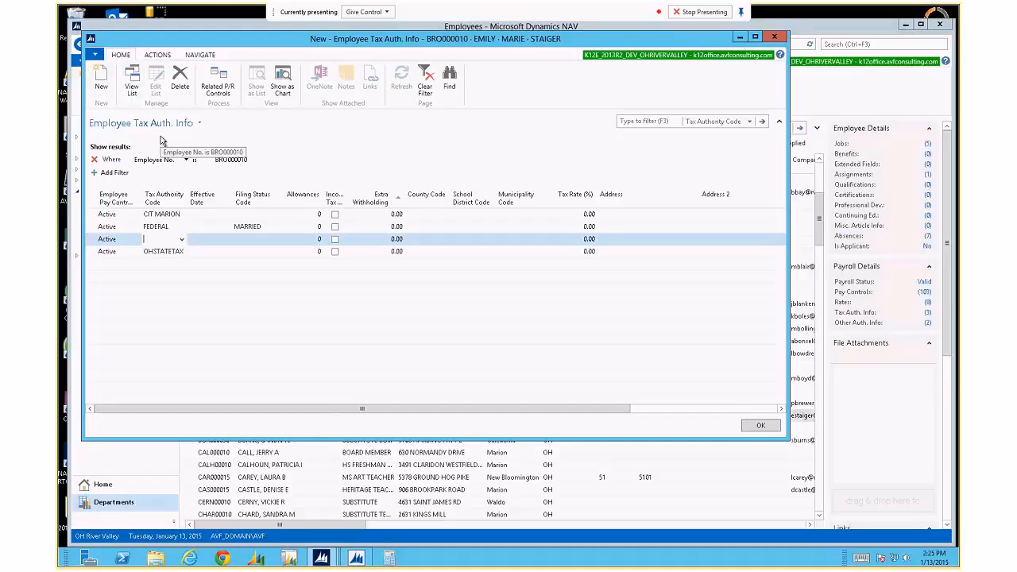
key("F8")
key("Tab")
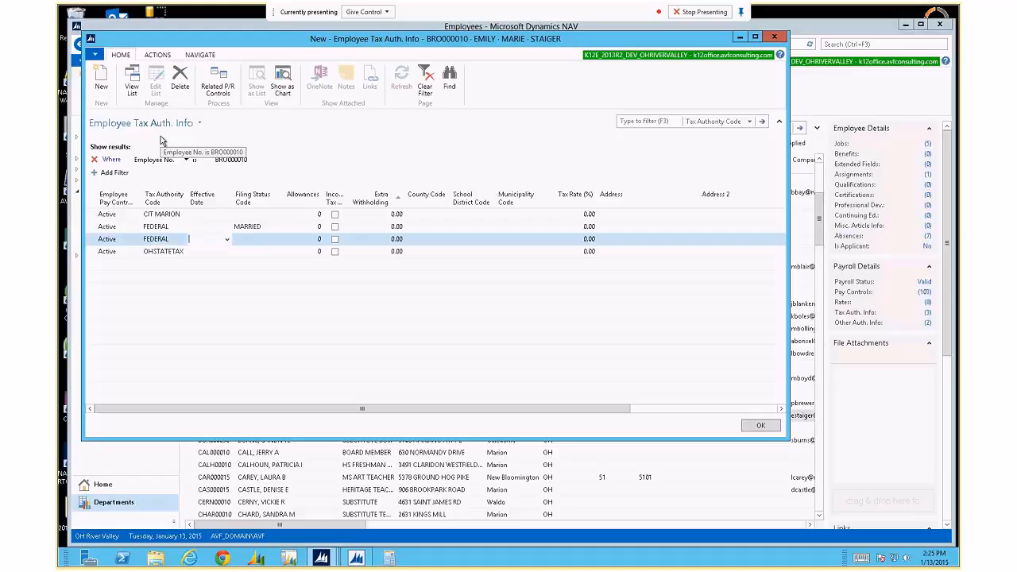
Give the new FEDERAL line effective date 4/1/2015, filing status MARRIED and 1 allowance.
type("4/1")
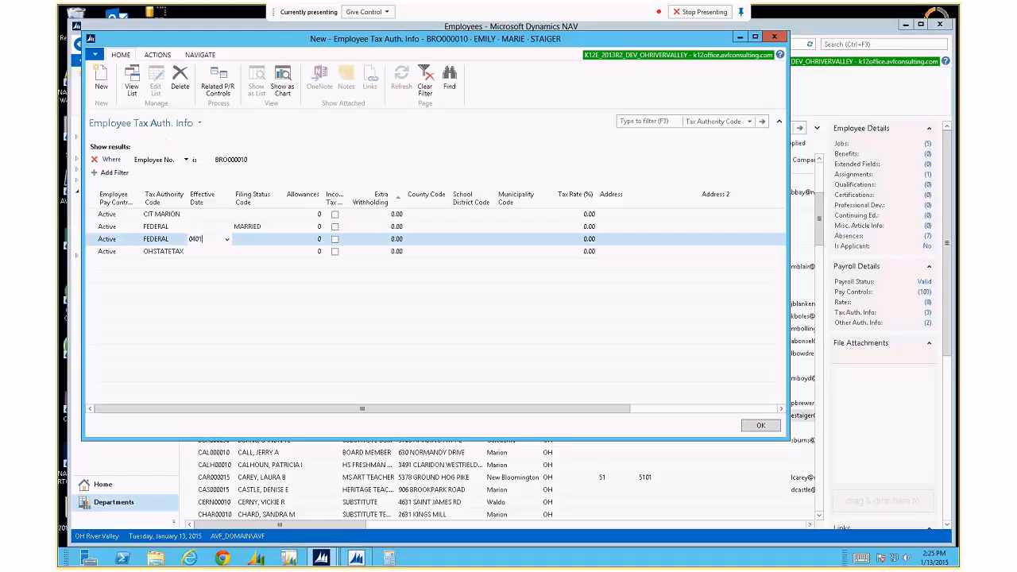
key("Tab")
type("m")
key("Tab")
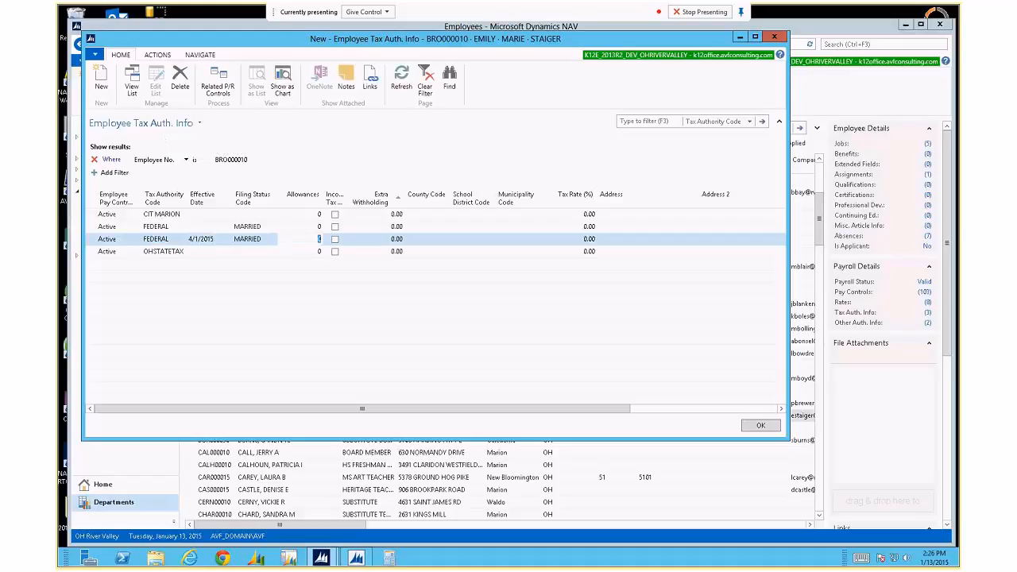
type("1")
key("Down")
key("Up")
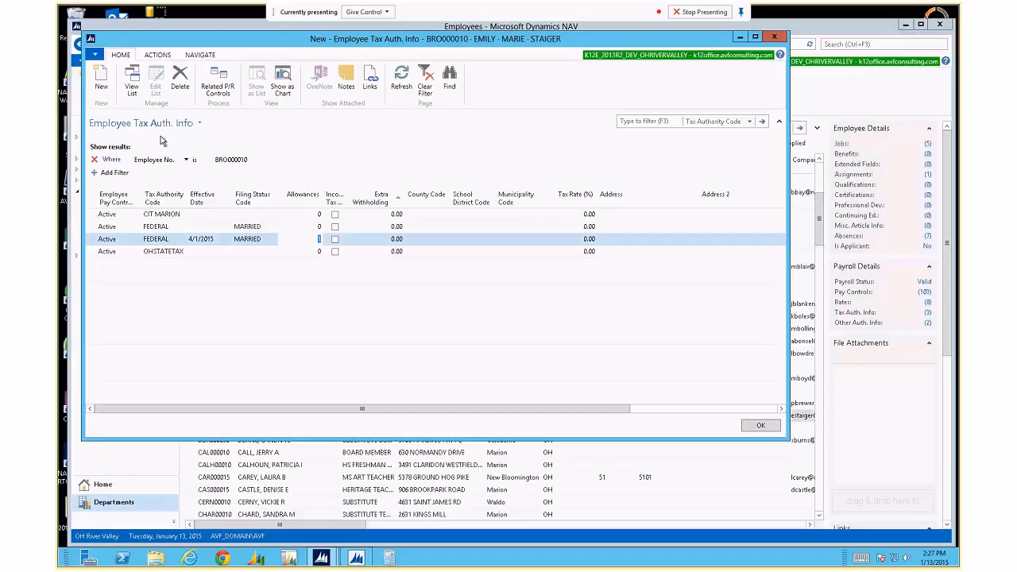
Return to the start of the tax row and widen the Income Tax Exempt column.
key("Up")
key("Down")
key("Home")
key("Right")
key("Right")
key("Right")
key("Right")
key("Left")
key("Left")
key("Left")
key("Left")
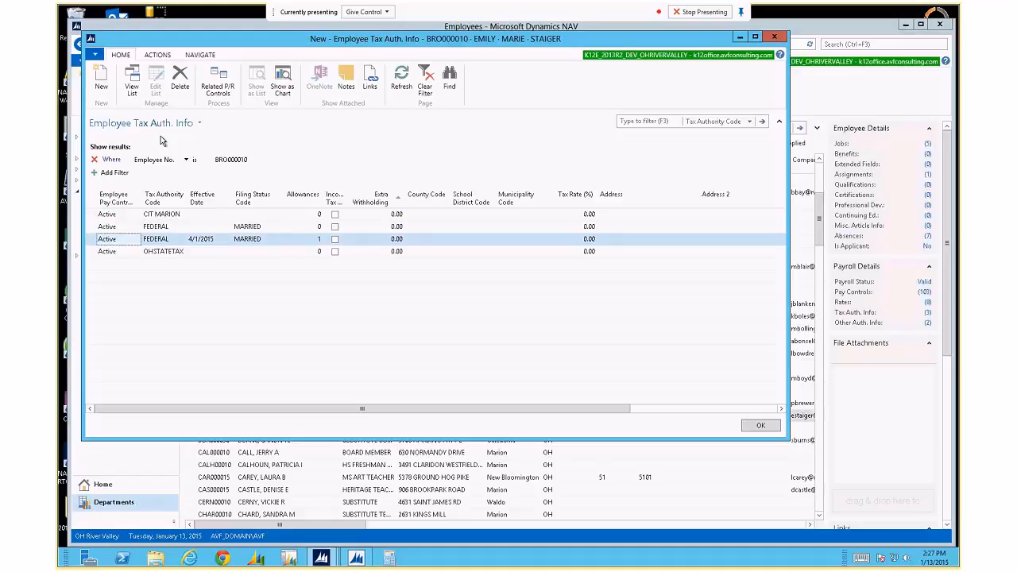
left_click_drag(368, 198, 373, 199)
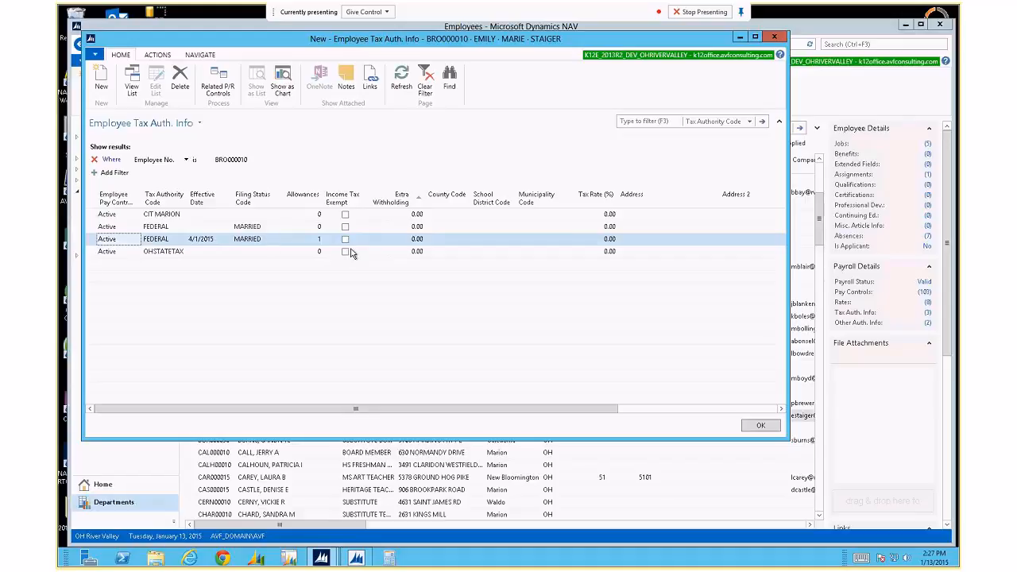
Enter 10.00 as Extra Withholding on the FEDERAL 4/1/2015 line, then change it to 0.
left_click(415, 239)
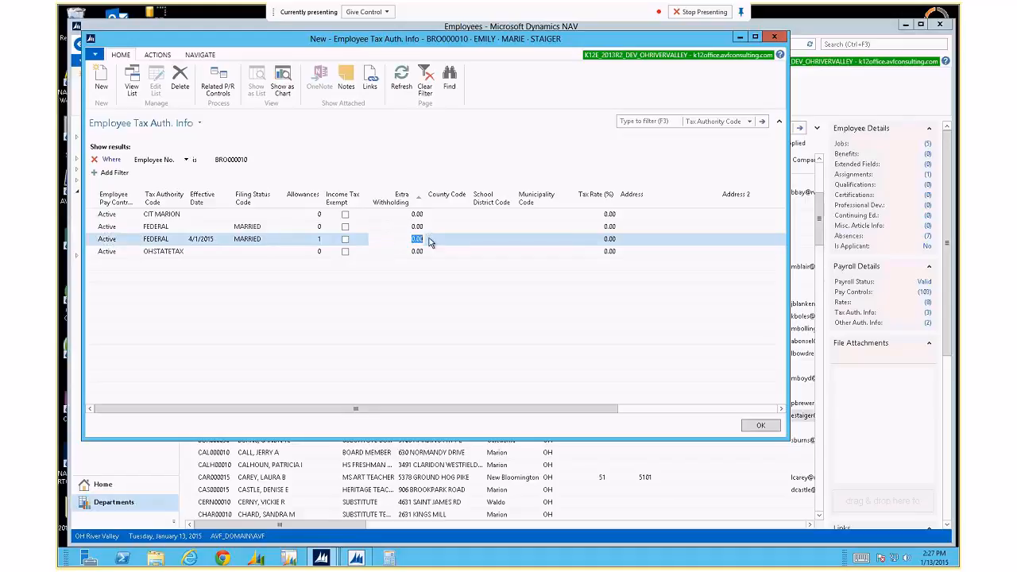
type("10")
key("Tab")
type("0")
Remove the FEDERAL 4/1/2015 line and open Change Log Entries for the FEDERAL line.
key("shift+Tab")
key("shift+Tab")
key("shift+Tab")
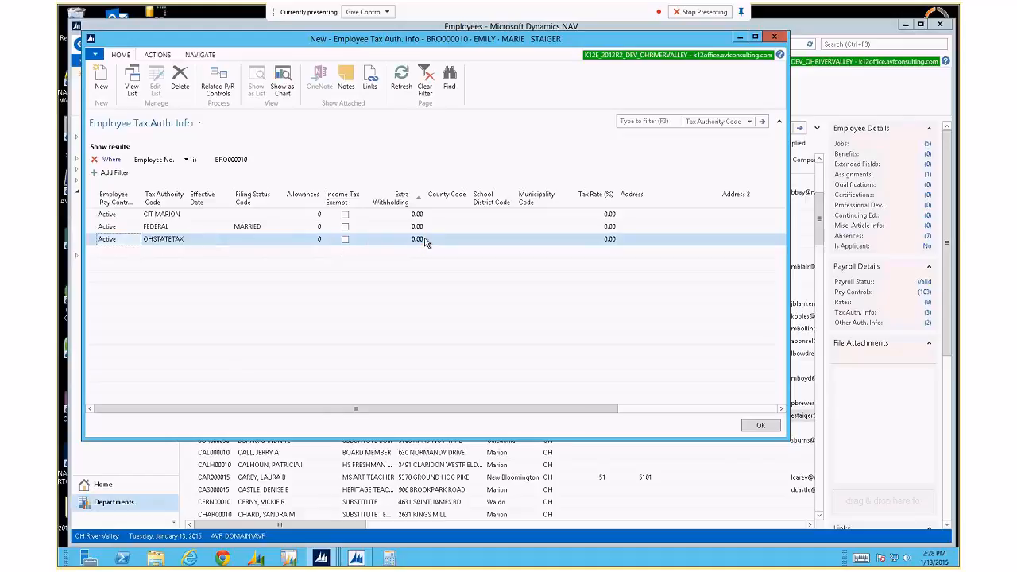
key("Escape")
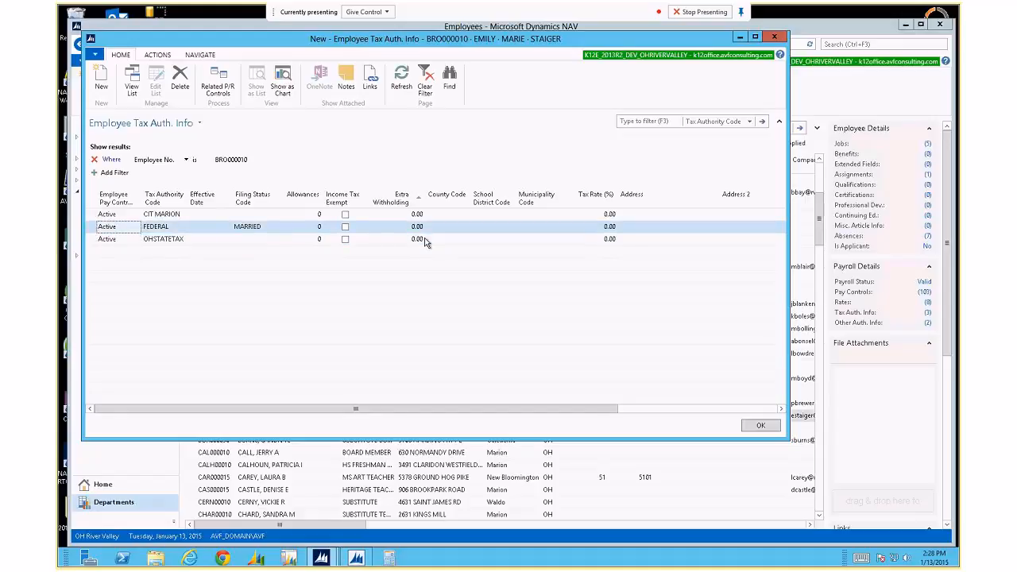
left_click(189, 56)
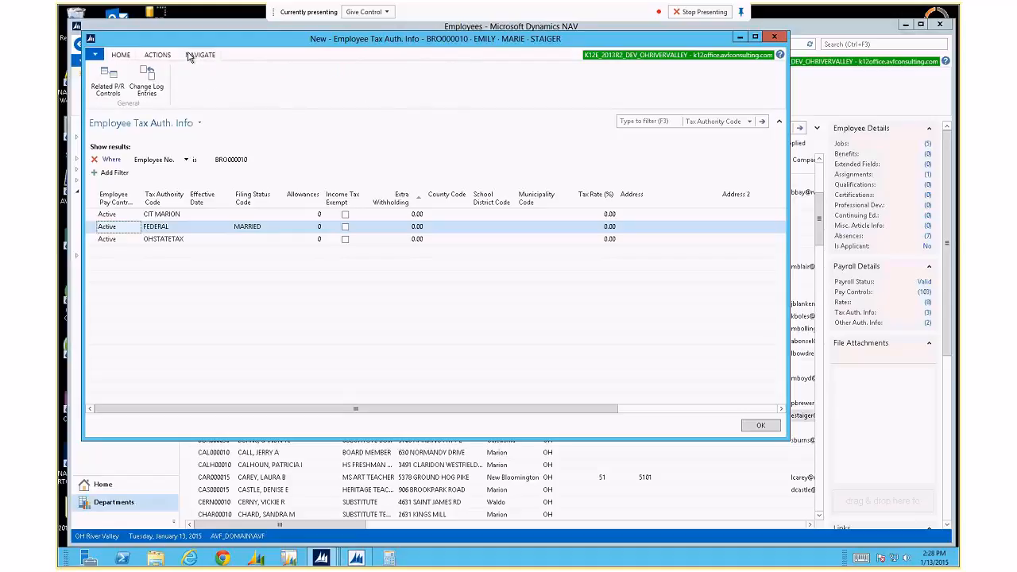
left_click(145, 85)
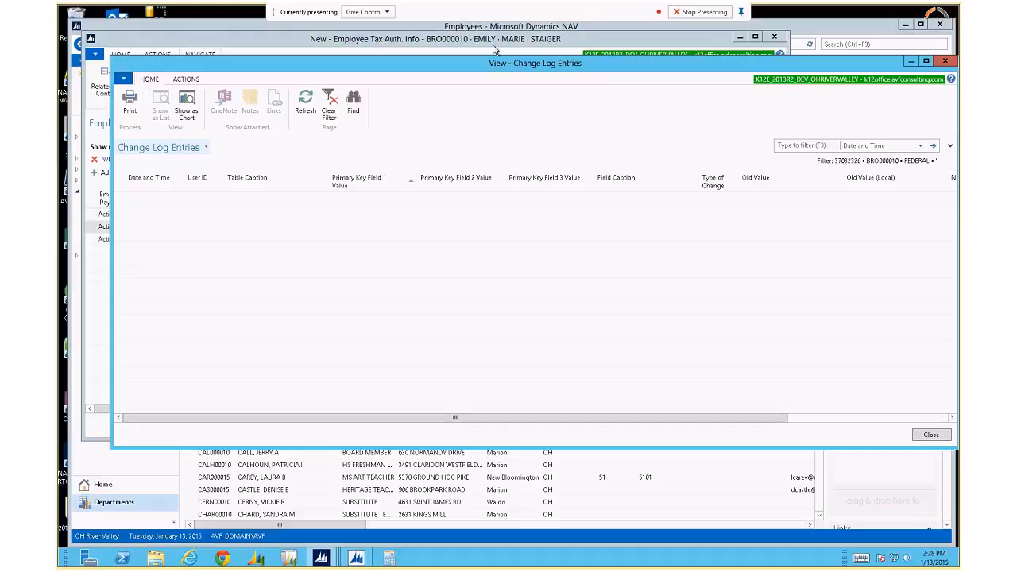
Expand the change log filters and clear the Primary Key Field 3 Value filter to list entries.
left_click(950, 148)
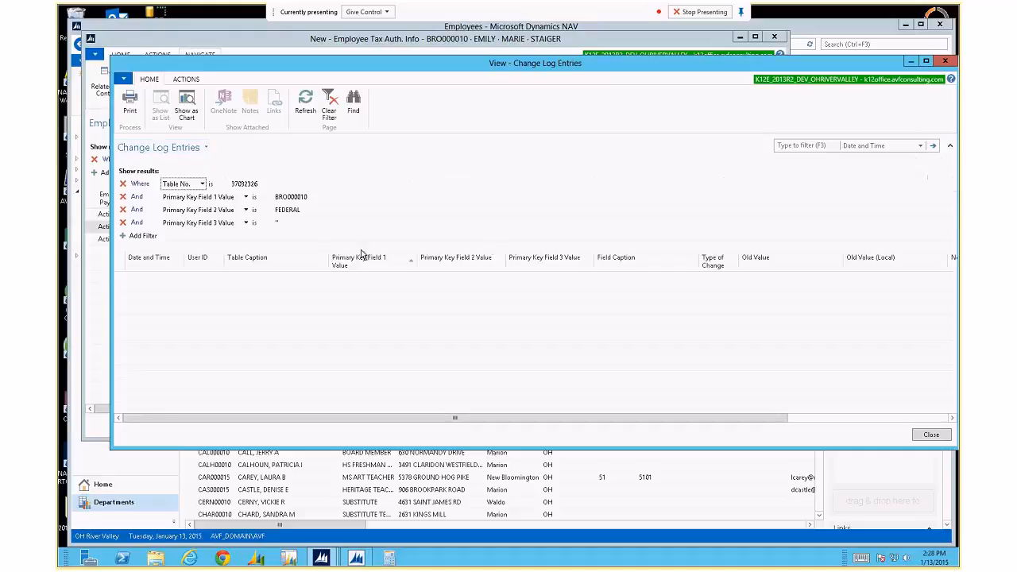
left_click(123, 223)
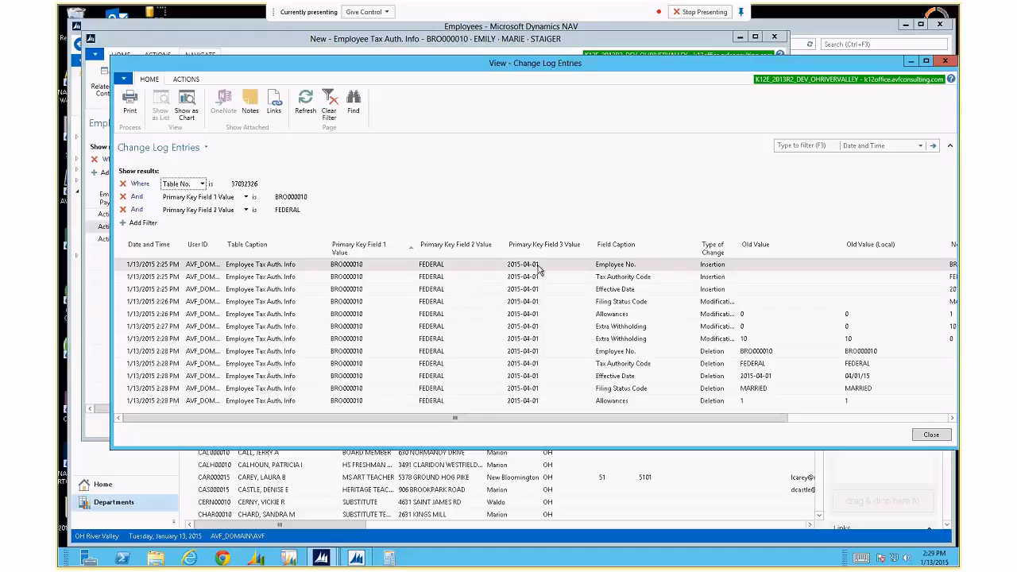
Close the change log and select the OHSTATETAX tax line.
left_click(943, 63)
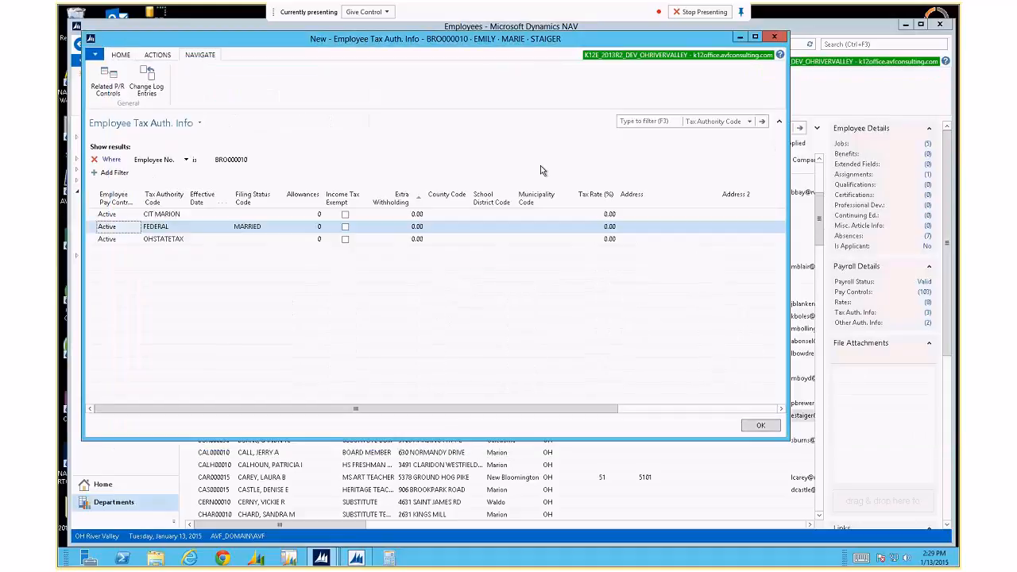
left_click(260, 239)
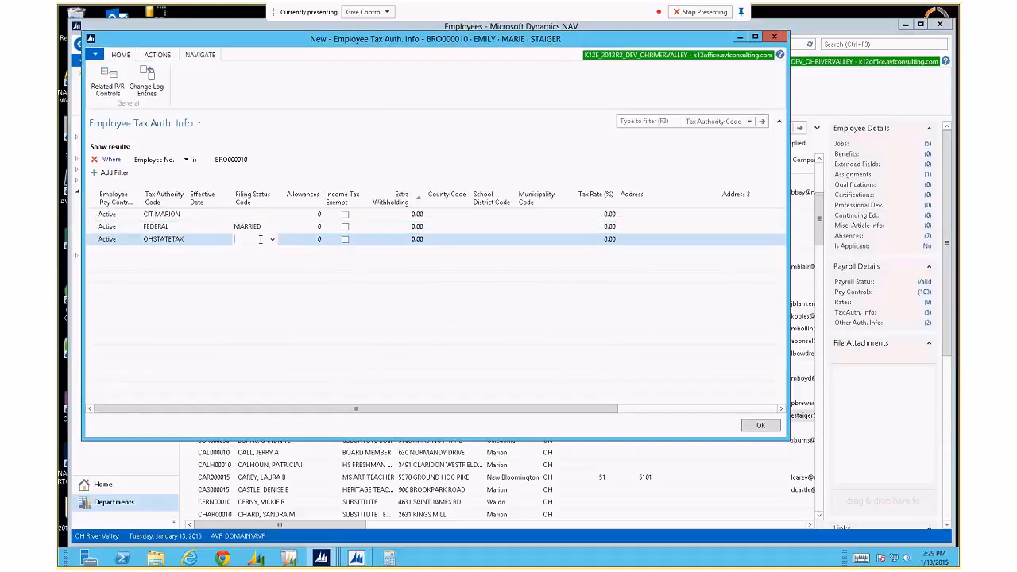
left_click(265, 227)
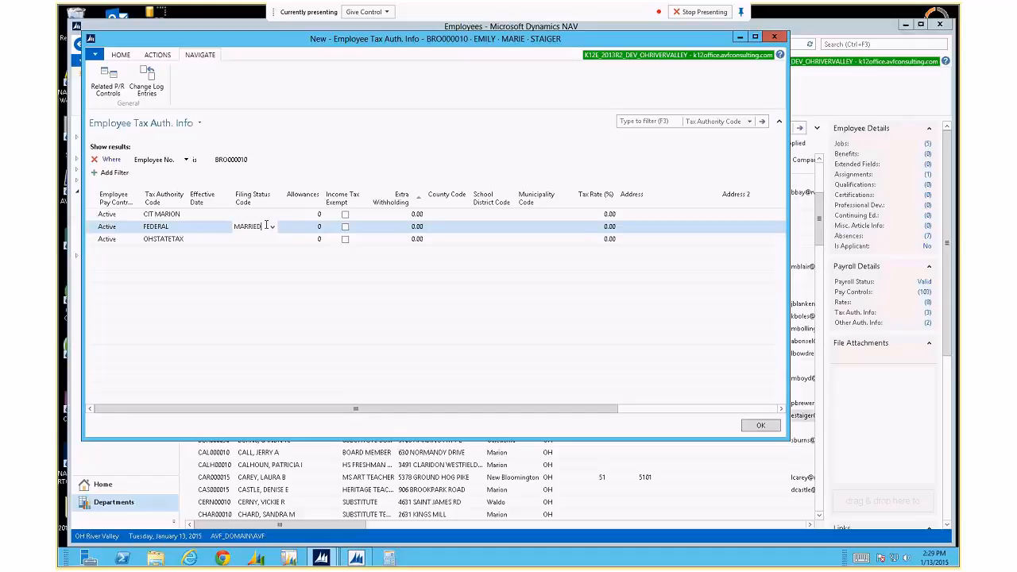
key("Down")
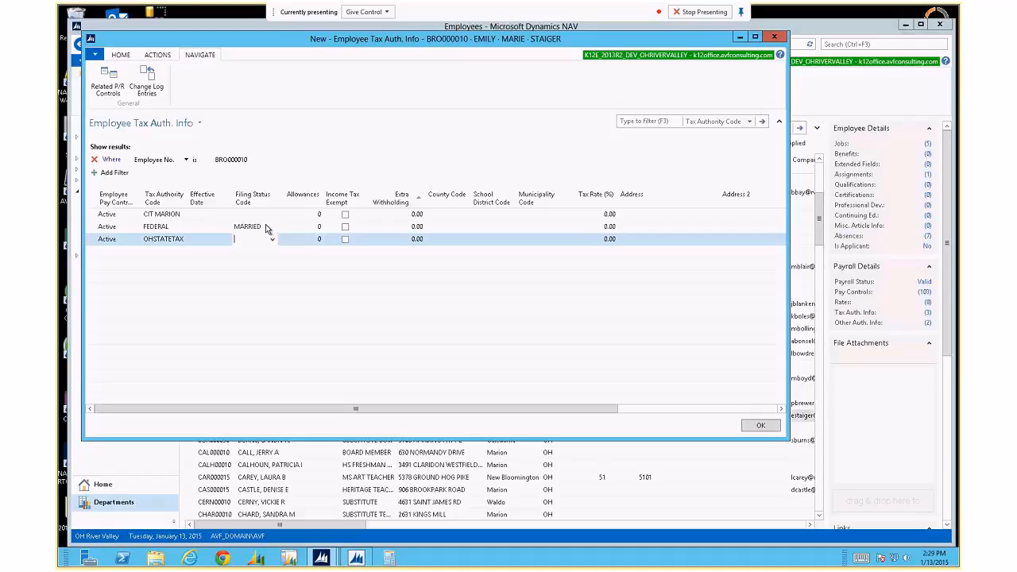
Insert a new FEDERAL tax line with effective date 5/1/2015.
left_click(119, 54)
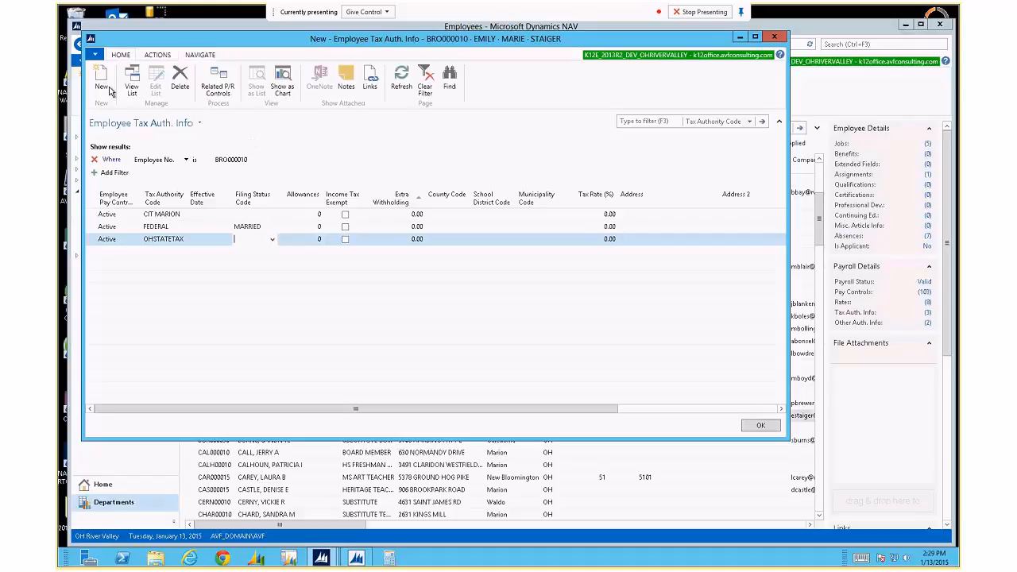
left_click(103, 86)
key("shift+Tab")
key("shift+Tab")
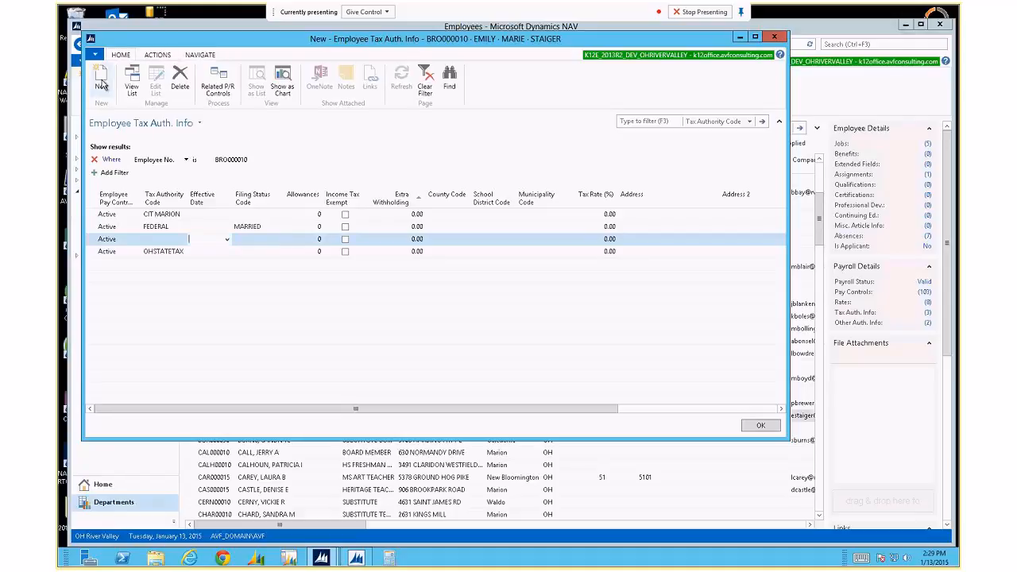
key("F8")
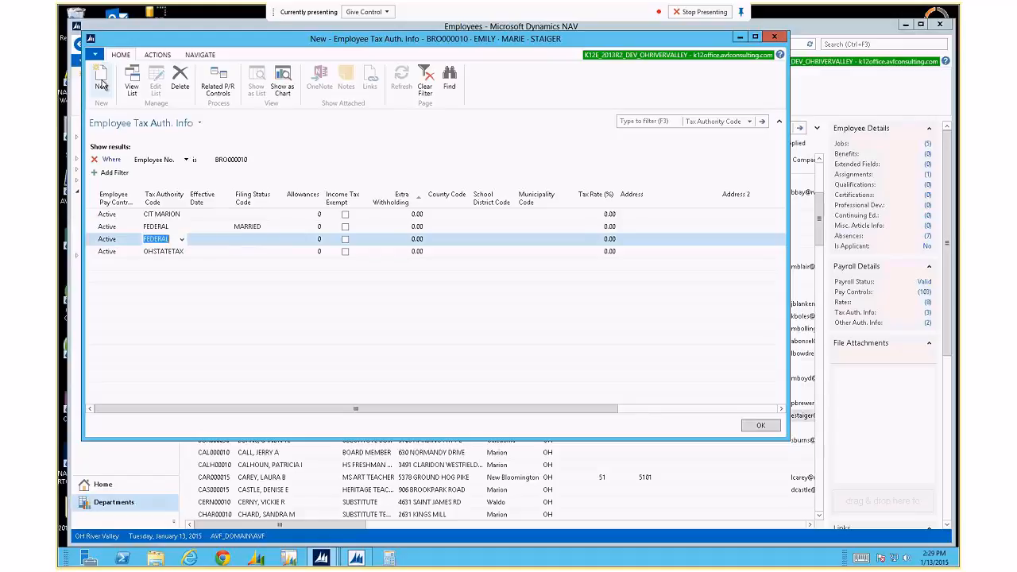
key("Tab")
key("Tab")
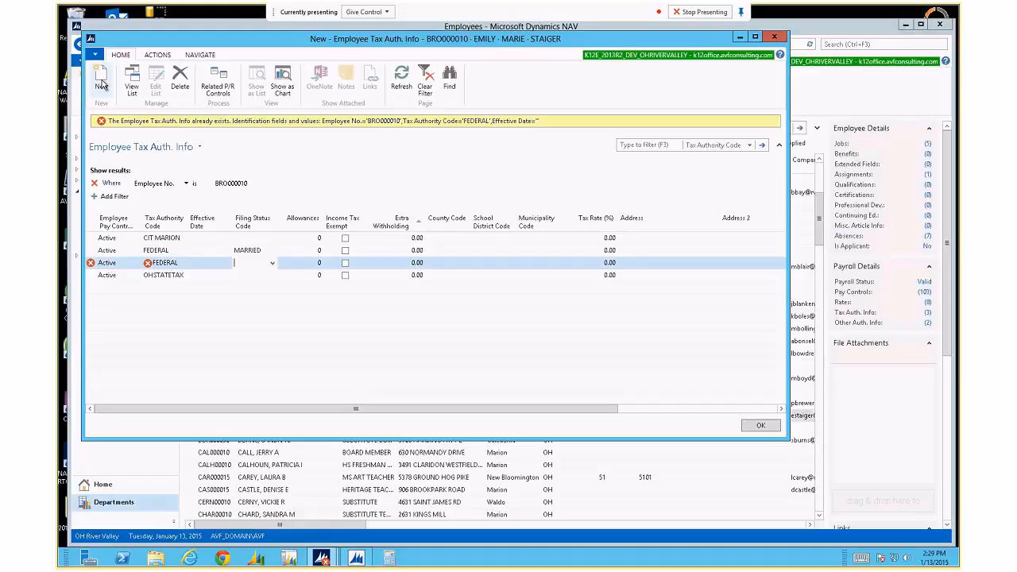
type("s")
key("shift+Tab")
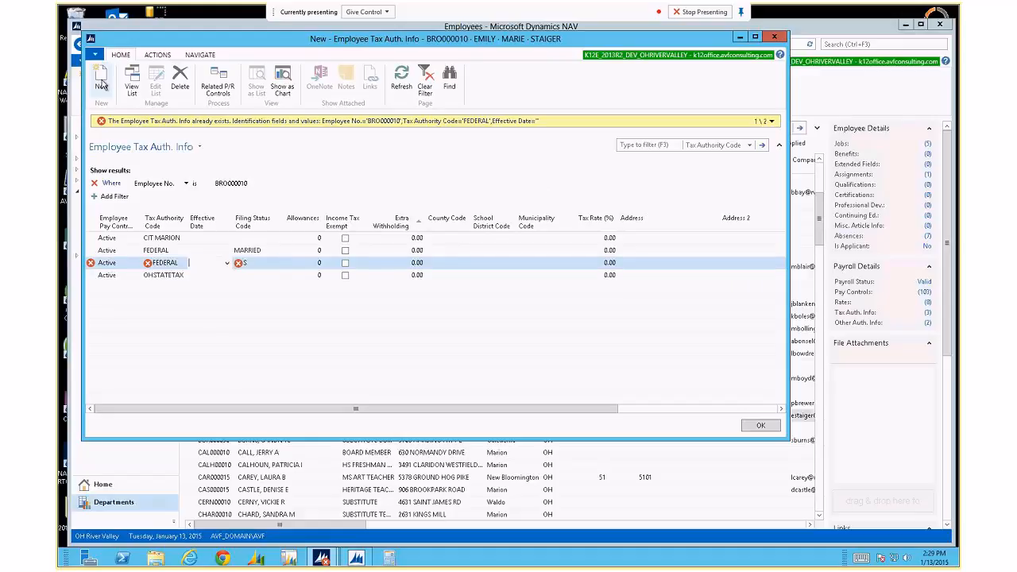
type("5/1")
key("Tab")
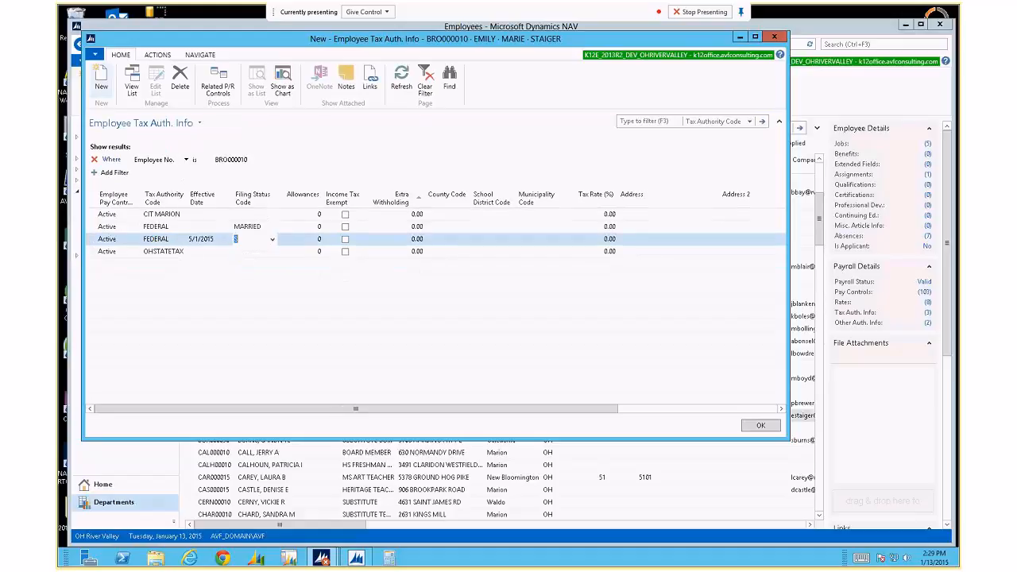
Give the new 5/1/2015 line filing status SINGLE and 1 allowance.
key("F4")
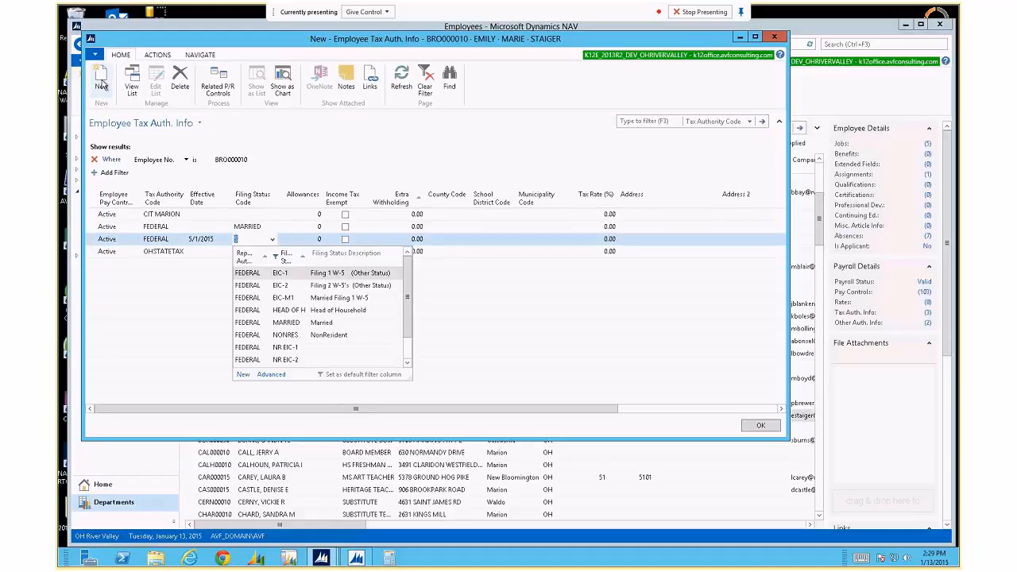
key("Down")
key("Down")
key("Down")
key("Down")
key("Down")
key("Down")
key("Down")
key("Down")
key("Down")
key("Return")
key("Tab")
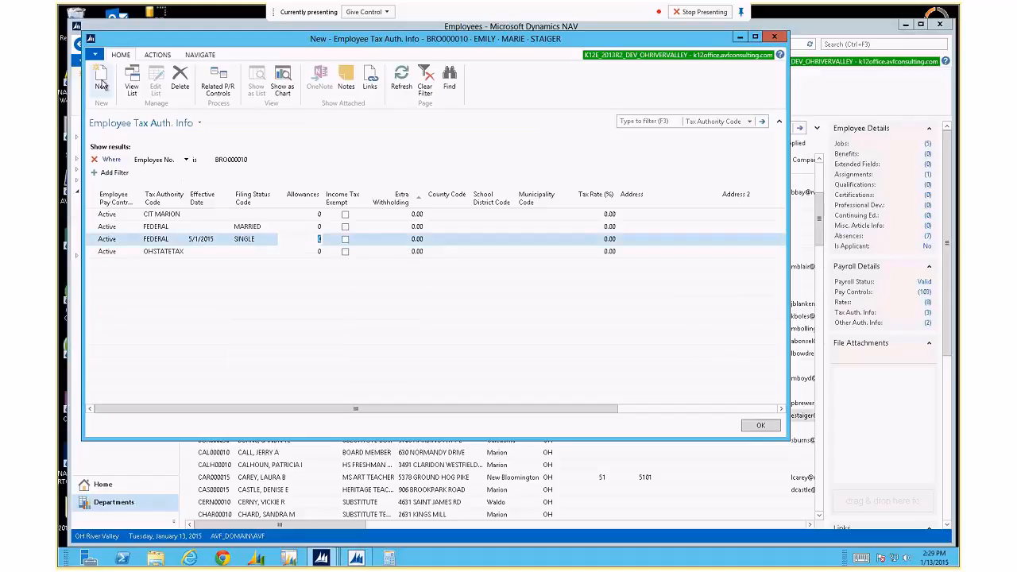
type("1")
key("Up")
key("Down")
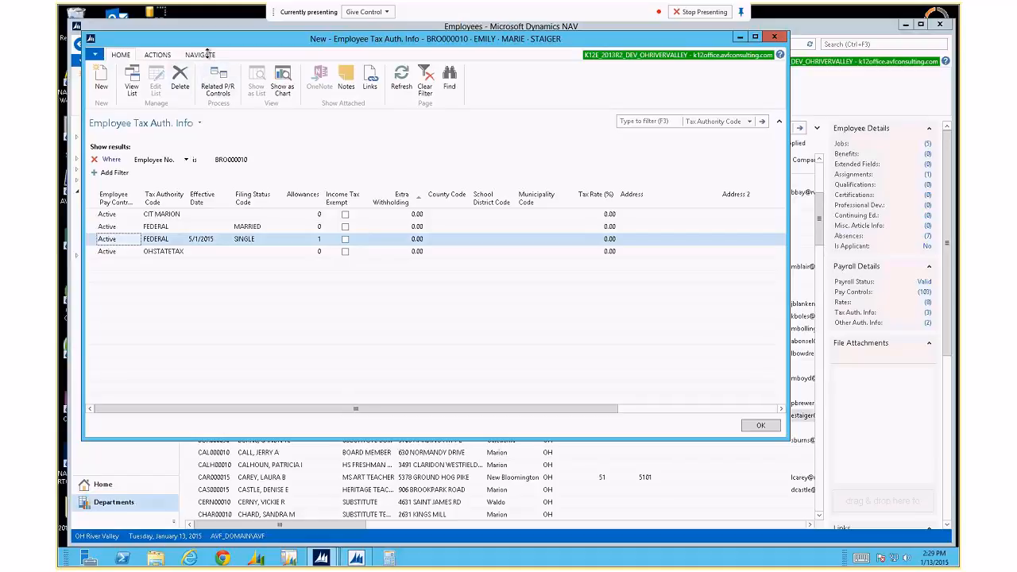
left_click(218, 79)
left_click(151, 80)
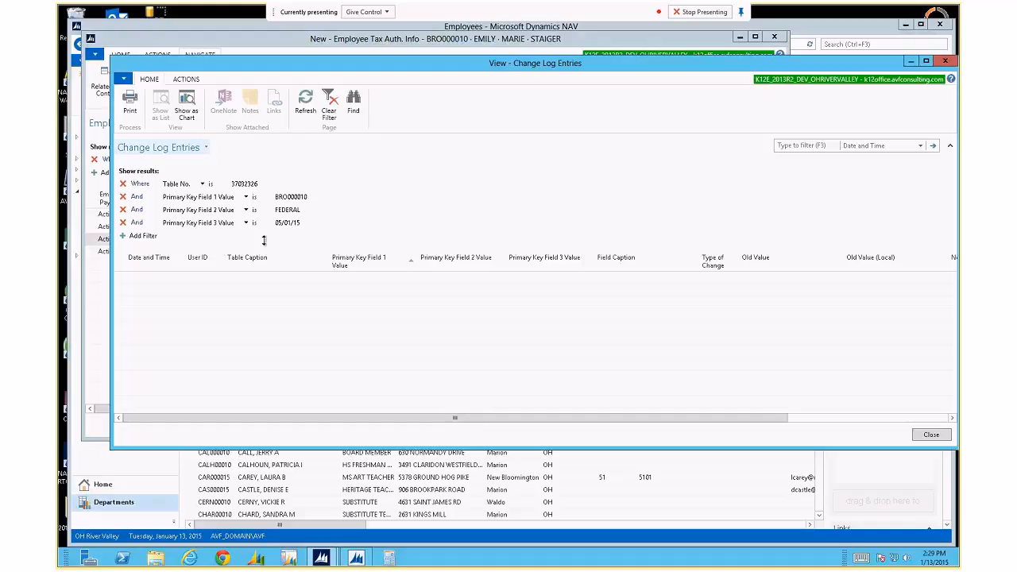
left_click(932, 435)
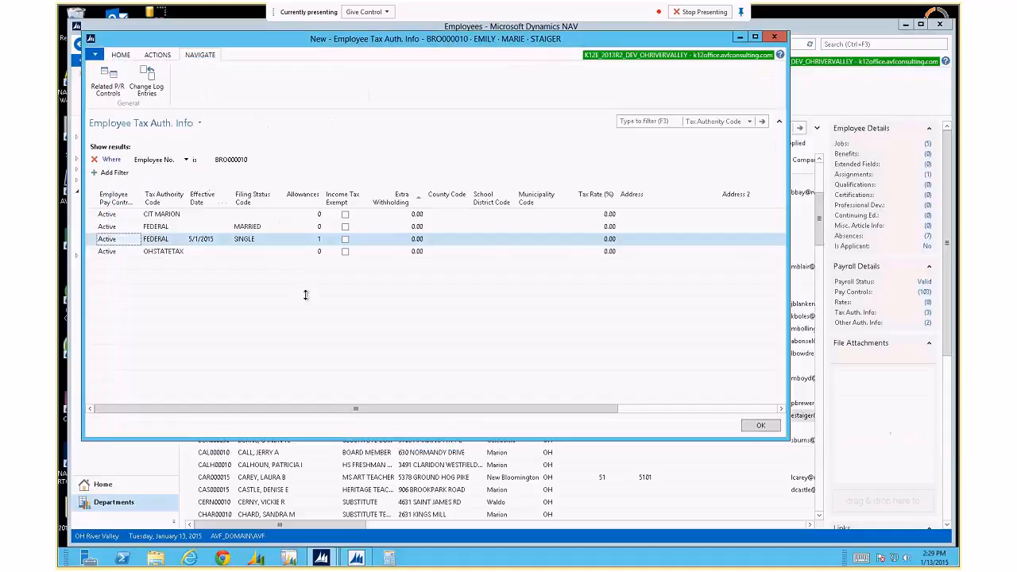
left_click(146, 80)
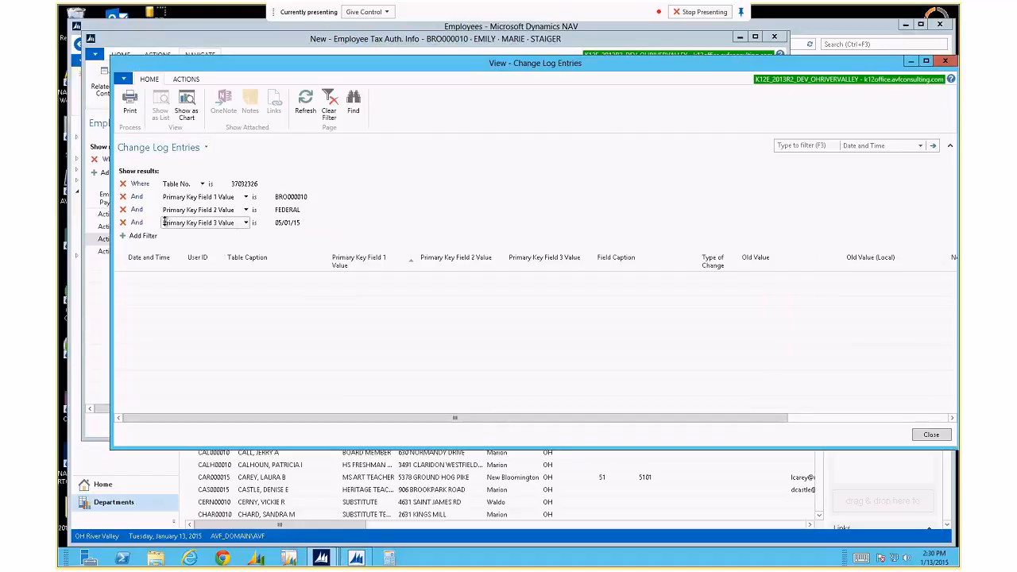
left_click(123, 222)
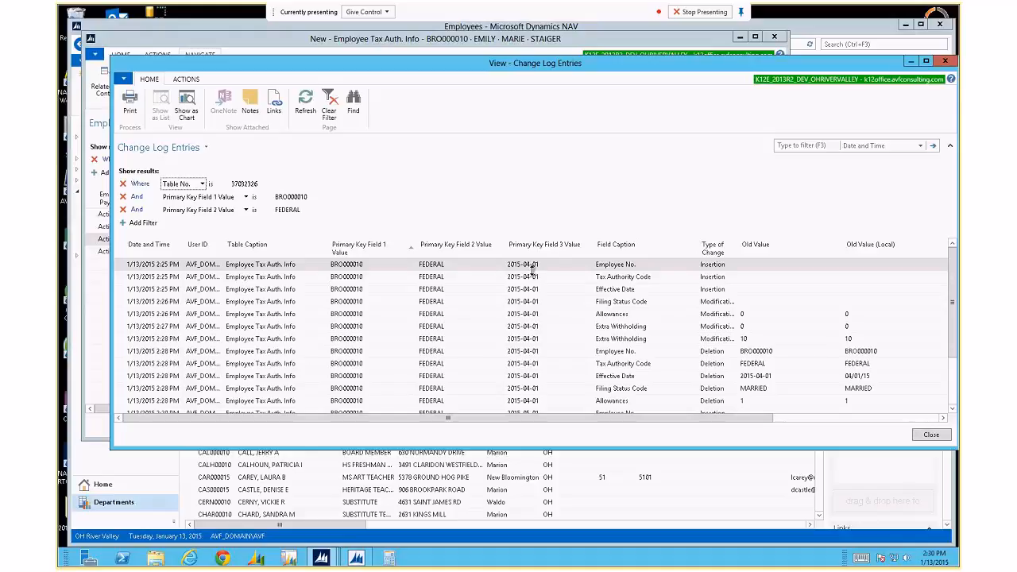
scroll(530, 293, "down", 2)
scroll(530, 292, "up", 2)
key("Escape")
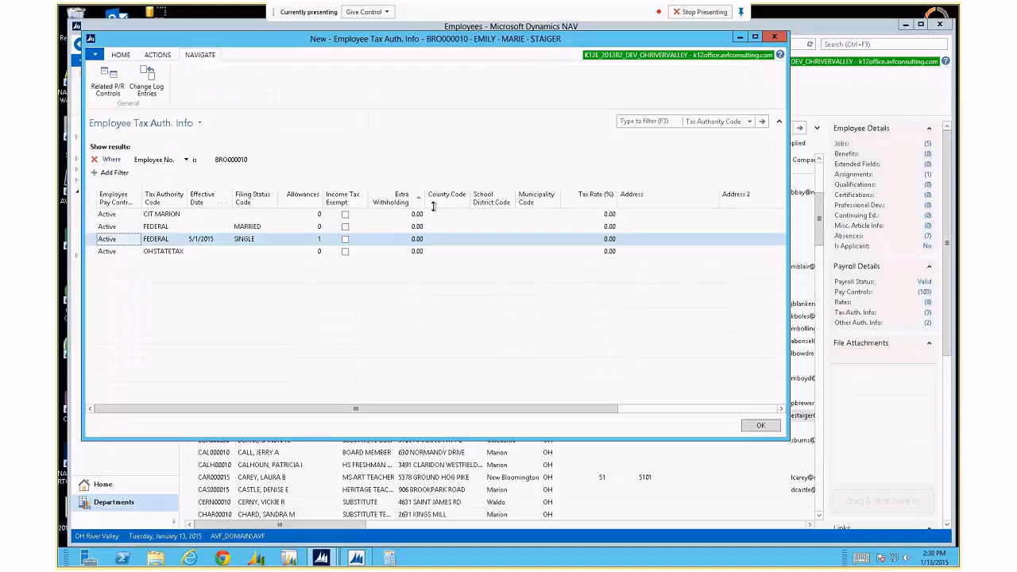
Open FEDERAL's Change Log Entries and remove the 05/01/15 effective date filter.
left_click(147, 79)
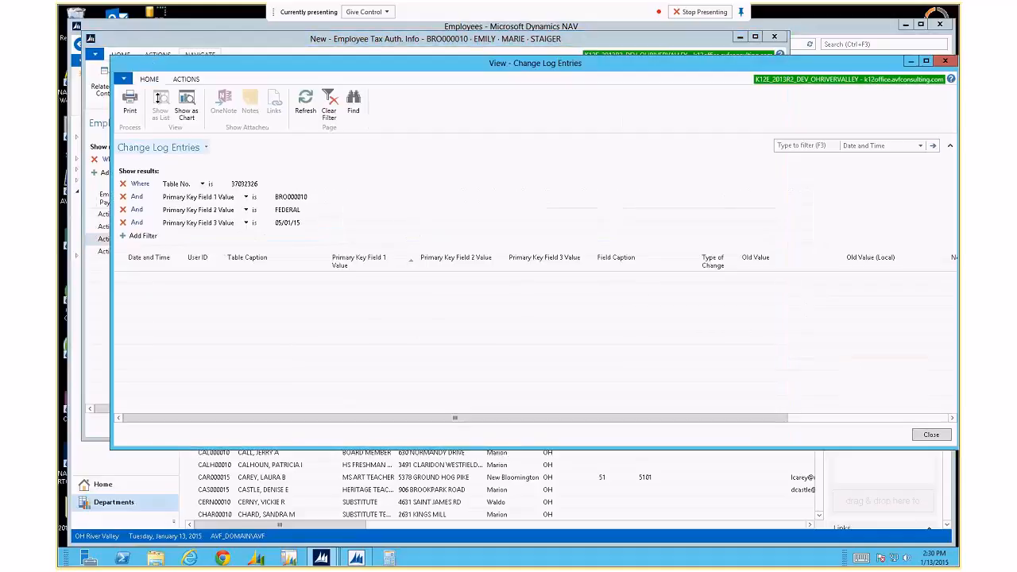
left_click(287, 223)
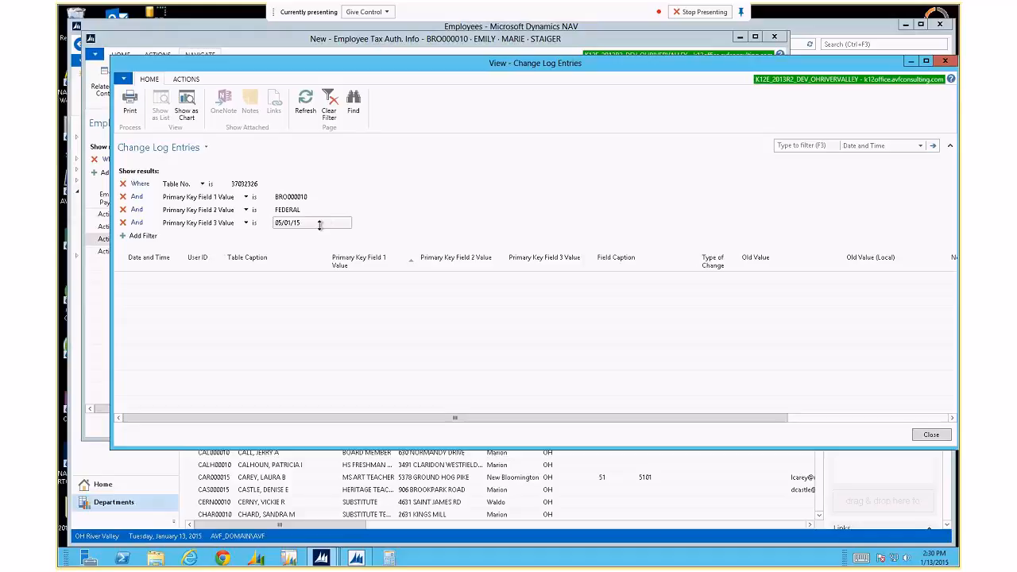
left_click(123, 222)
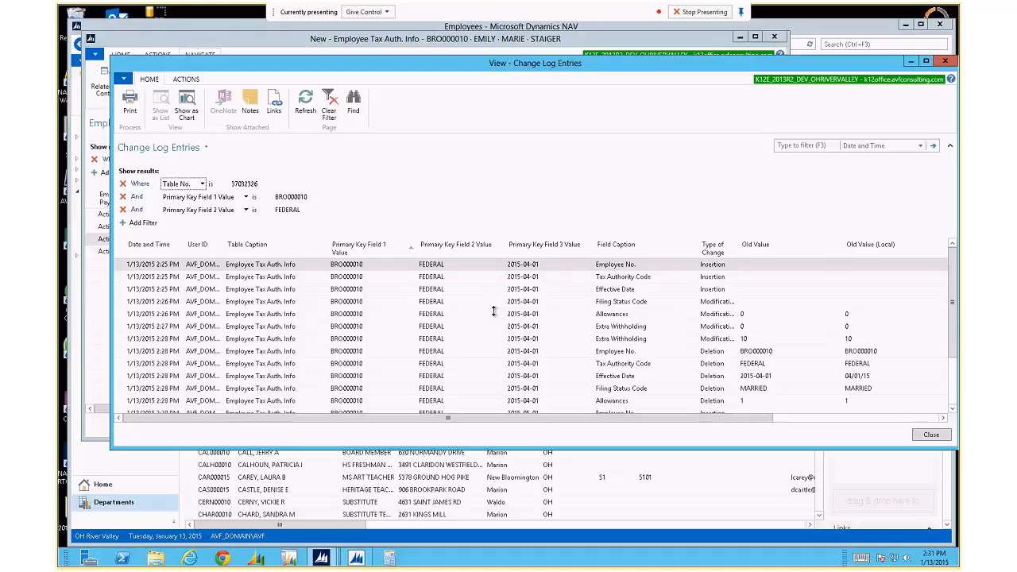
Inspect the 05/01/15 Effective Date insertion and its new values, then close the change log.
scroll(496, 312, "down", 2)
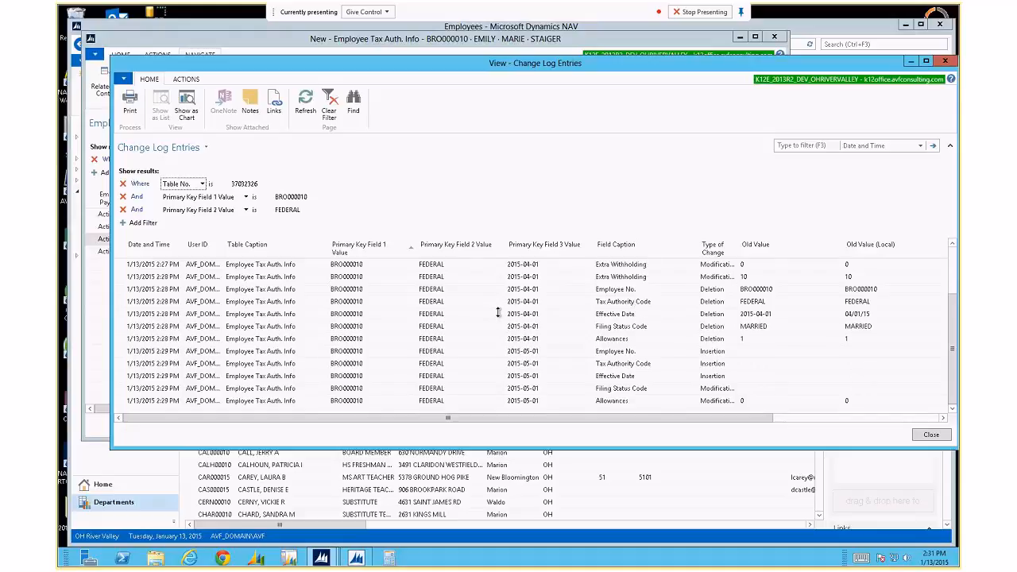
left_click(525, 352)
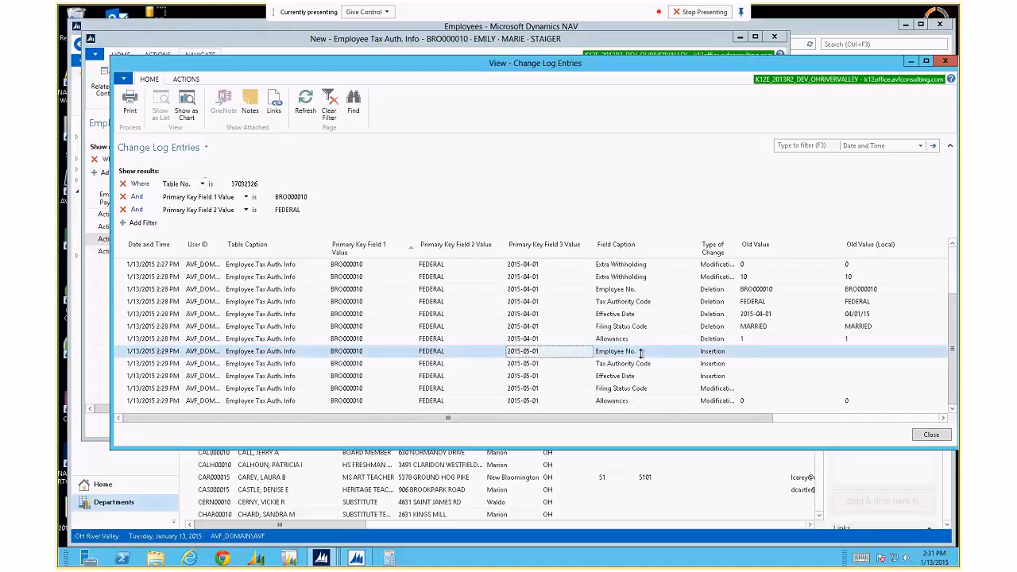
left_click_drag(671, 420, 763, 418)
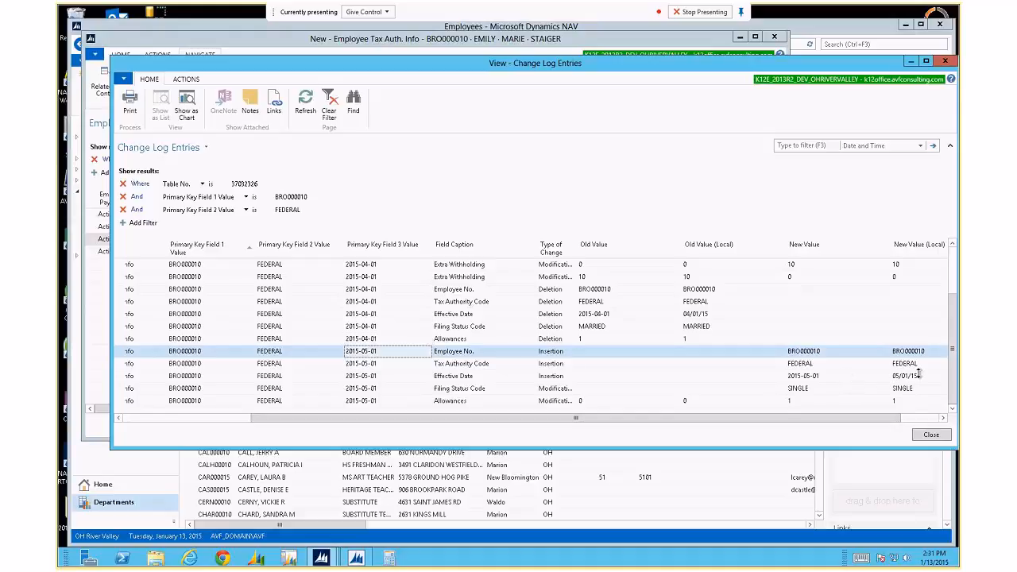
left_click(807, 376)
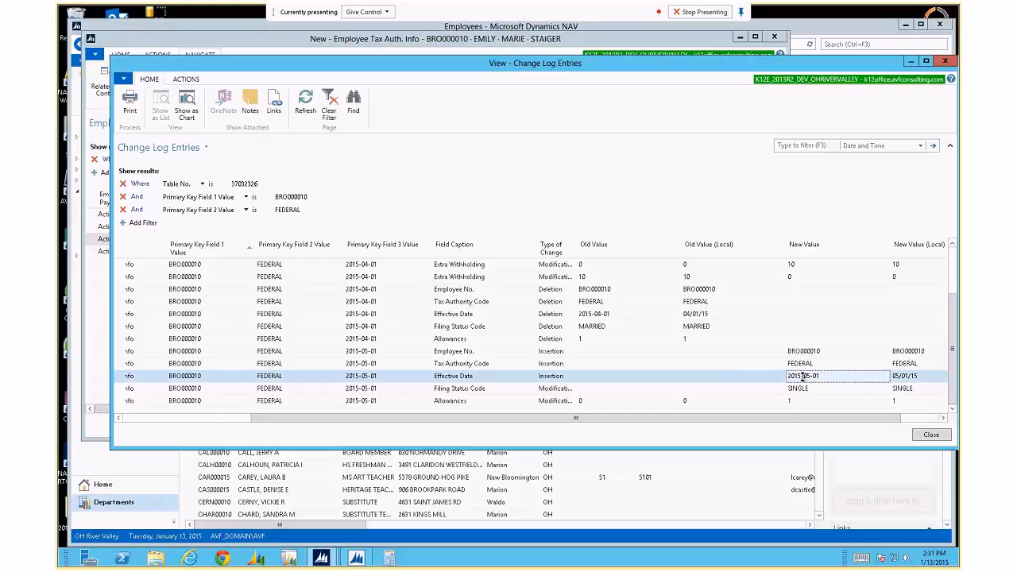
left_click(906, 376)
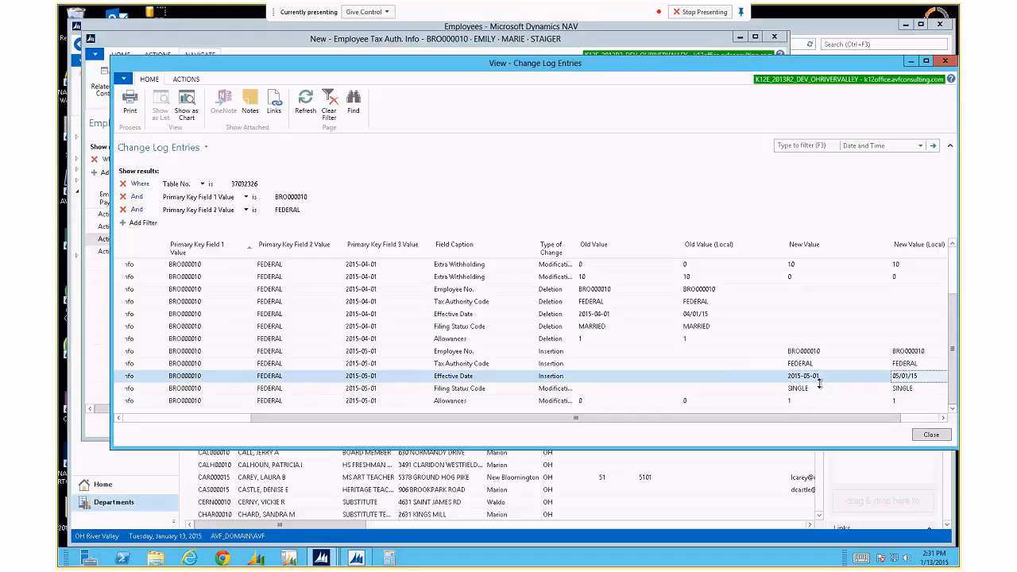
left_click_drag(688, 421, 474, 417)
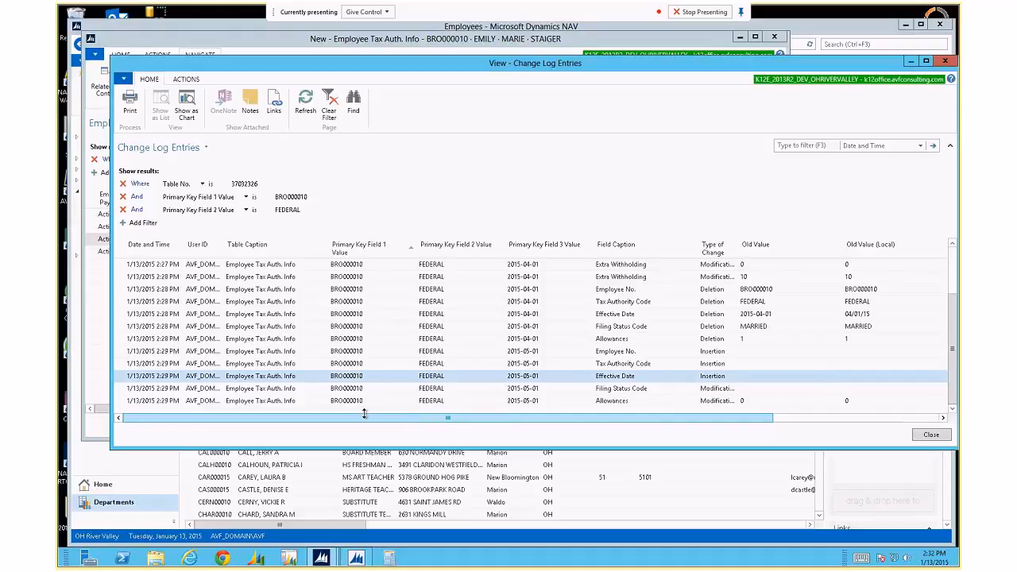
key("Escape")
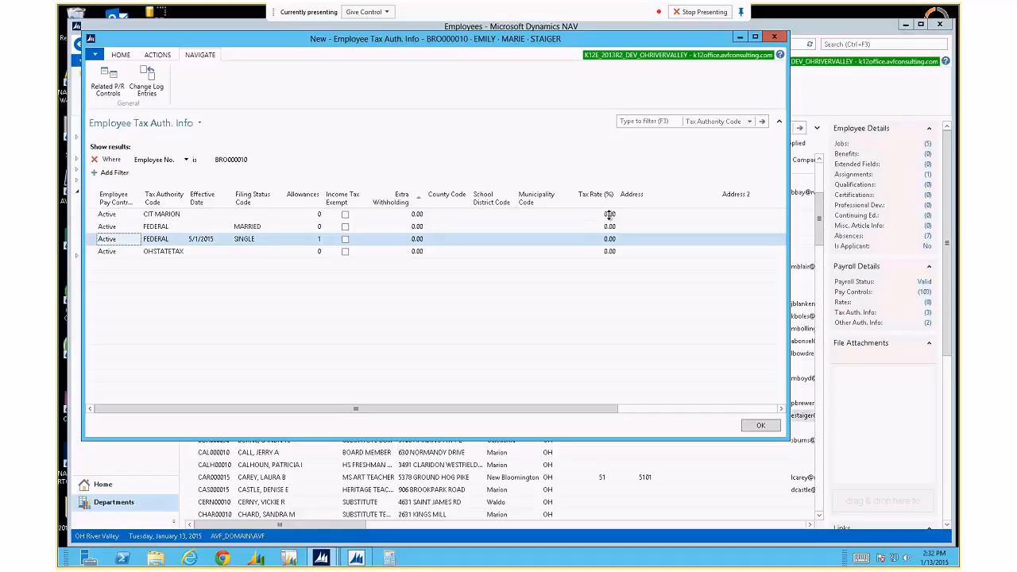
Page through the county list to pick County Code 51, Marion, for CIT MARION.
left_click(460, 215)
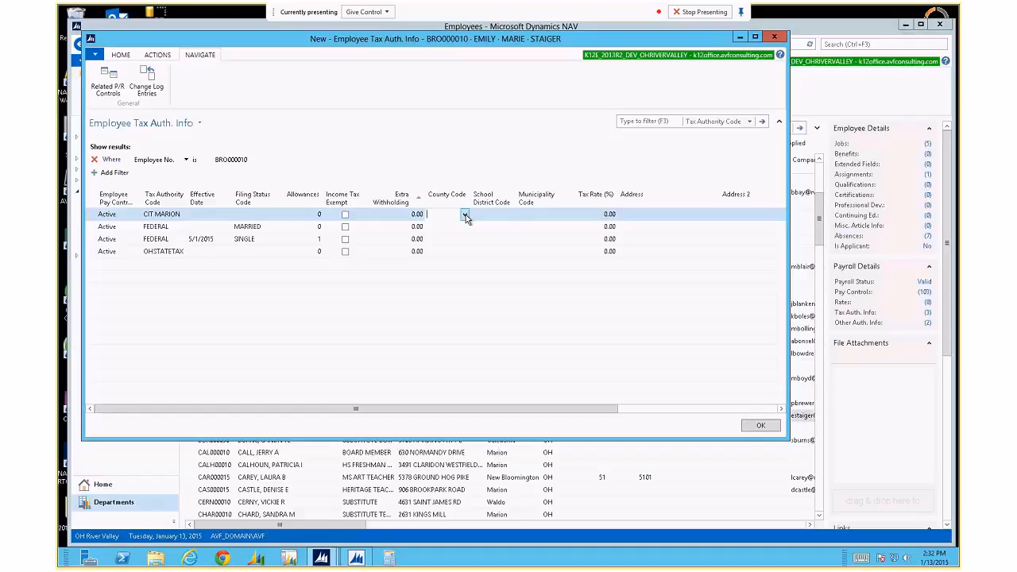
left_click(466, 216)
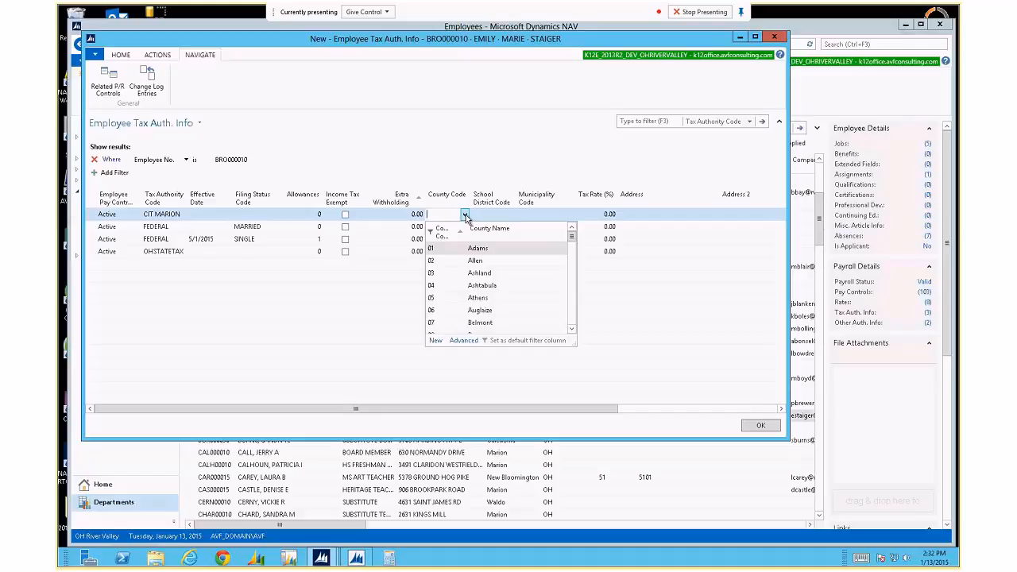
left_click(572, 324)
left_click(573, 323)
left_click(572, 323)
left_click(572, 323)
left_click(572, 324)
left_click(572, 324)
left_click(572, 323)
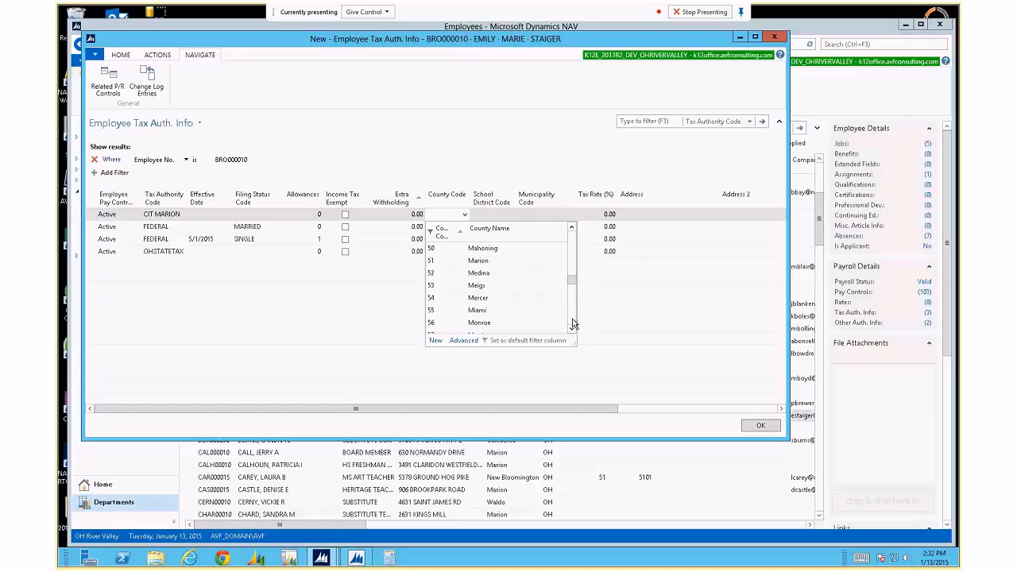
left_click(479, 264)
left_click(510, 217)
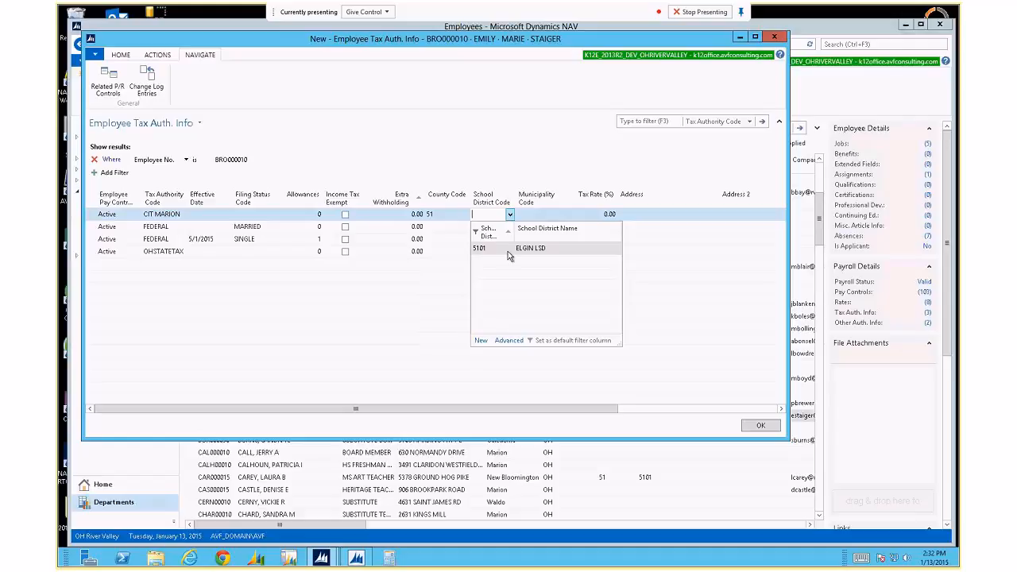
Pick School District 5101 ELGIN LSD and check that Municipality Code stays 5101.
left_click(503, 249)
key("Tab")
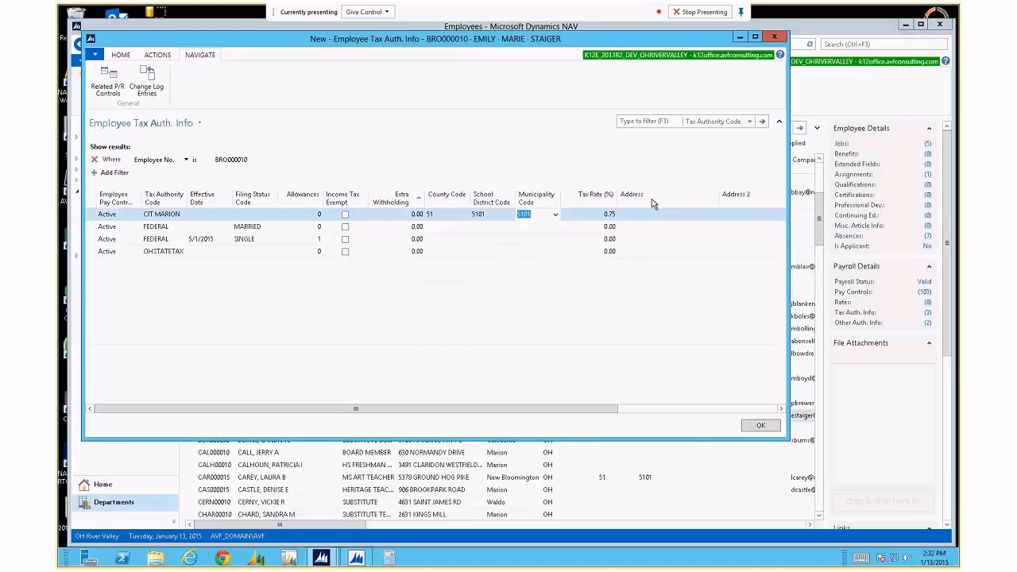
left_click(555, 214)
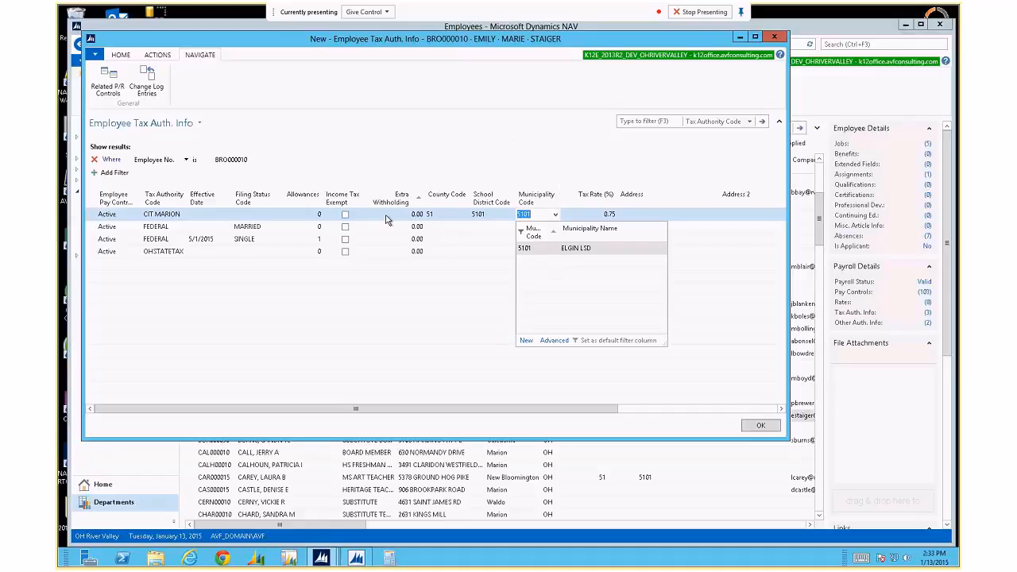
left_click(466, 219)
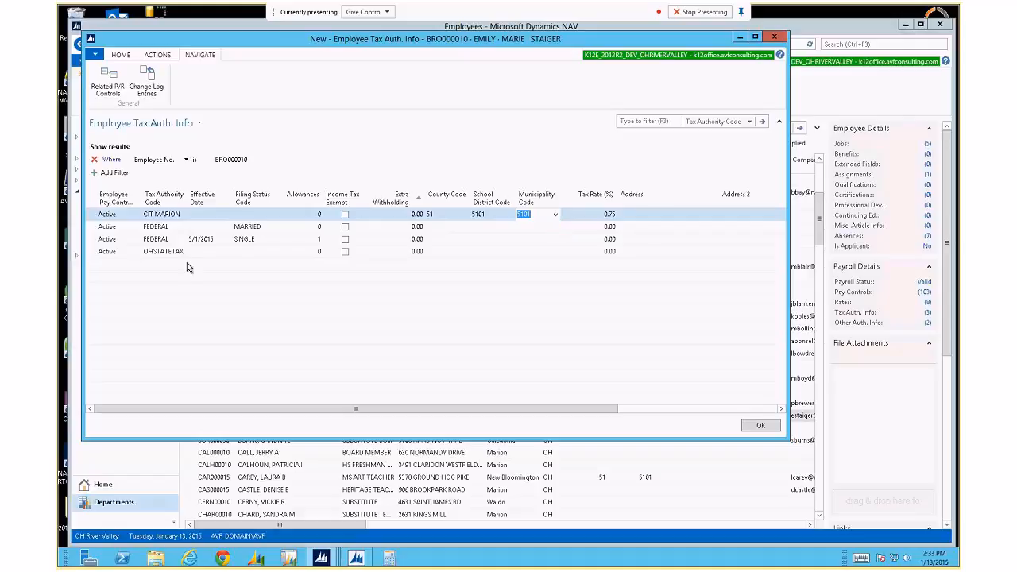
Drill into CIT MARION's -716.14 payroll ledger entries from Related P/R Controls and launch Calculator.
left_click(108, 83)
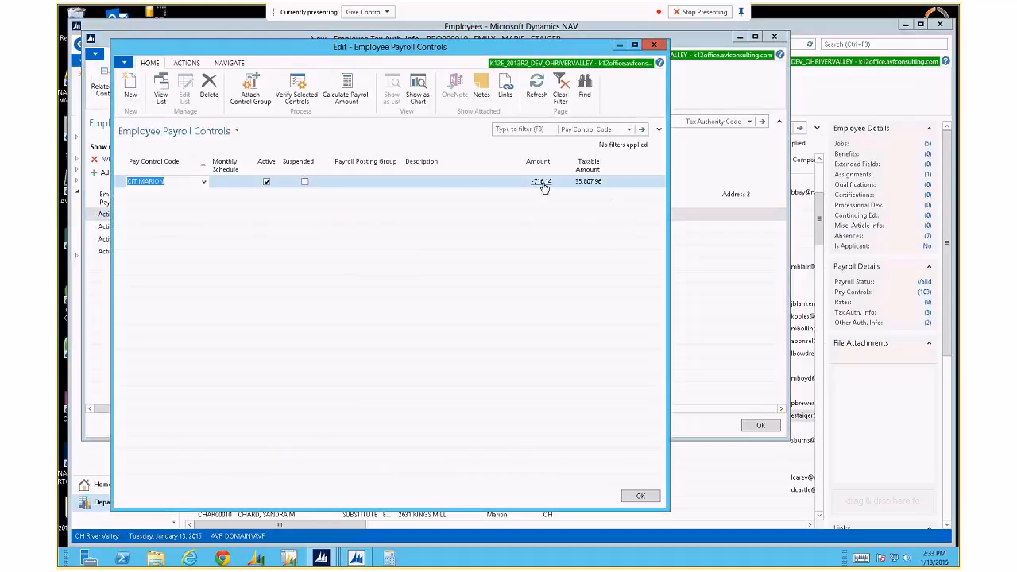
left_click(543, 182)
left_click(543, 182)
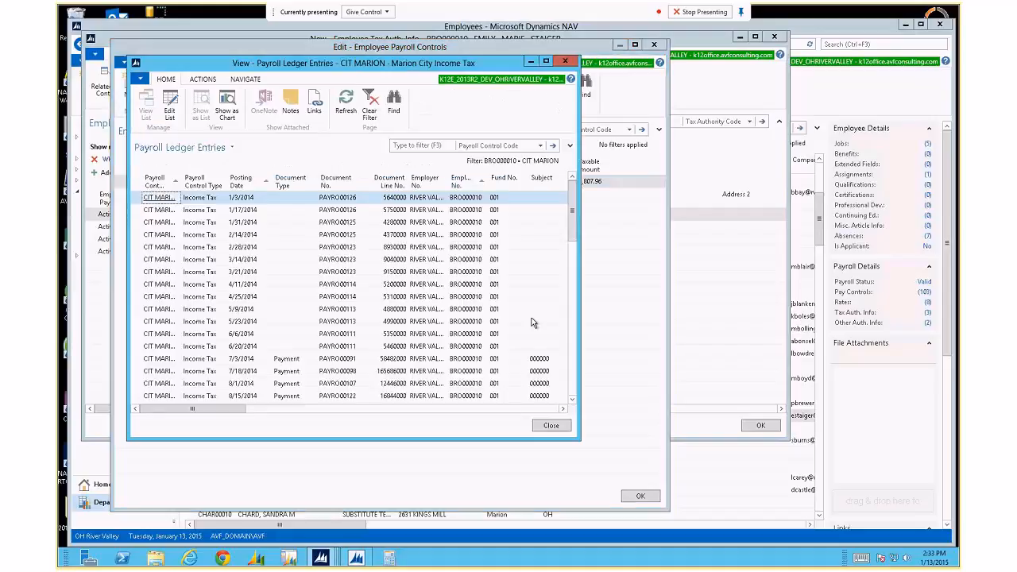
scroll(516, 357, "down", 2)
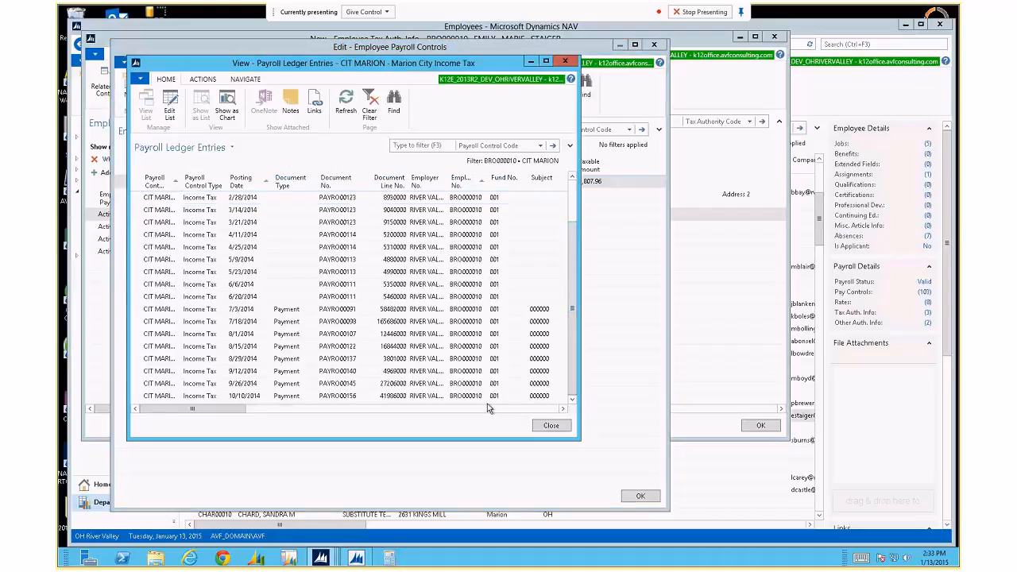
left_click(525, 408)
left_click(525, 409)
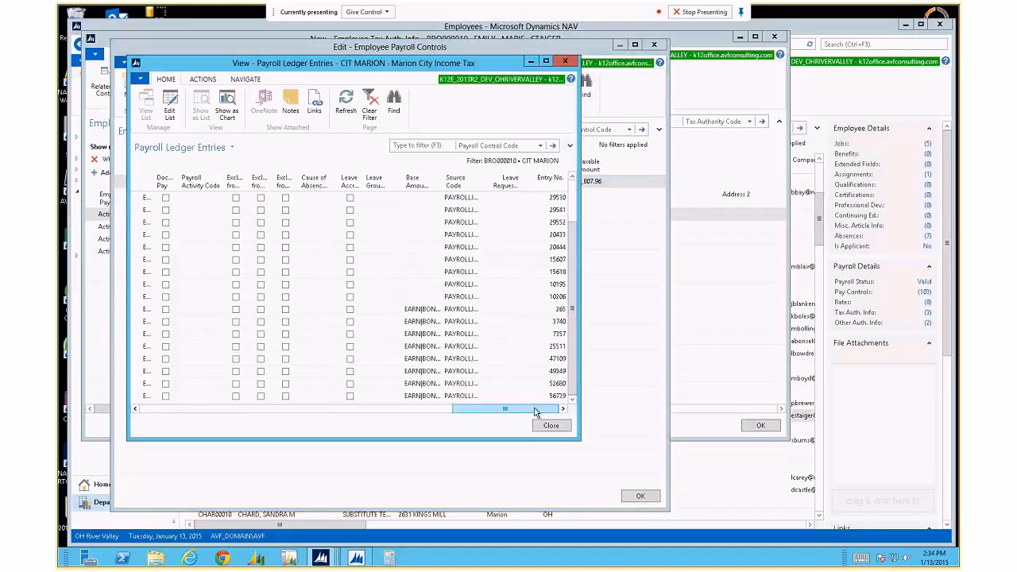
left_click_drag(534, 413, 314, 411)
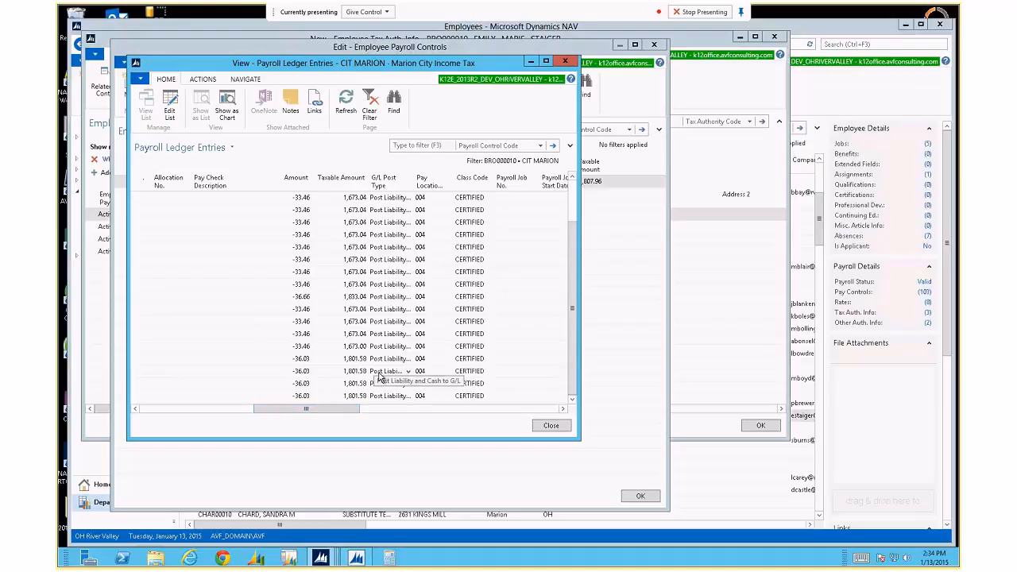
key("XF86Calculator")
type("1")
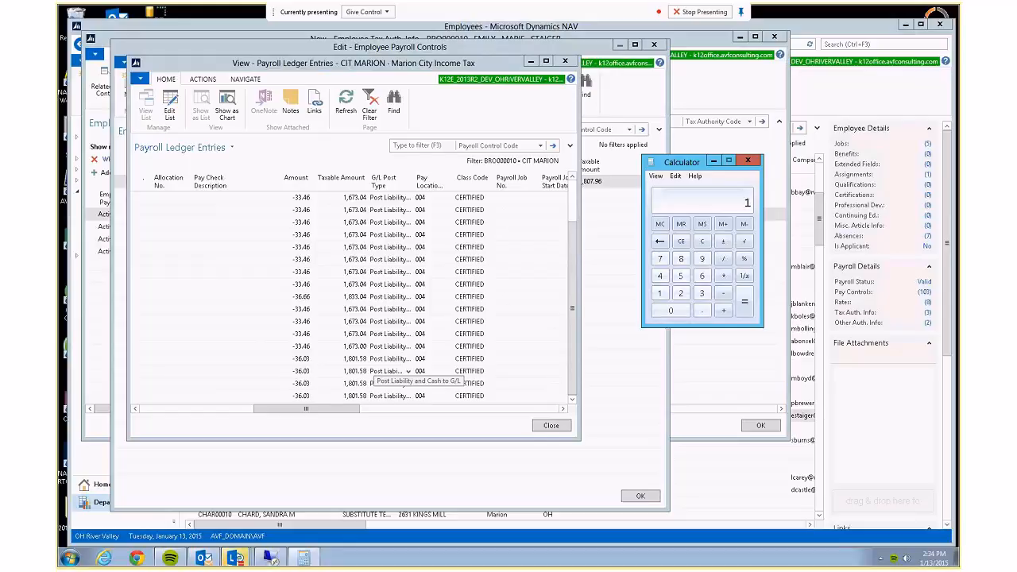
Multiply 1801.58 by 0.0075 (13.51185), then close Calculator and the Payroll Ledger Entries.
left_click(702, 241)
type("1801.58")
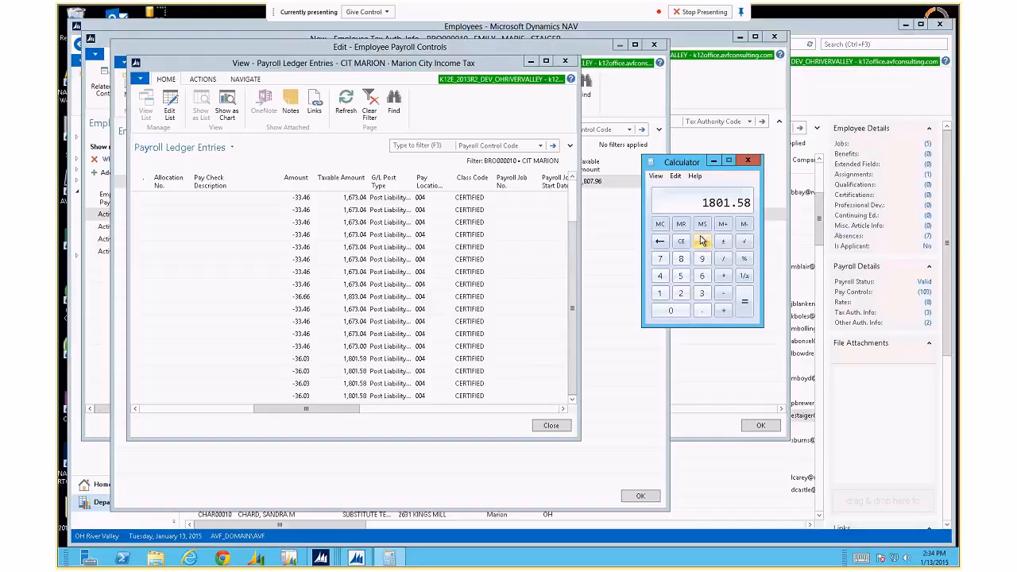
type("00")
key("BackSpace")
key("BackSpace")
key("asterisk")
type("0.0075")
key("Return")
left_click(748, 160)
key("Escape")
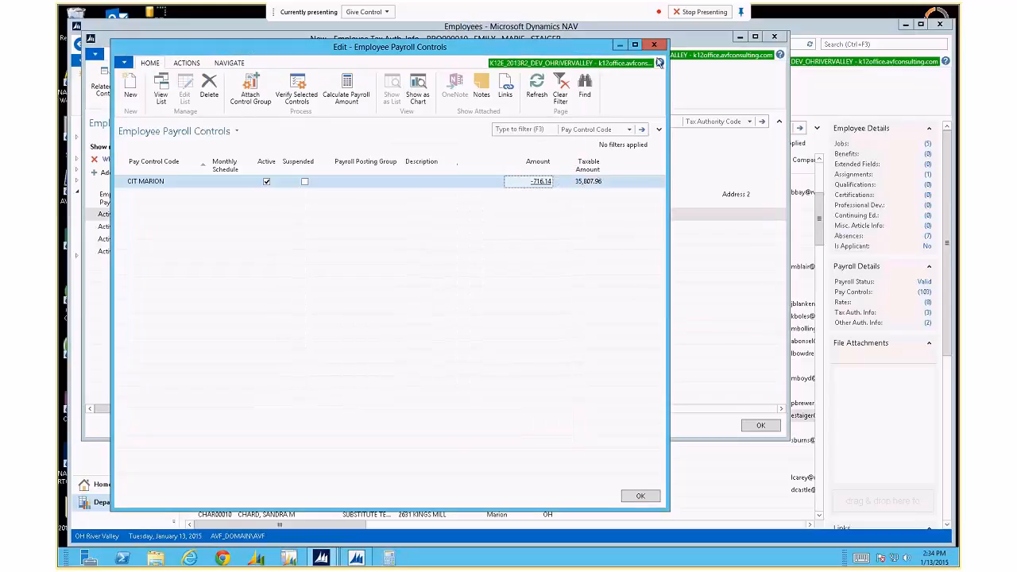
Close Employee Payroll Controls and then the Employee Tax Auth. Info window.
key("Escape")
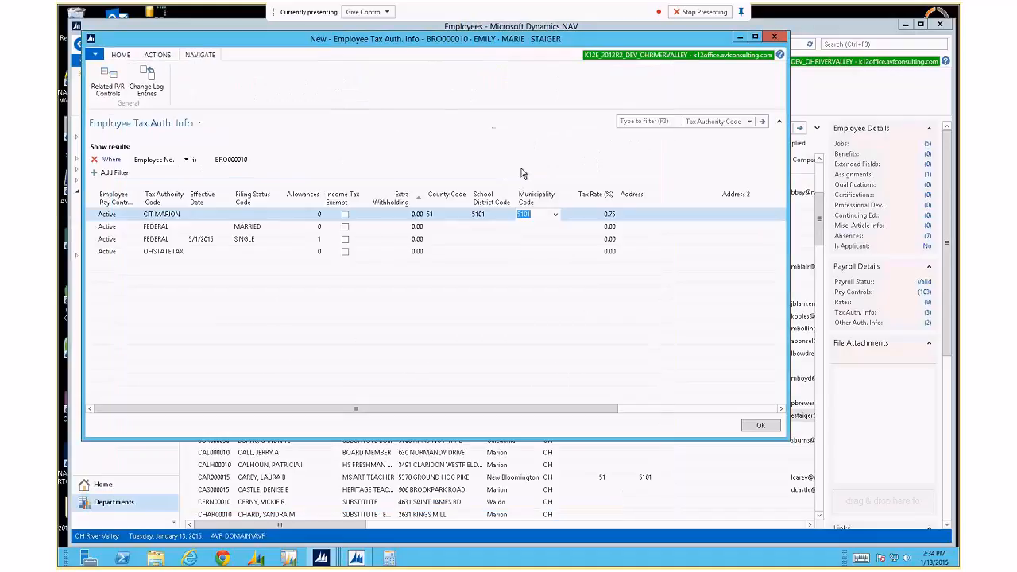
key("Escape")
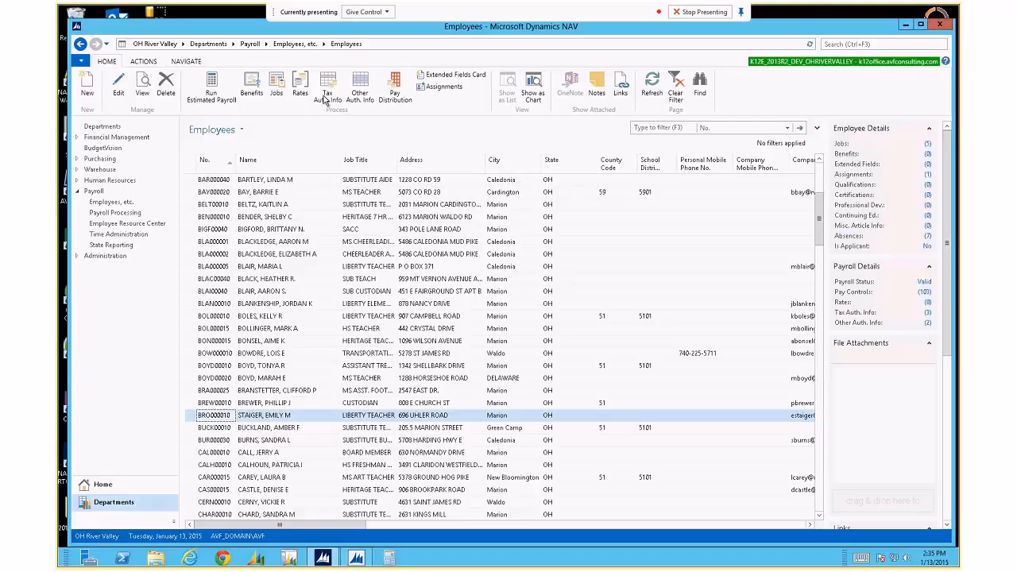
left_click(358, 90)
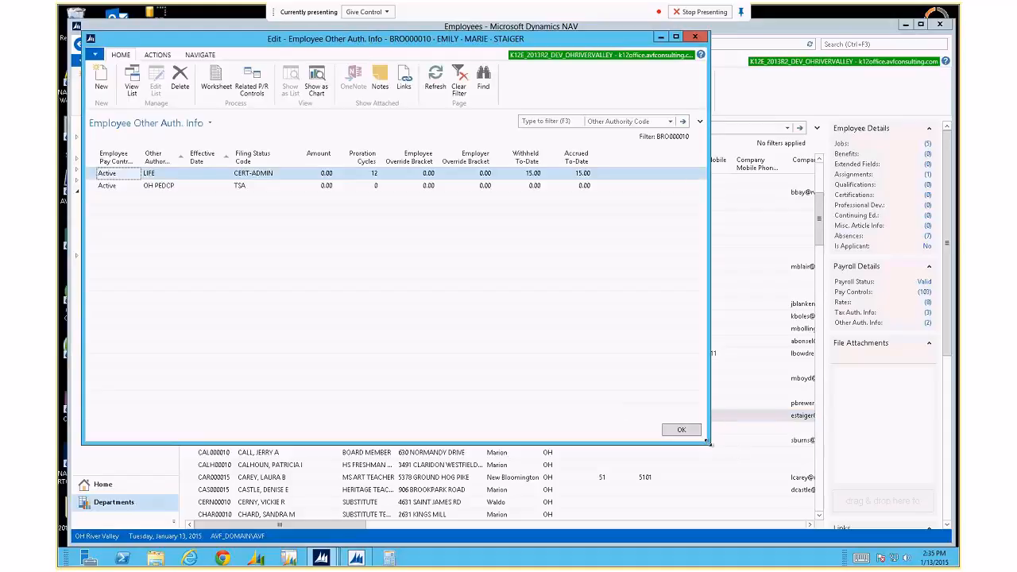
left_click_drag(707, 443, 758, 470)
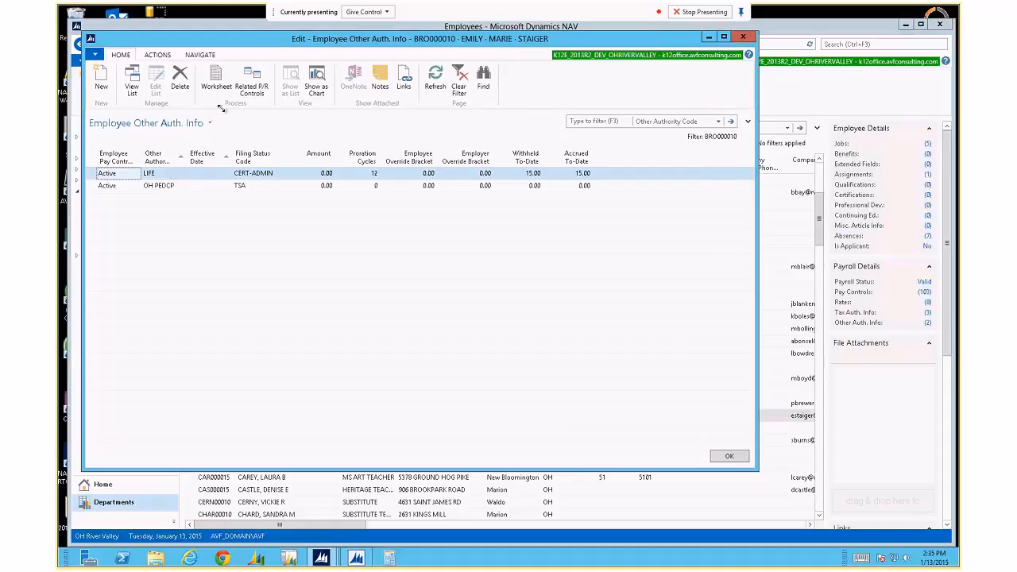
left_click(249, 80)
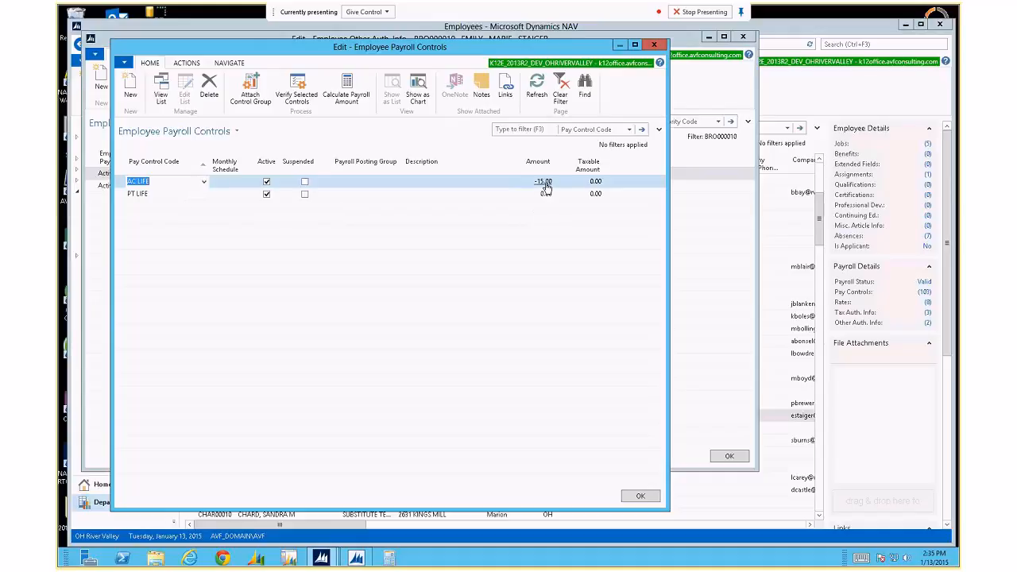
left_click(655, 46)
left_click(282, 178)
left_click(272, 173)
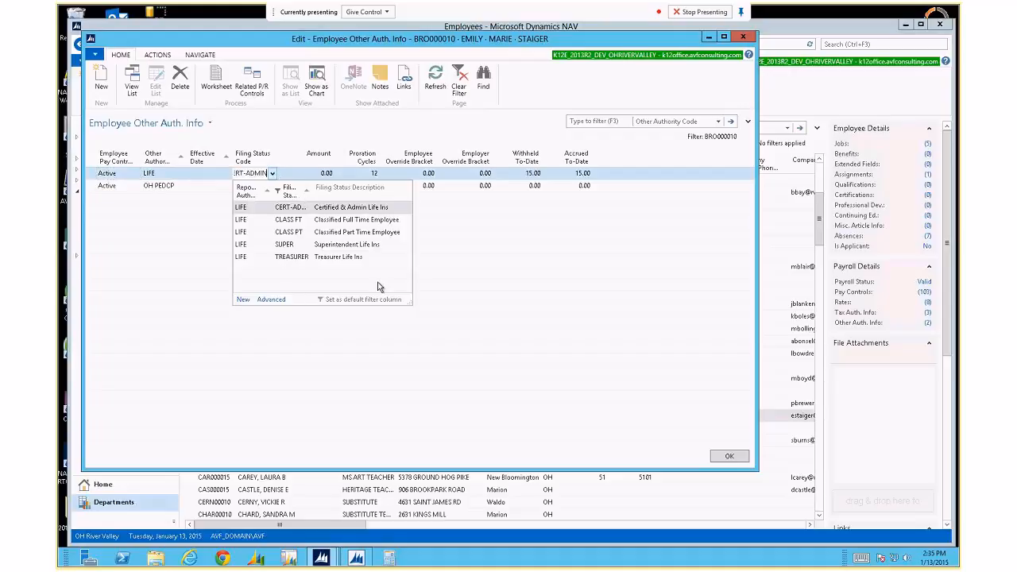
left_click_drag(413, 309, 481, 341)
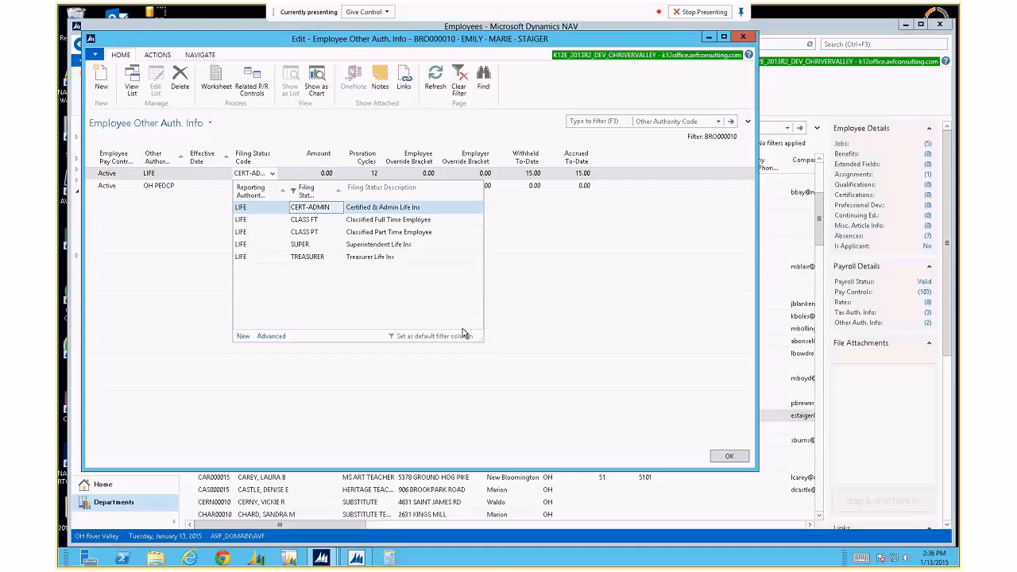
left_click(325, 108)
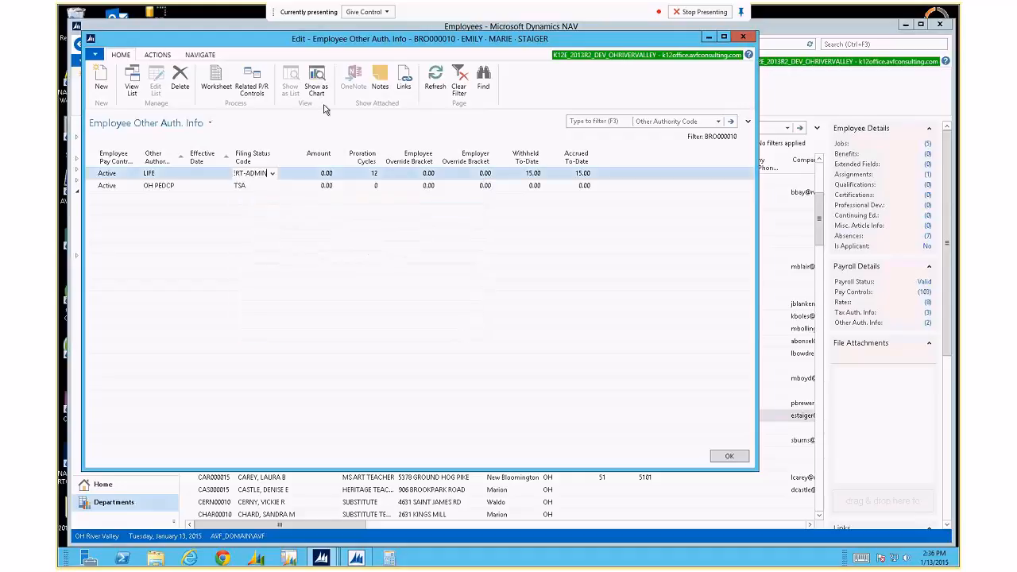
key("Escape")
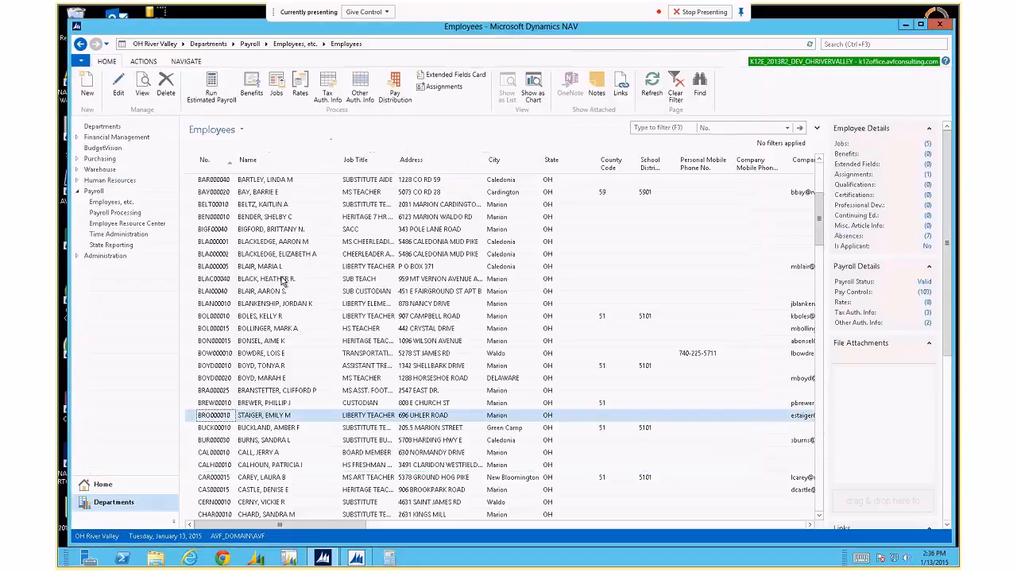
Open the selected employee's Other Auth. Info and widen the Other Authority column.
left_click(316, 379)
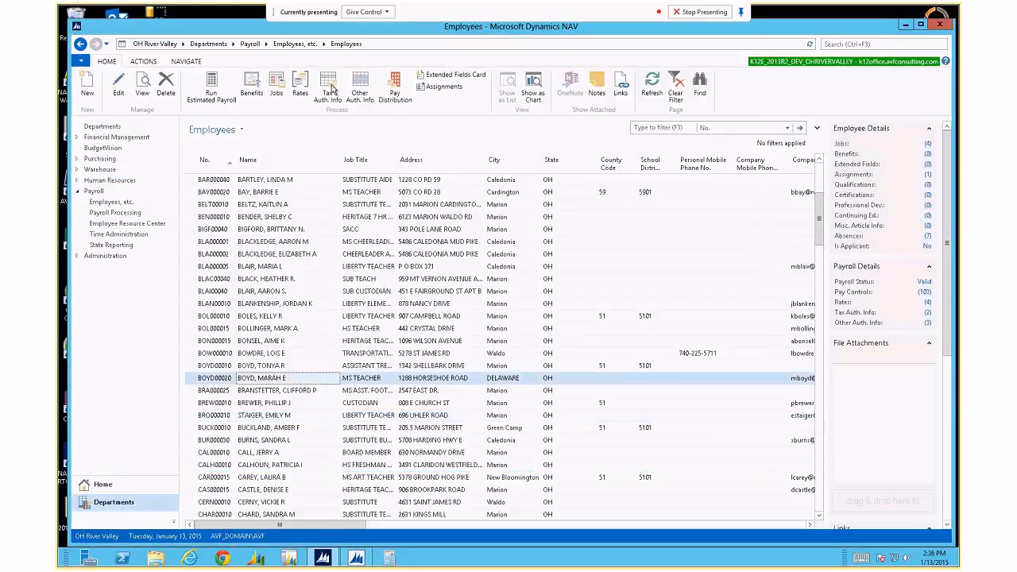
left_click(358, 88)
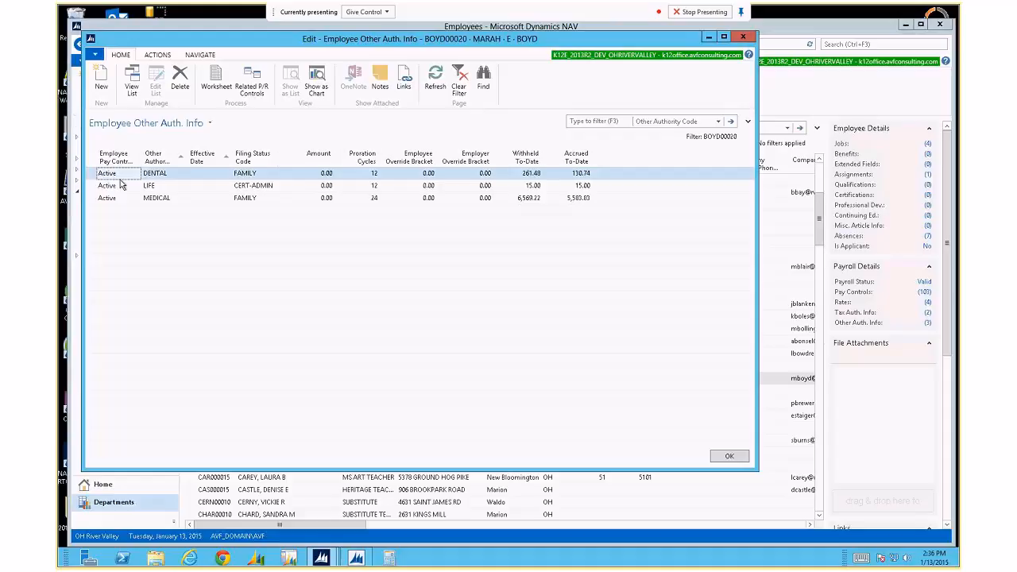
left_click_drag(188, 157, 195, 163)
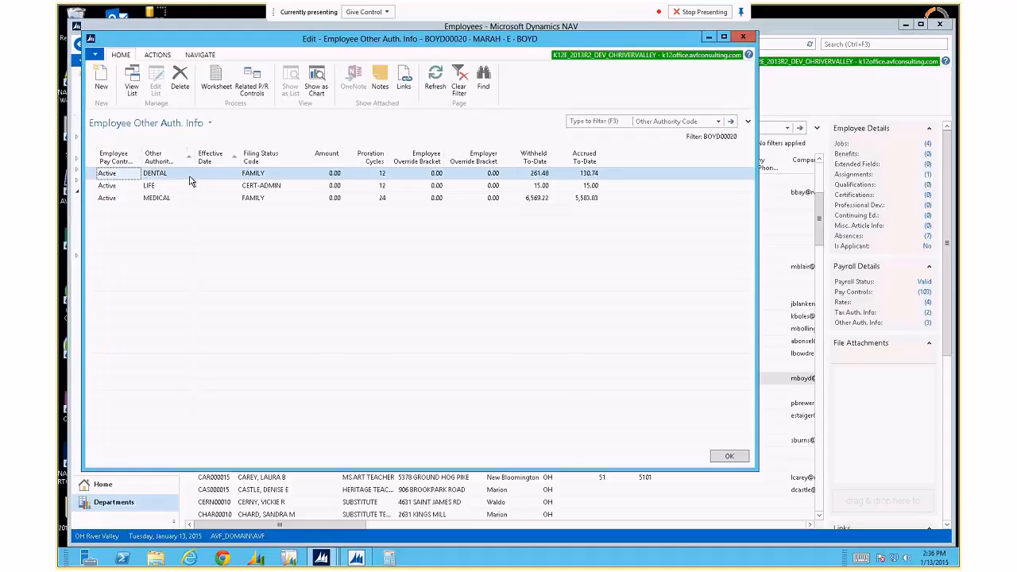
Browse the available other authority codes and close the list without changing any line.
left_click(190, 174)
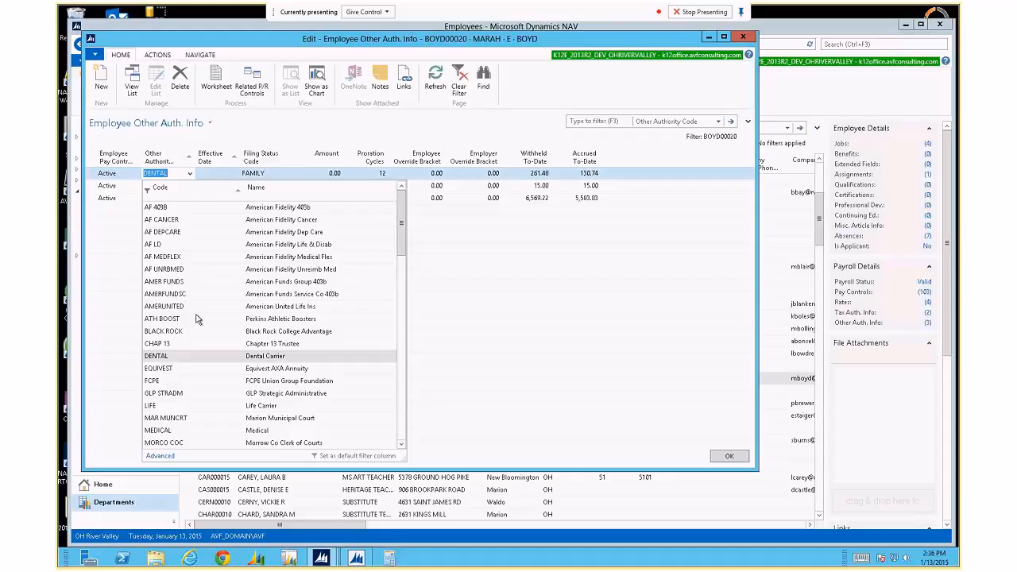
scroll(198, 318, "down", 10)
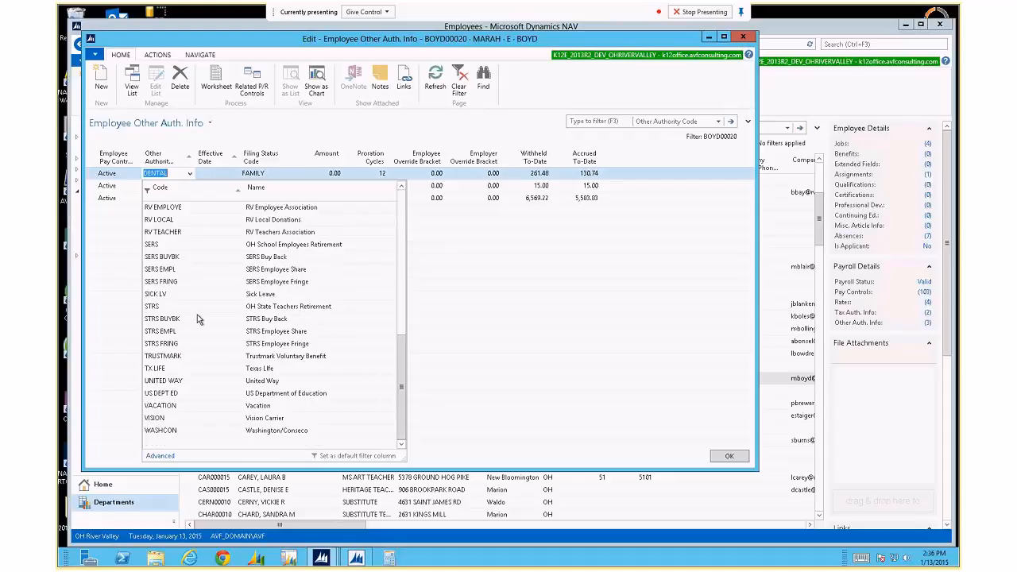
scroll(198, 318, "up", 10)
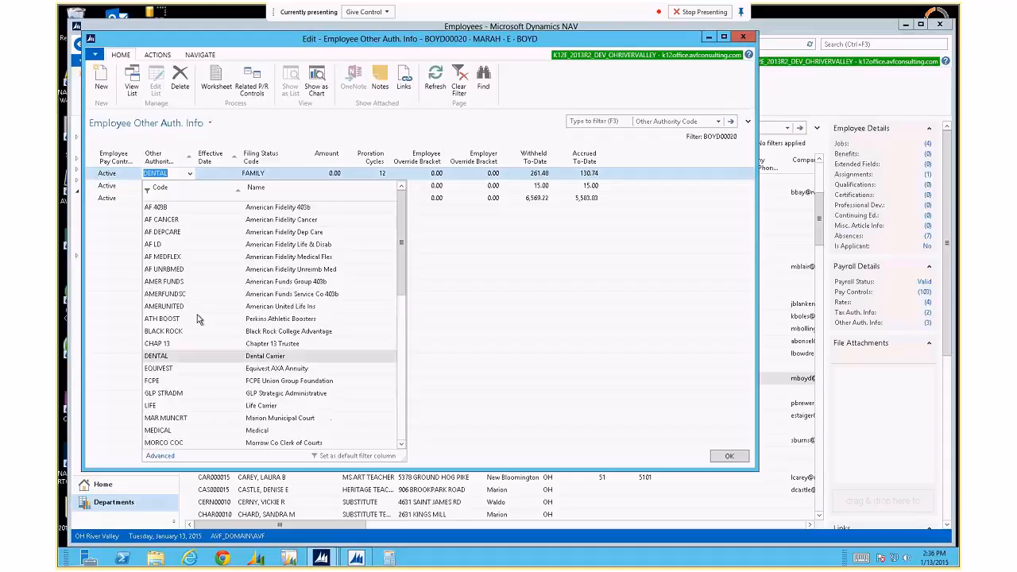
scroll(199, 318, "down", 4)
scroll(199, 319, "up", 1)
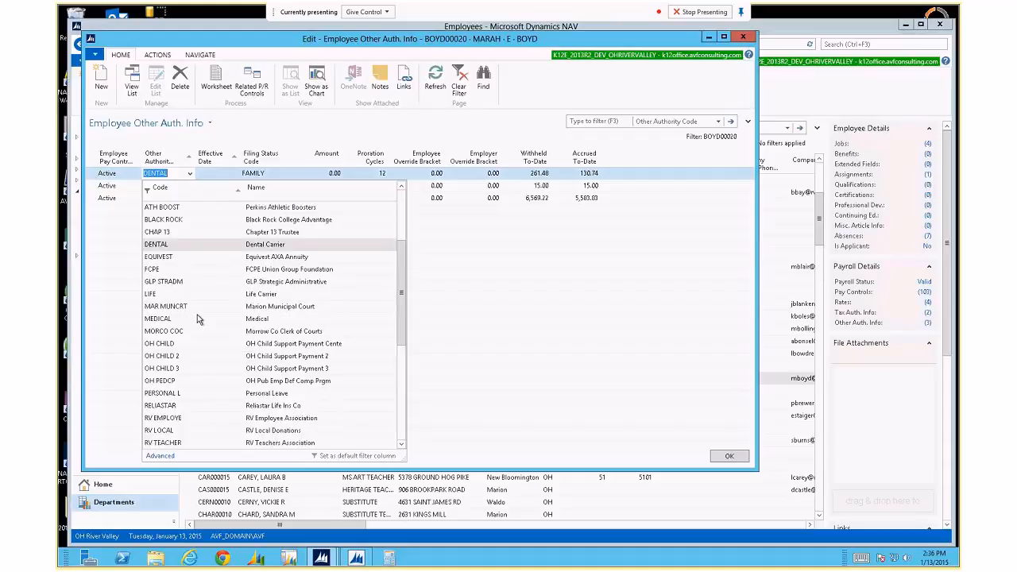
scroll(199, 319, "up", 3)
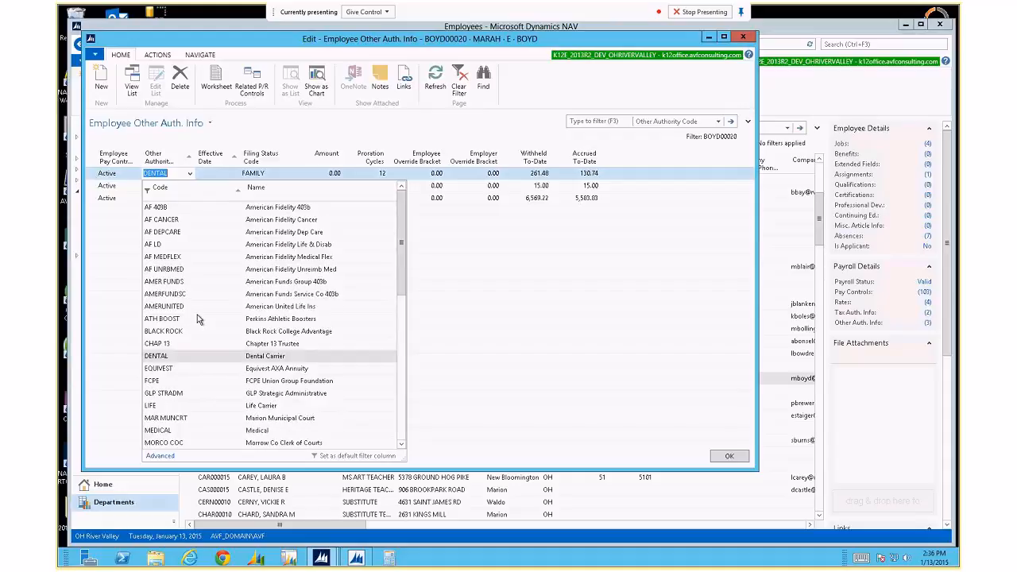
scroll(199, 319, "down", 4)
scroll(197, 315, "down", 5)
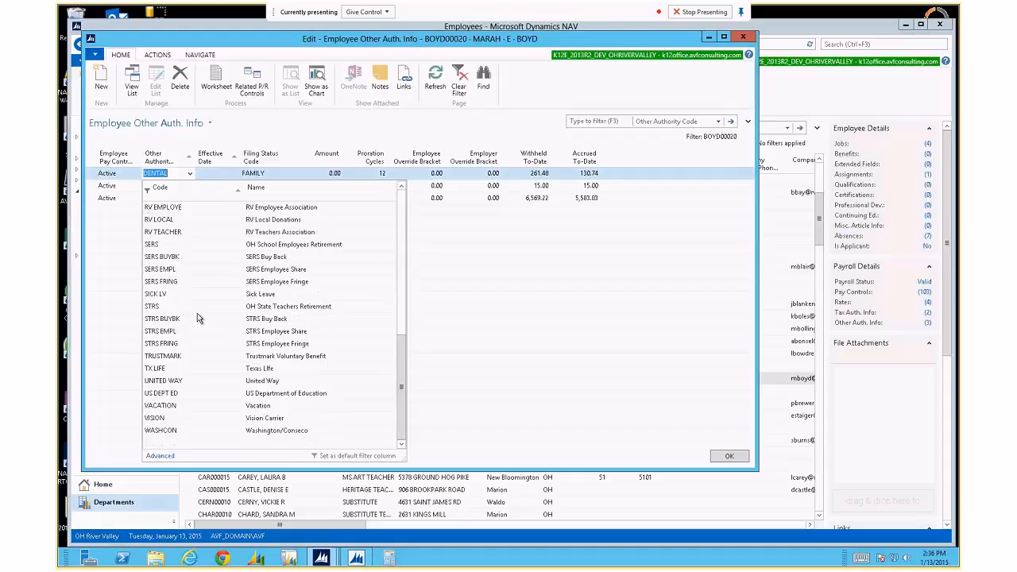
scroll(197, 315, "up", 1)
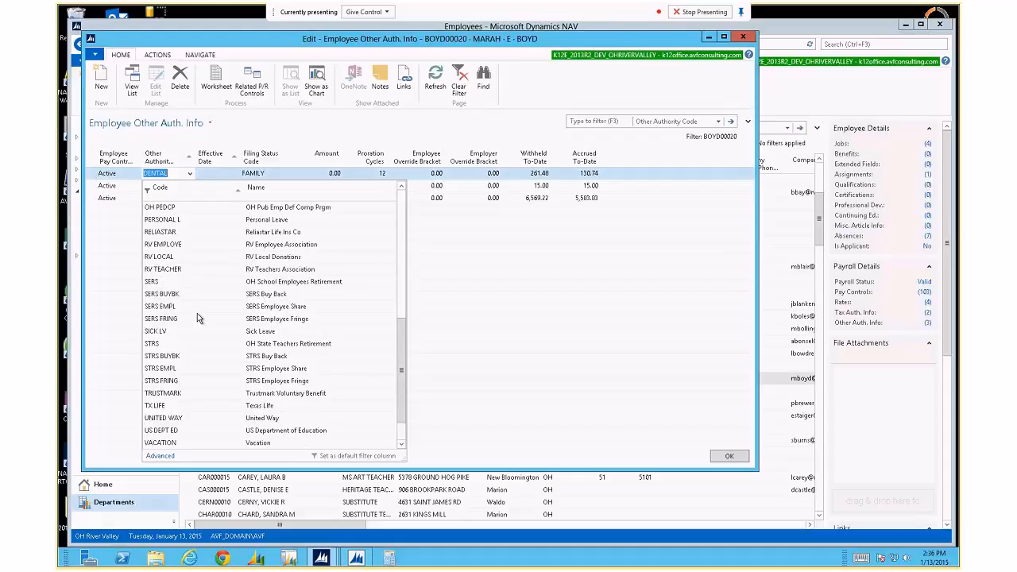
key("Escape")
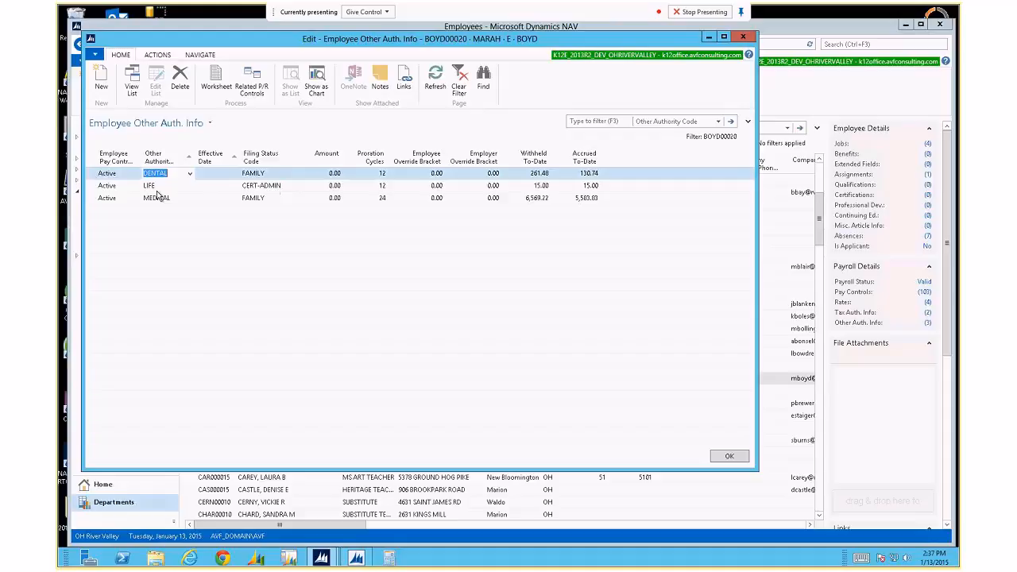
left_click(283, 174)
left_click(281, 173)
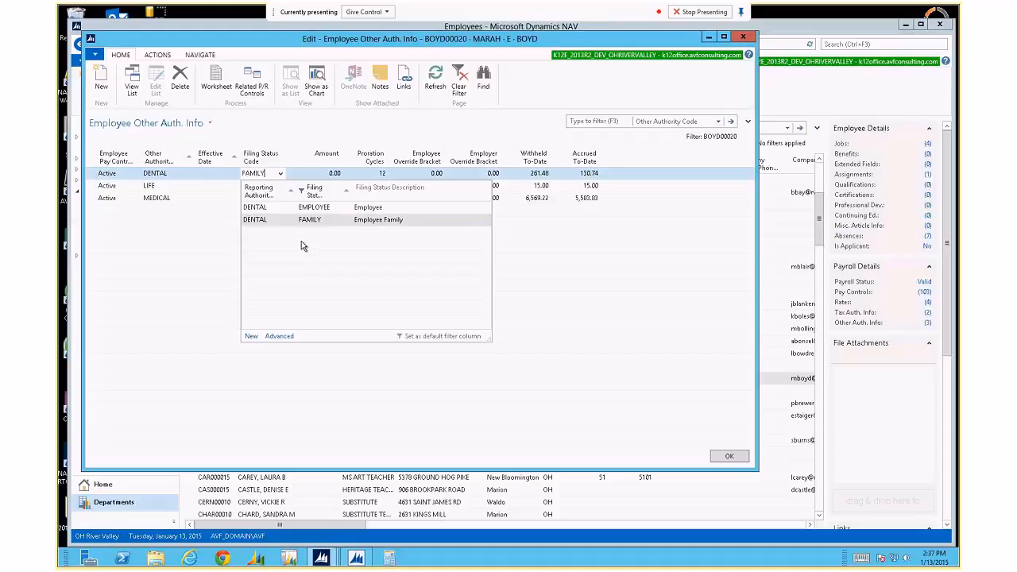
left_click(263, 198)
left_click(280, 198)
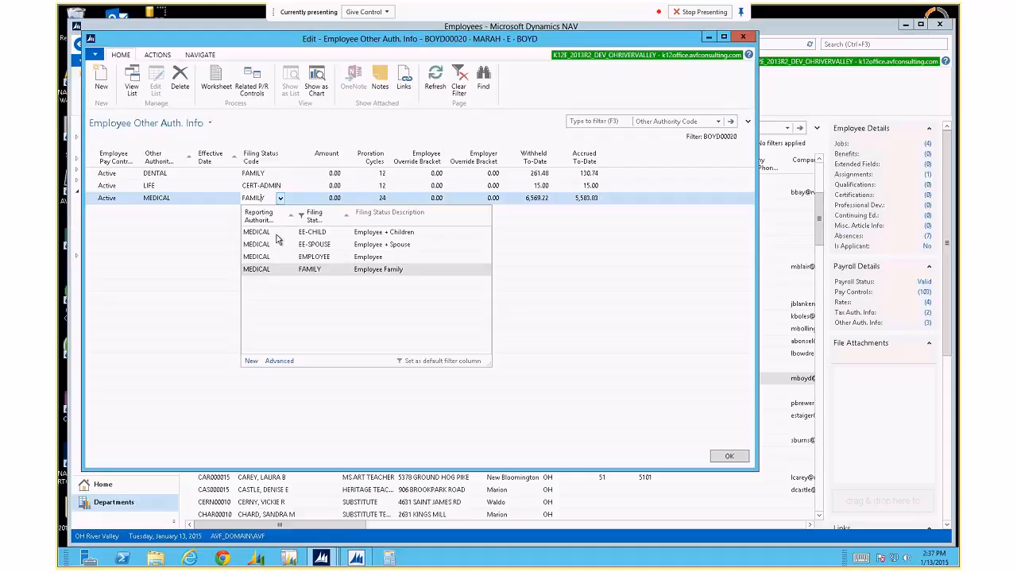
key("Escape")
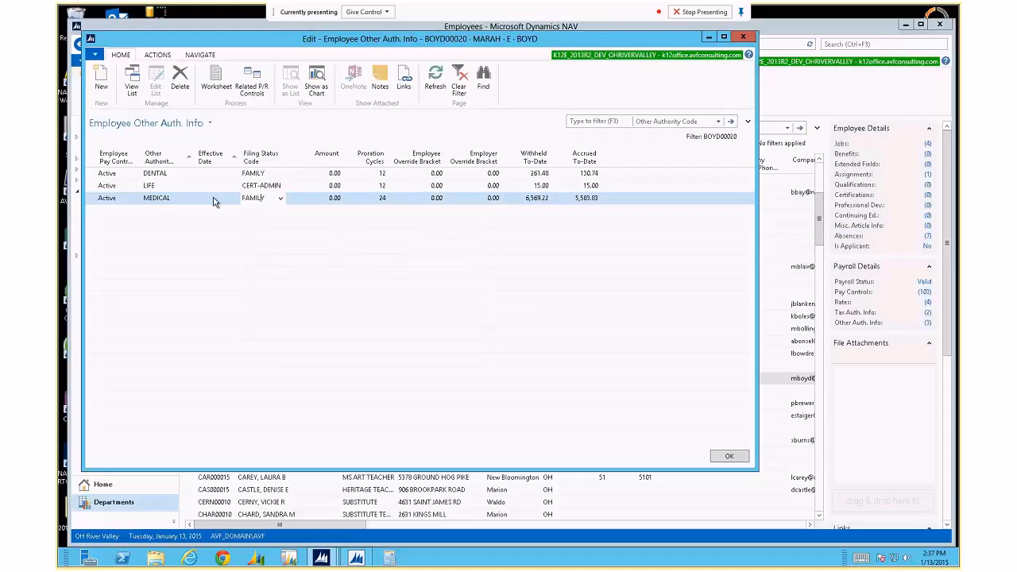
left_click(252, 80)
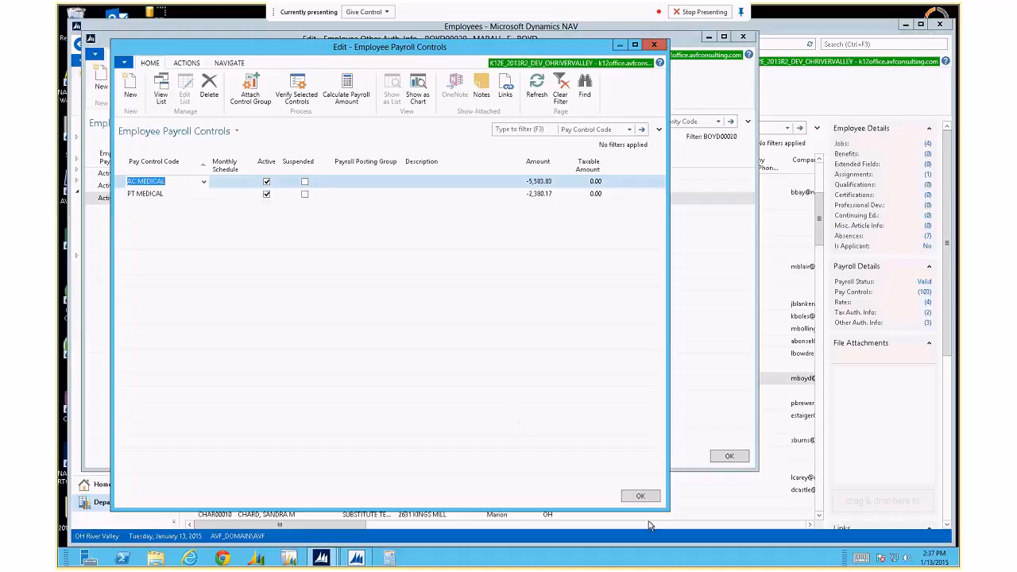
left_click(642, 495)
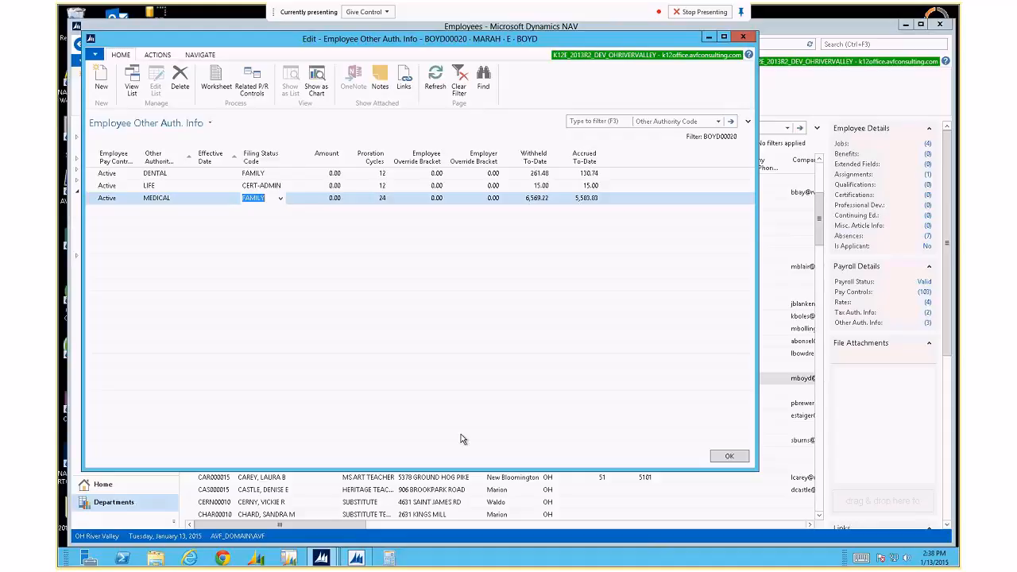
left_click(280, 198)
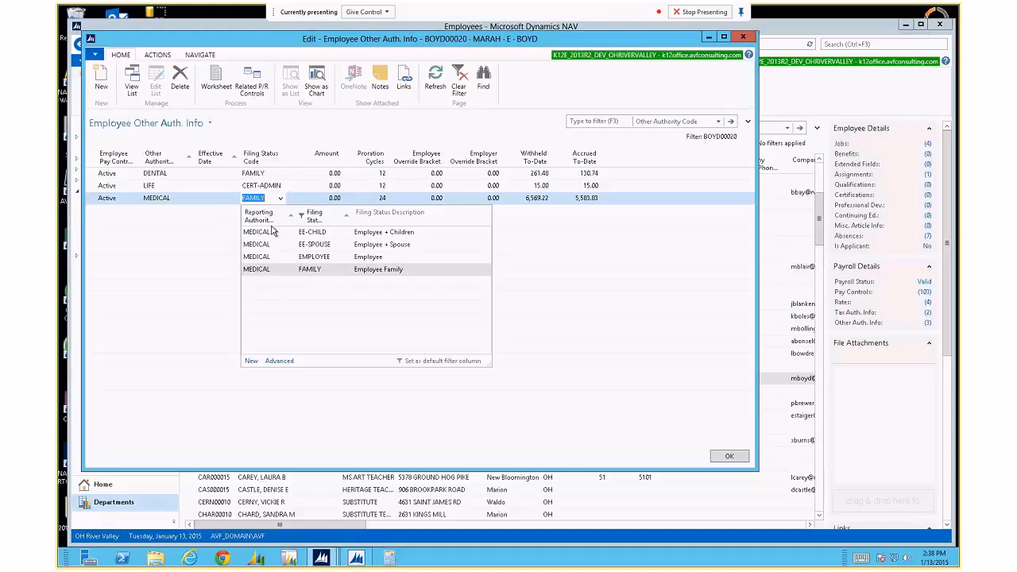
left_click(281, 199)
left_click(326, 200)
type("10")
left_click(362, 200)
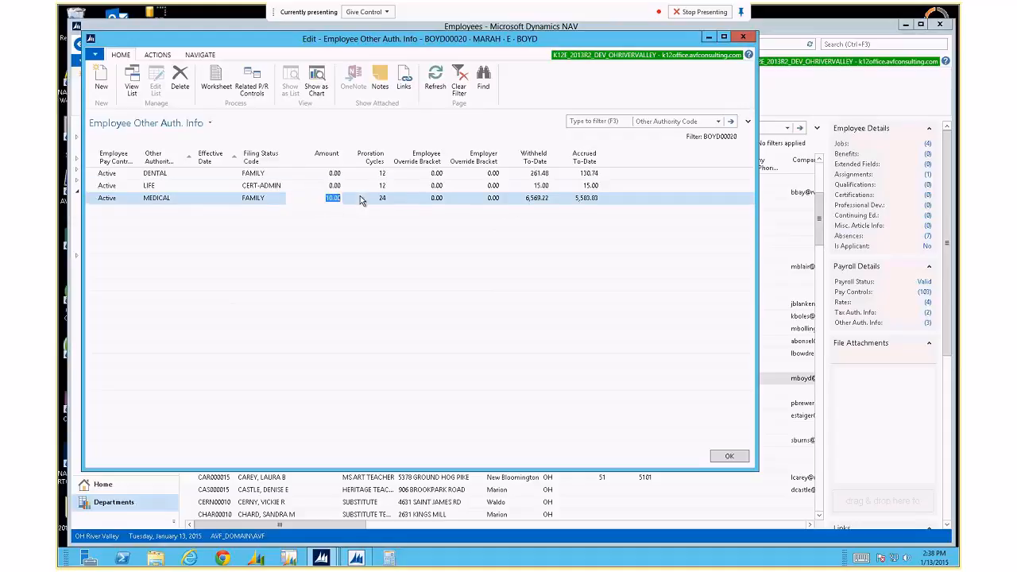
type("0")
key("Up")
key("Down")
From the MEDICAL line's related payroll controls, review the AC MEDICAL control card's monthly schedule, keeping AC MEDICAL.
left_click(252, 80)
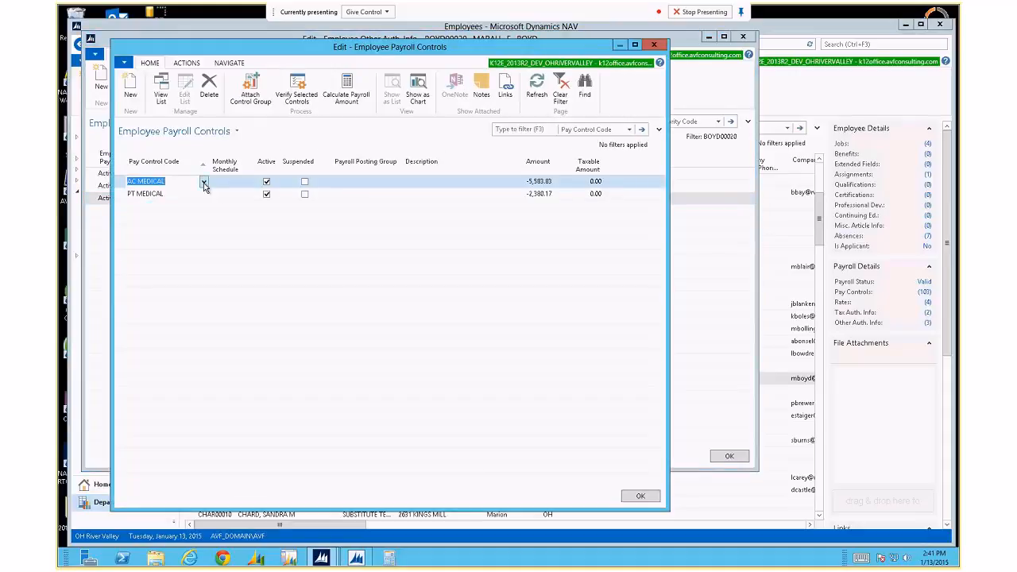
left_click(205, 183)
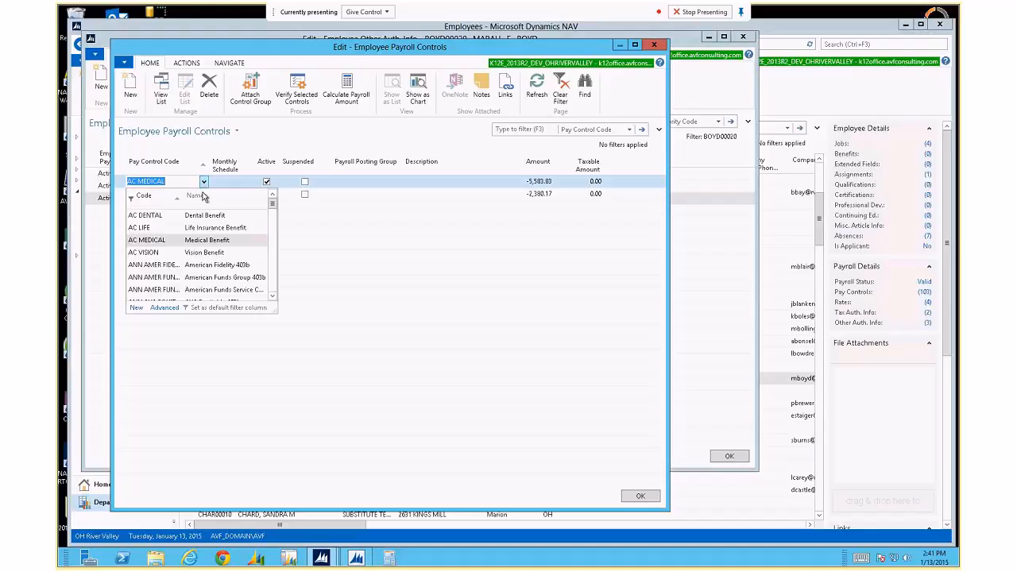
left_click(167, 307)
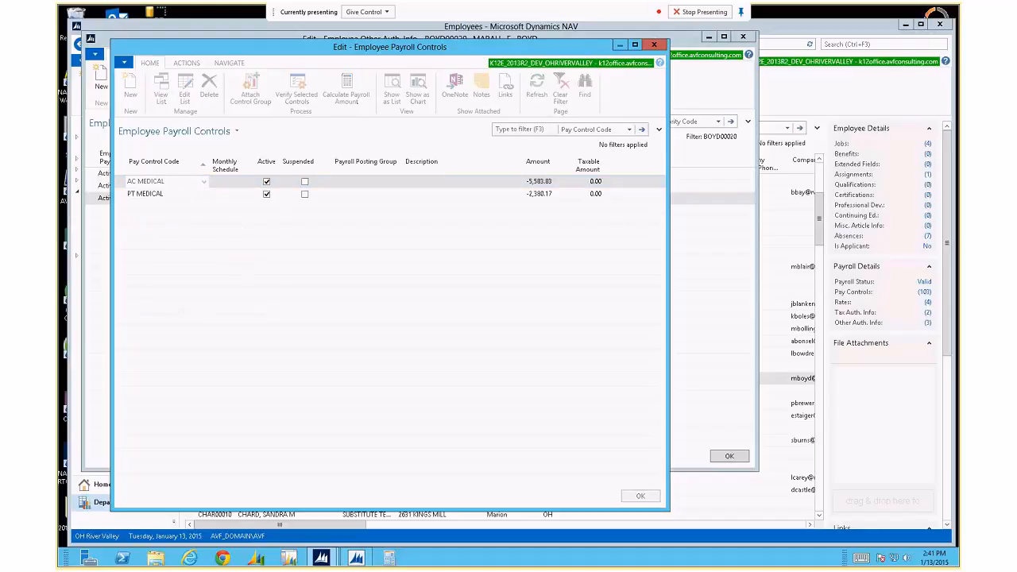
left_click_drag(959, 67, 287, 60)
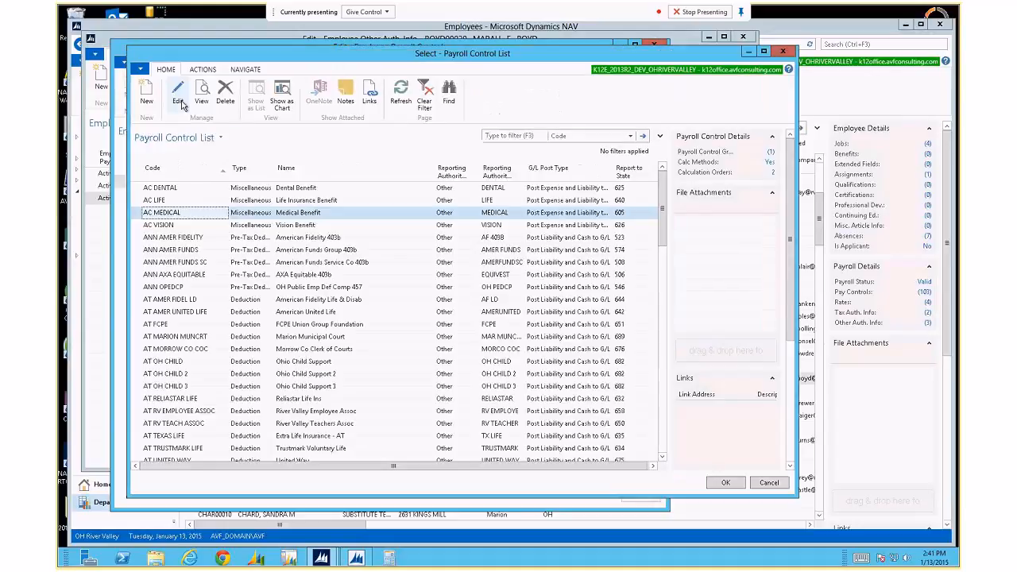
left_click(182, 105)
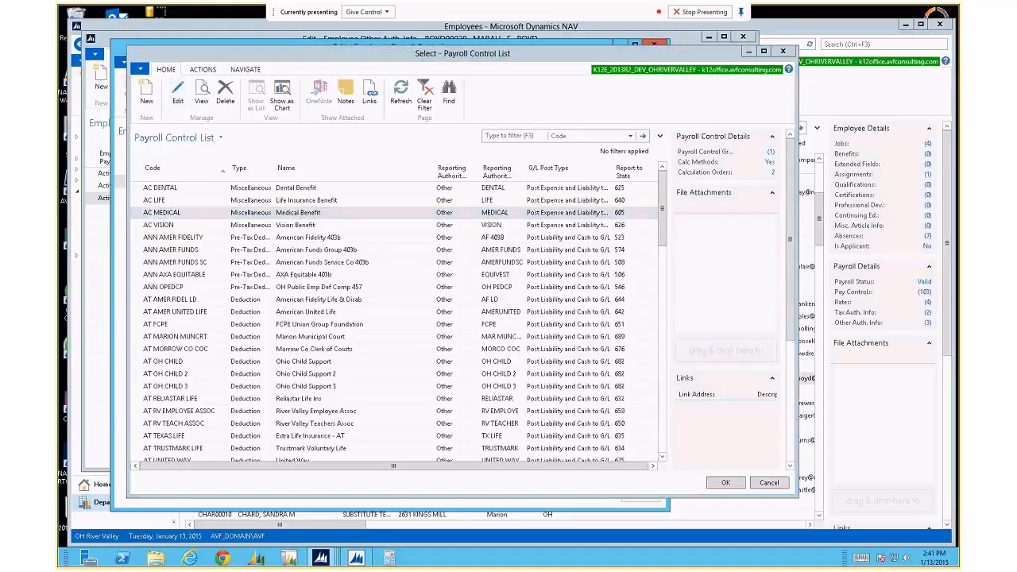
left_click_drag(683, 73, 291, 77)
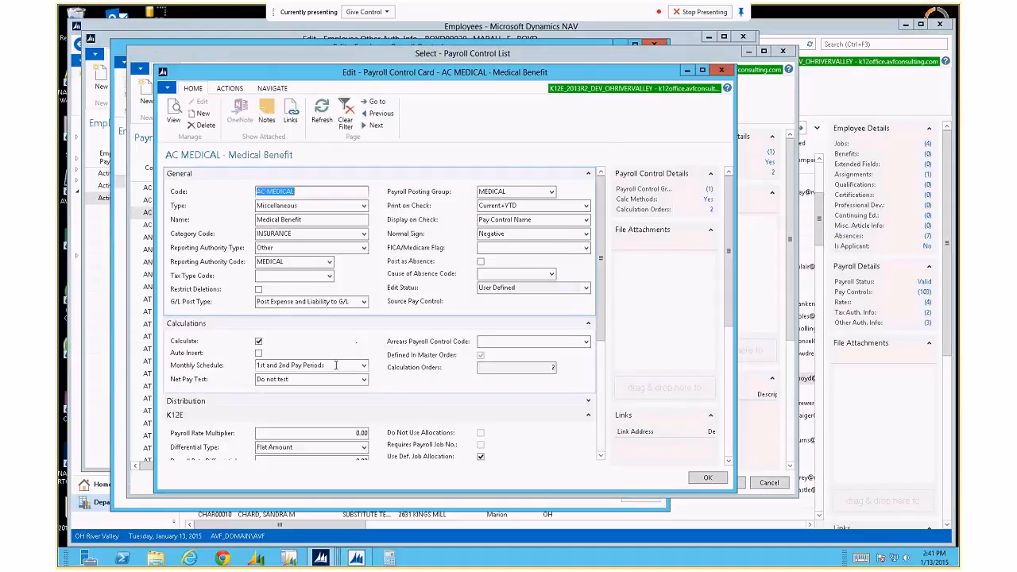
left_click(295, 366)
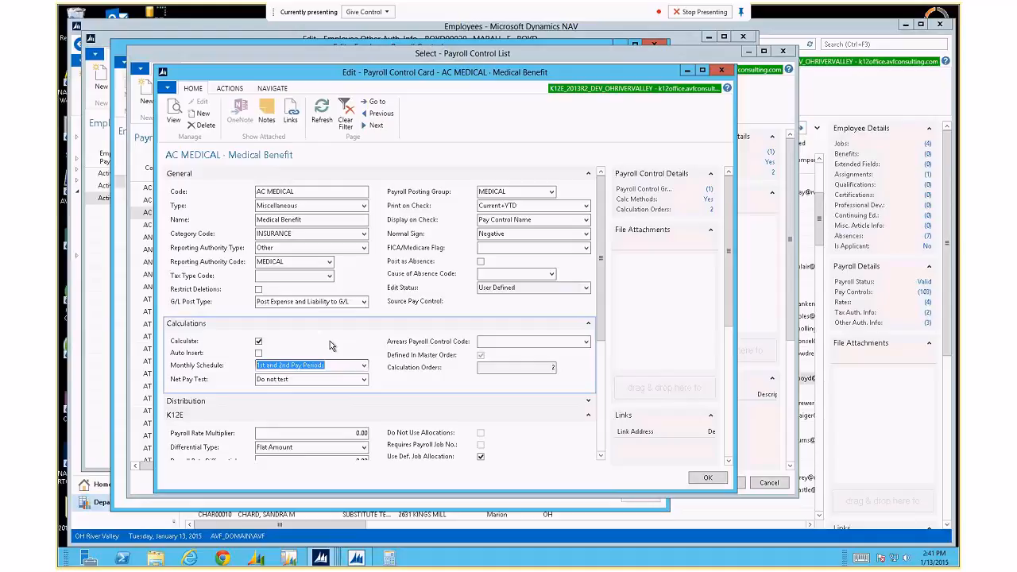
key("Escape")
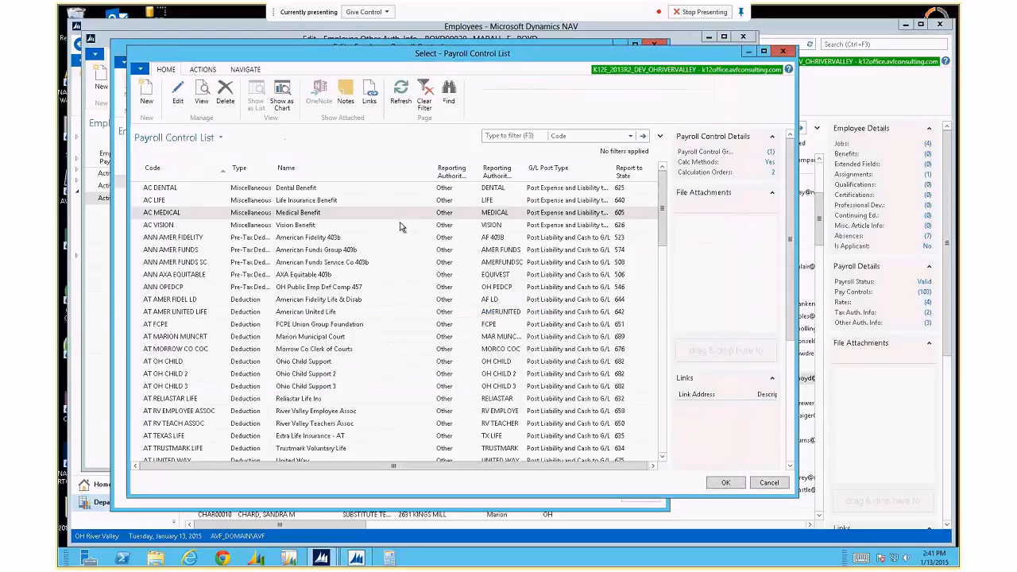
key("Return")
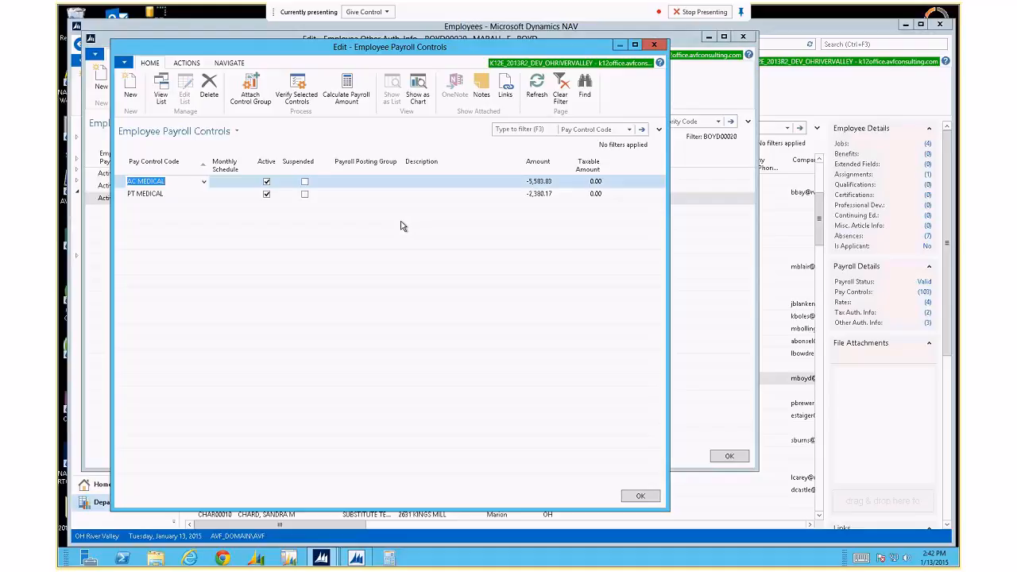
Close the payroll controls and choose MEDICAL from the full Reporting Authority list.
key("Escape")
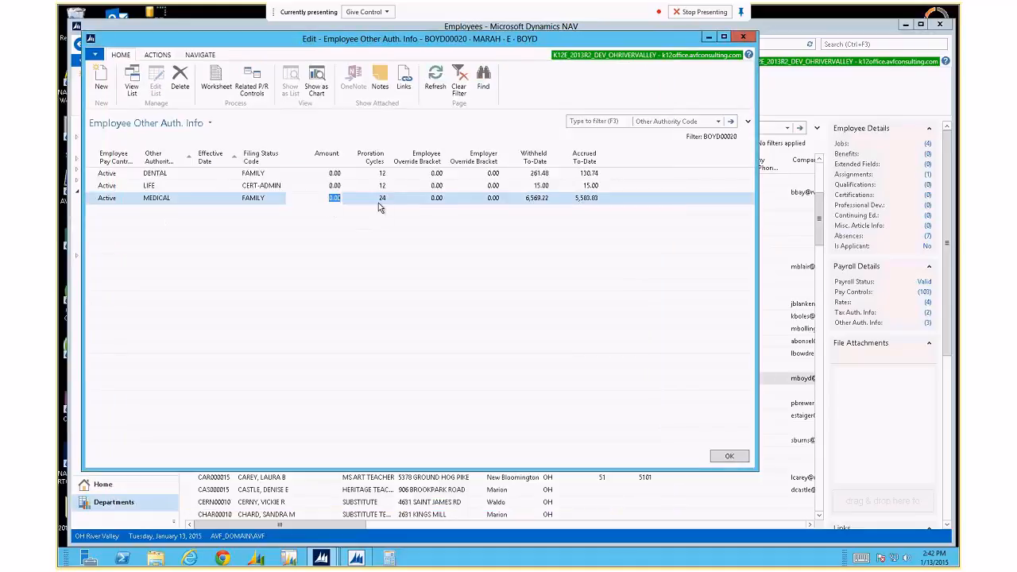
left_click(166, 198)
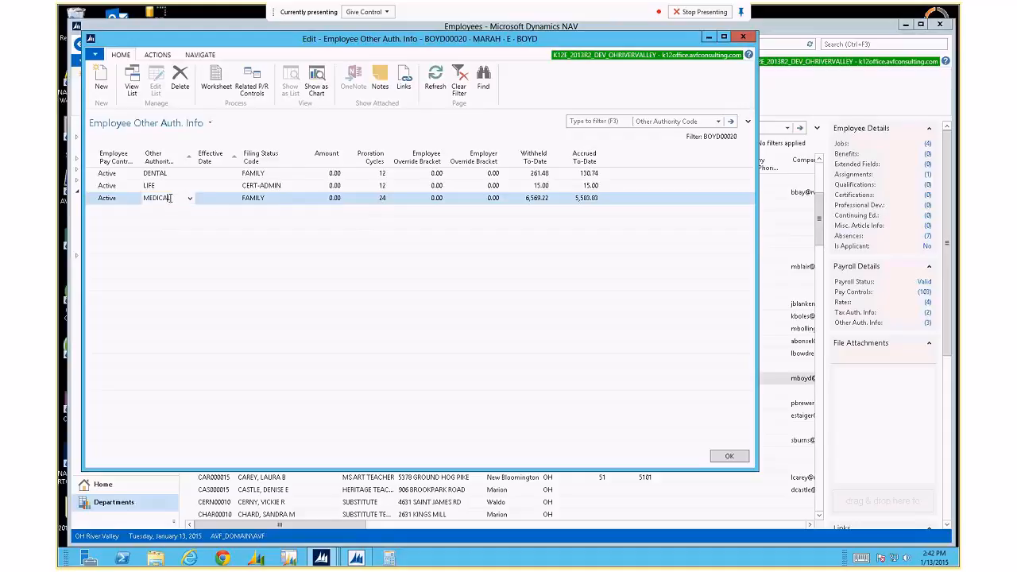
left_click(190, 200)
left_click(178, 481)
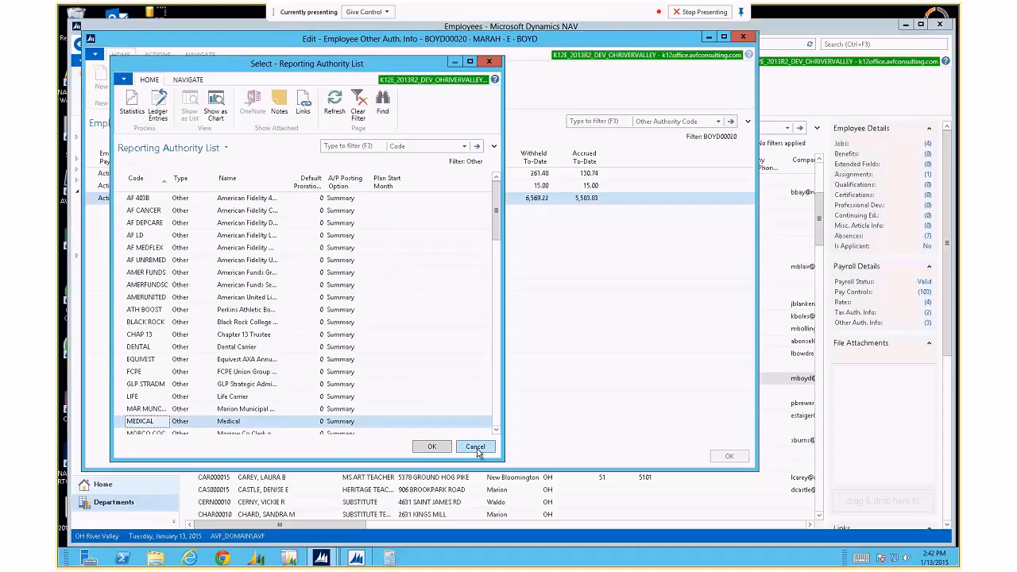
left_click_drag(504, 468, 673, 473)
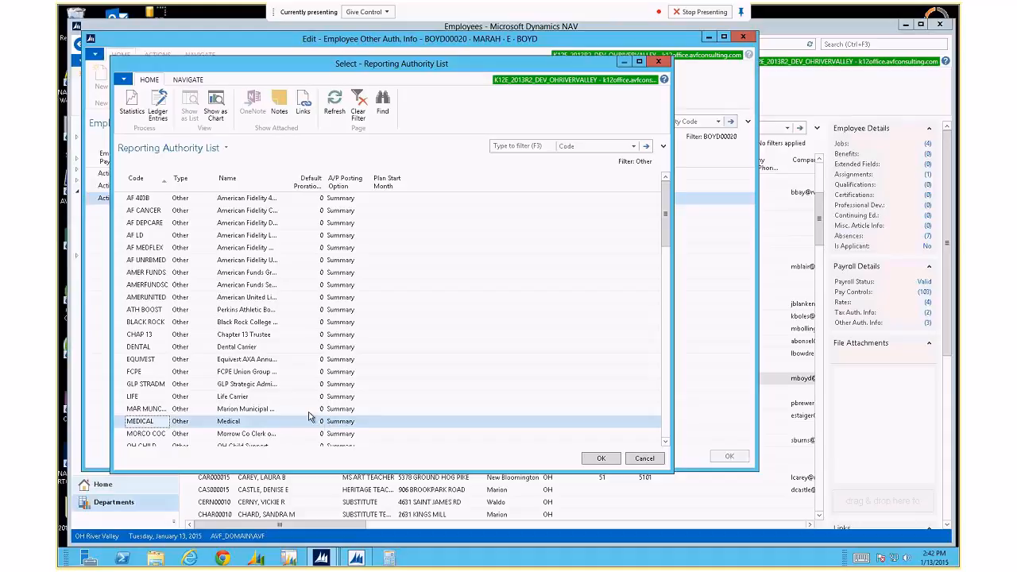
double_click(310, 420)
Add a MEDICAL line effective 4/1/2015 with filing status EE-CHILD.
left_click(142, 213)
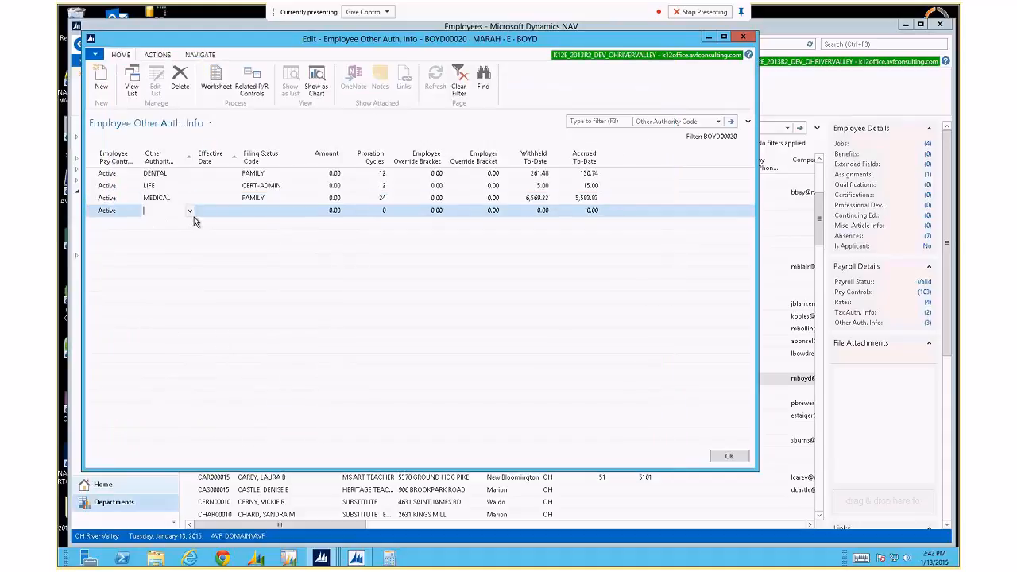
type("MEDICAL")
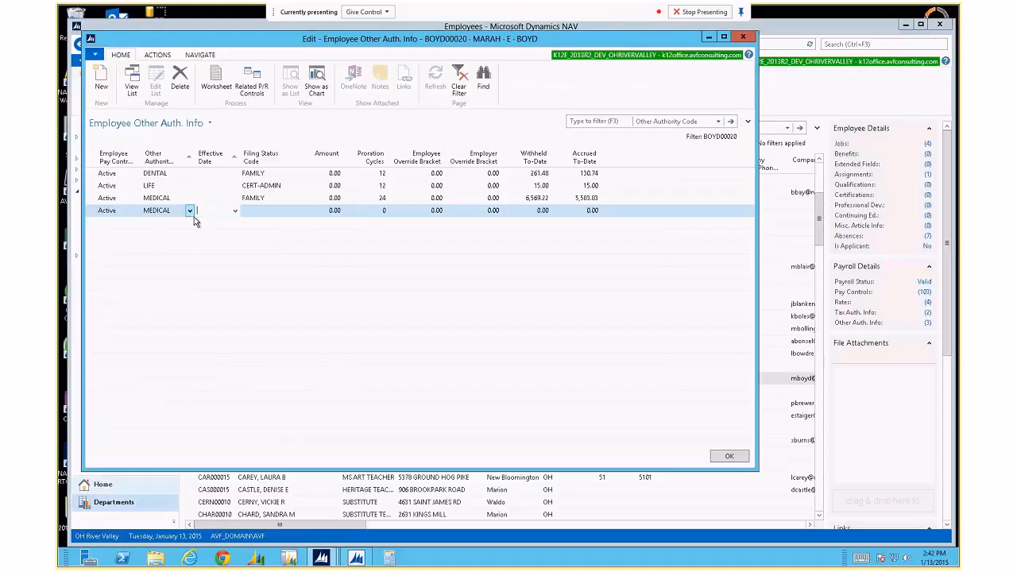
key("Tab")
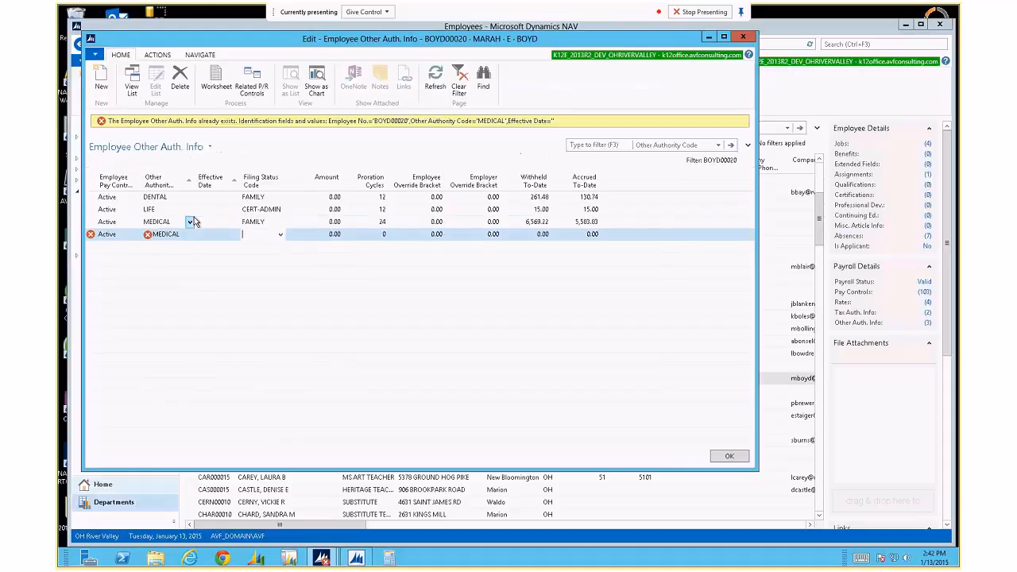
key("shift+Tab")
type("0401")
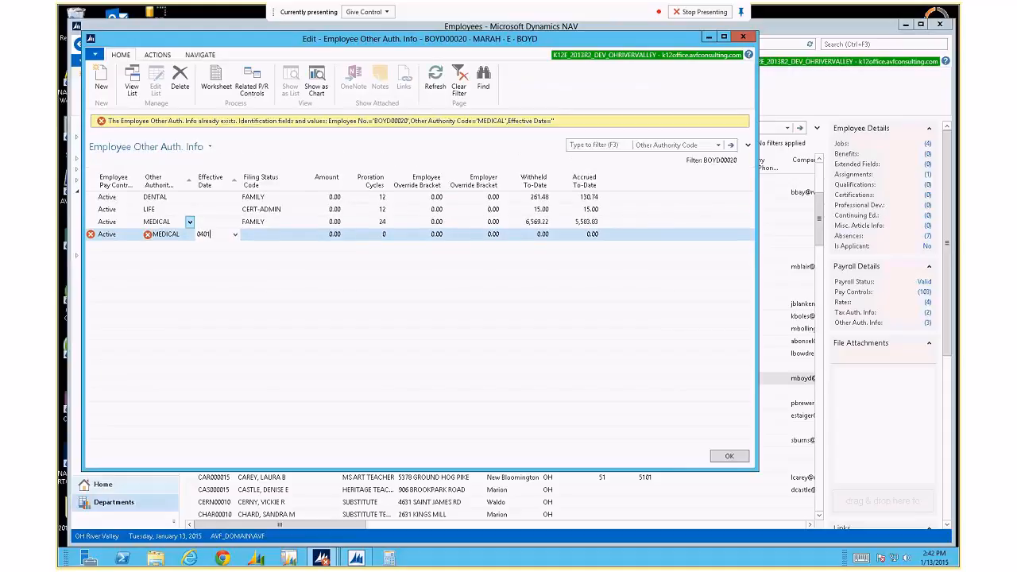
key("Tab")
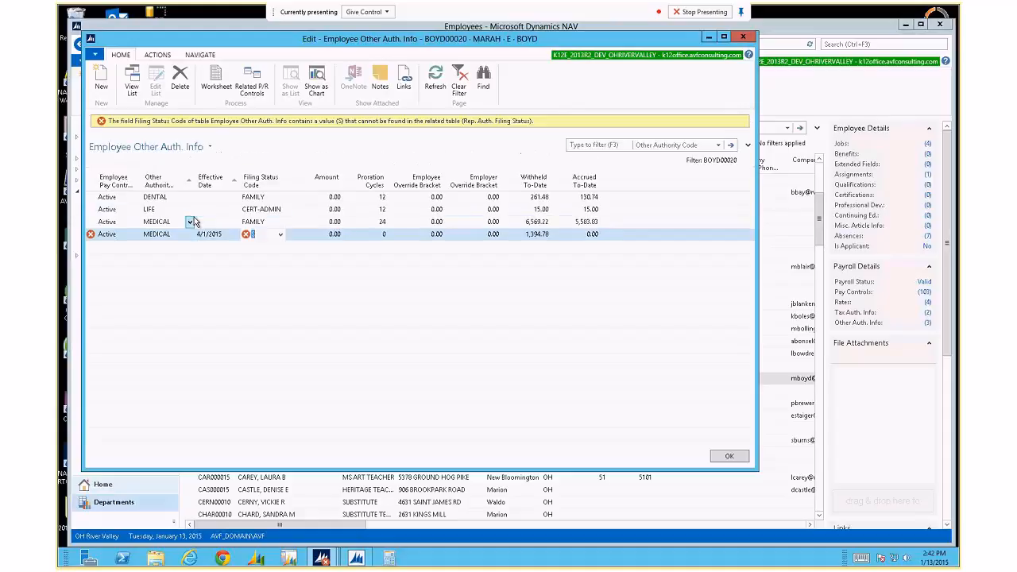
key("F4")
key("Down")
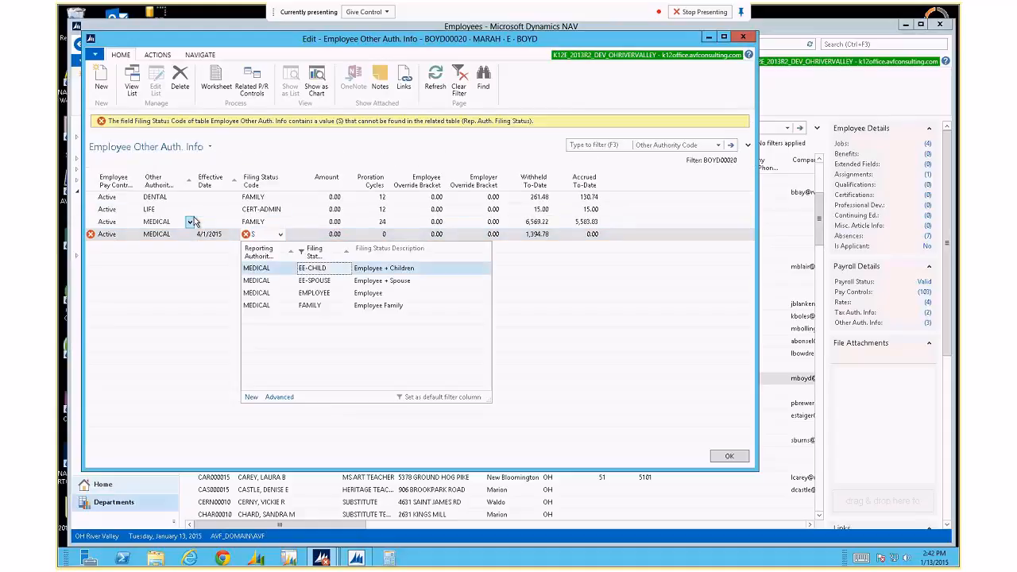
key("Return")
key("Tab")
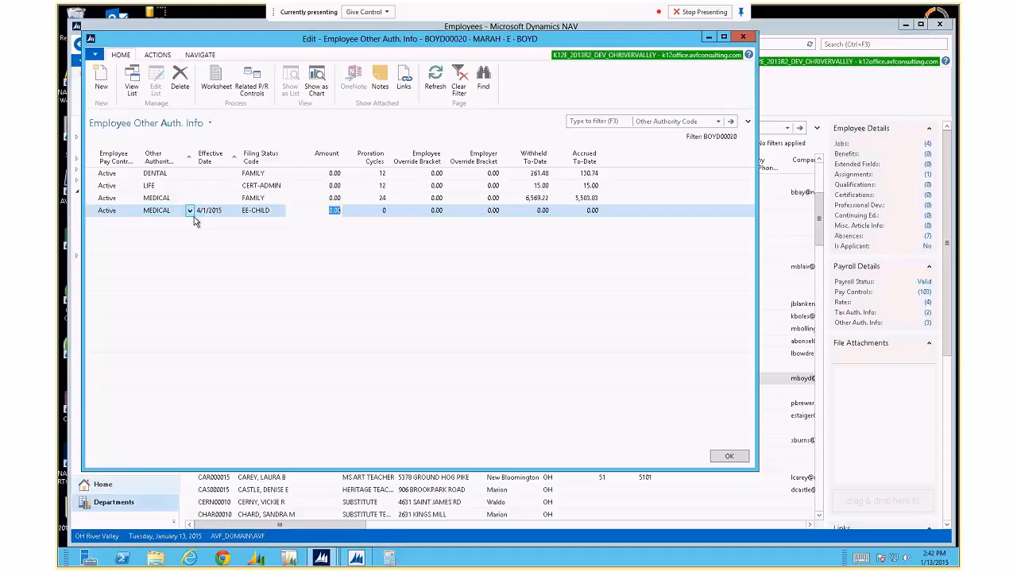
Check the authority code list without changes and close Other Auth. Info.
left_click(190, 212)
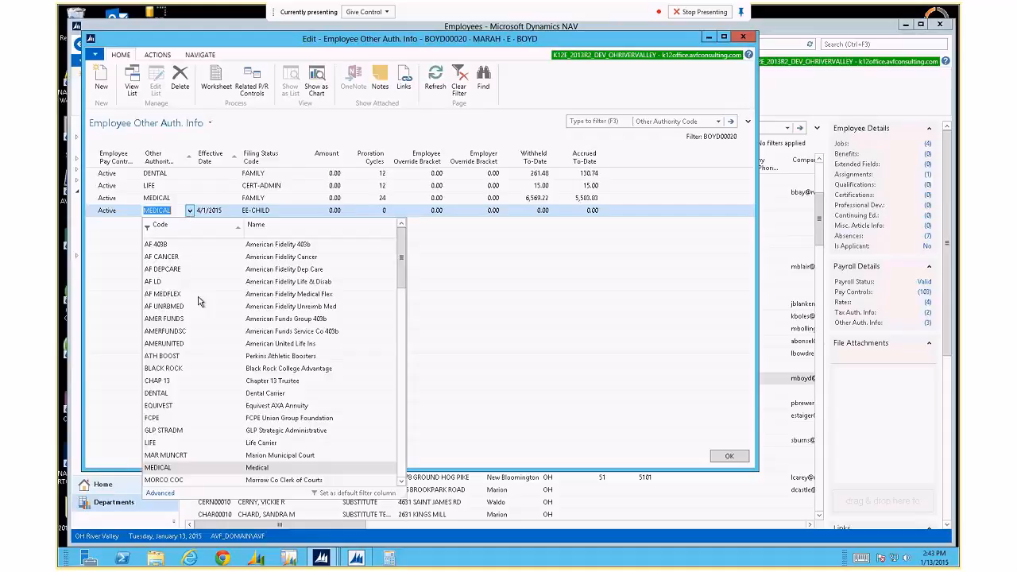
key("Escape")
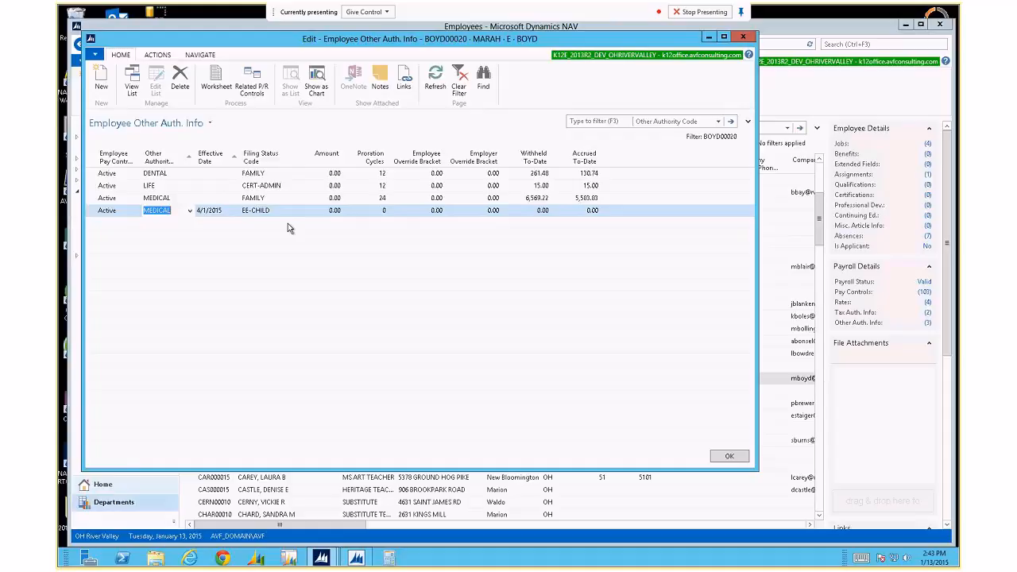
key("Escape")
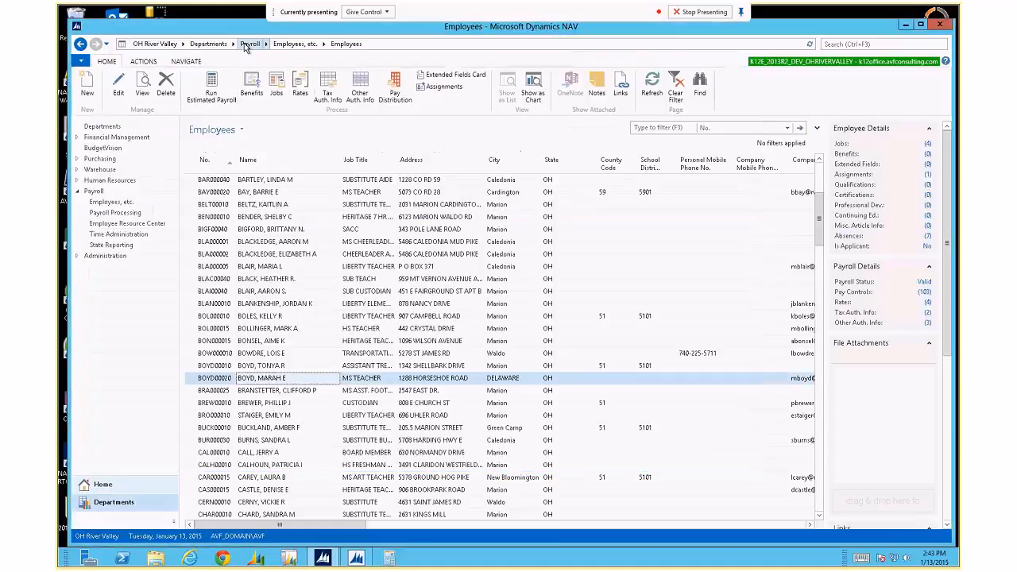
Open Payroll Reporting Authorities from Payroll Administration, filter on 'med', and select MEDICAL.
left_click(249, 45)
left_click(255, 254)
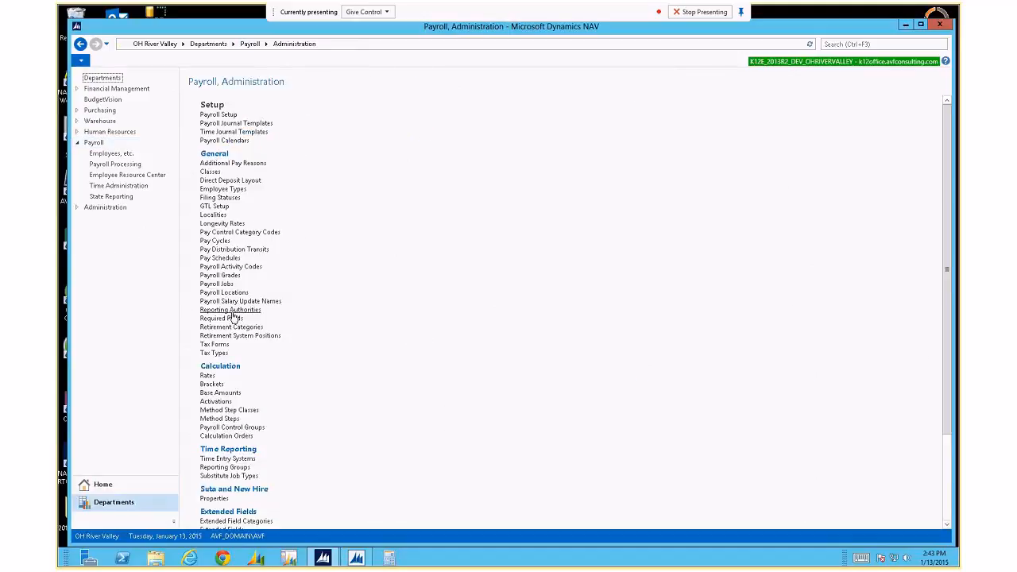
left_click(230, 310)
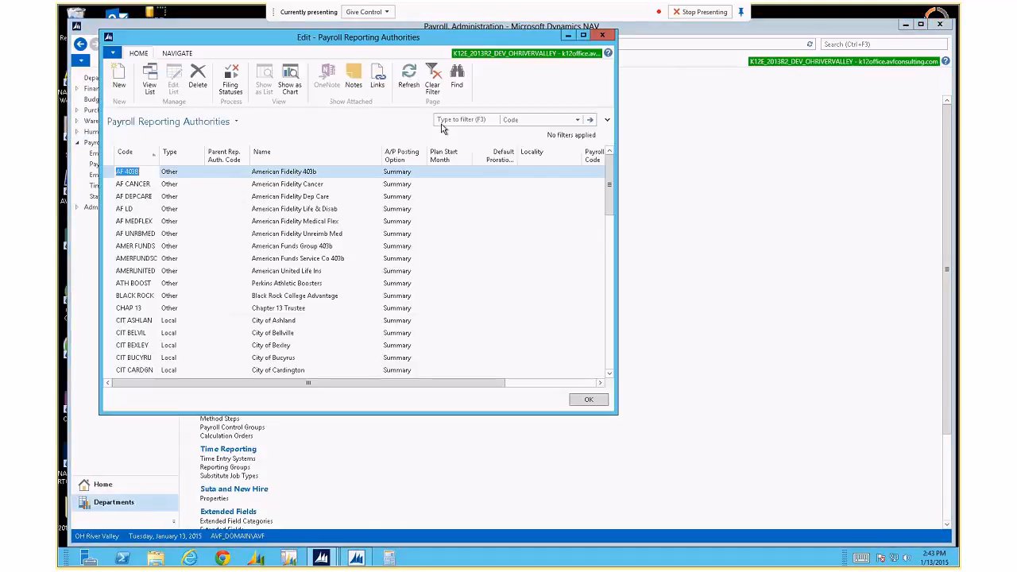
type("med")
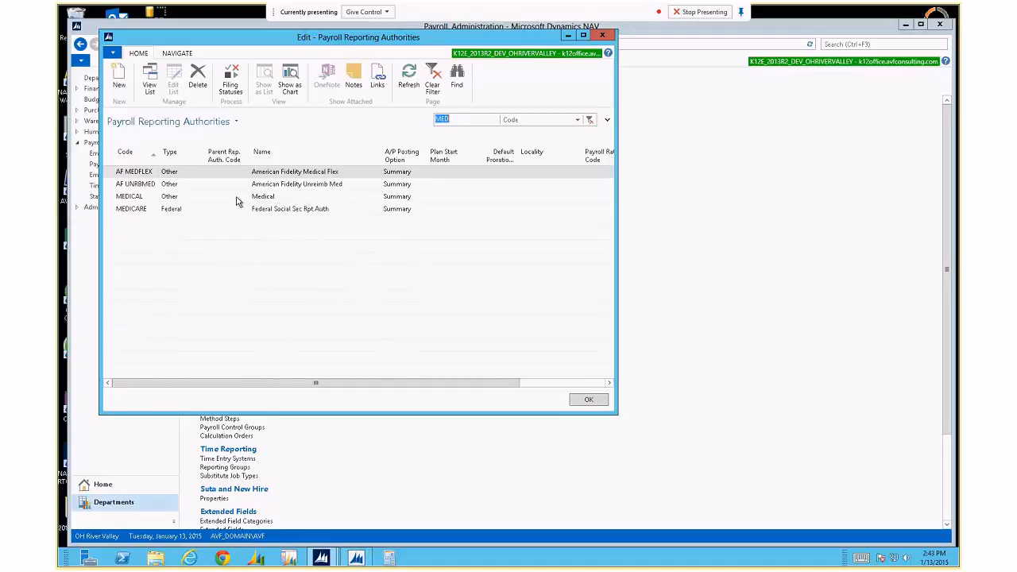
left_click(506, 198)
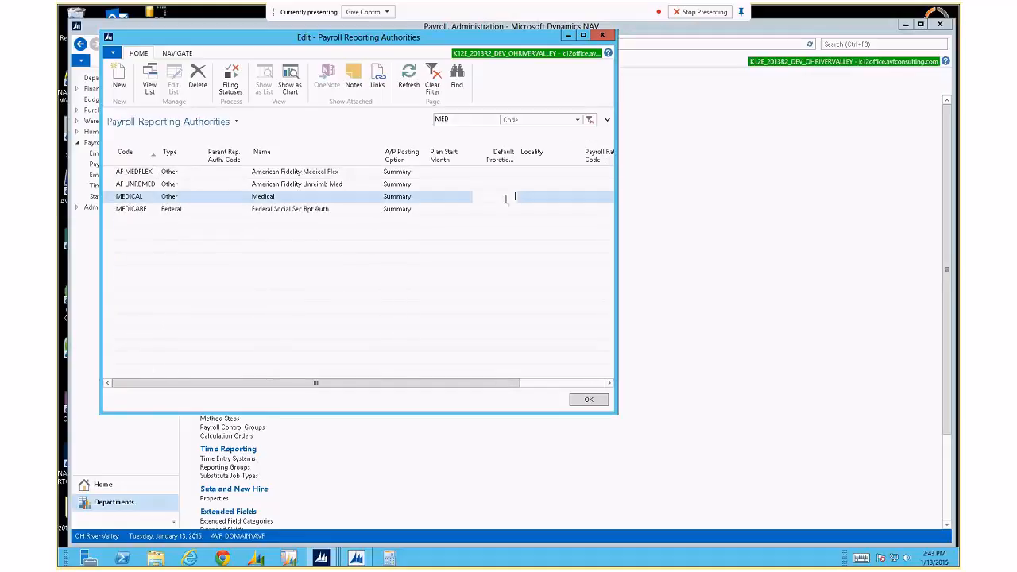
Review MEDICAL's Plan Start Month options, leave it blank, and return to the Payroll page.
key("Up")
key("Down")
key("Left")
key("Left")
key("Right")
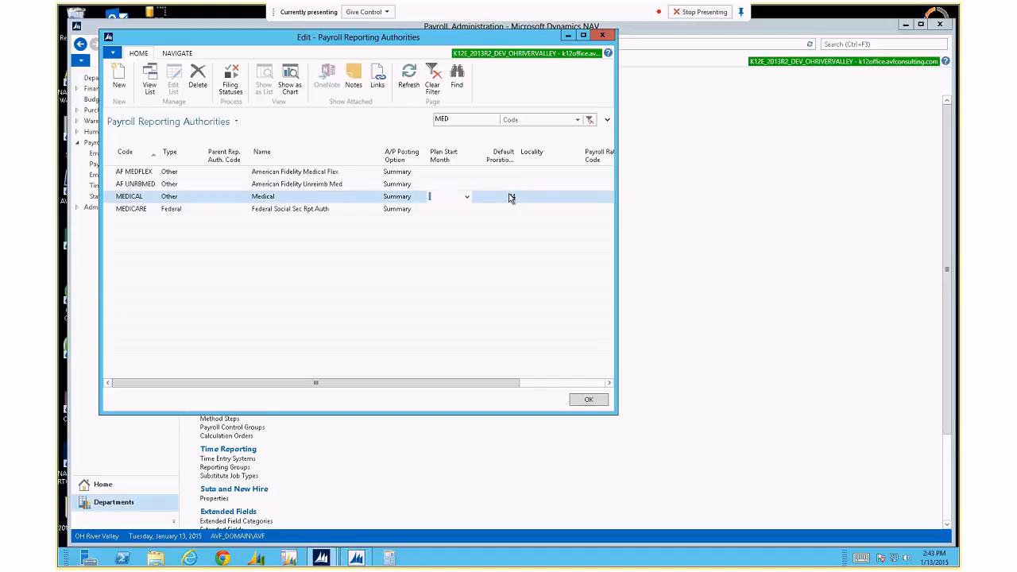
key("F4")
key("Down")
key("Down")
key("Down")
key("Down")
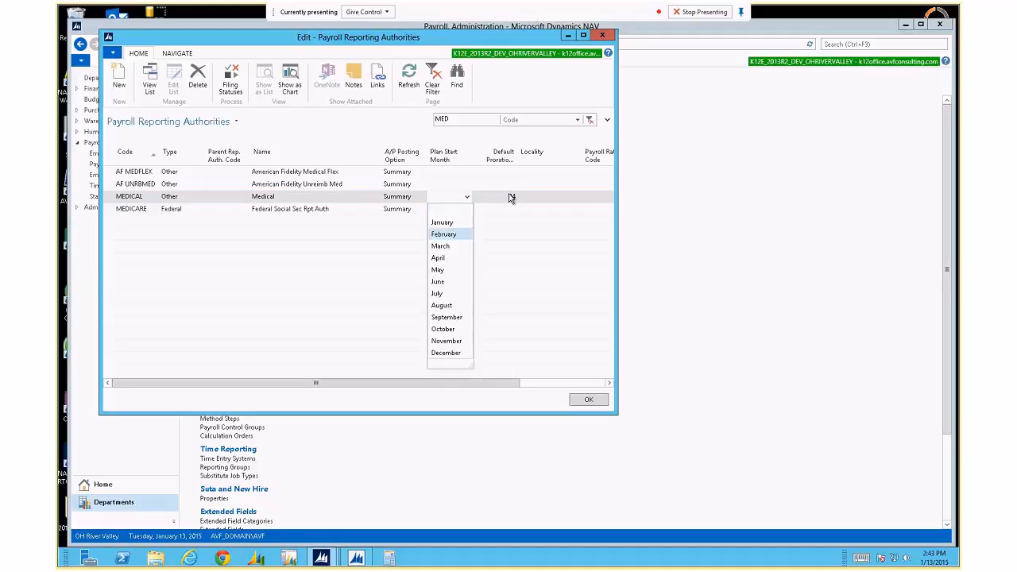
key("Down")
key("Down")
key("Down")
key("Down")
key("Up")
key("Up")
key("Up")
key("Up")
key("Up")
key("Up")
key("Up")
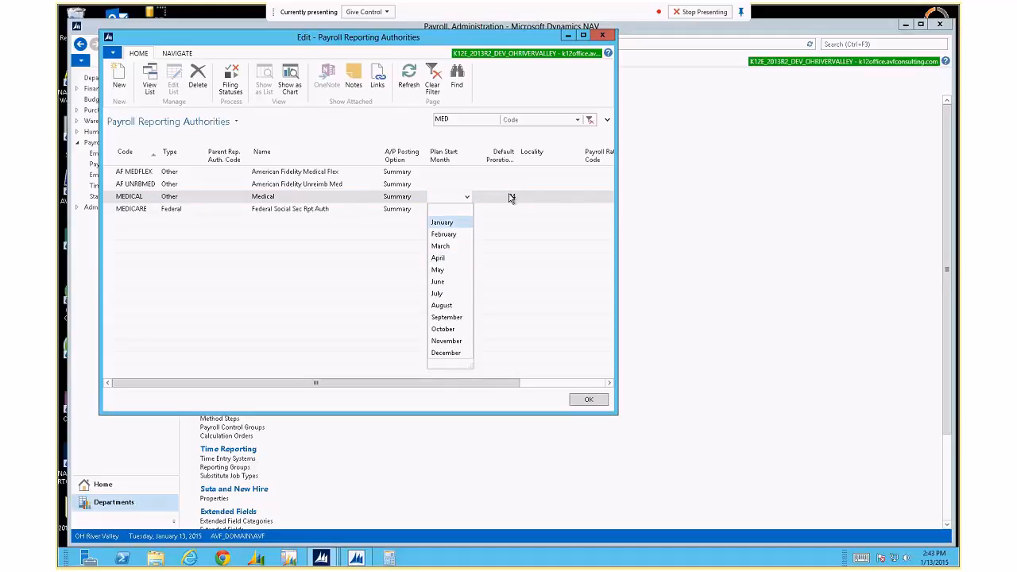
key("Escape")
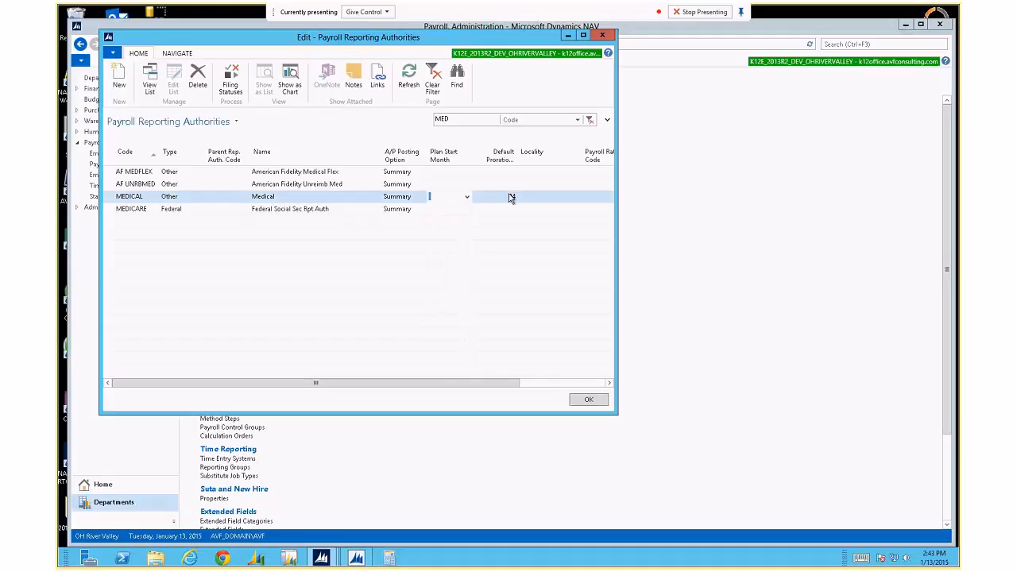
key("shift+Tab")
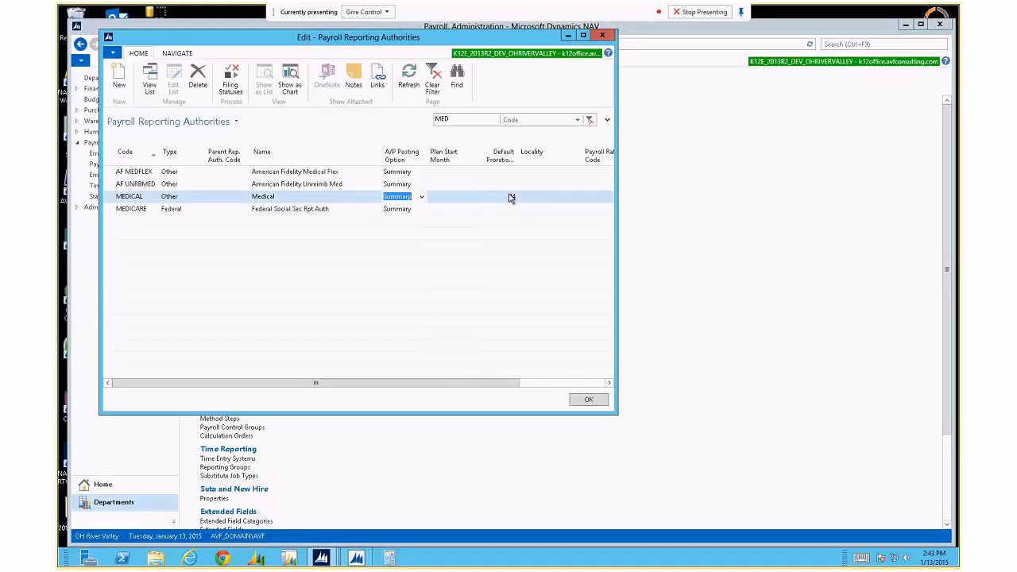
key("Escape")
left_click(256, 44)
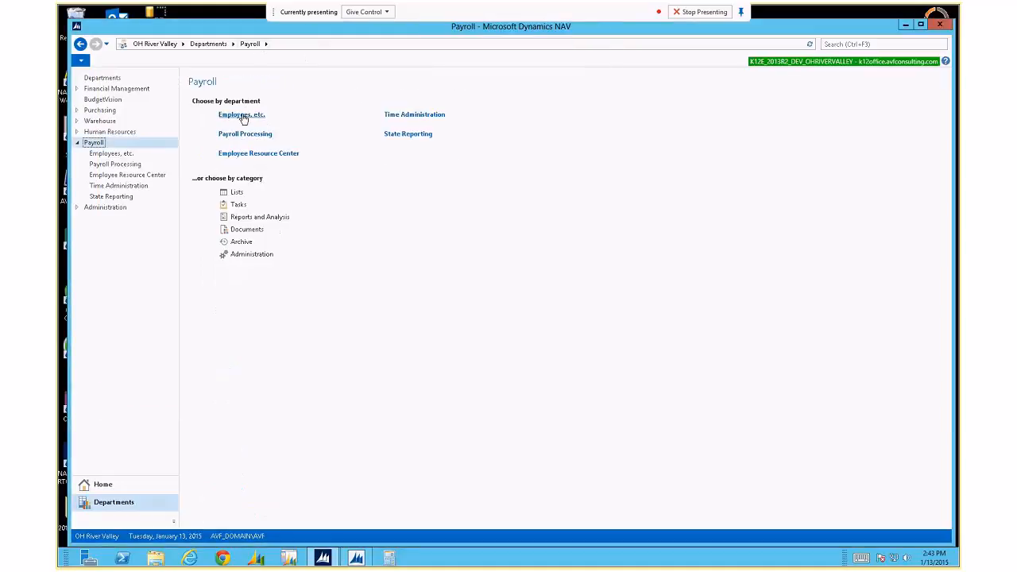
left_click(242, 115)
left_click(222, 116)
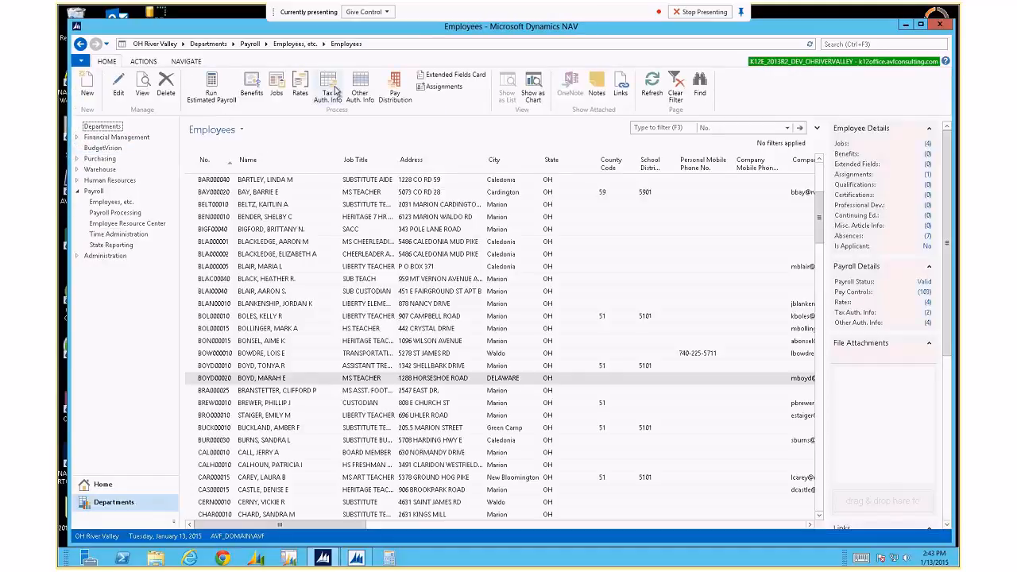
left_click(361, 89)
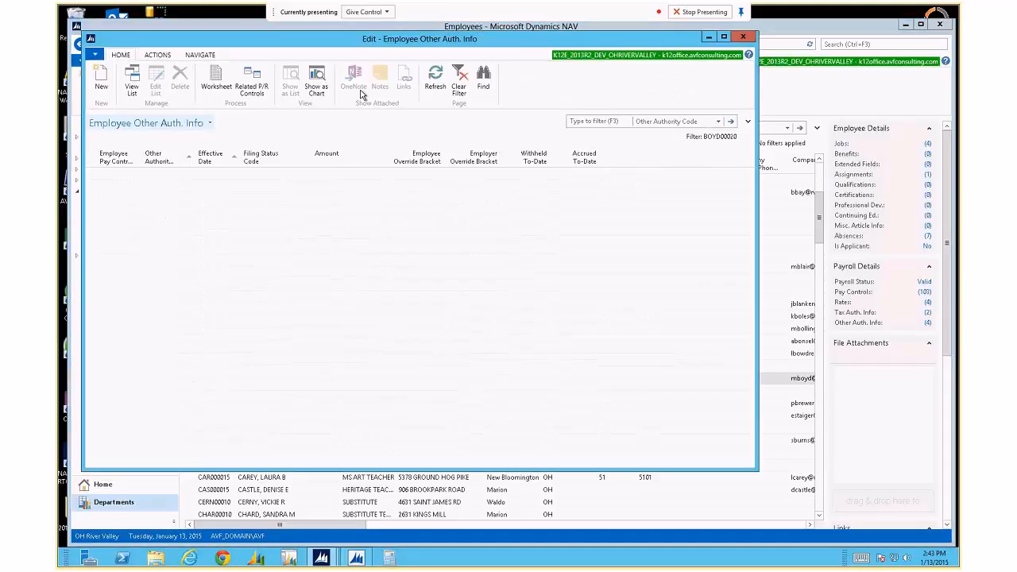
left_click(167, 230)
key("F8")
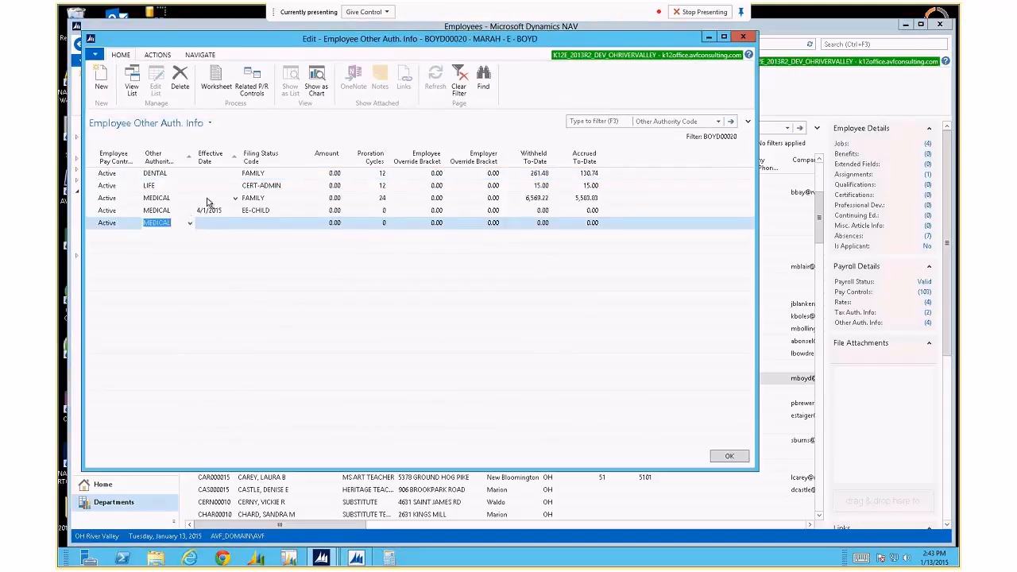
key("Tab")
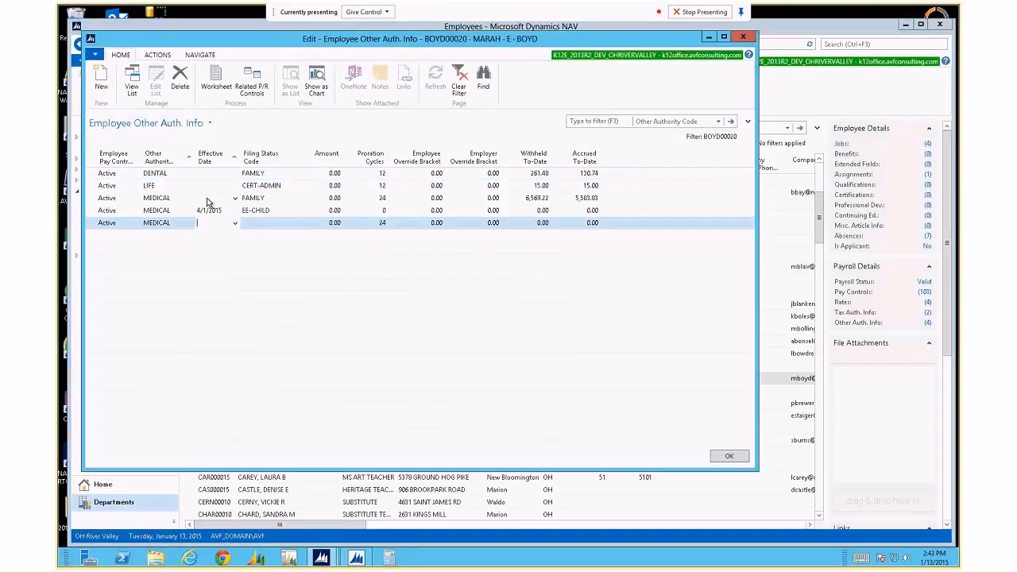
type("5/1/2015")
key("Tab")
key("F8")
key("Tab")
key("Up")
key("Down")
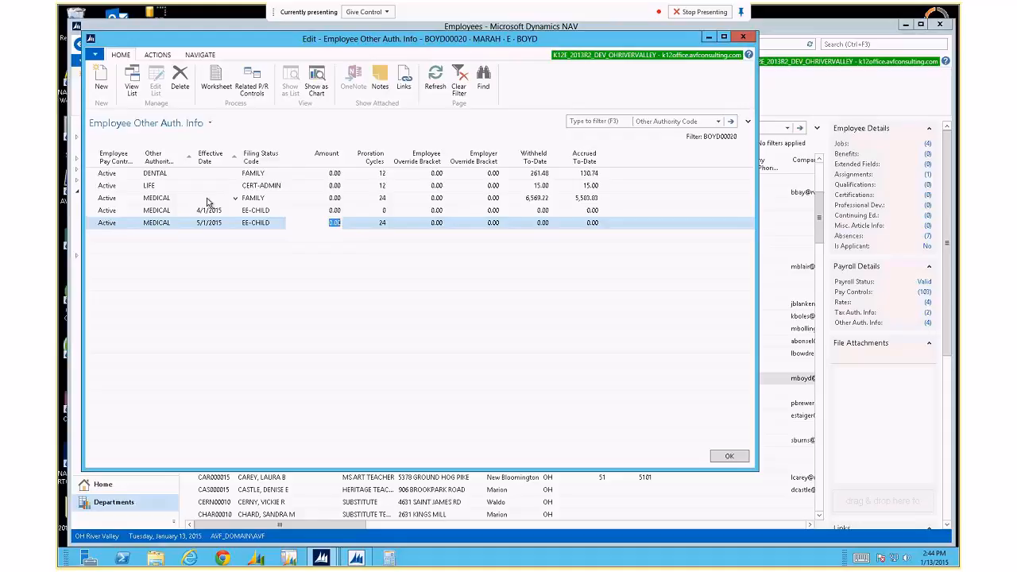
Delete both MEDICAL EE-CHILD lines dated 4/1/2015 and 5/1/2015, then move to LIFE.
key("Up")
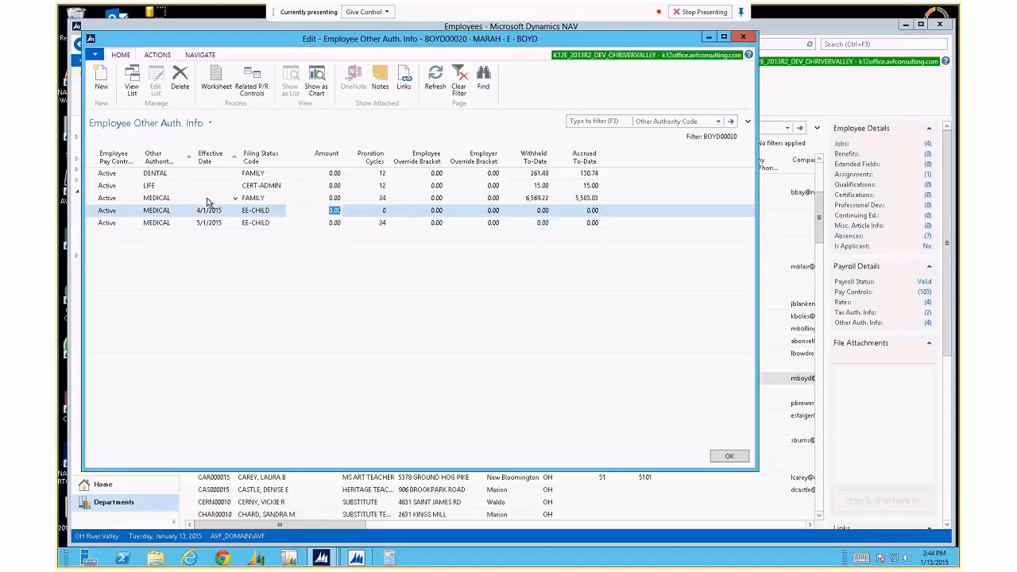
key("shift+Down")
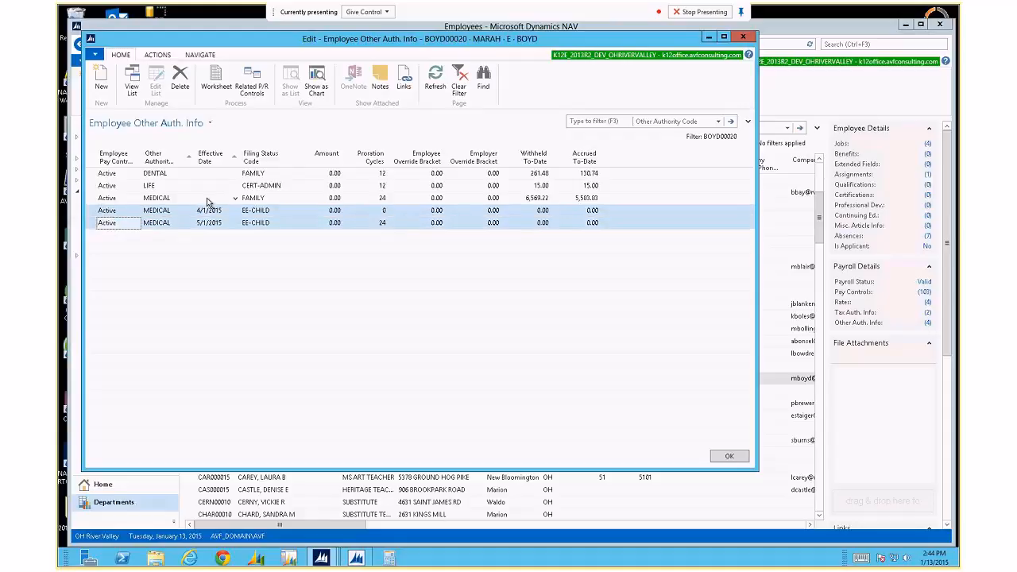
key("ctrl+Delete")
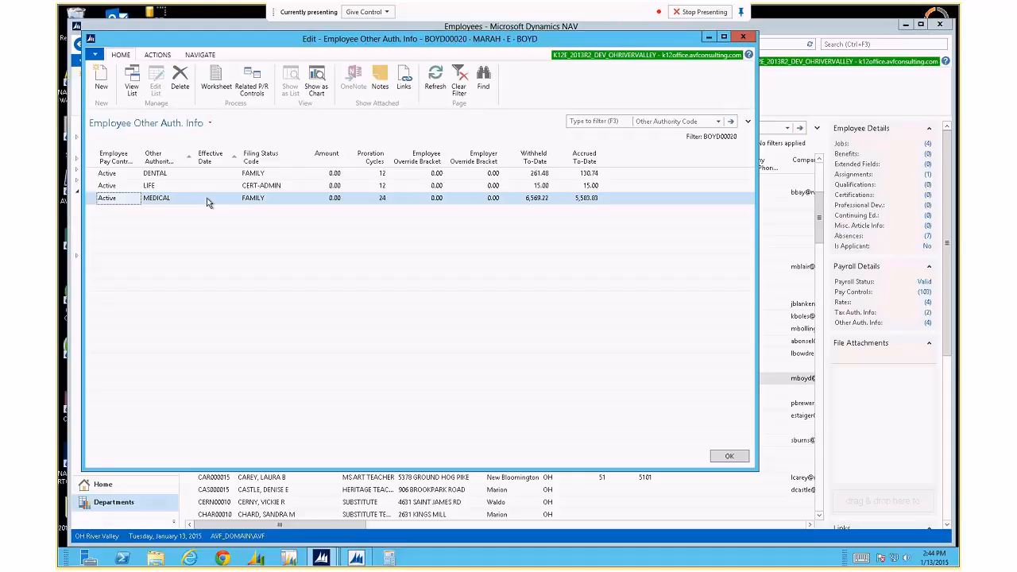
key("Up")
key("Right")
key("Right")
key("Right")
key("Right")
key("Right")
key("Left")
key("Left")
key("Left")
key("Left")
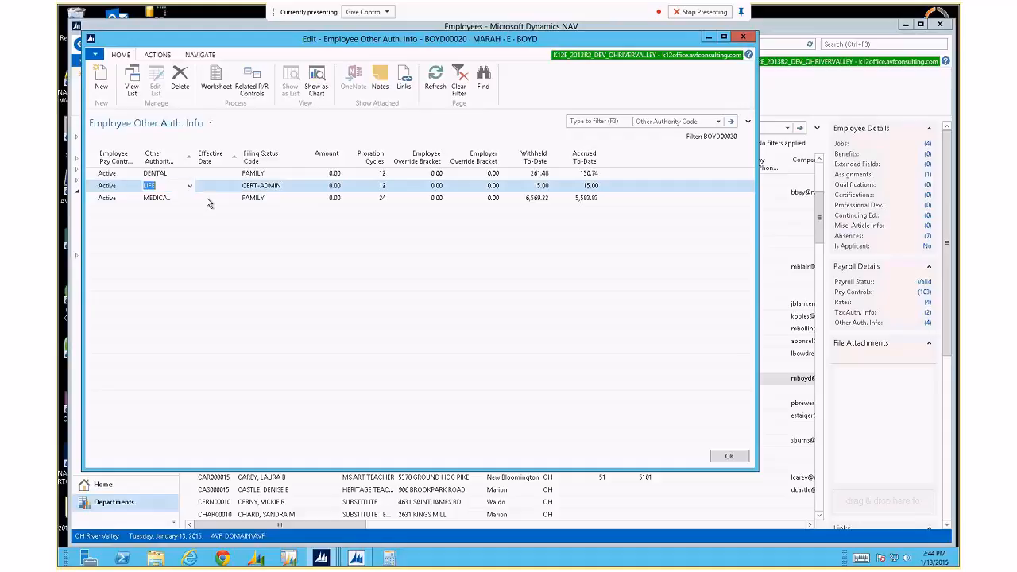
Open the LIFE line's related payroll controls and review the AC LIFE control card.
left_click(253, 83)
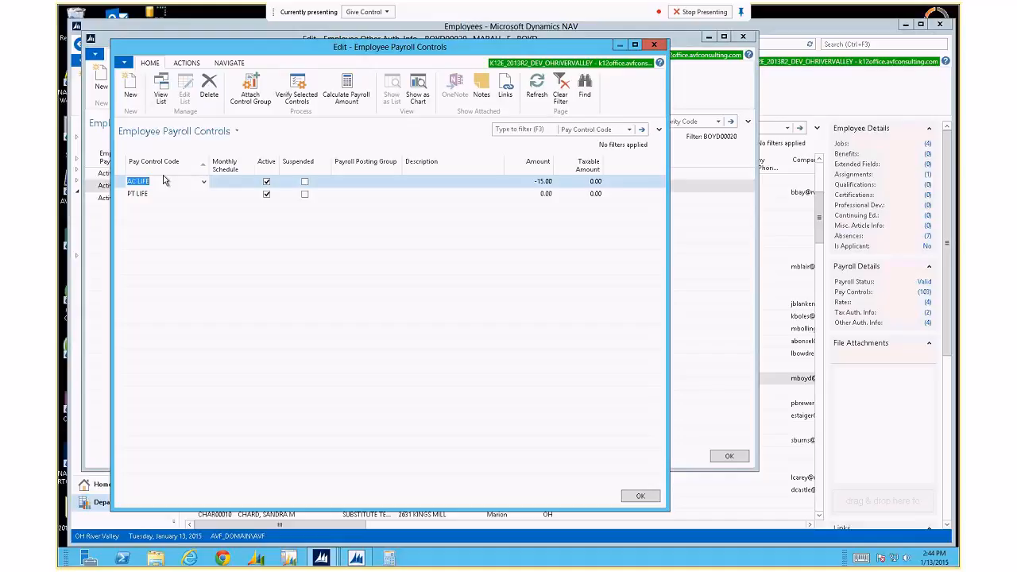
left_click(204, 182)
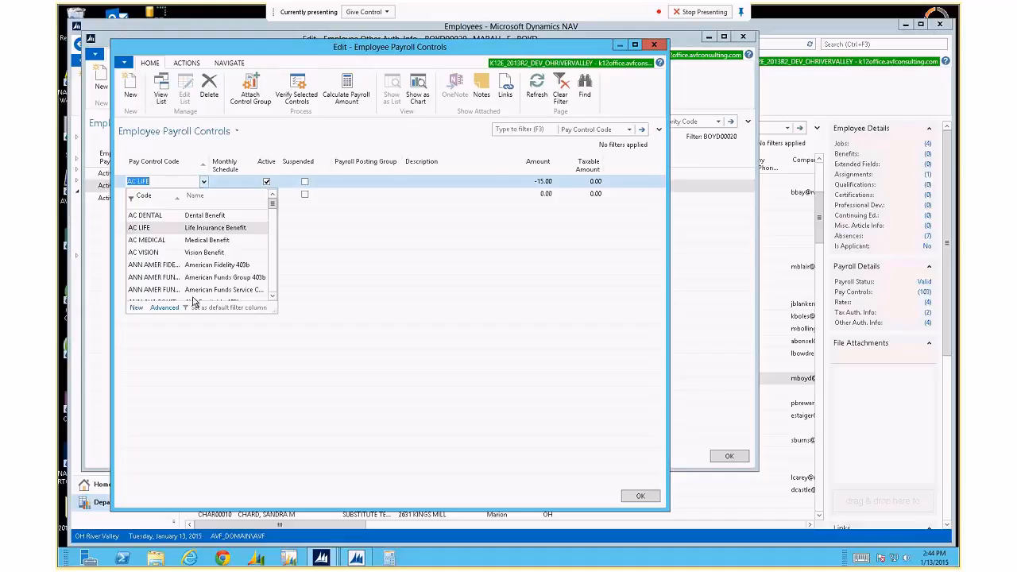
left_click(169, 308)
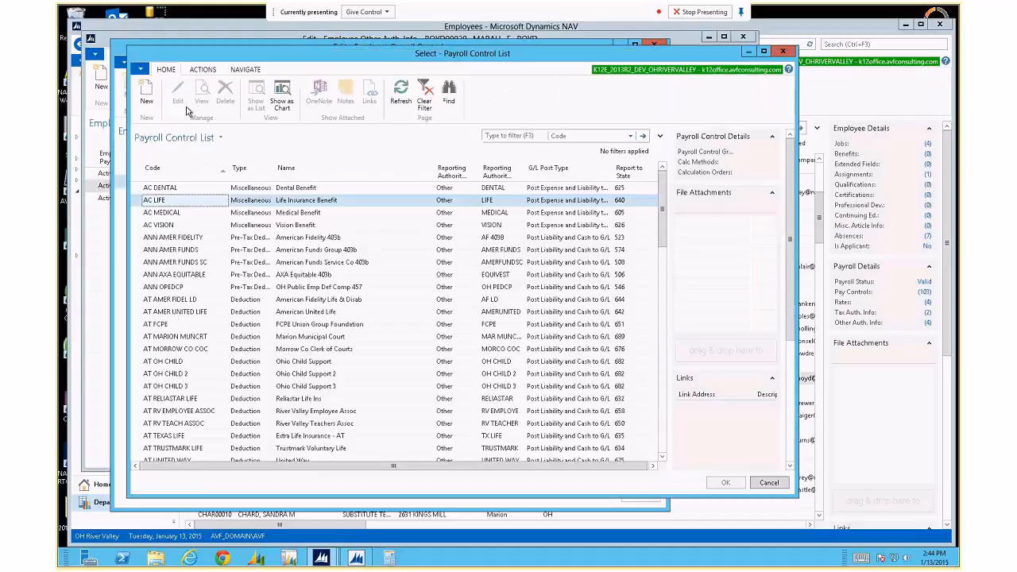
left_click(179, 94)
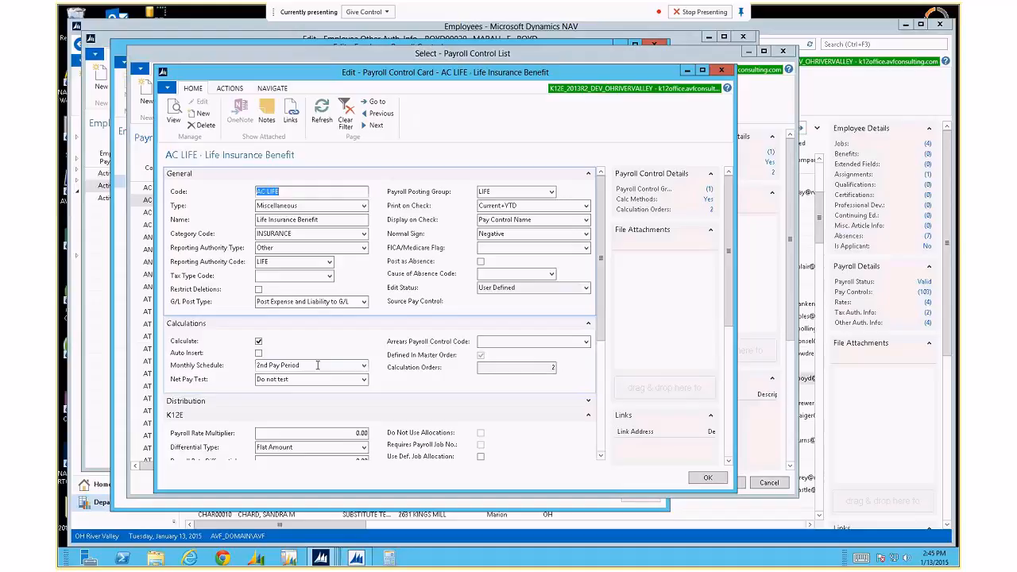
key("Escape")
key("Escape")
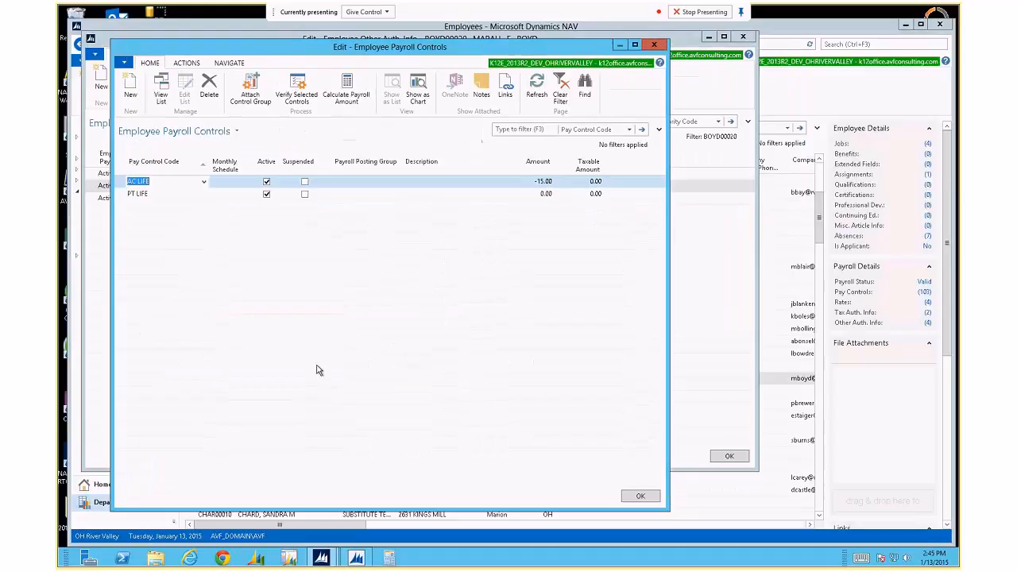
key("Escape")
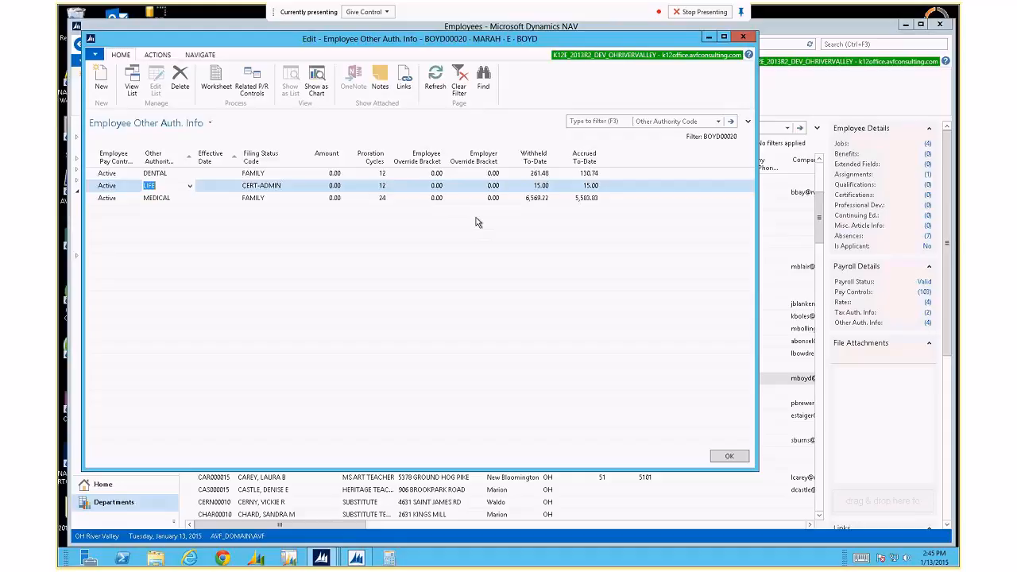
Move to the MEDICAL line and run Worksheet, which warns a Plan Start Month is required.
key("Tab")
key("Tab")
key("Tab")
key("Tab")
key("Tab")
key("Tab")
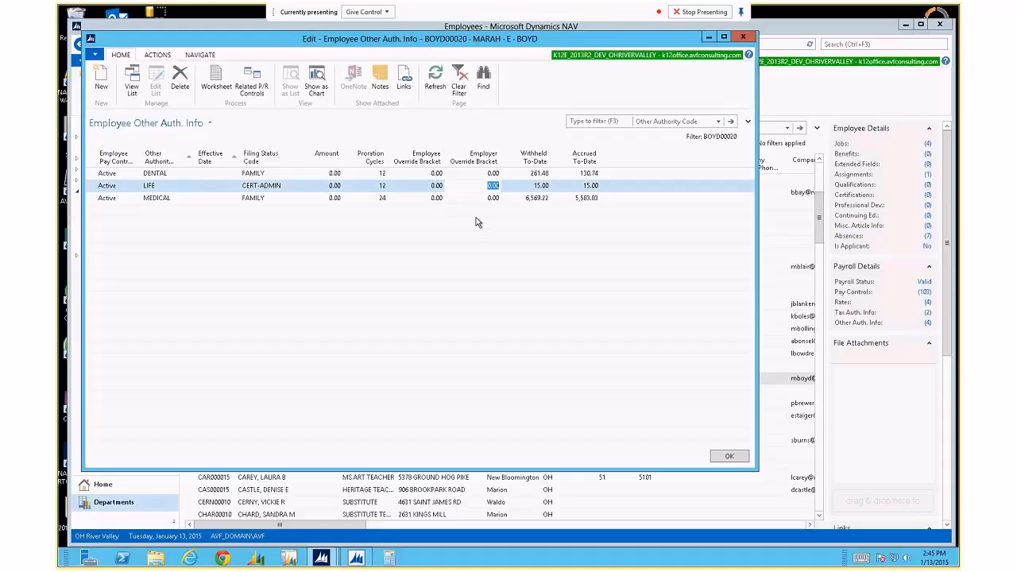
key("shift+Tab")
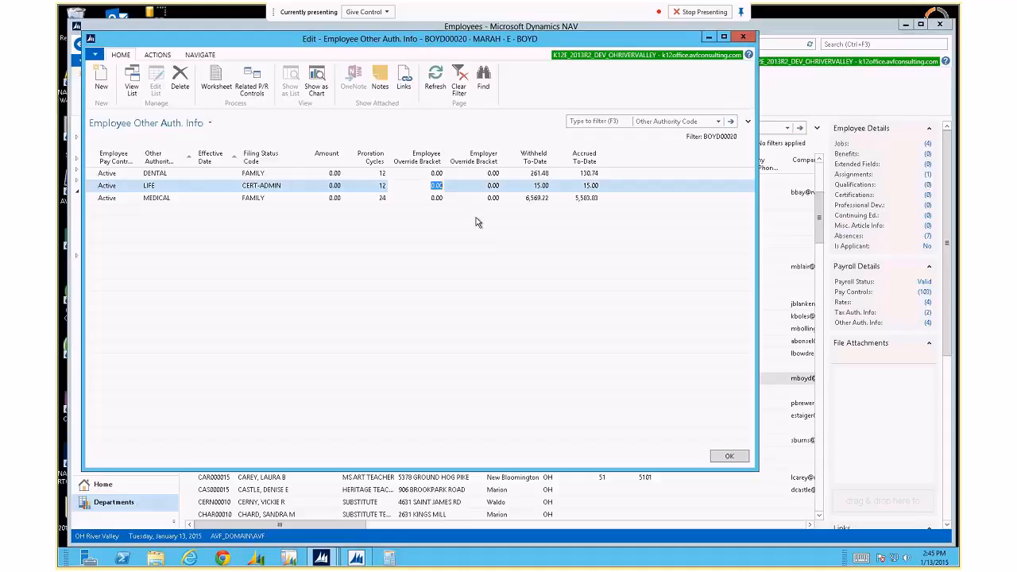
key("Down")
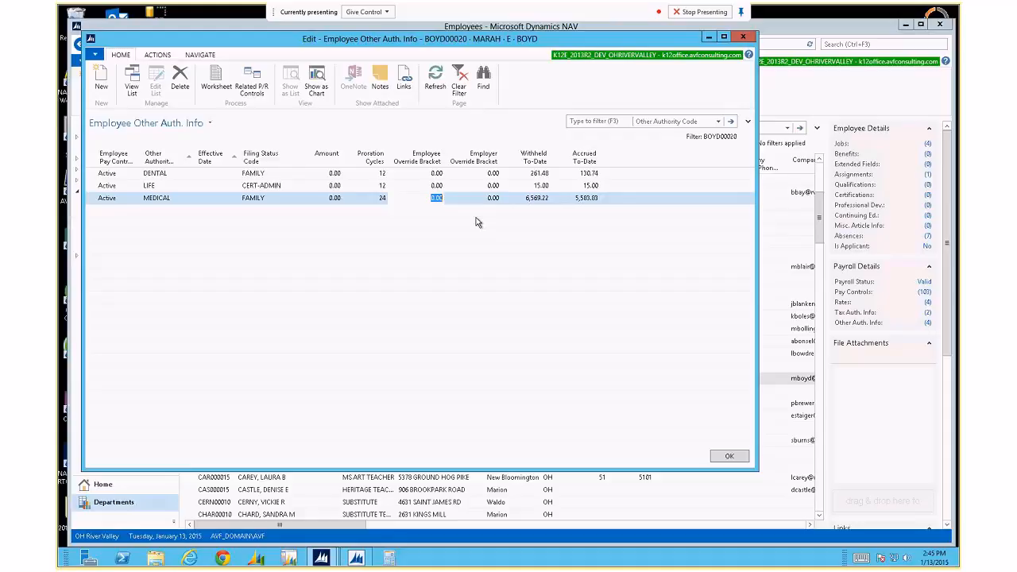
key("shift+Tab")
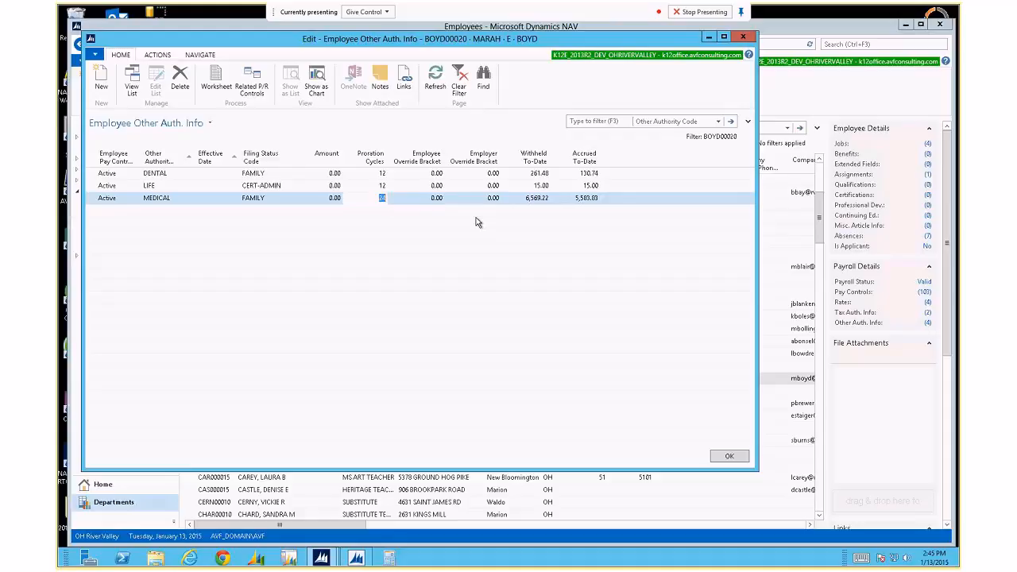
key("Tab")
key("shift+Tab")
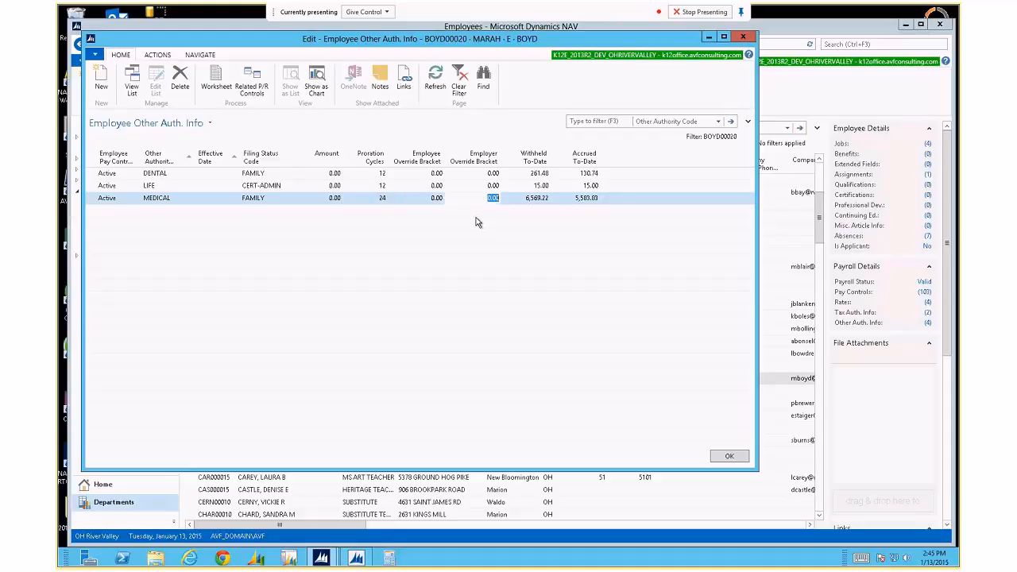
left_click(215, 85)
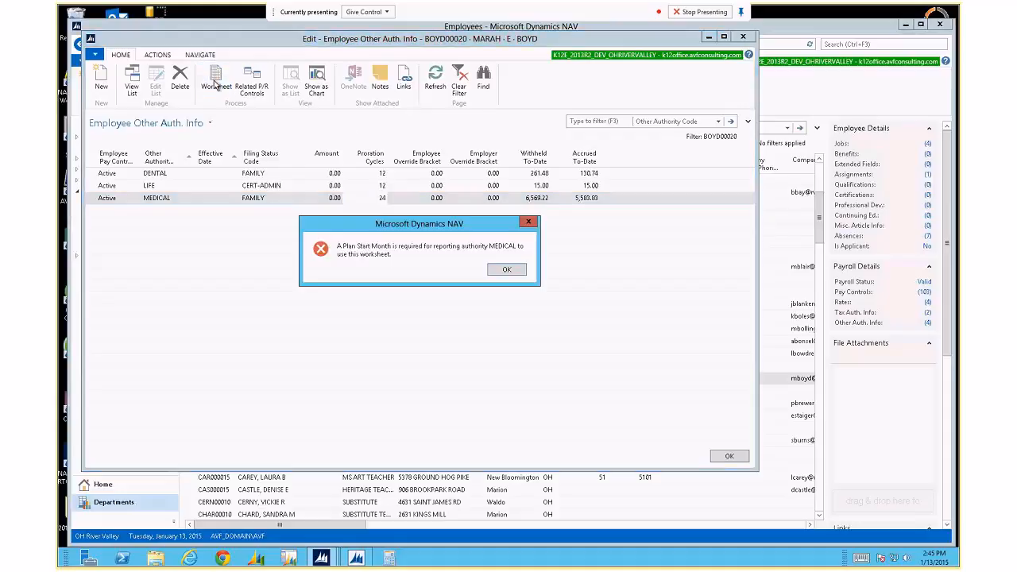
Acknowledge the Plan Start Month error with OK.
left_click(508, 271)
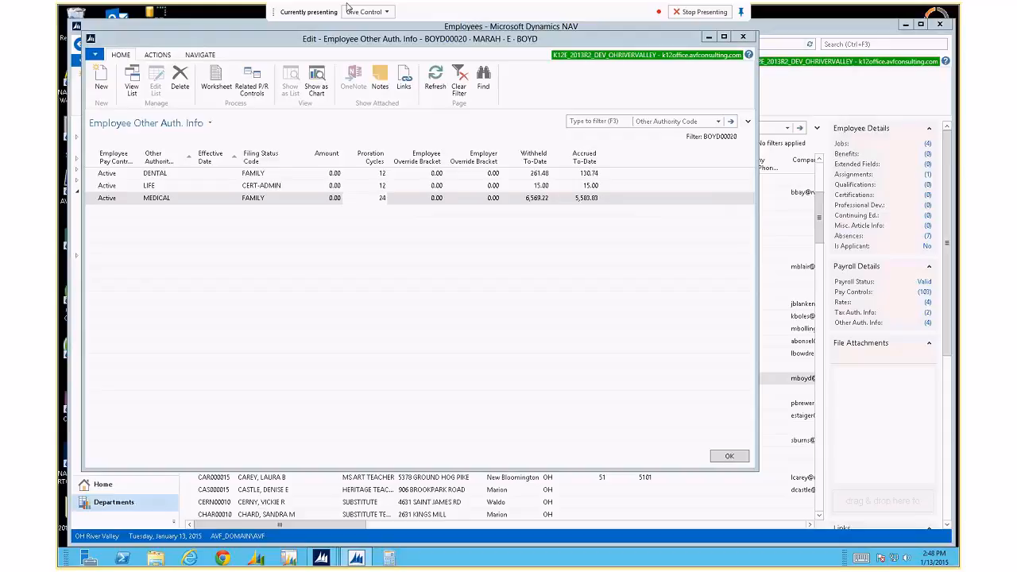
From the MEDICAL related payroll controls, view AC MEDICAL's 'Use Bracket Rate x Union Rate (ER)' calculation method lines.
left_click(245, 85)
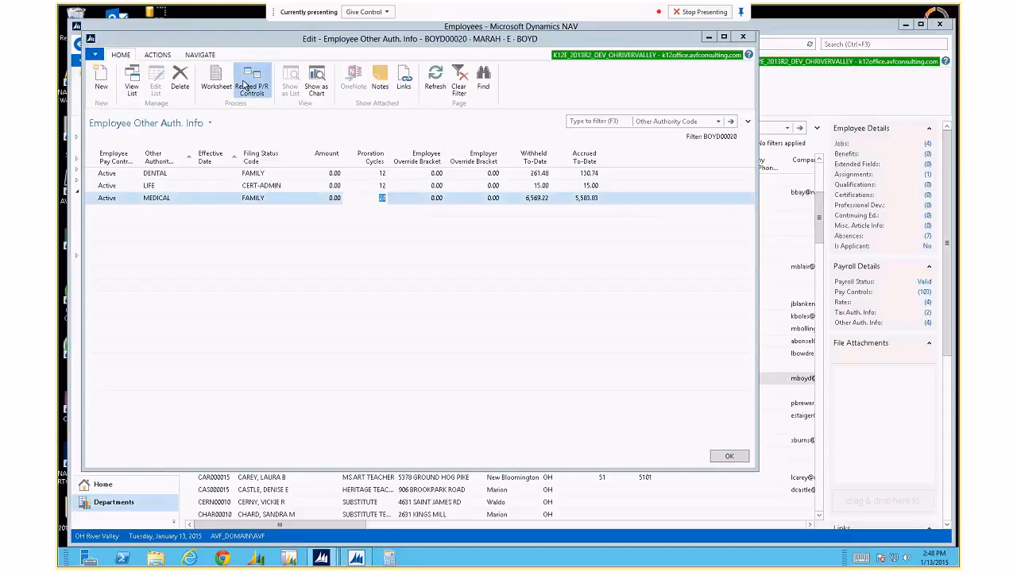
left_click(204, 182)
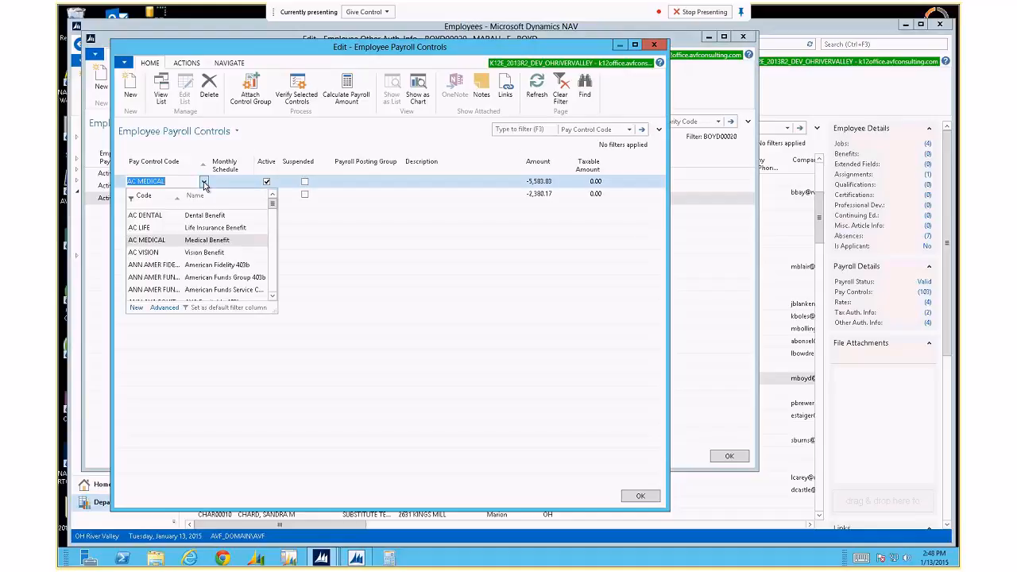
left_click(169, 312)
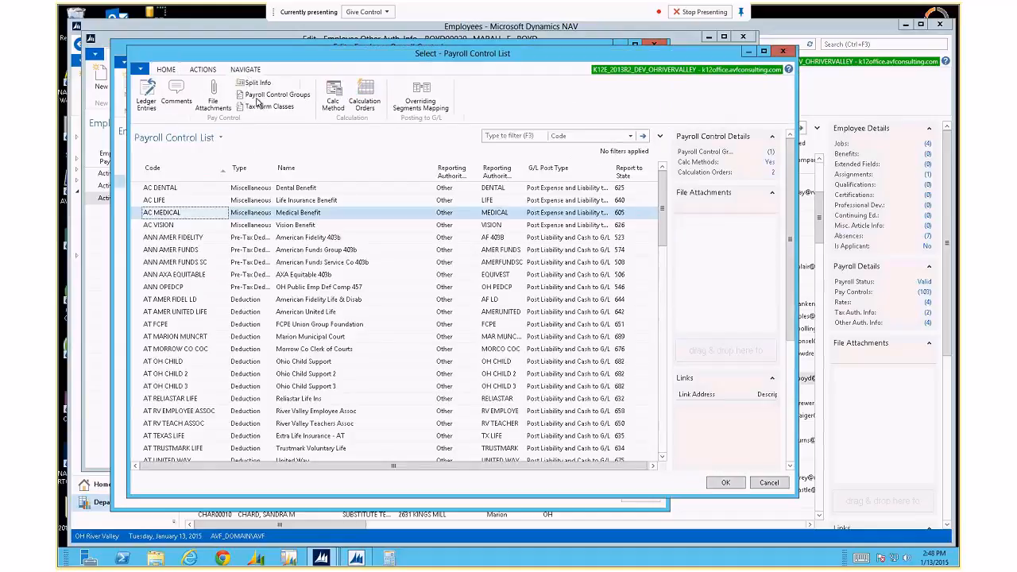
left_click(336, 97)
left_click(279, 104)
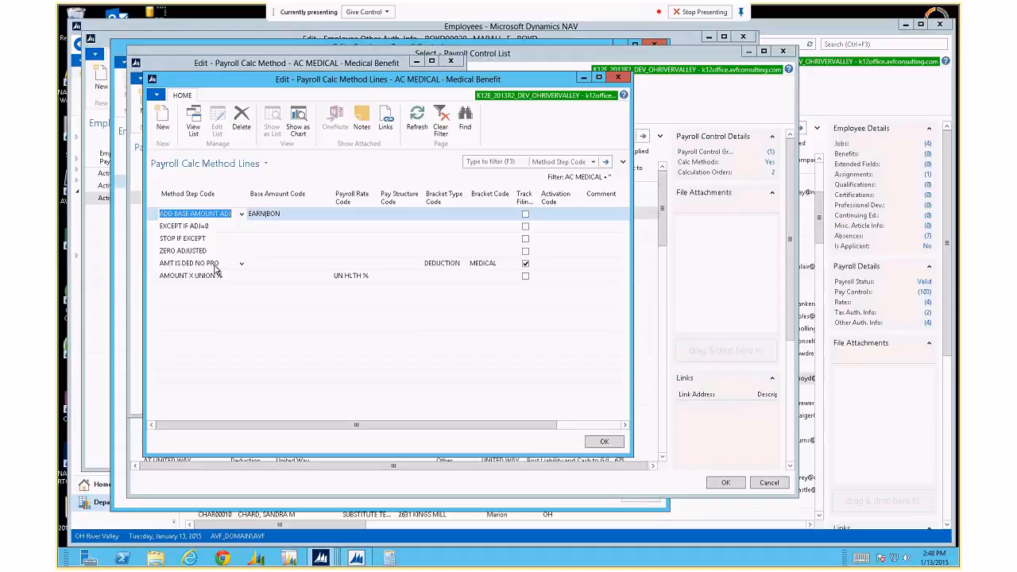
key("Escape")
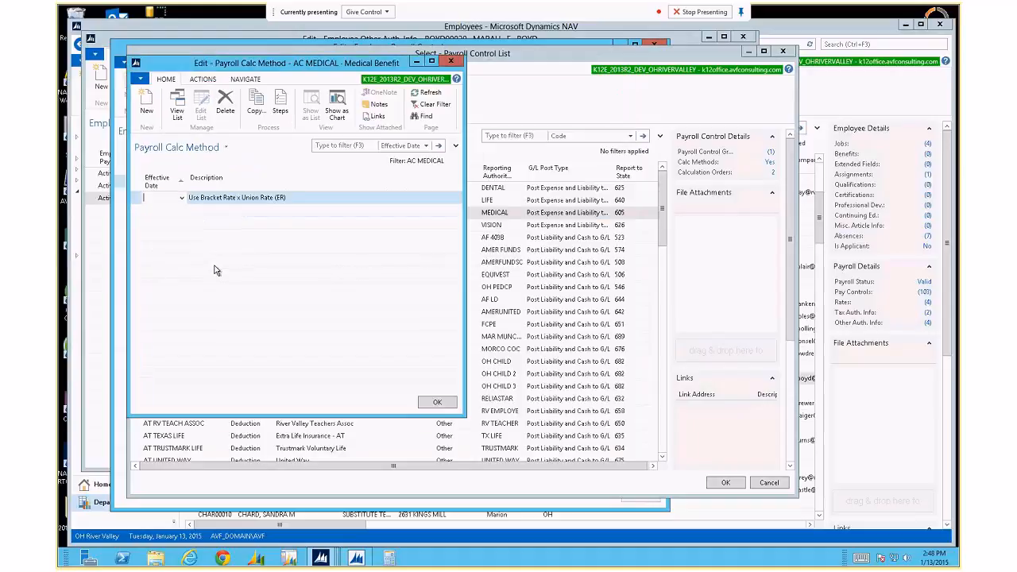
key("Escape")
key("Escape")
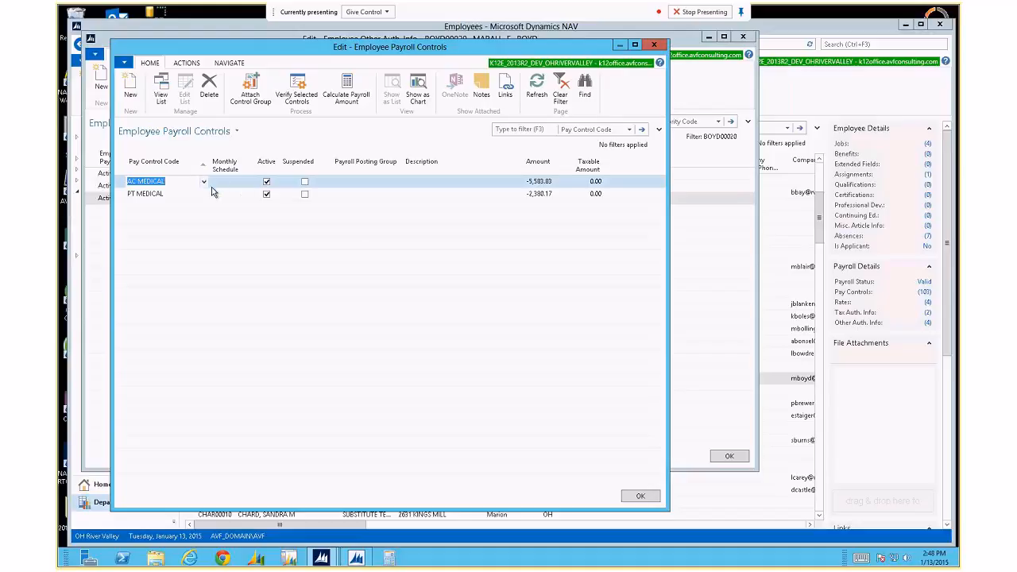
Reopen the MEDICAL payroll controls and review the AC MEDICAL (Medical Benefit) payroll control card.
key("Escape")
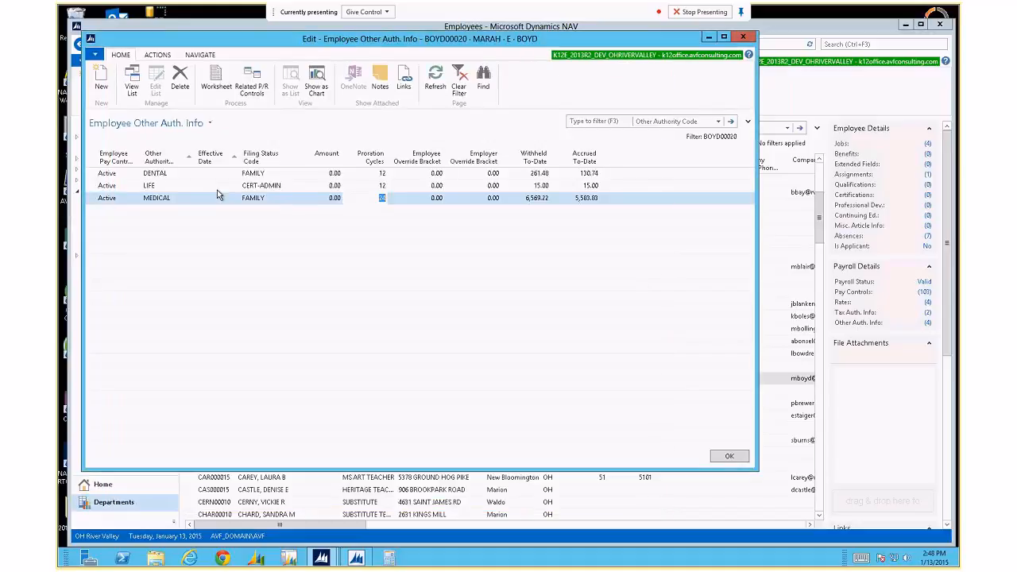
left_click(252, 82)
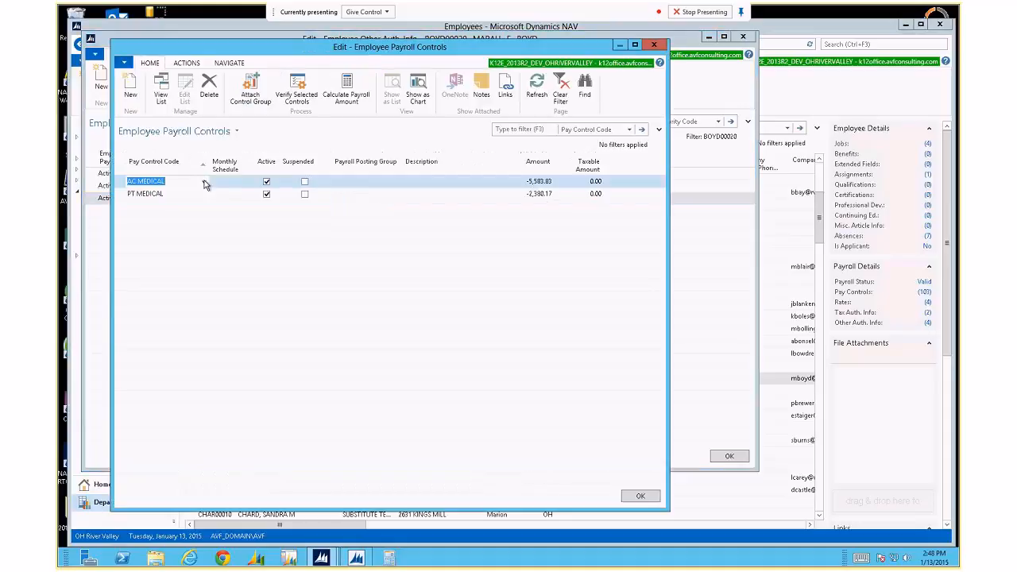
left_click(203, 182)
left_click(164, 307)
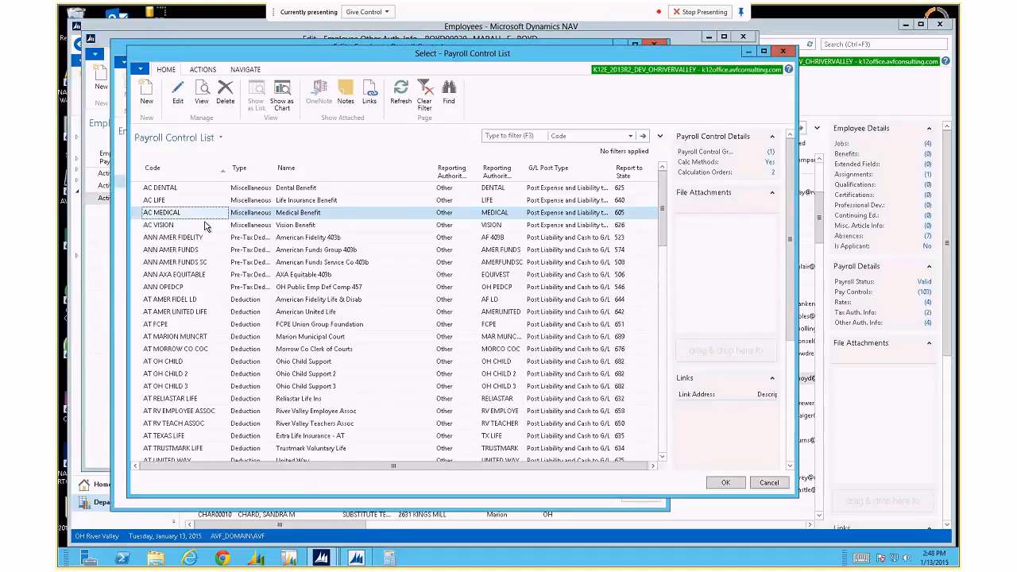
left_click(178, 94)
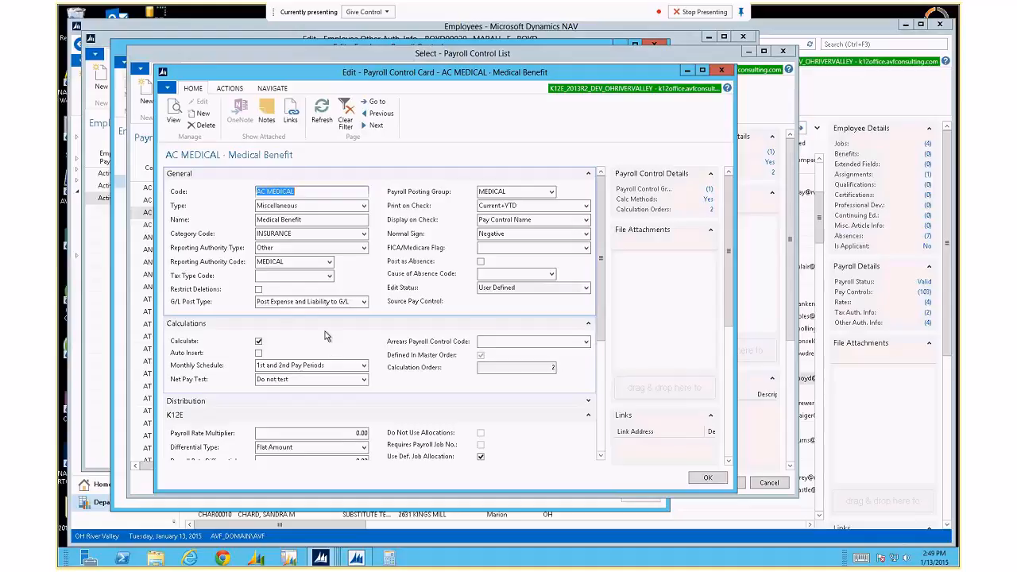
key("Escape")
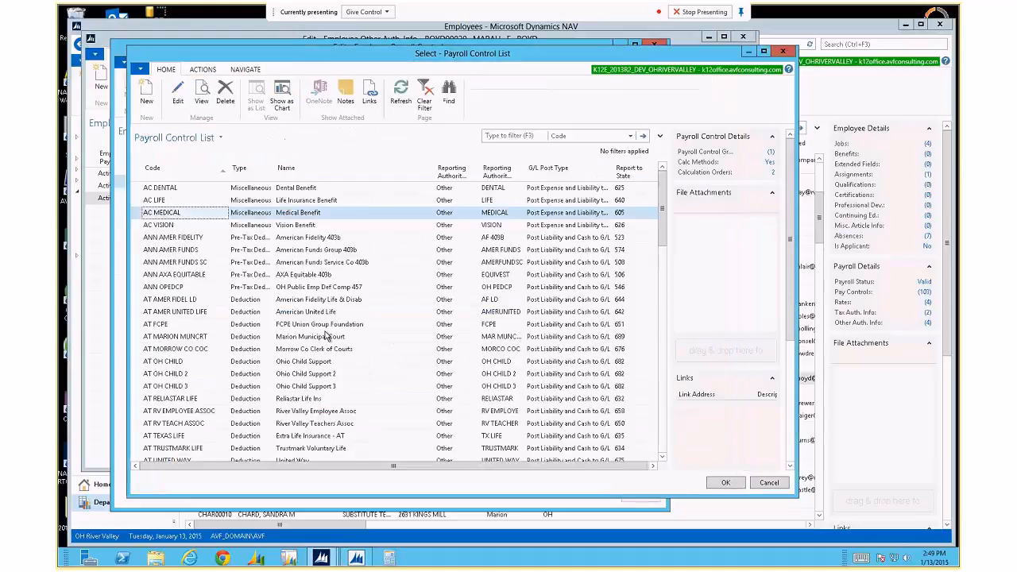
key("Escape")
key("Escape")
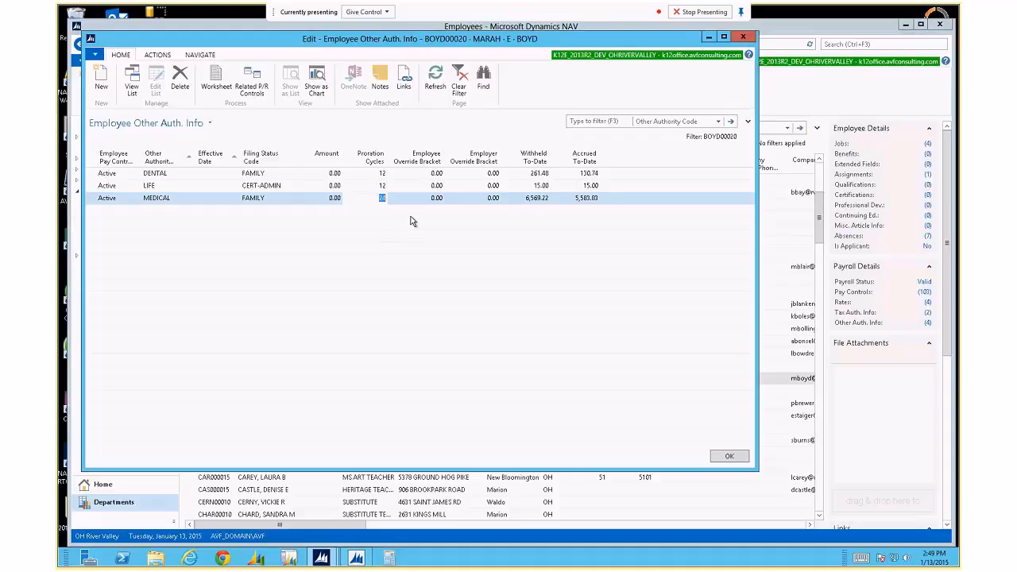
Close Other Auth. Info and bring up the employee's Pay Distribution from the Employees list.
left_click(745, 37)
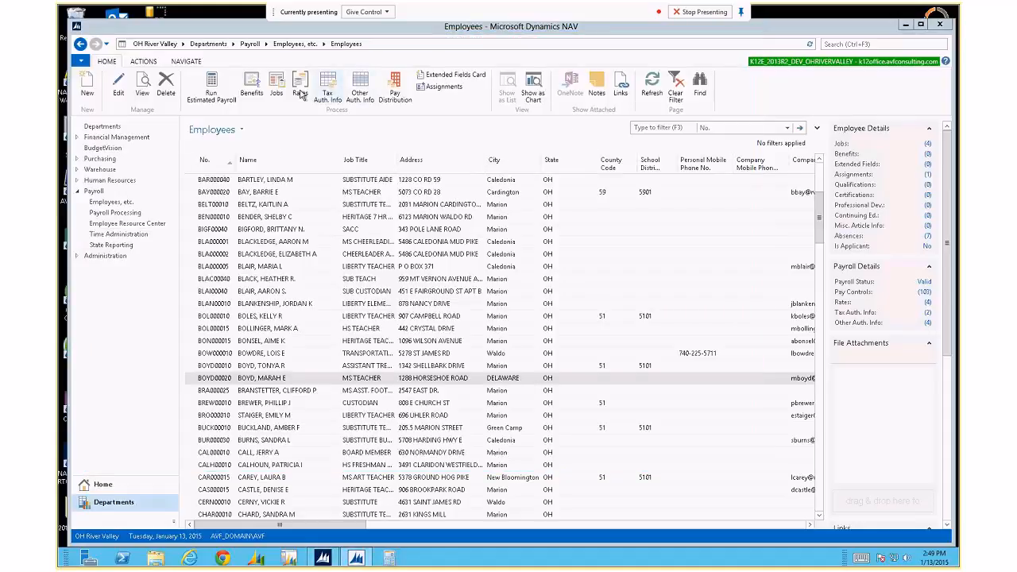
left_click(395, 90)
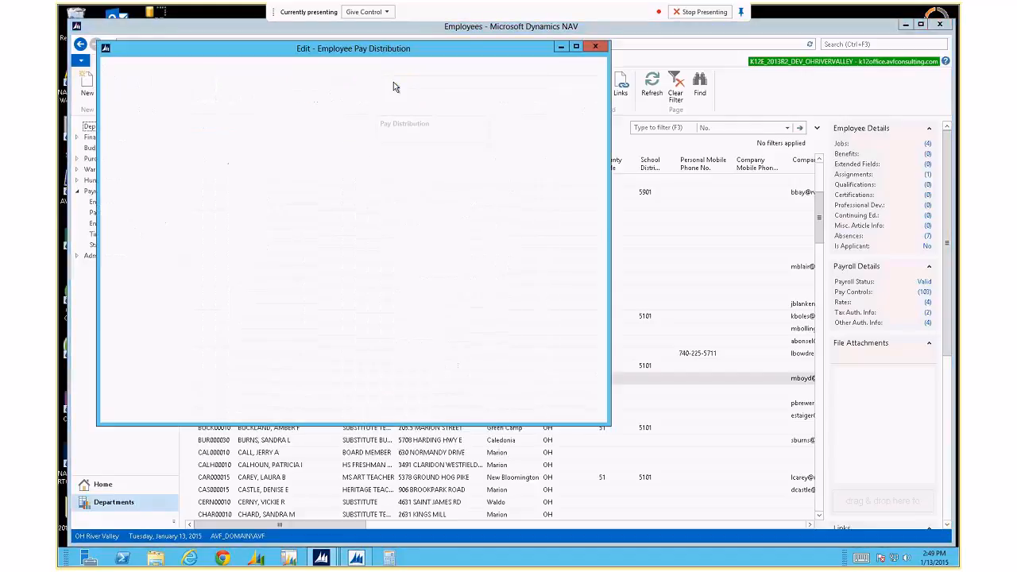
Enlarge the window, widen the Remainder column, and add the Blocked and Pay Distribution Type columns.
left_click_drag(607, 424, 690, 457)
left_click_drag(404, 205, 514, 200)
right_click(464, 203)
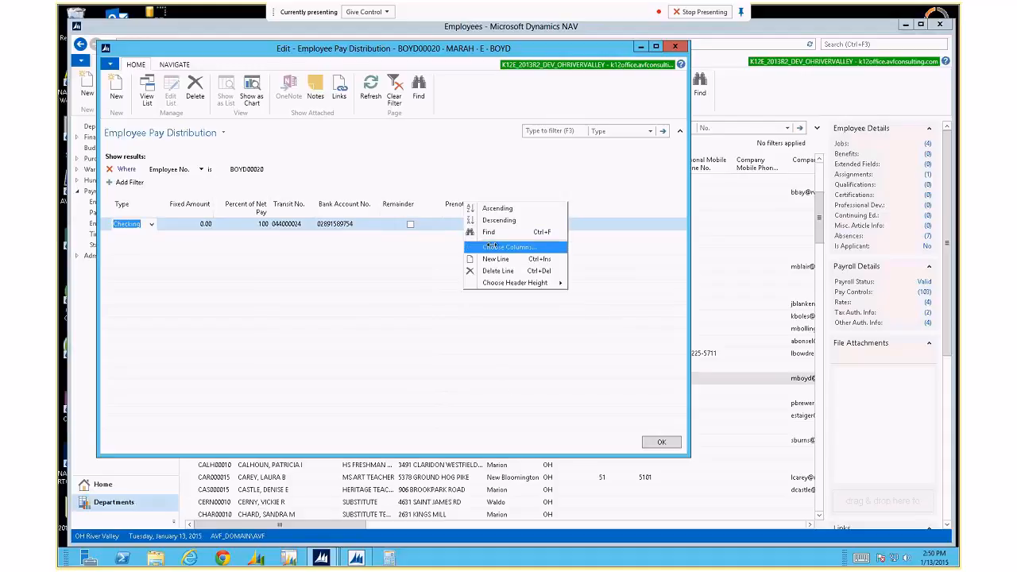
left_click(493, 247)
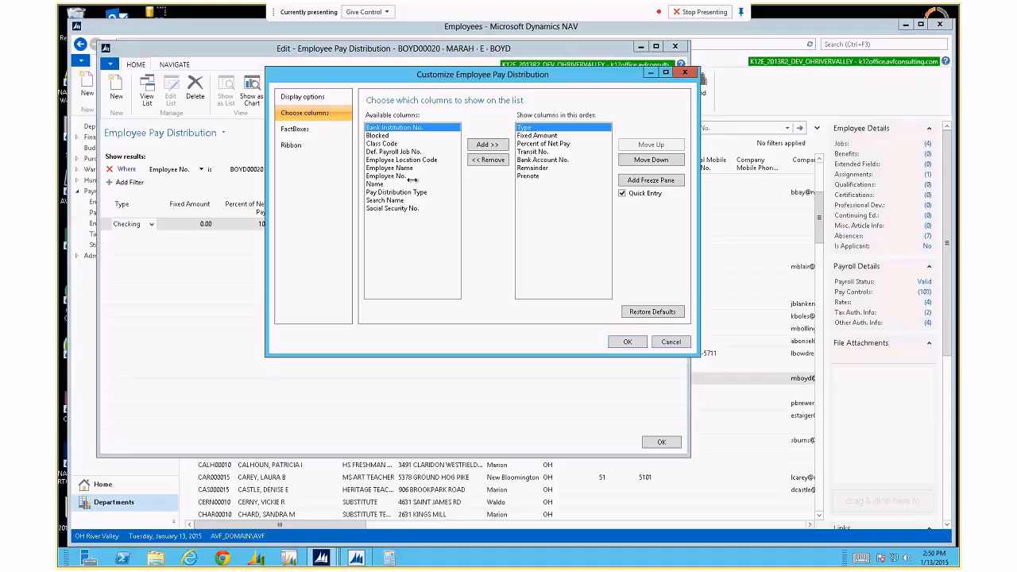
left_click(381, 136)
left_click(484, 145)
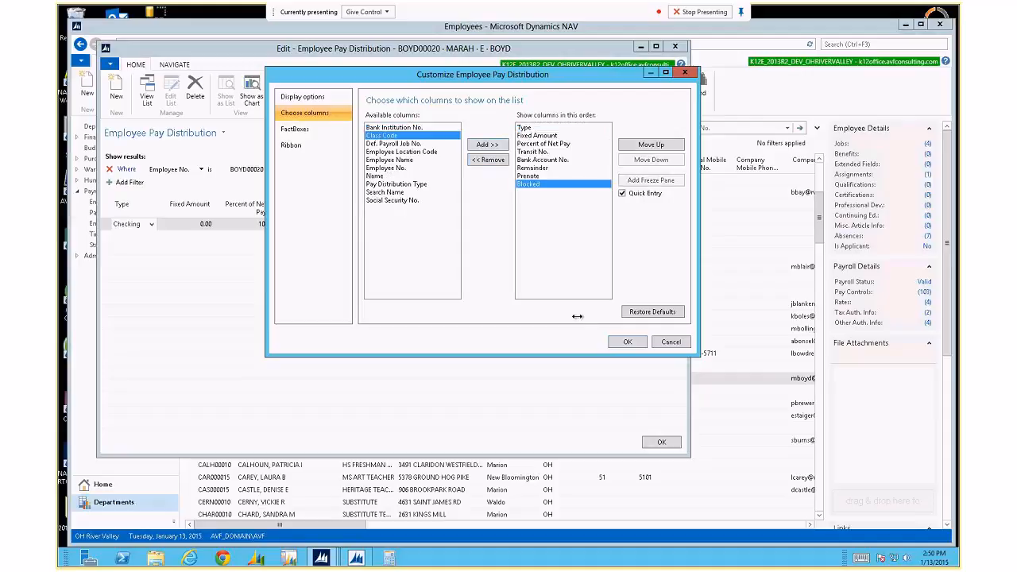
left_click(410, 185)
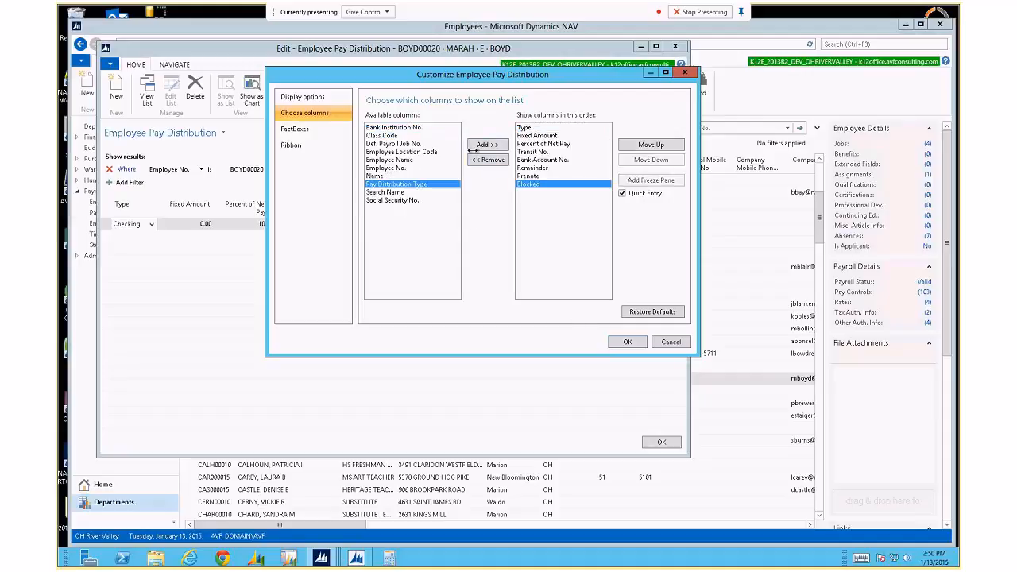
left_click(625, 341)
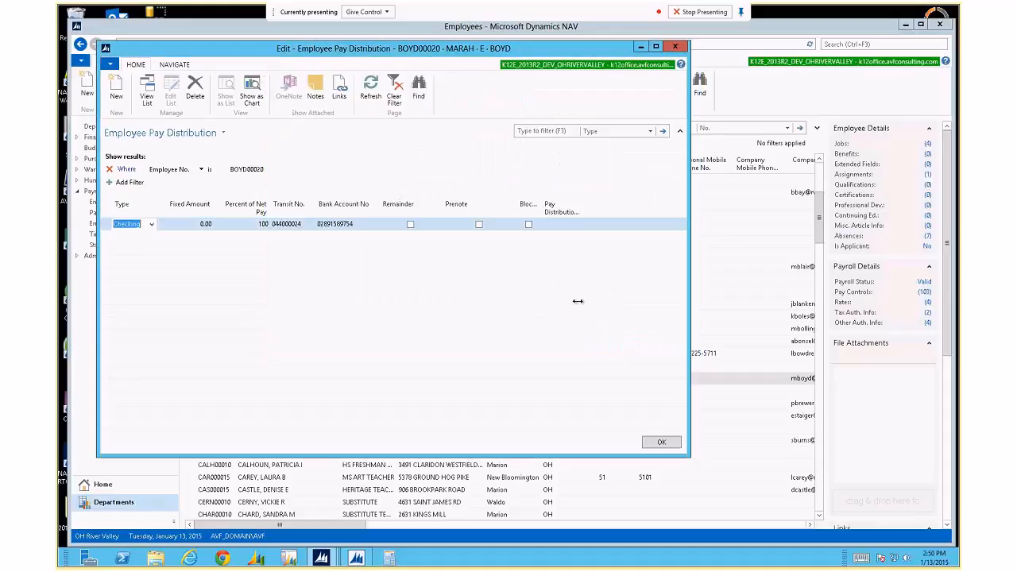
Widen the window and the Pay Distribution Type column to show its full header.
left_click(578, 301)
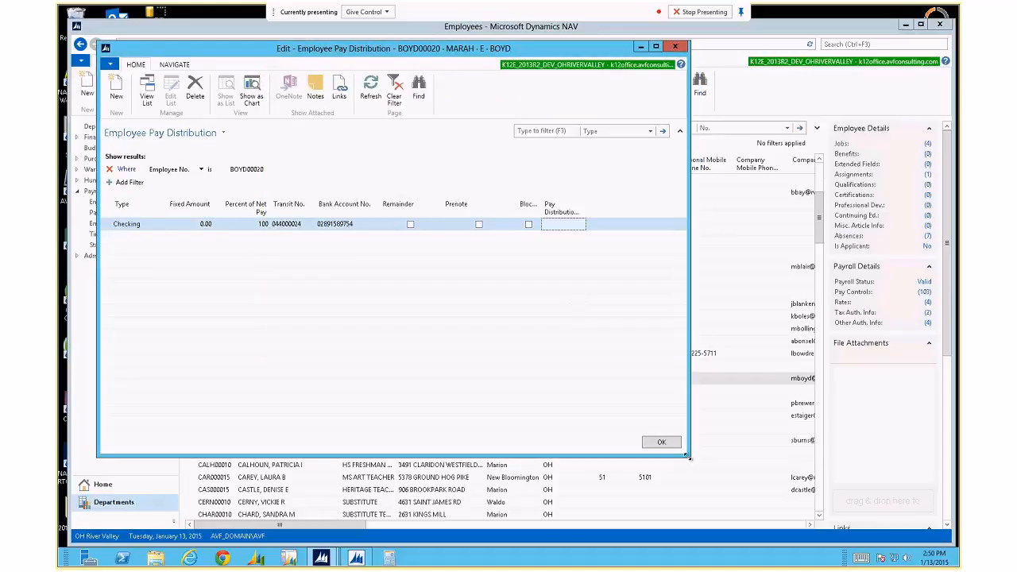
left_click_drag(689, 458, 777, 457)
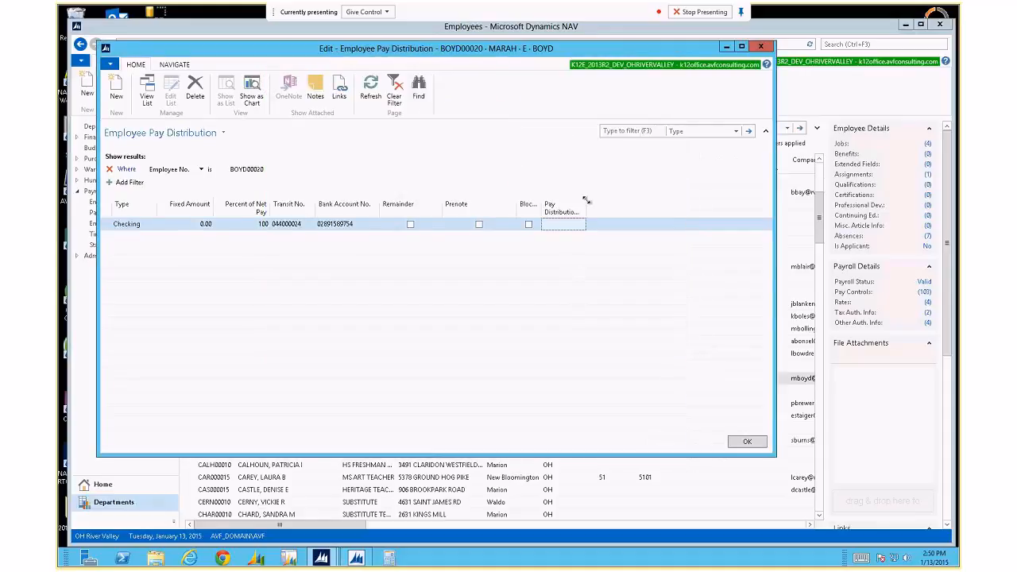
left_click_drag(584, 202, 620, 203)
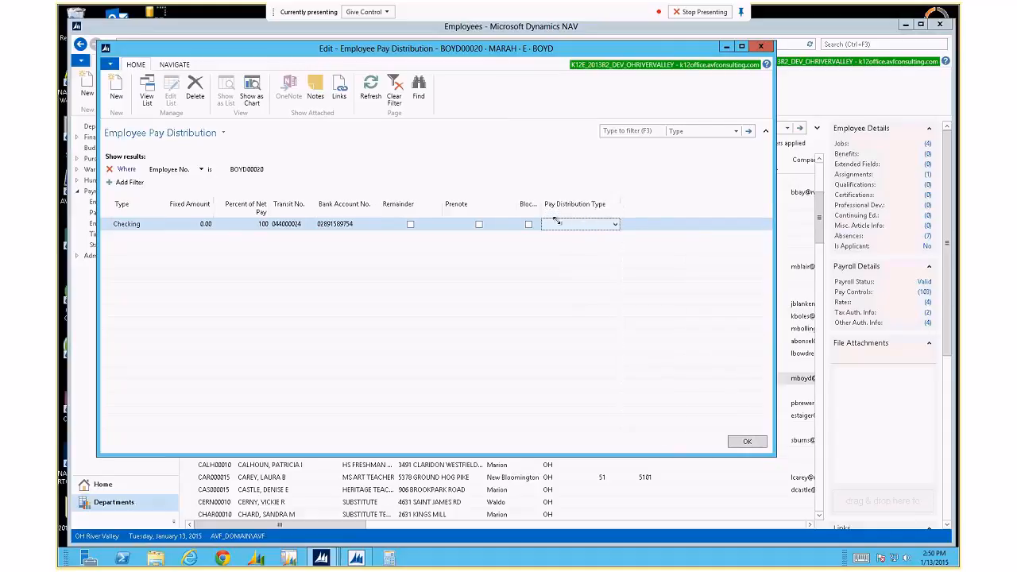
Try changing the bank account number's last digit to 5, then discard the rejected change.
left_click(362, 225)
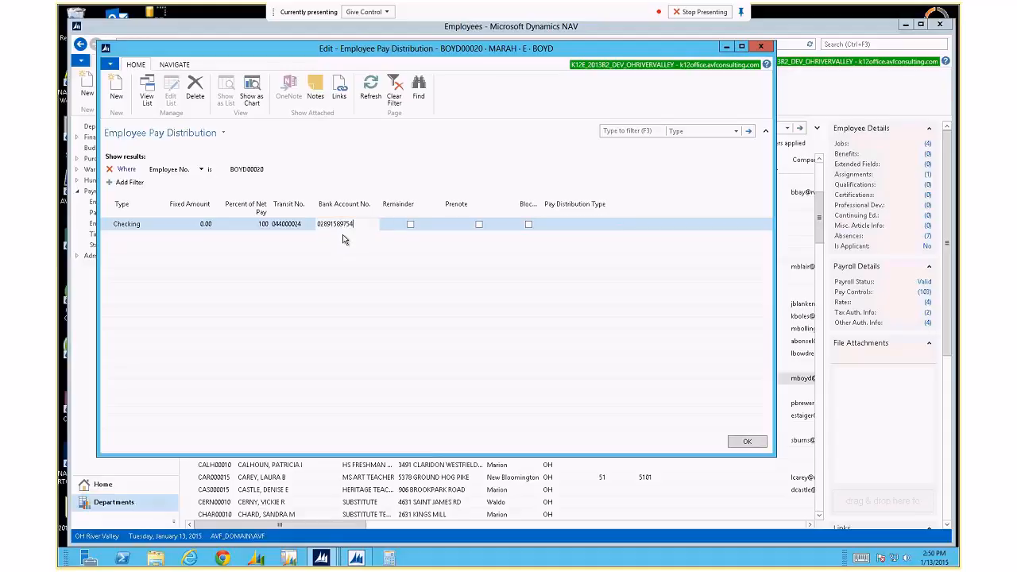
key("BackSpace")
type("5")
key("Tab")
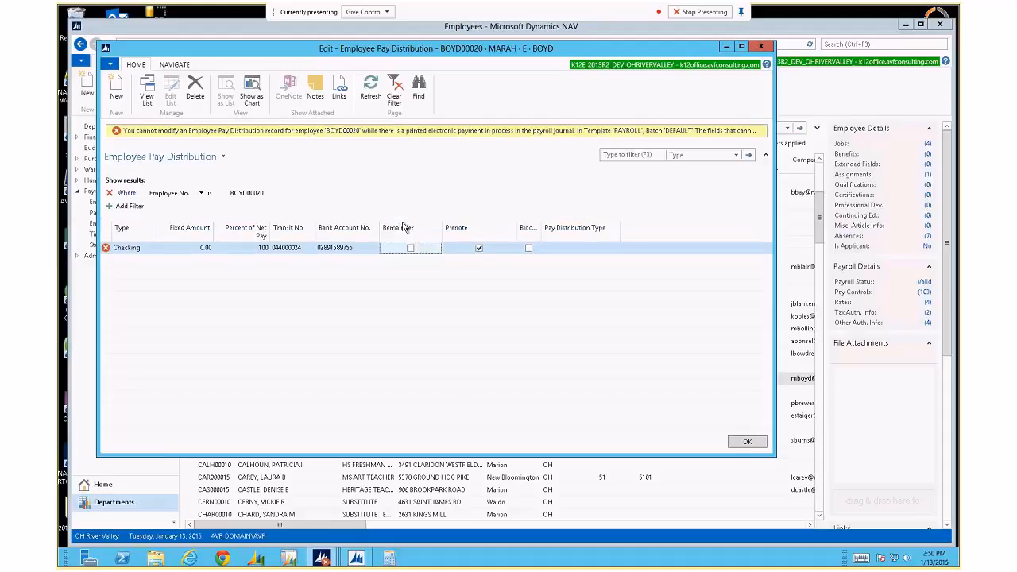
key("F5")
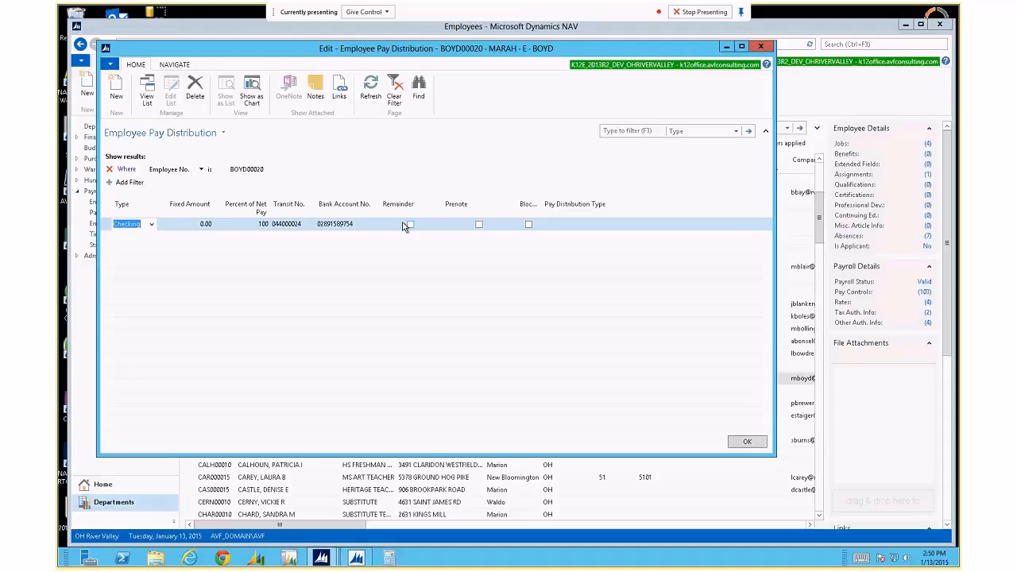
Fit the Job Title column to its longest entry and open another employee's pay distribution.
key("Escape")
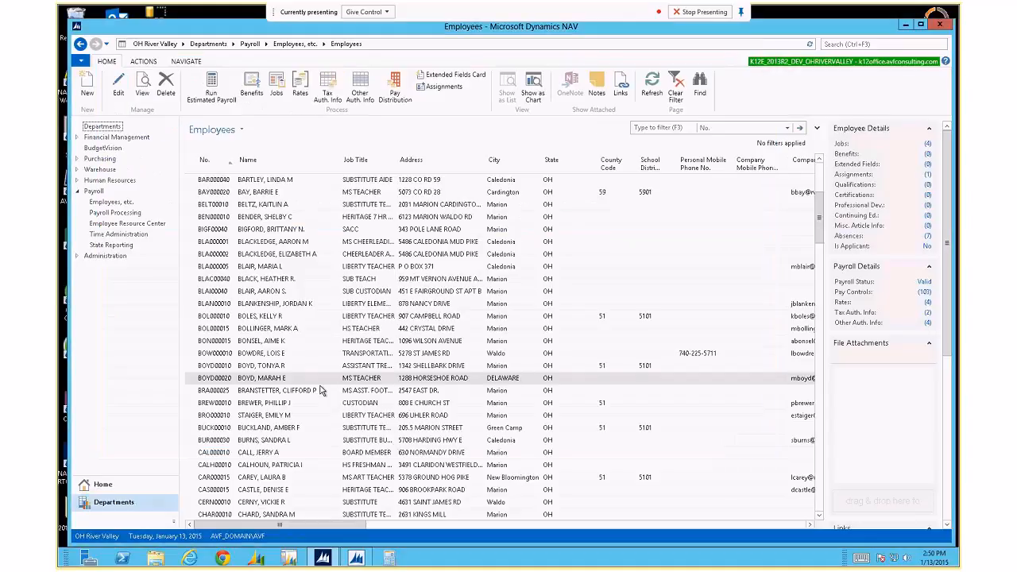
left_click(308, 304)
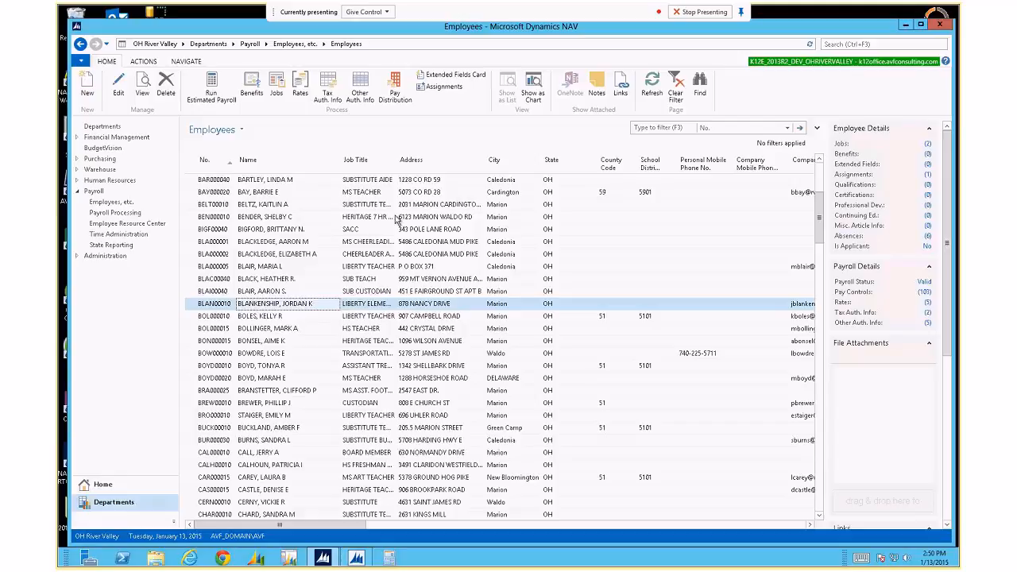
double_click(399, 165)
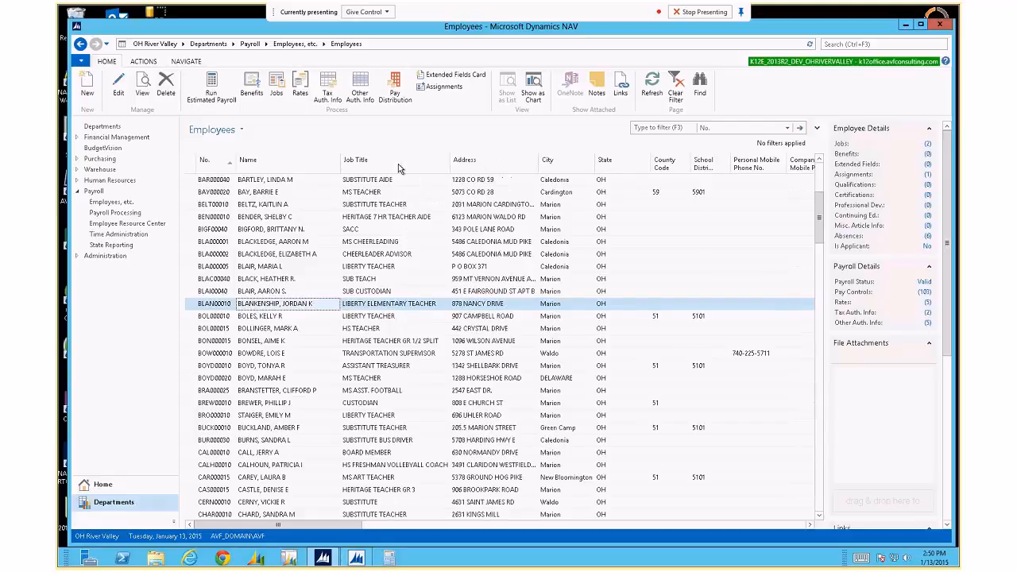
left_click(392, 89)
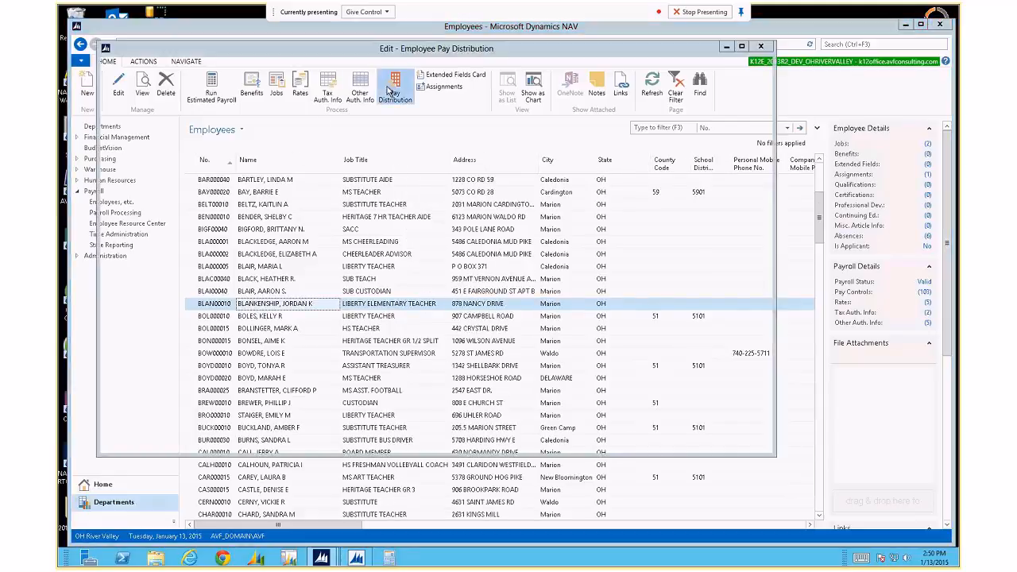
key("Escape")
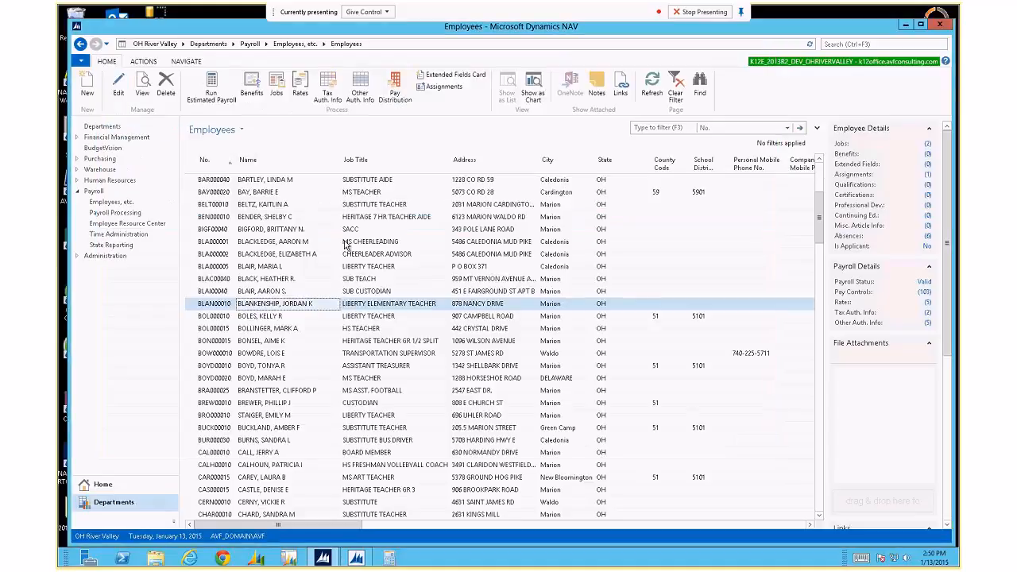
left_click(346, 244)
left_click(395, 97)
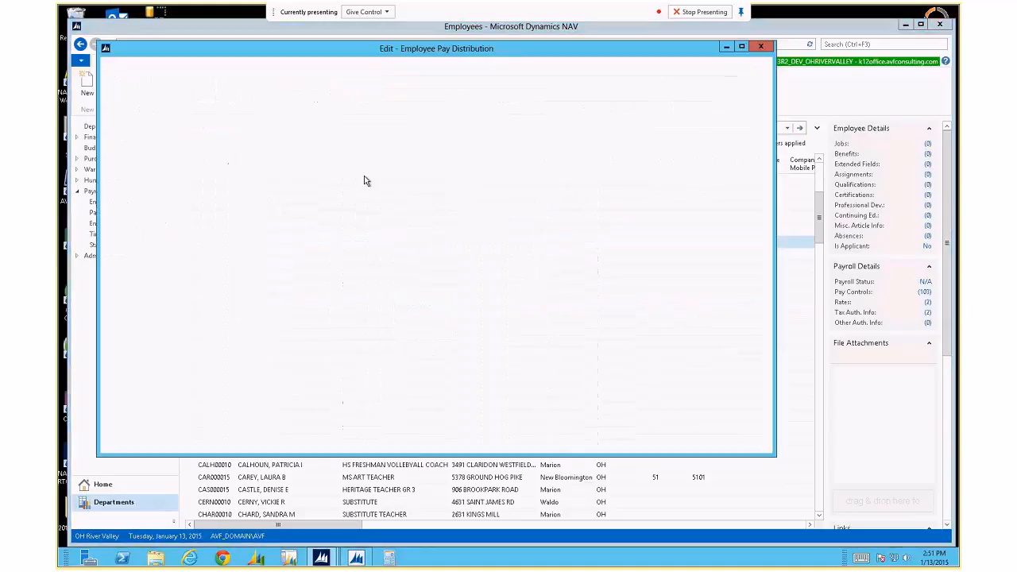
key("Escape")
left_click(316, 231)
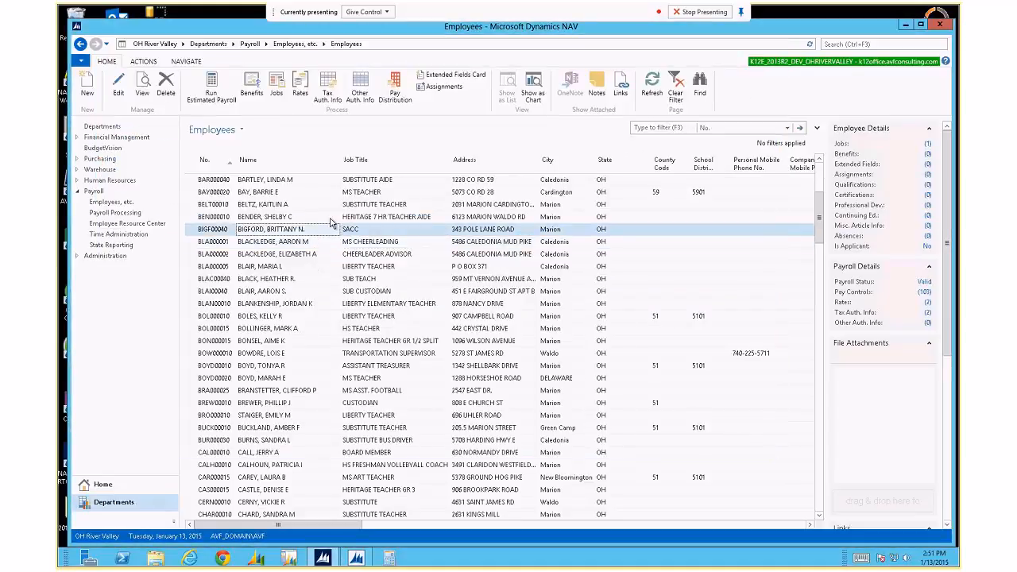
left_click(332, 192)
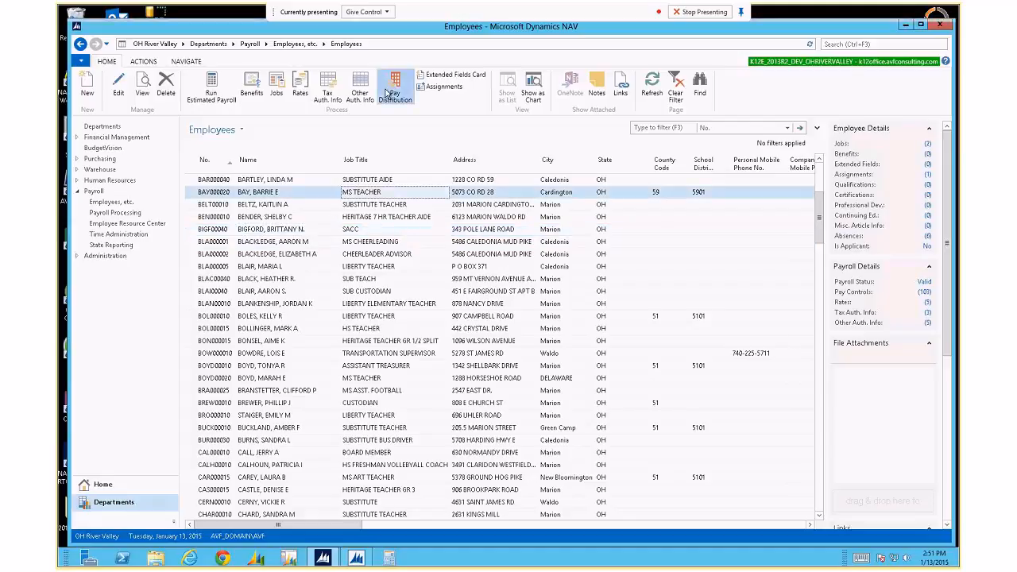
left_click(392, 89)
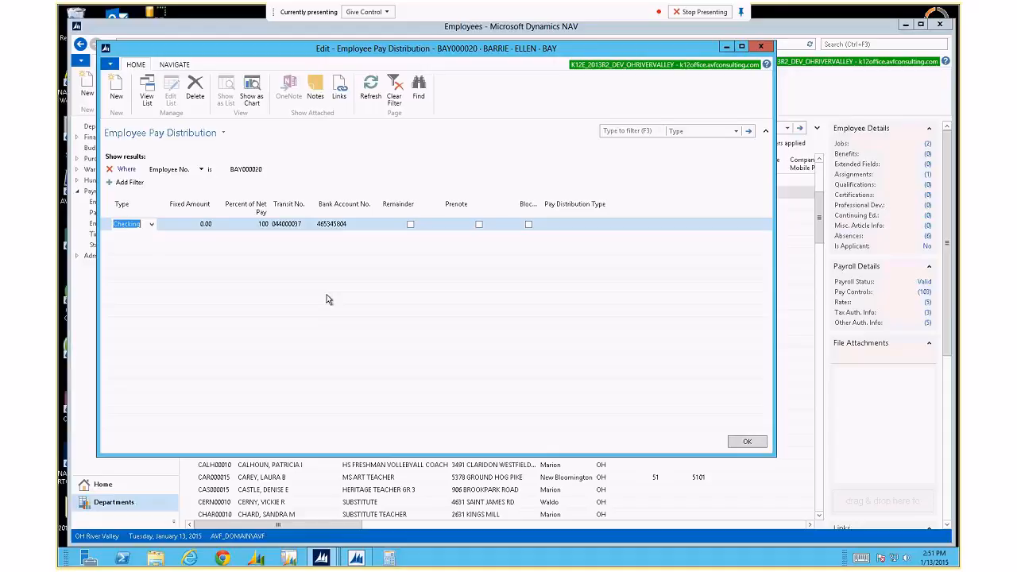
left_click(410, 225)
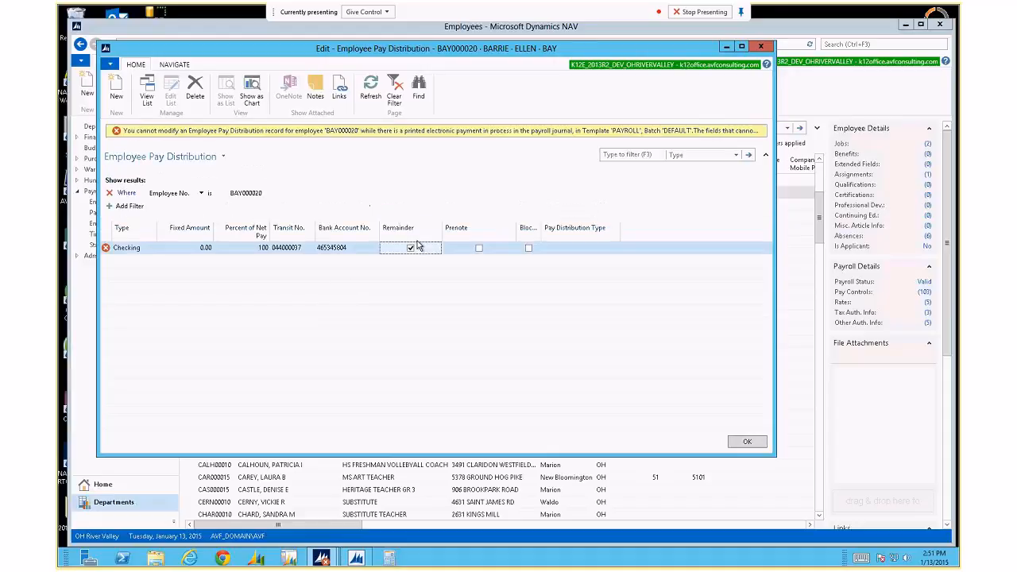
key("Return")
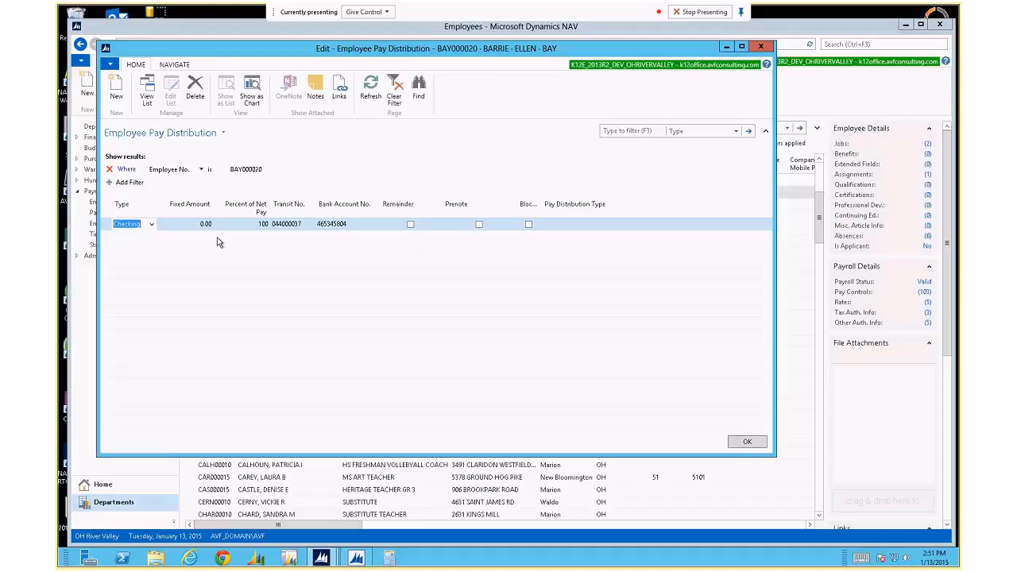
left_click(152, 225)
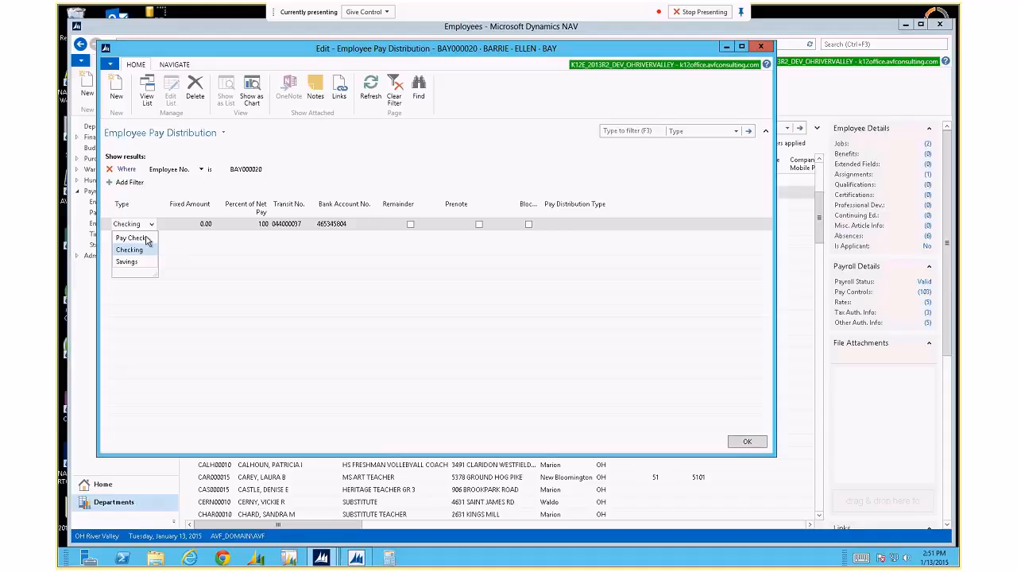
key("Escape")
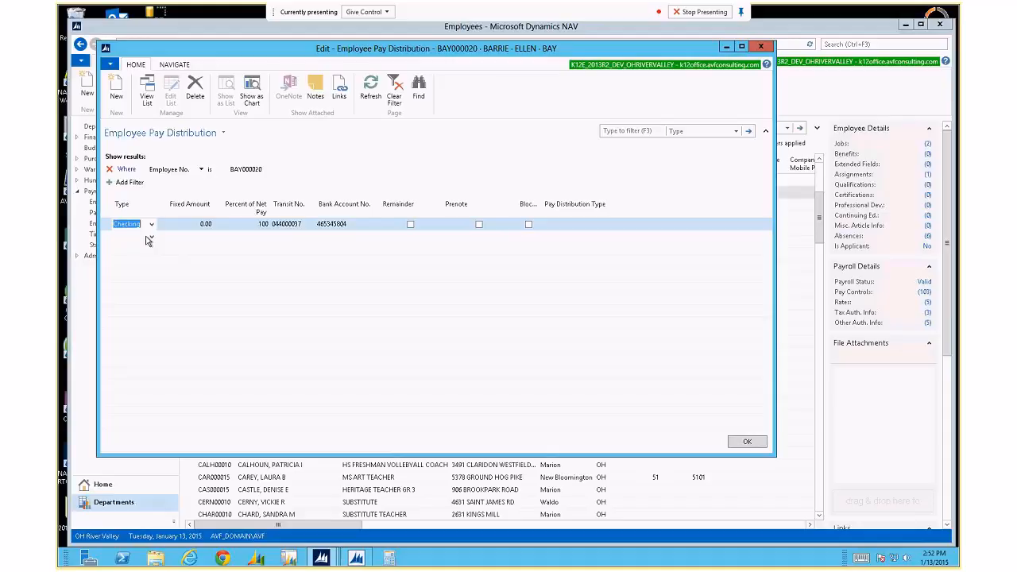
left_click(308, 226)
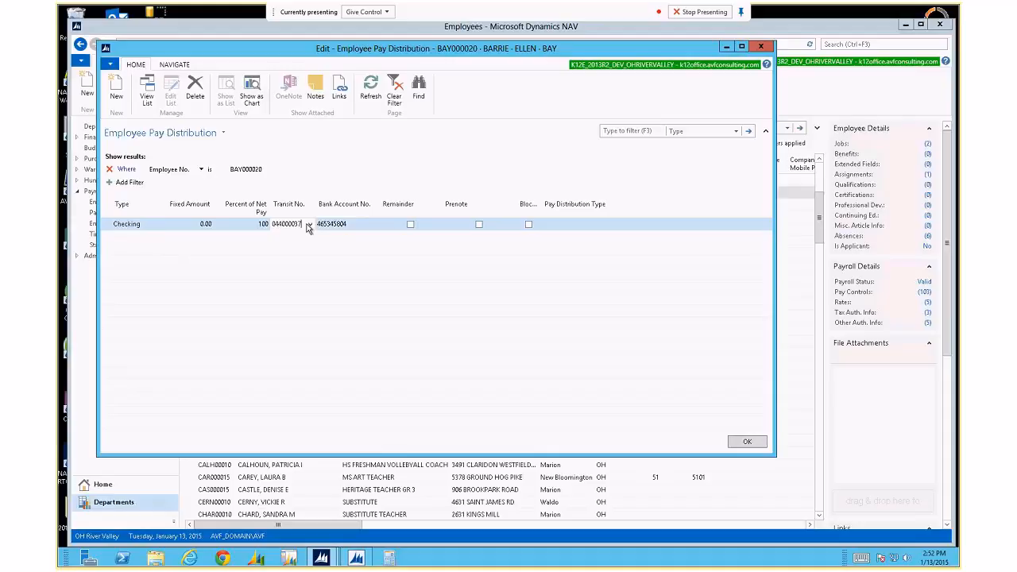
left_click(309, 227)
left_click(311, 352)
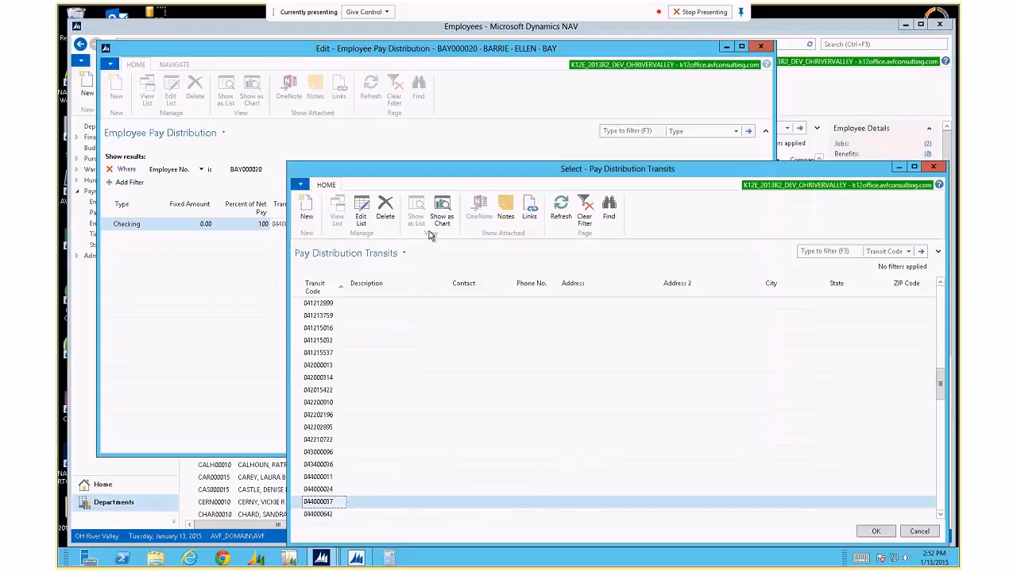
left_click_drag(457, 168, 302, 90)
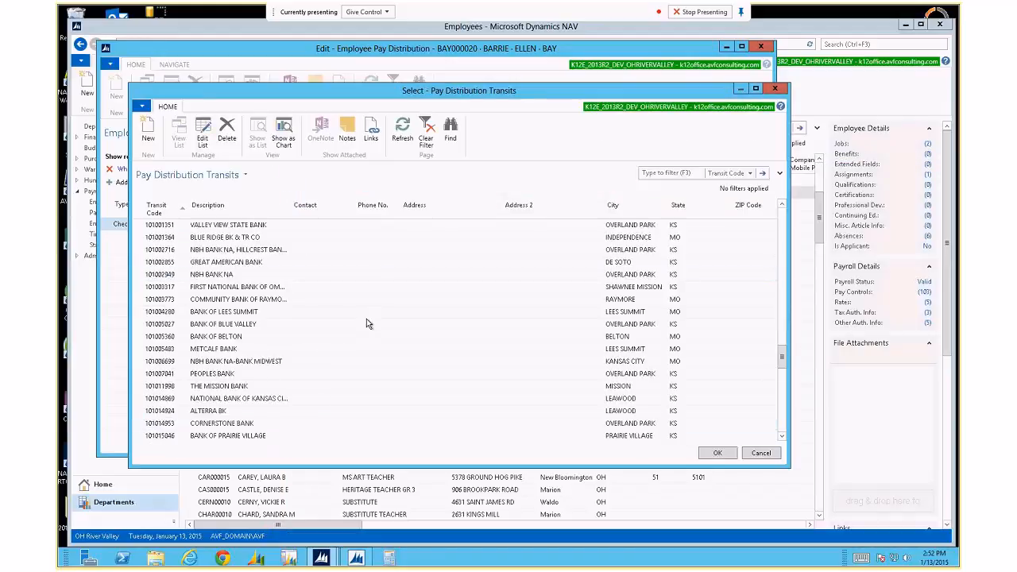
scroll(367, 322, "down", 5)
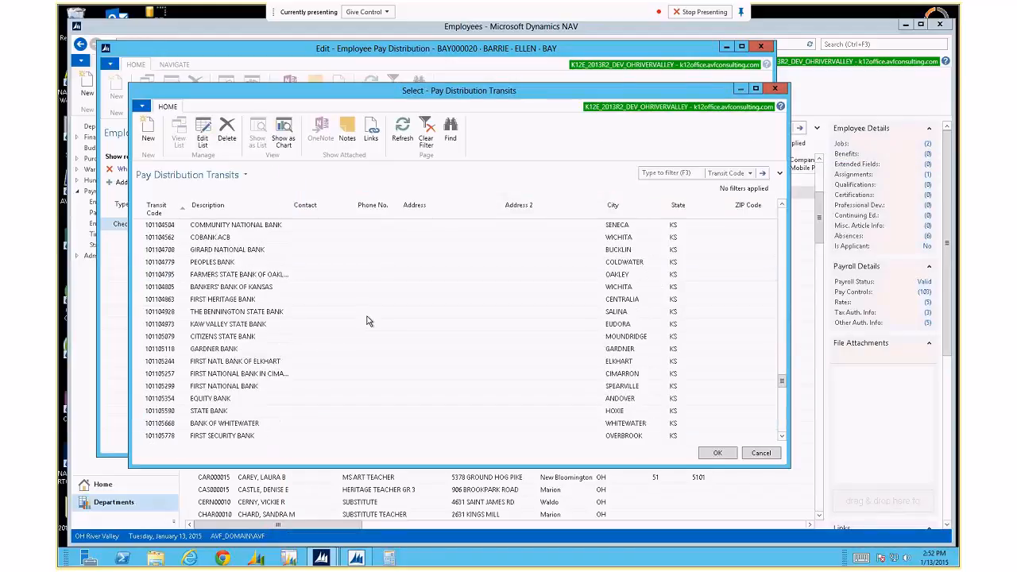
scroll(367, 318, "down", 20)
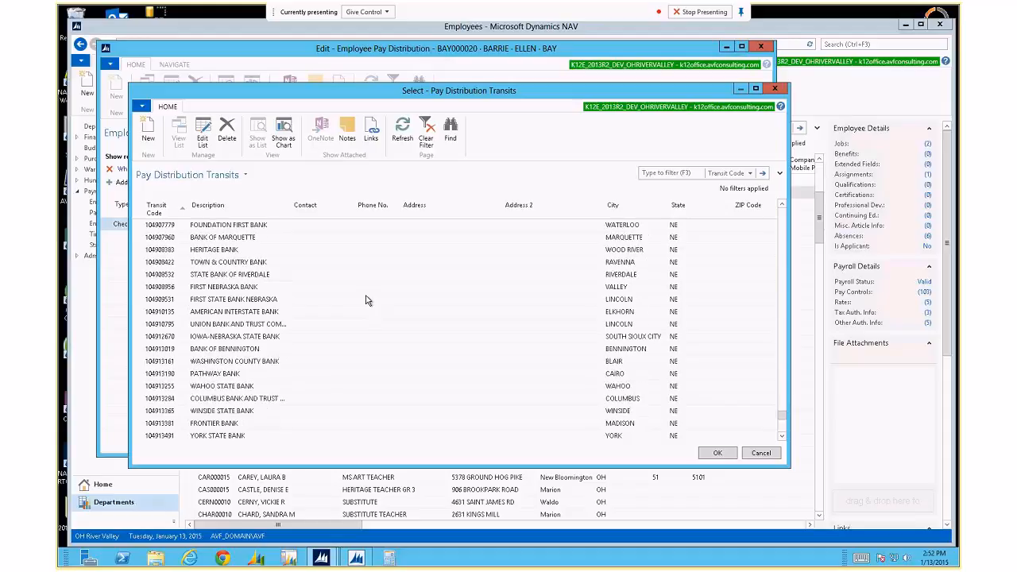
scroll(367, 294, "down", 5)
scroll(365, 288, "down", 20)
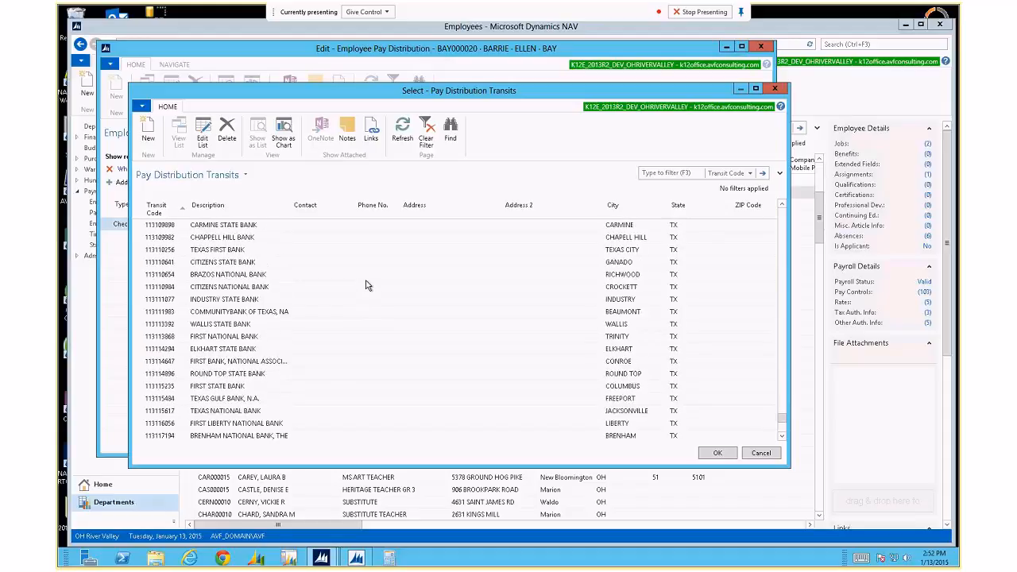
scroll(368, 285, "down", 5)
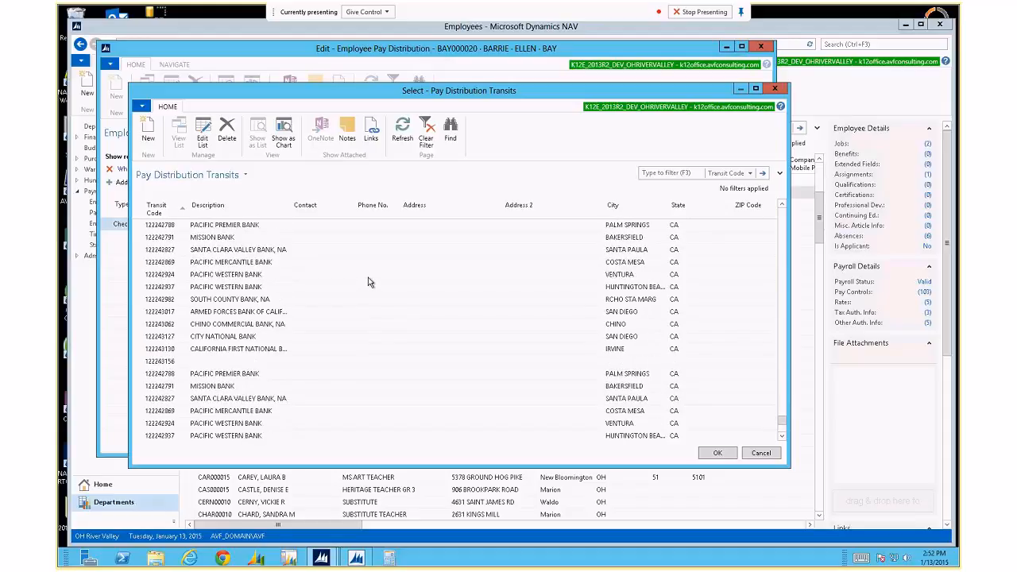
scroll(370, 279, "down", 20)
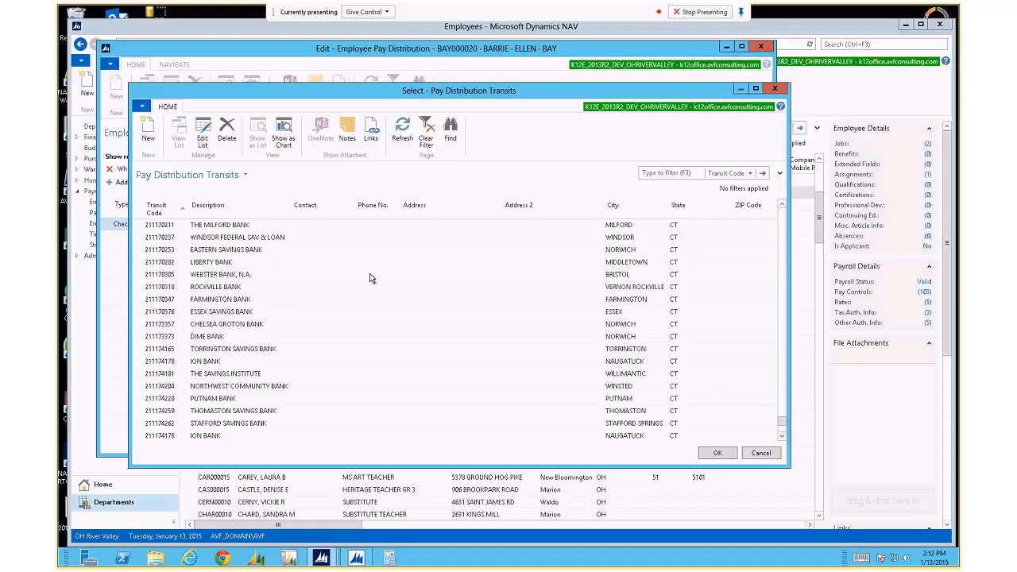
scroll(371, 275, "down", 5)
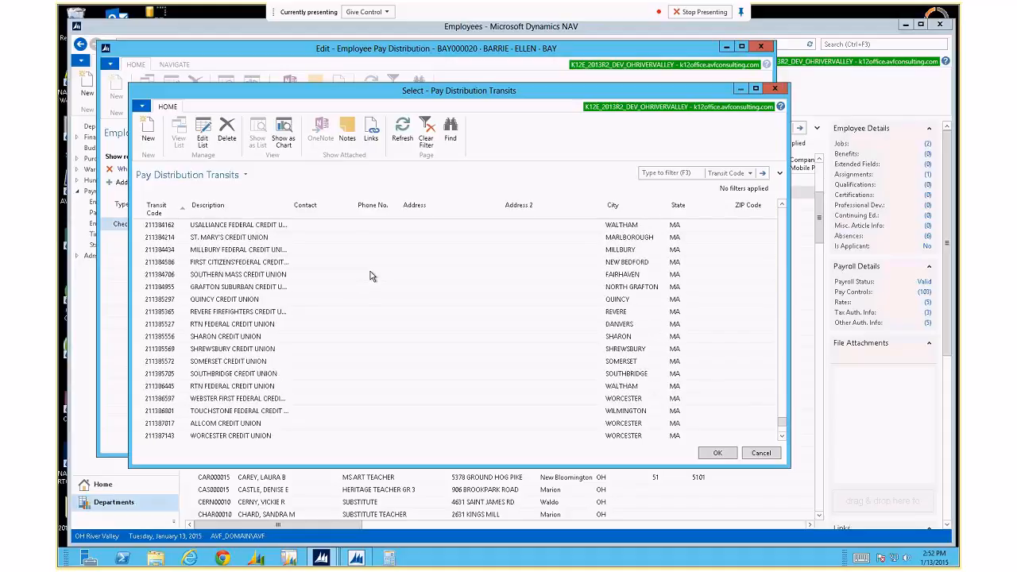
key("ctrl+Home")
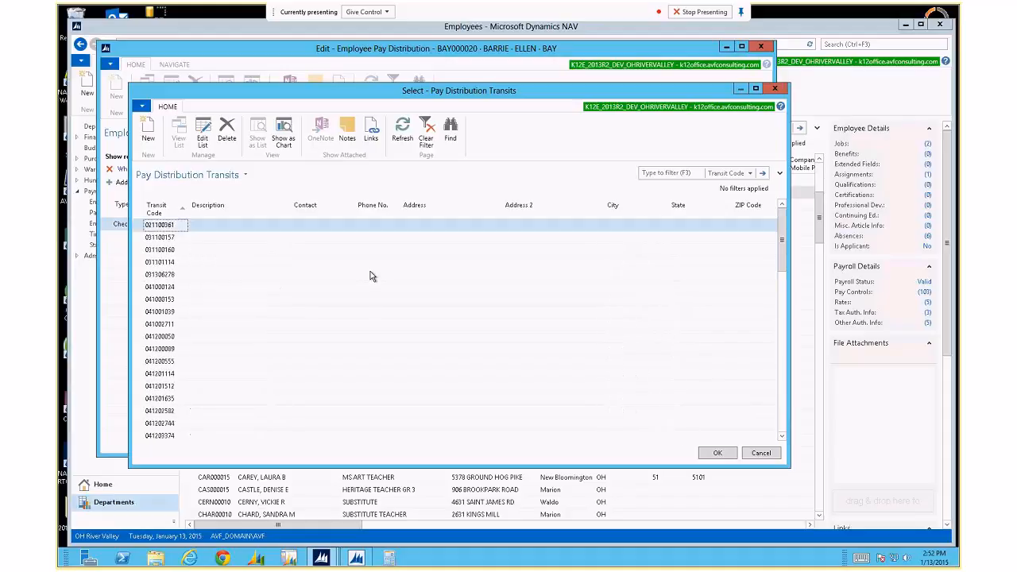
scroll(372, 272, "down", 10)
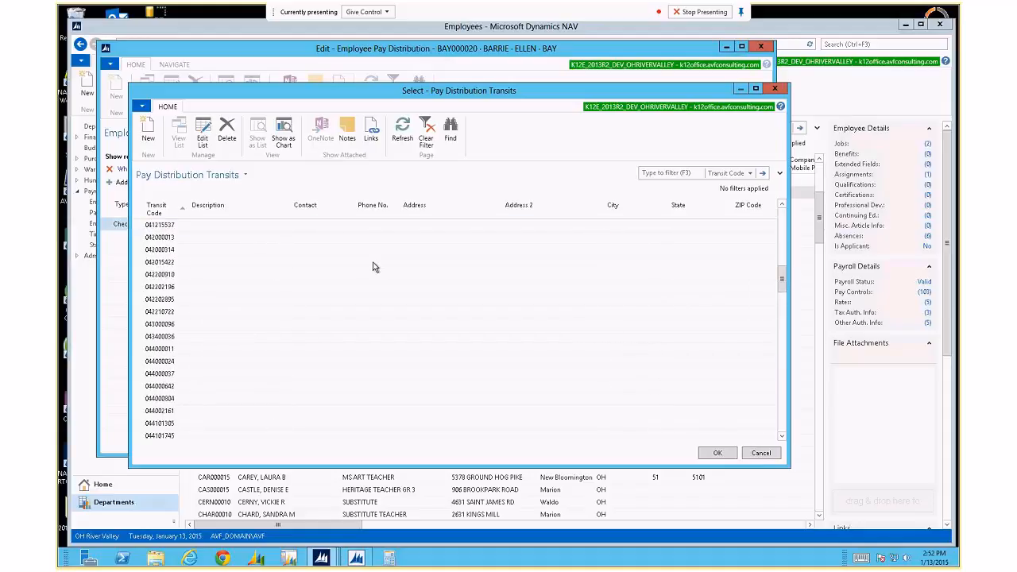
key("Escape")
left_click(311, 226)
key("Escape")
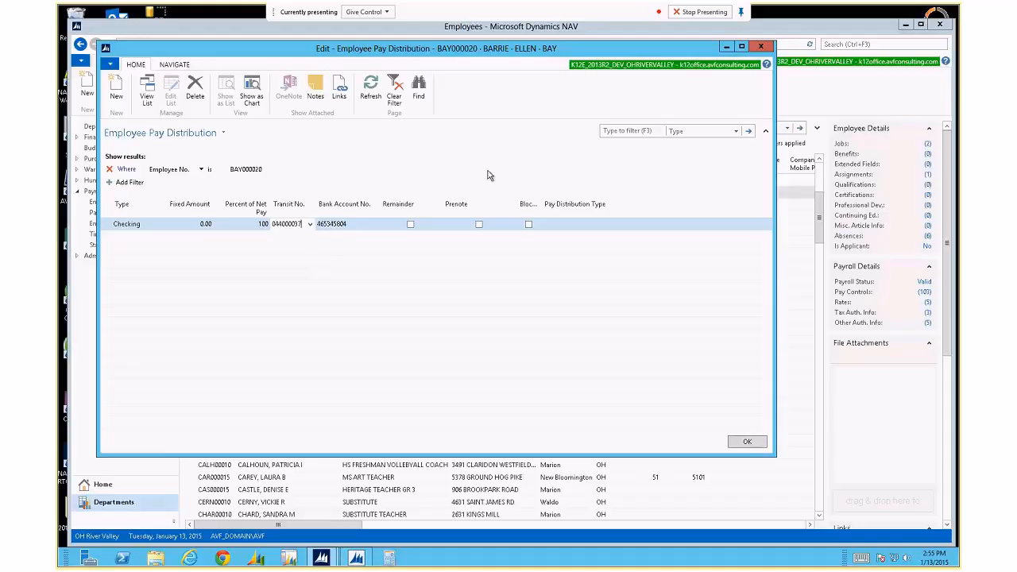
Drag the Blocked column wider until its full heading shows, then leave the Transit No. cell.
left_click_drag(544, 204, 562, 204)
left_click(585, 225)
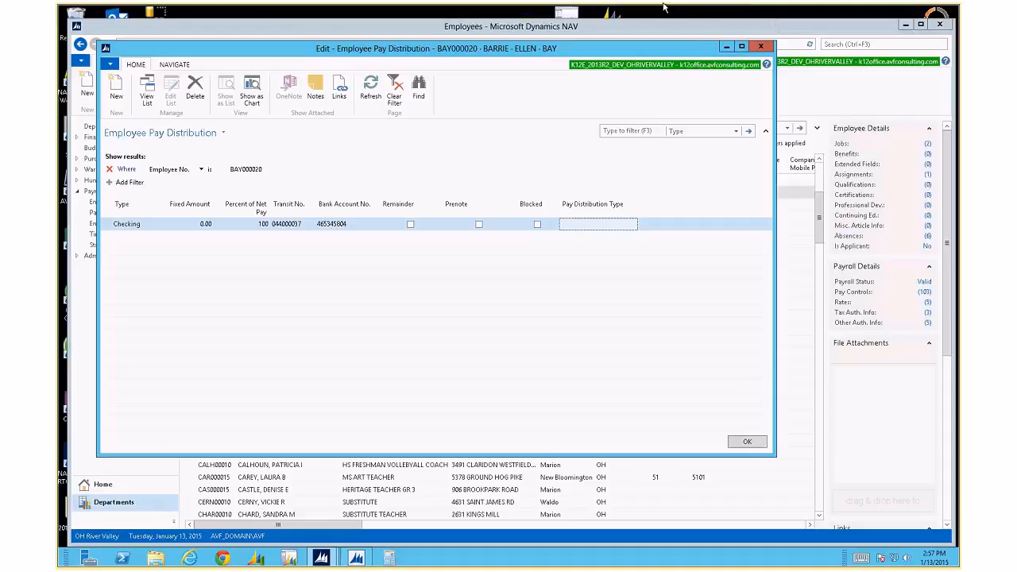
Move the Lync call audio from headset to speaker phone and return to the remote desktop.
mouse_move(664, 14)
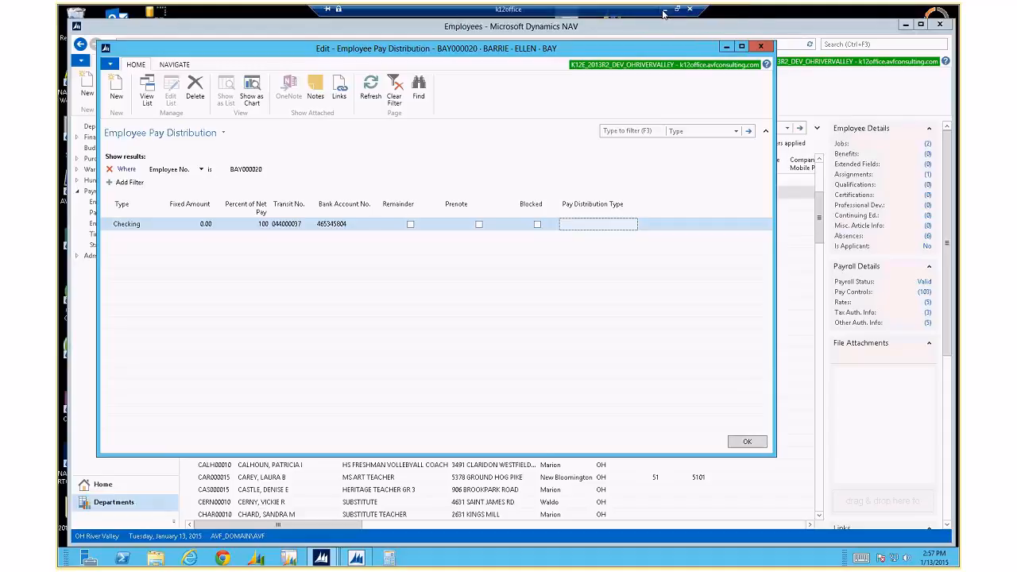
left_click(664, 11)
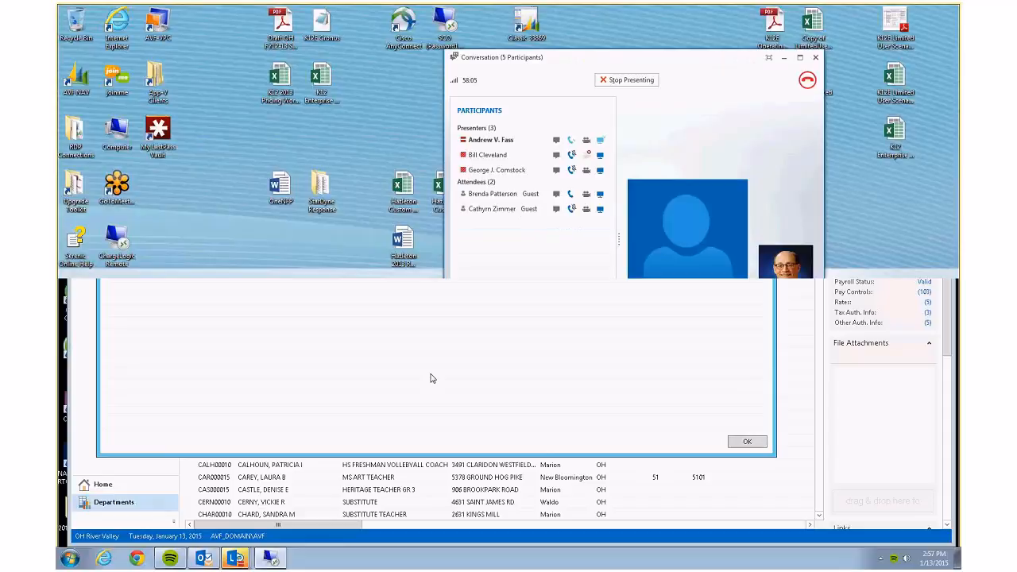
left_click(547, 240)
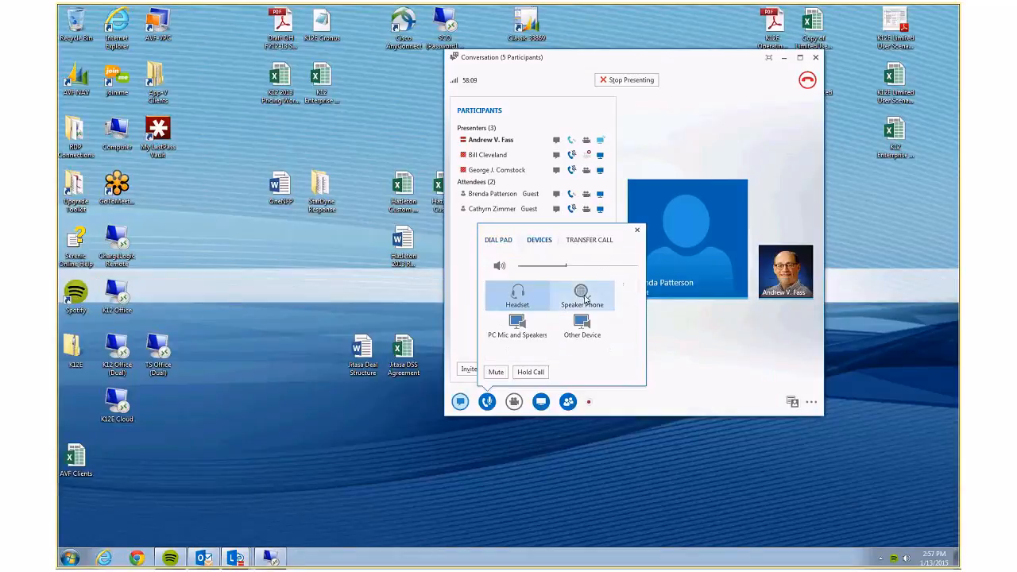
left_click(584, 295)
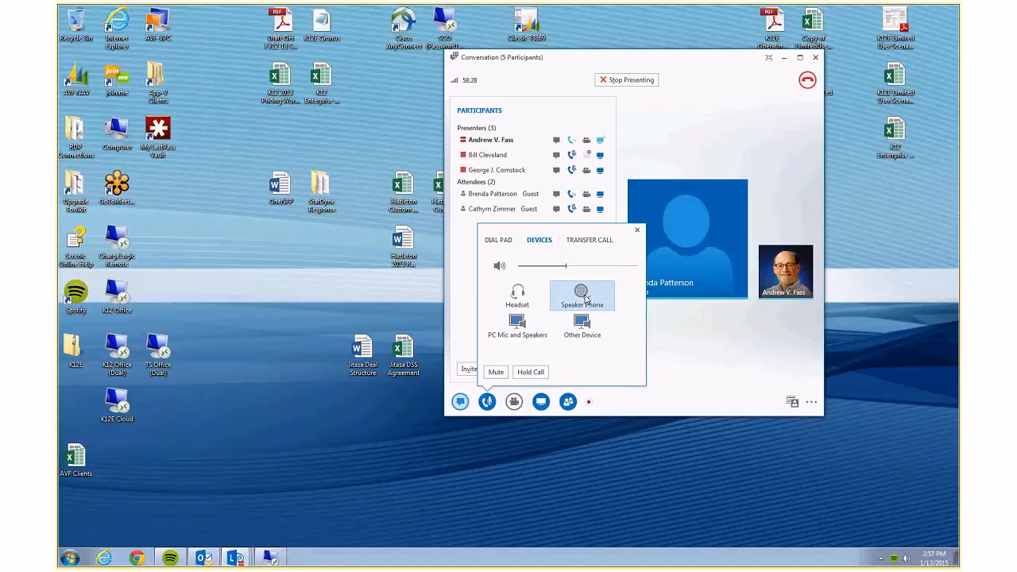
left_click(271, 559)
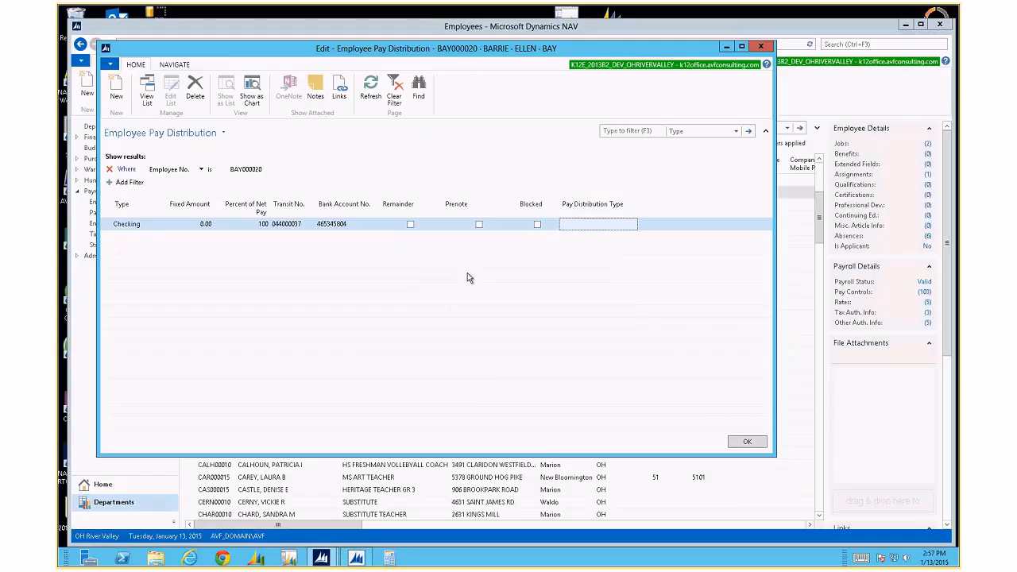
left_click(174, 65)
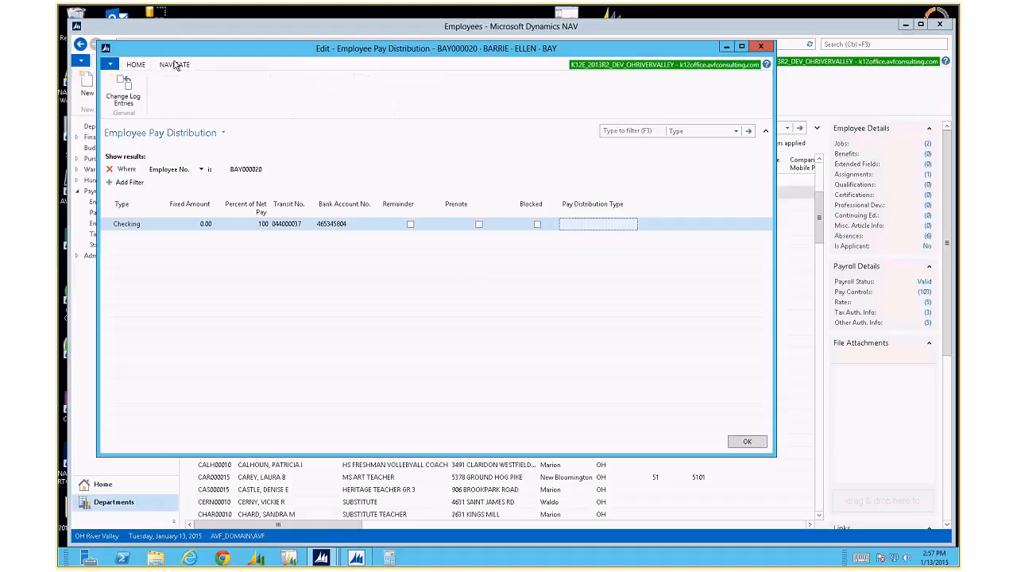
left_click(123, 96)
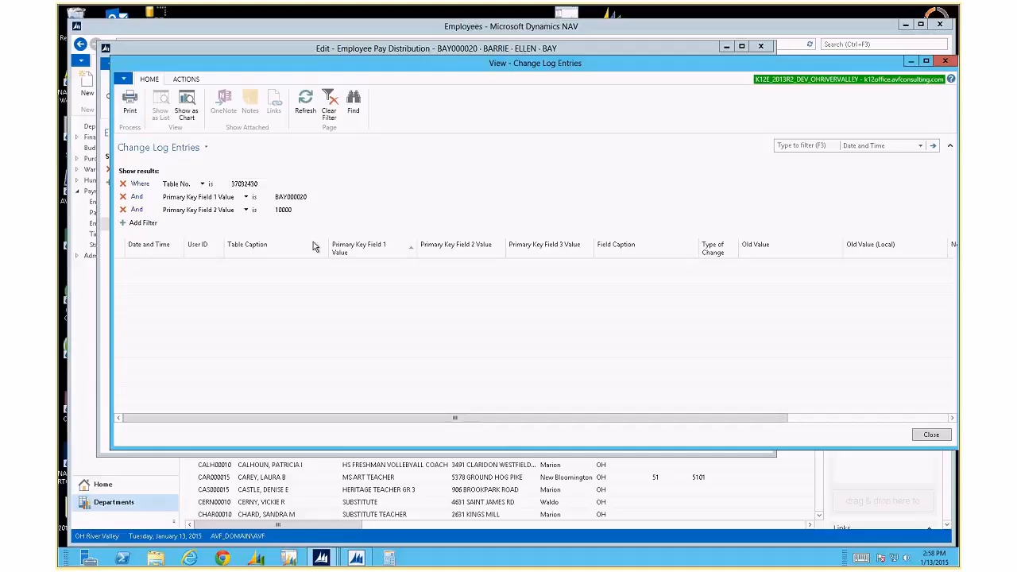
left_click(122, 209)
left_click(123, 197)
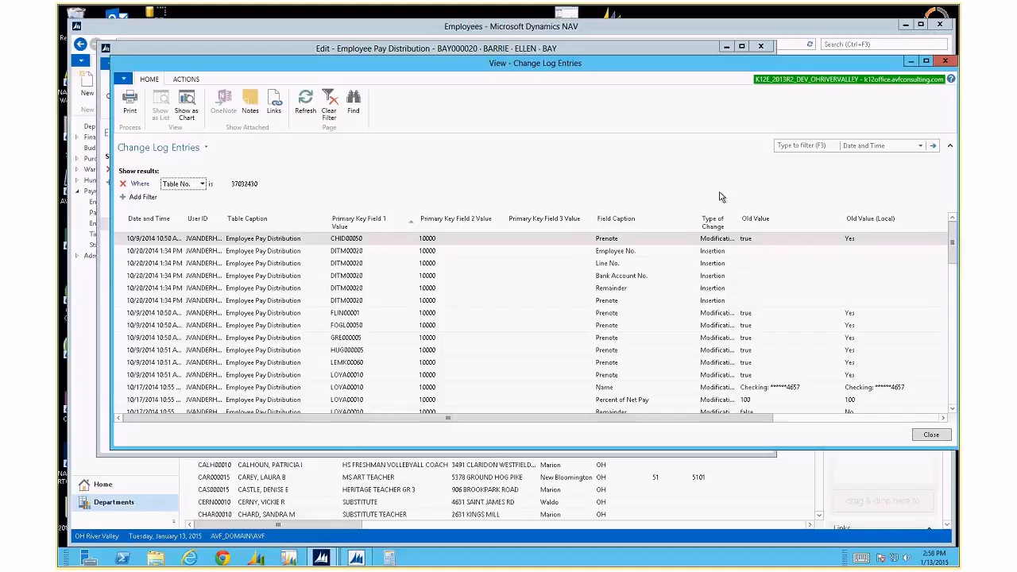
key("Escape")
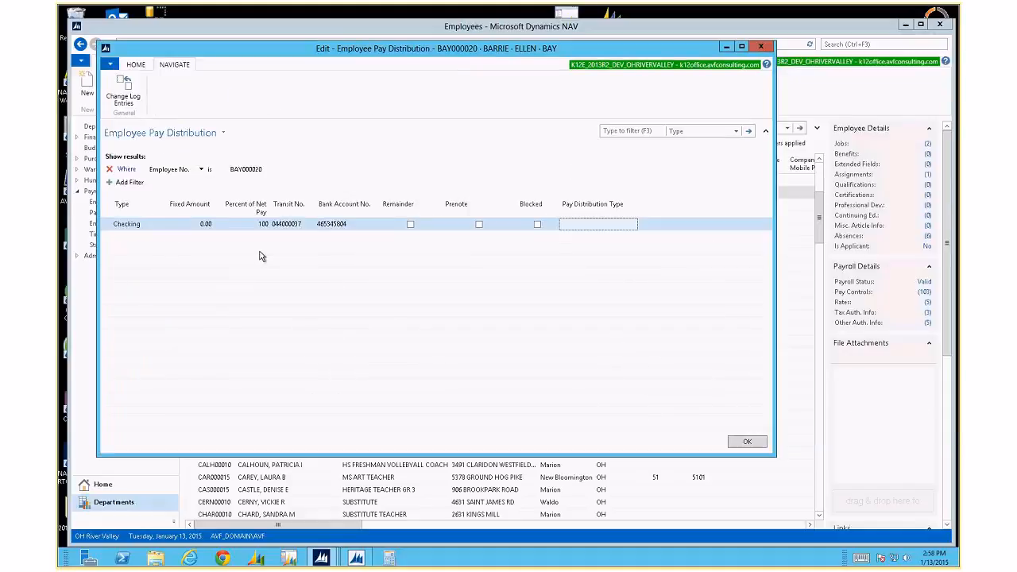
Collapse the filter pane and close the Employee Pay Distribution window with OK.
left_click(766, 130)
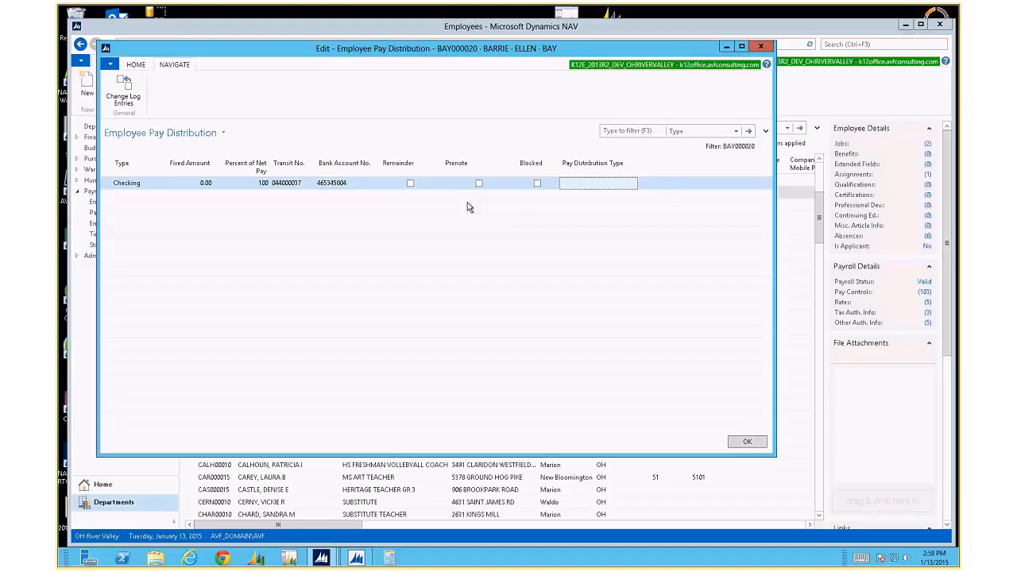
left_click(747, 442)
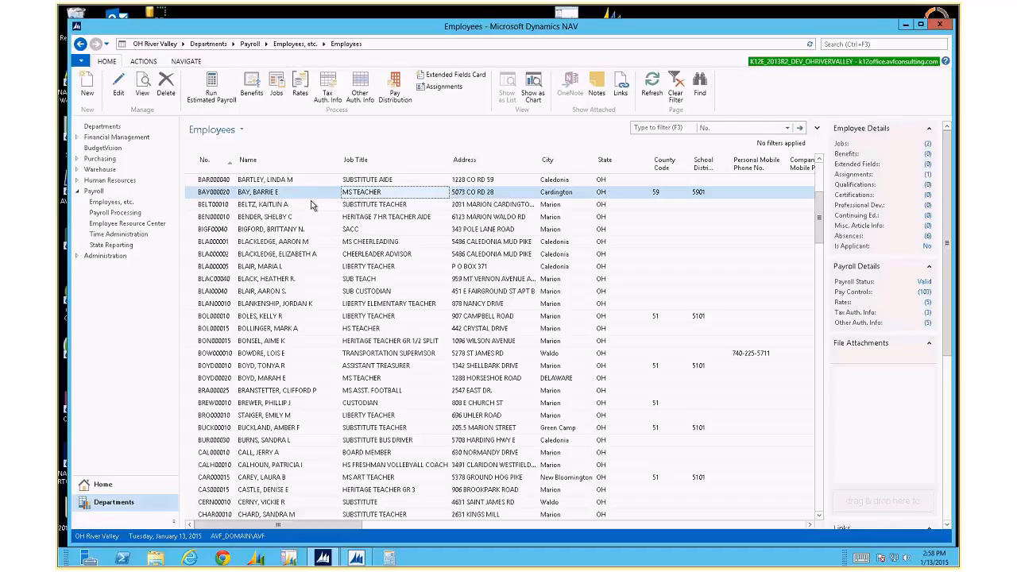
Close the Employees list and open Payroll Jobs via Departments > Payroll > Administration.
left_click(936, 25)
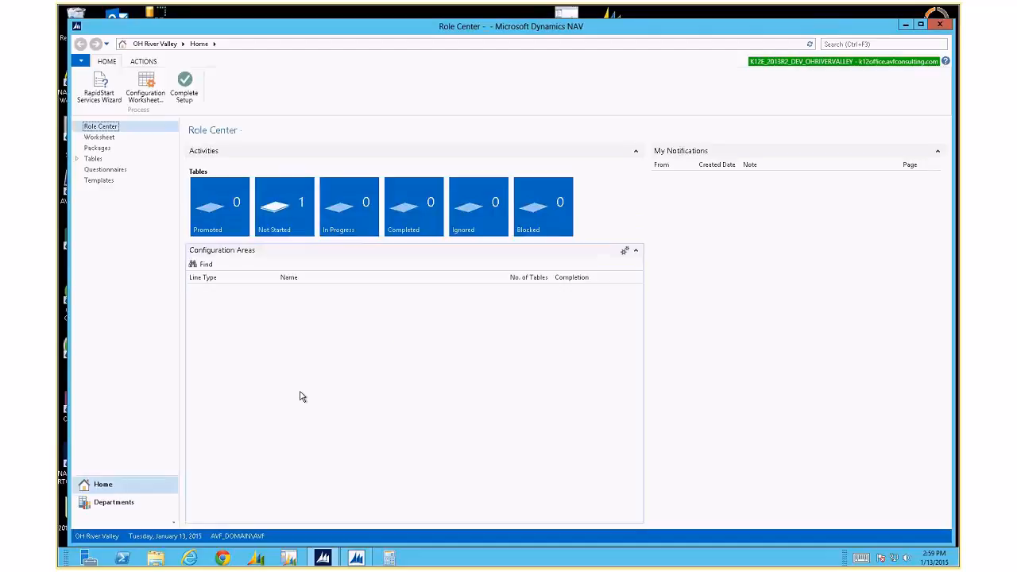
left_click(114, 503)
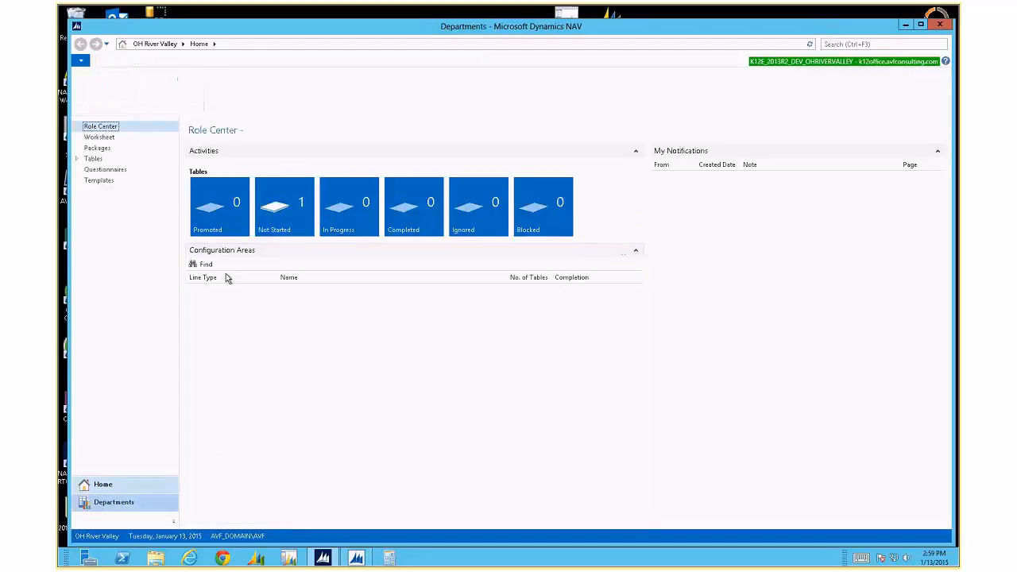
left_click(474, 171)
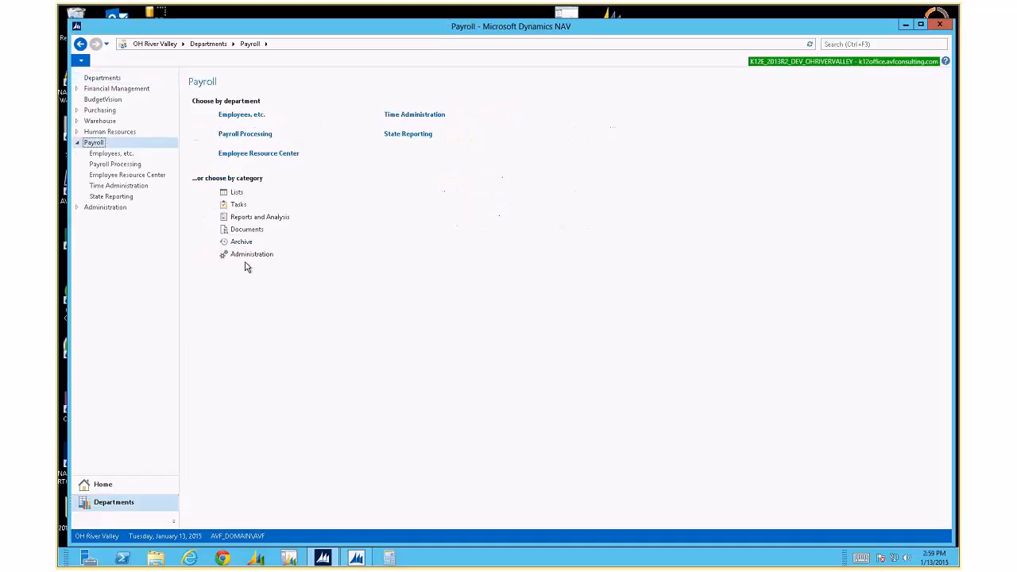
left_click(251, 254)
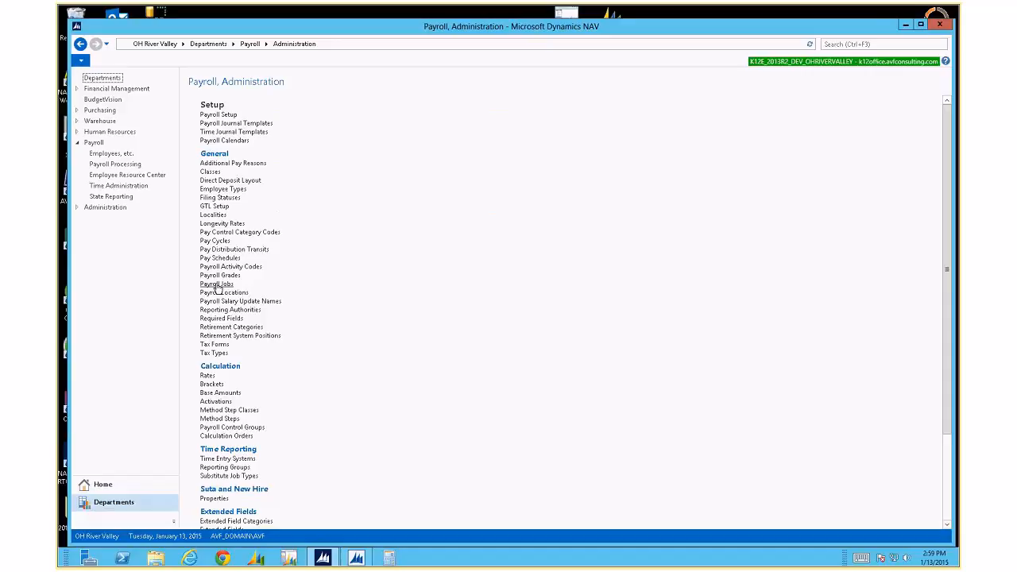
left_click(216, 285)
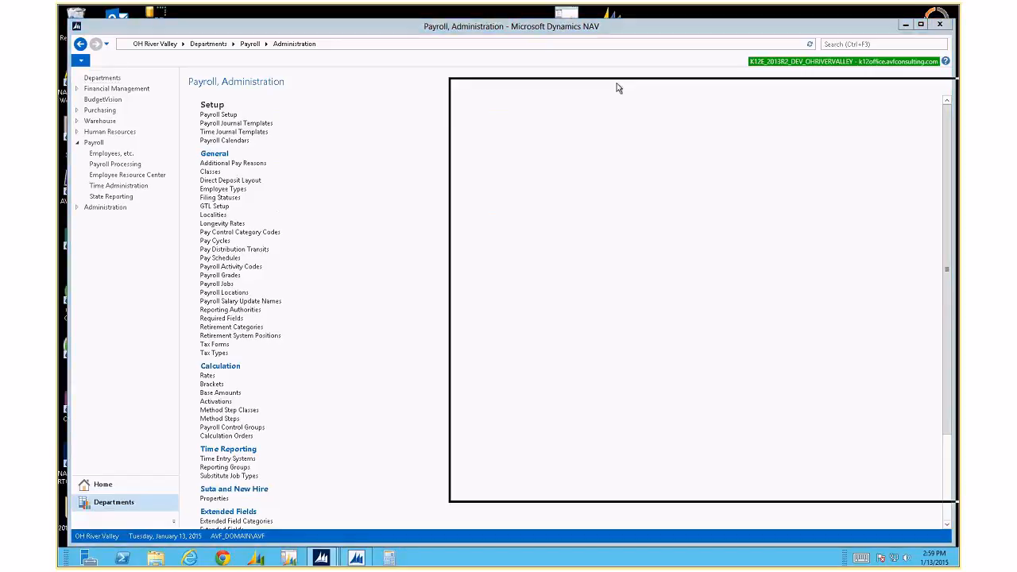
Move and enlarge the Payroll Jobs window, widen its Code column, and browse the job codes.
left_click_drag(271, 44, 282, 27)
left_click_drag(753, 447, 926, 520)
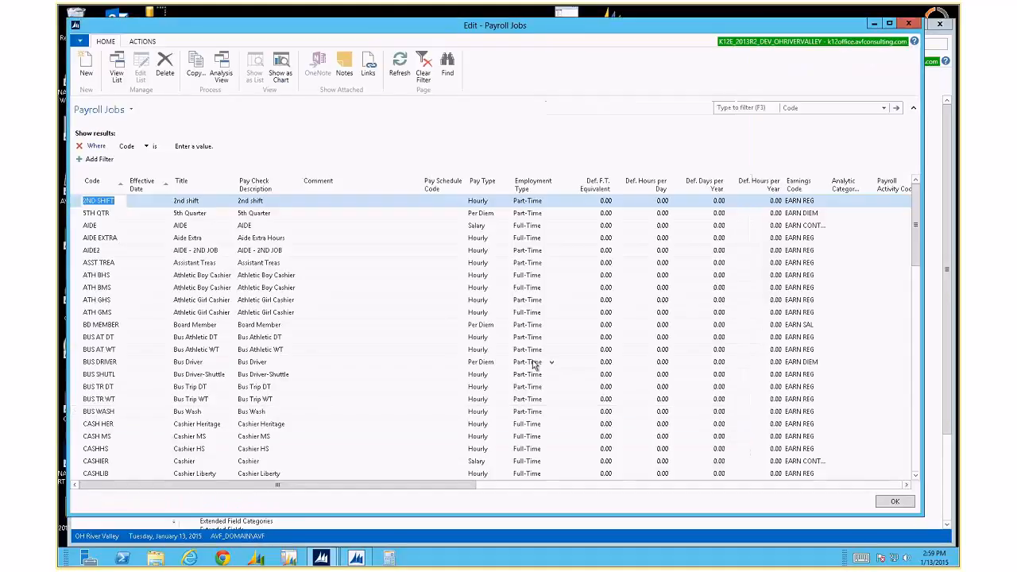
left_click_drag(127, 187, 149, 187)
left_click(143, 200)
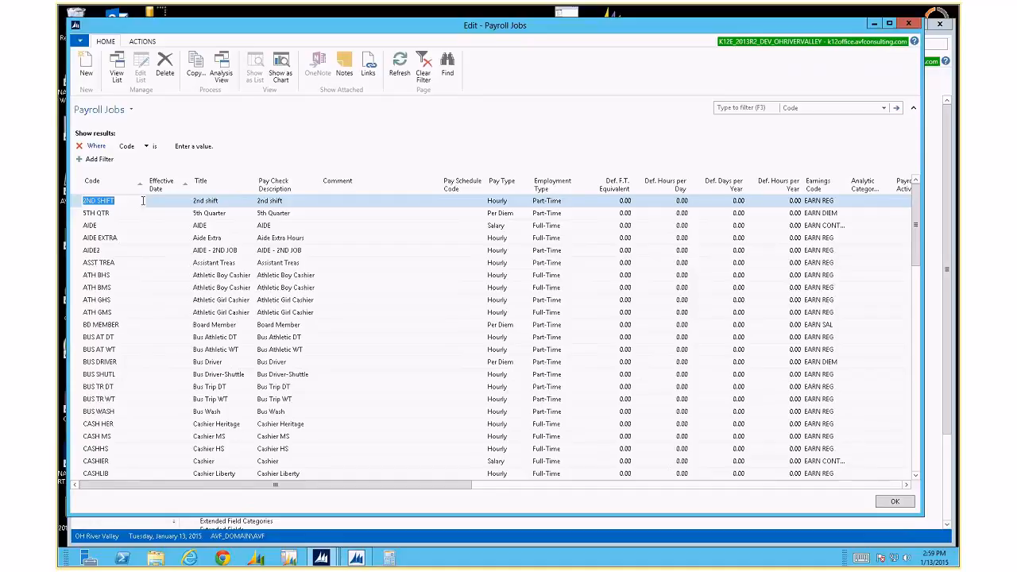
scroll(147, 251, "down", 10)
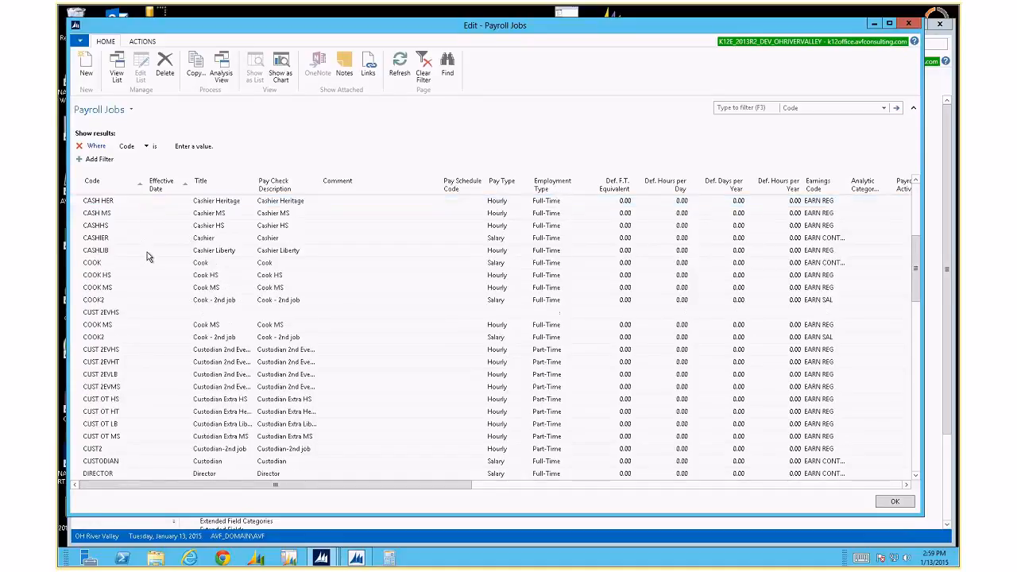
scroll(147, 252, "down", 5)
scroll(148, 252, "down", 6)
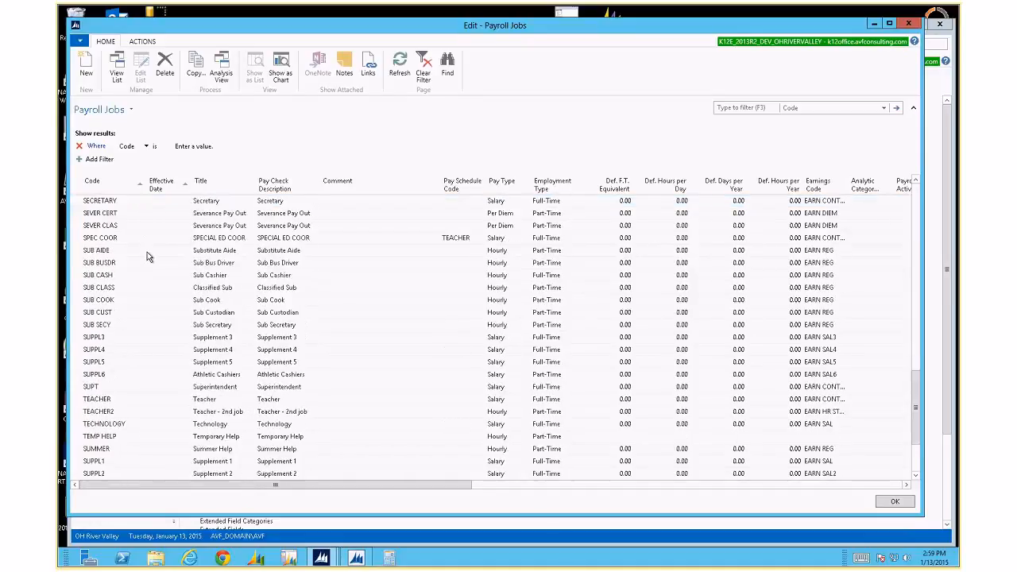
scroll(147, 252, "up", 20)
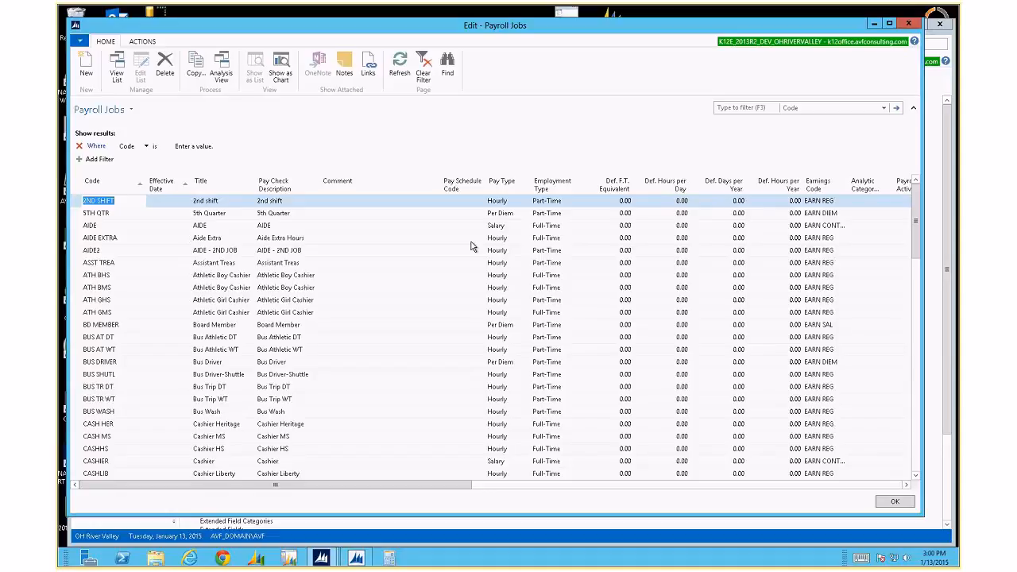
Set the TEACHER job's defaults to 7.5 hours per day and 188 days per year.
left_click(117, 363)
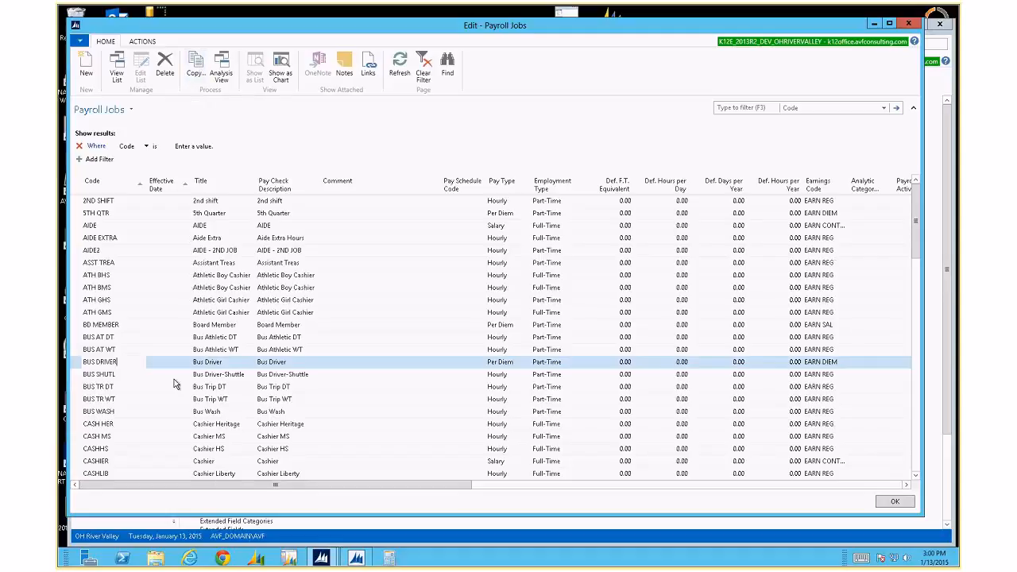
scroll(177, 385, "down", 3)
scroll(177, 385, "down", 10)
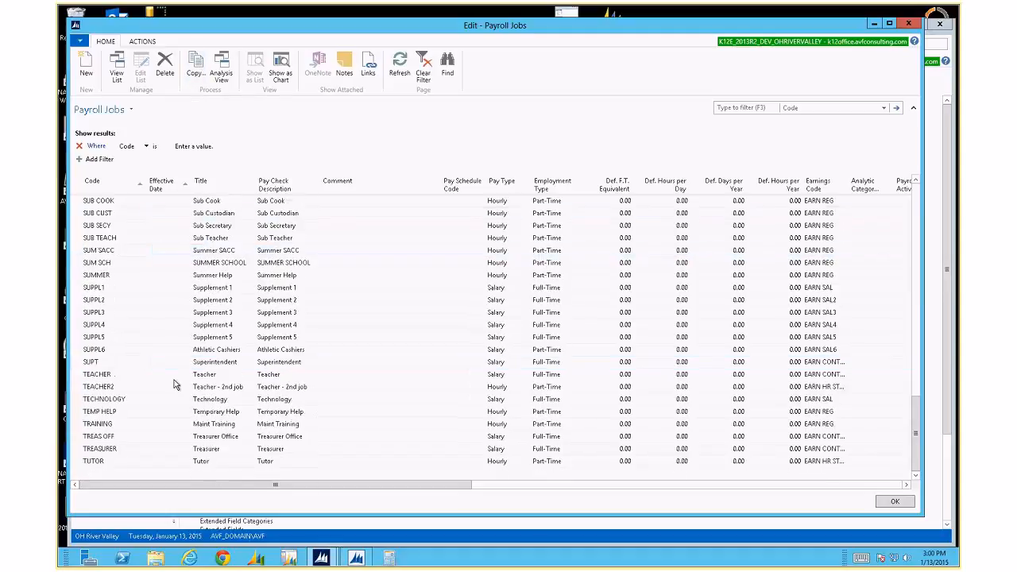
left_click(129, 375)
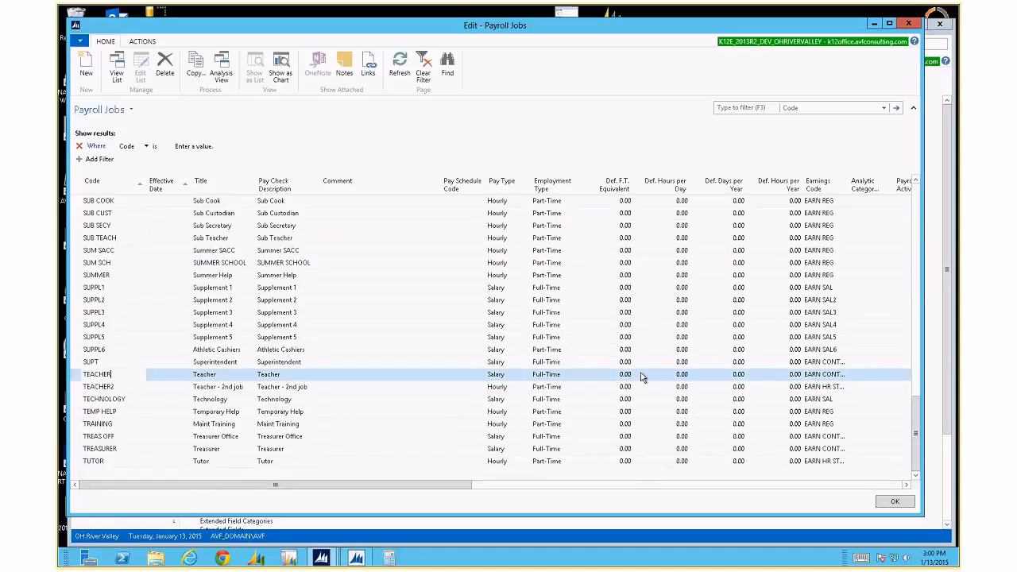
left_click(679, 376)
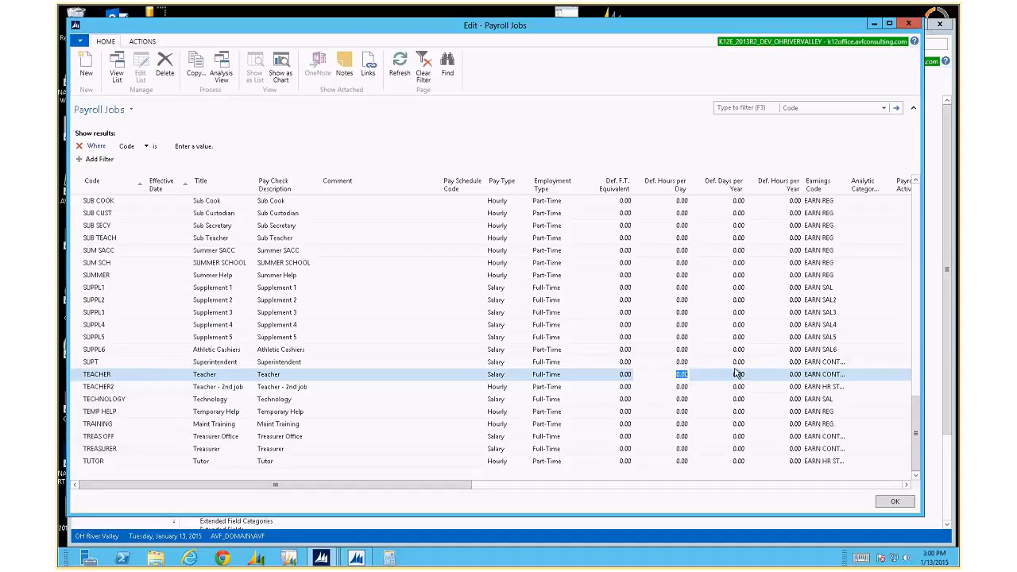
type("7.5")
key("Tab")
key("Up")
left_click(738, 373)
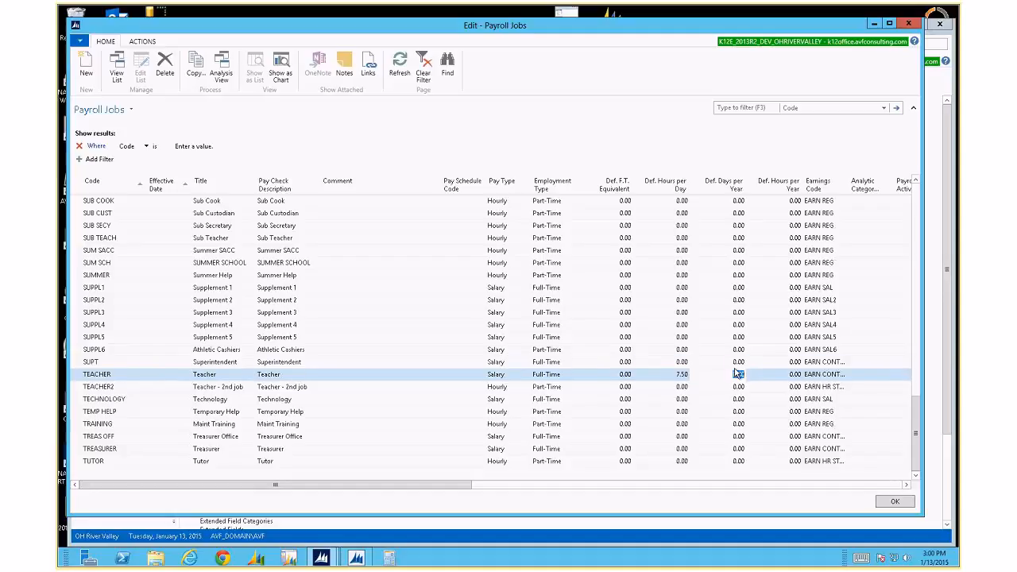
type("188")
key("Return")
key("Home")
Copy the TEACHER job as a new job effective 9/1/2015.
left_click(196, 72)
type("09011")
type("5")
key("Tab")
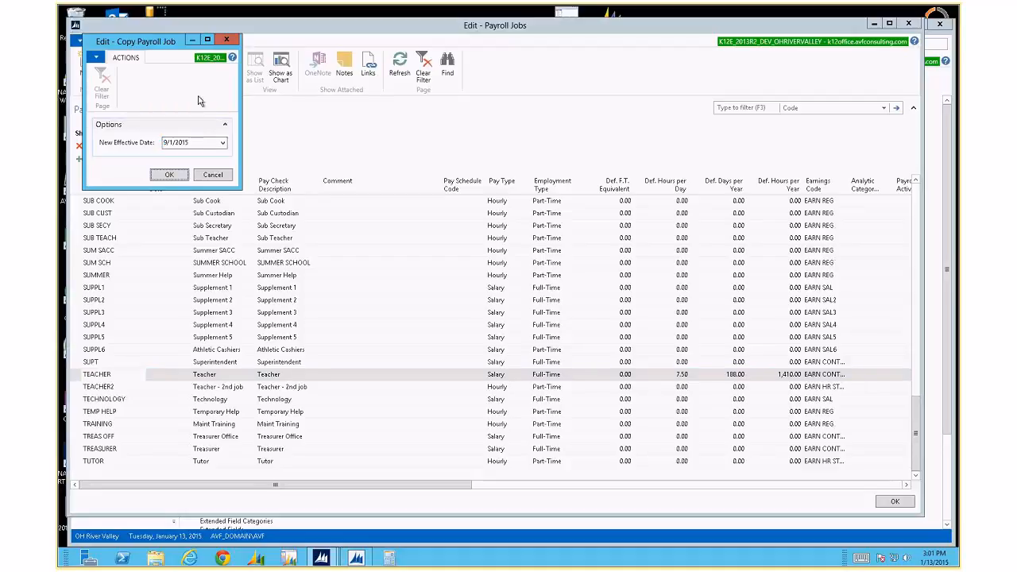
left_click(169, 176)
left_click_drag(721, 387, 761, 374)
Enter 189 default days per year on the 9/1/2015 TEACHER job and compare with the original's 188.
type("189")
key("Up")
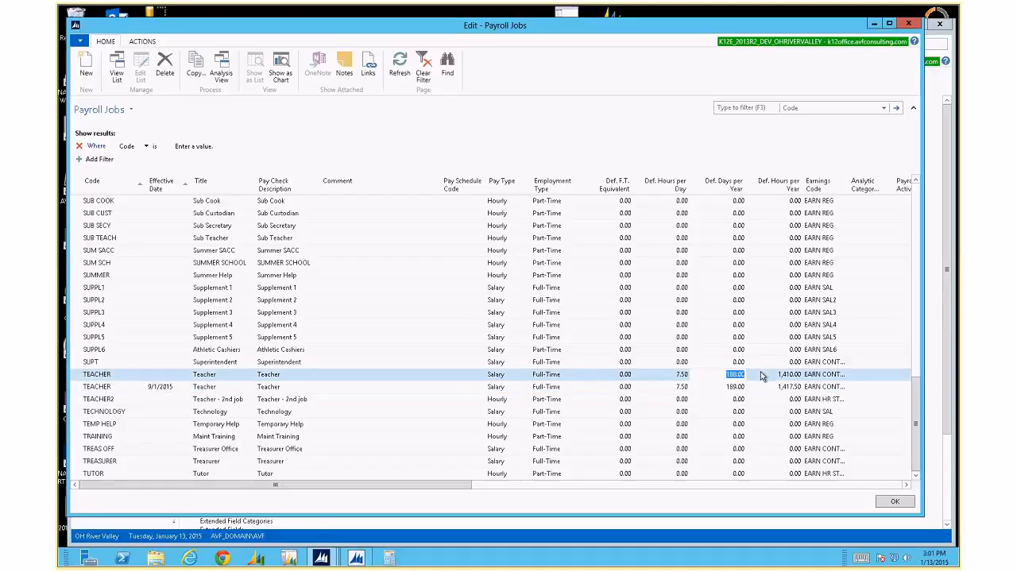
key("Down")
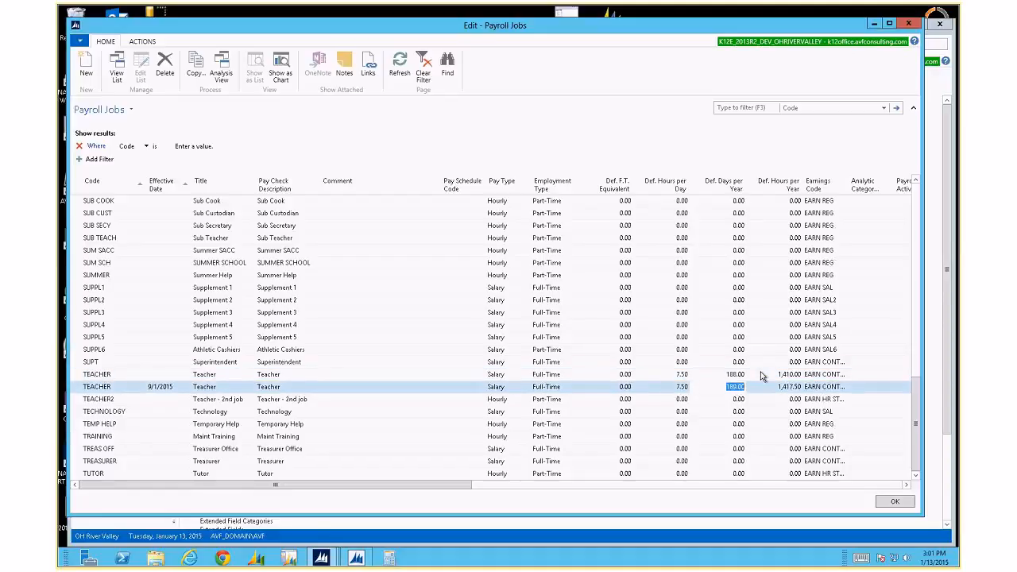
key("Up")
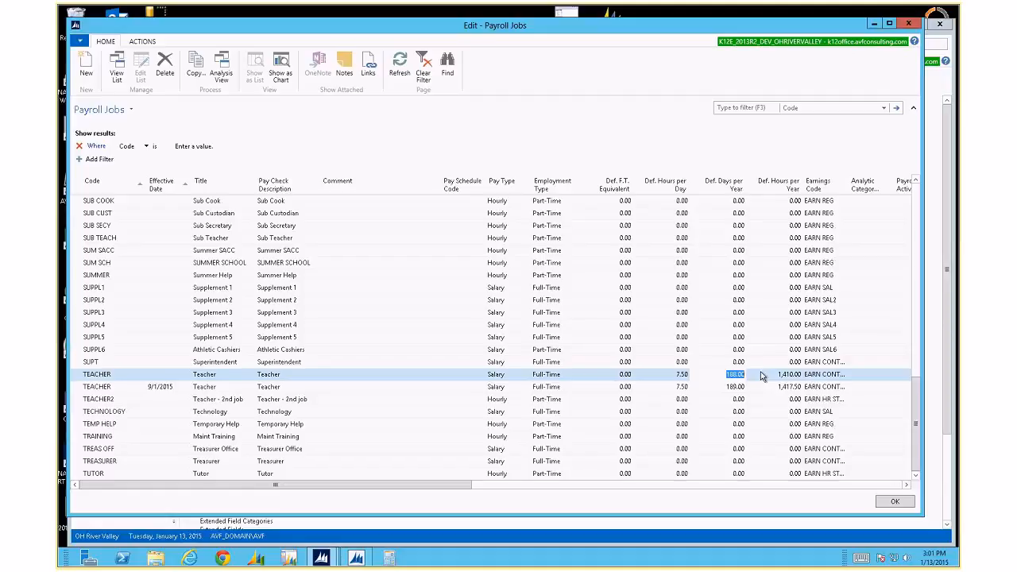
key("Return")
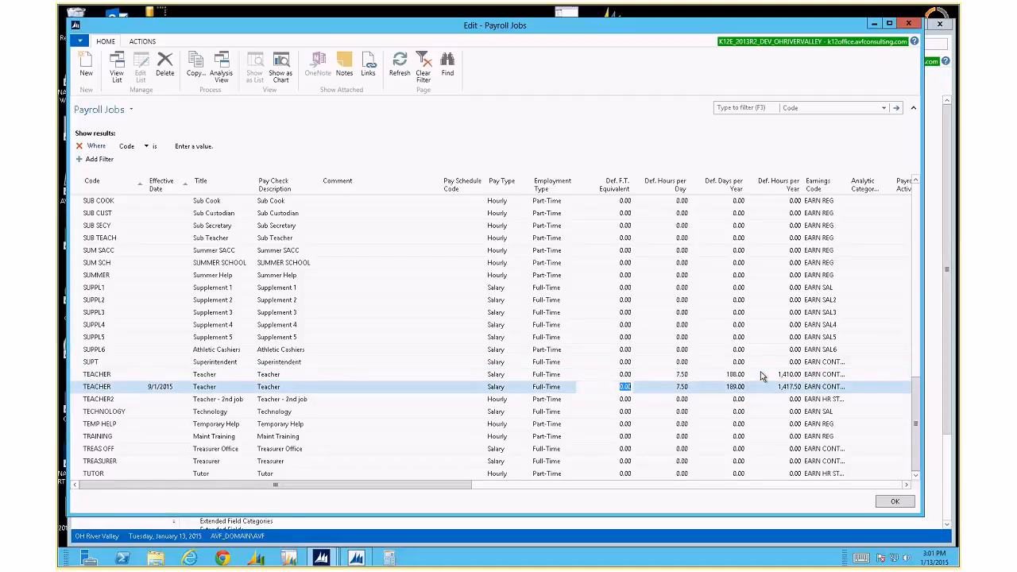
key("Left")
key("Left")
key("Left")
key("Left")
key("Left")
key("Left")
key("Right")
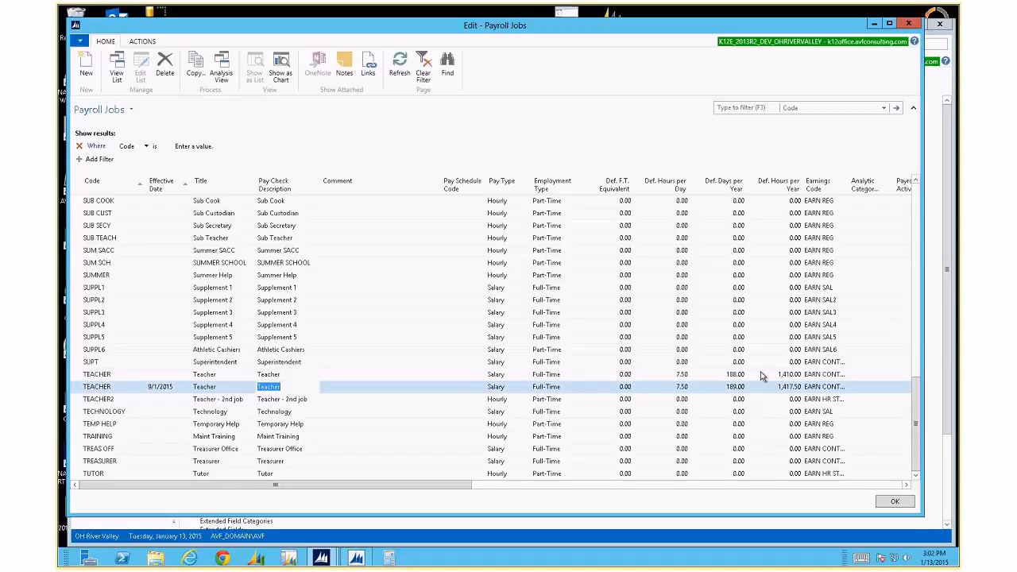
key("Tab")
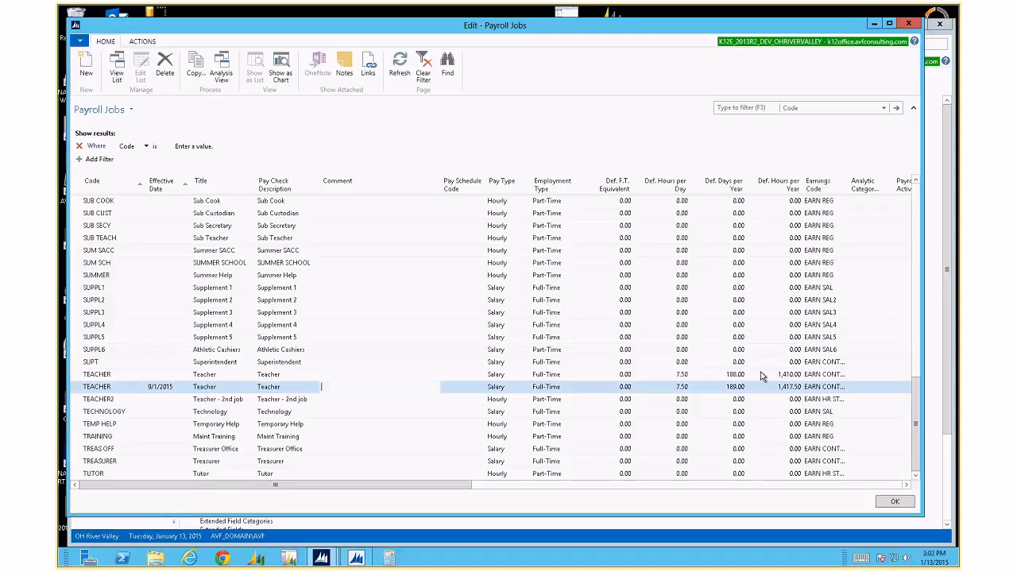
Go to the 9/1/2015 TEACHER job's Pay Schedule Code field and bring up its lookup list.
key("Tab")
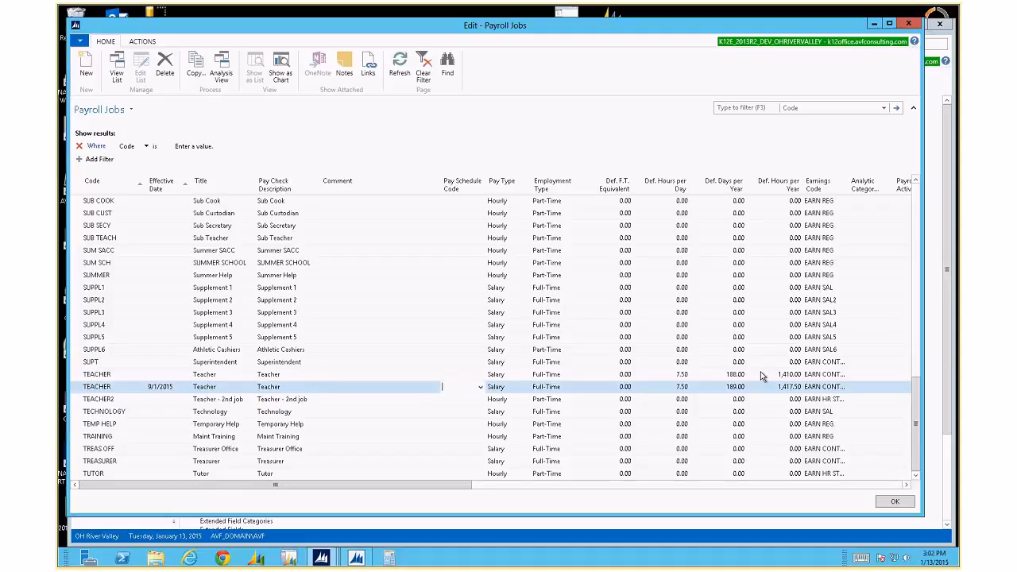
key("Down")
key("Down")
key("Down")
key("Down")
key("Down")
key("Down")
key("Down")
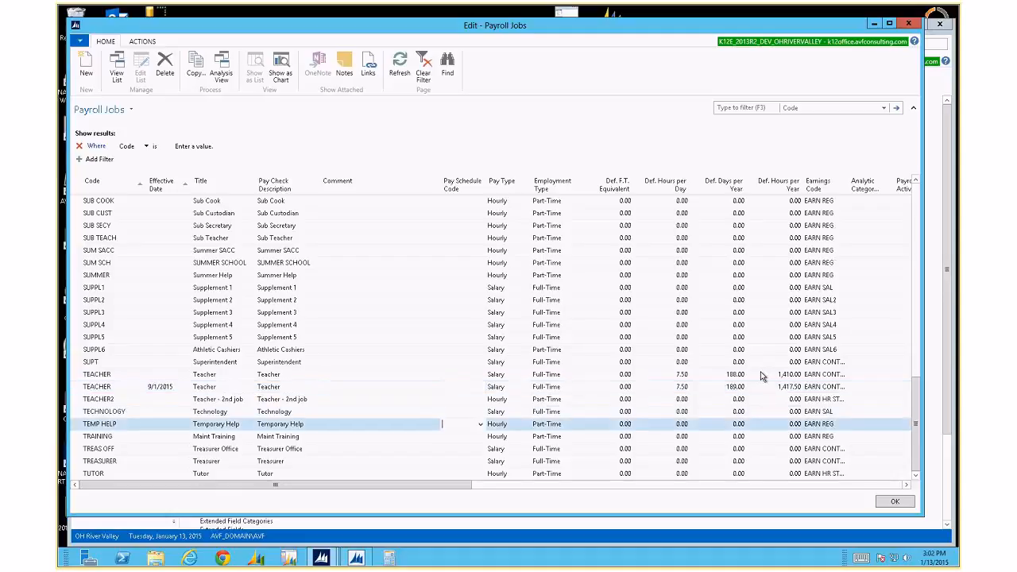
key("Up")
key("Up")
key("Up")
key("Up")
key("Up")
key("Up")
key("Up")
key("Up")
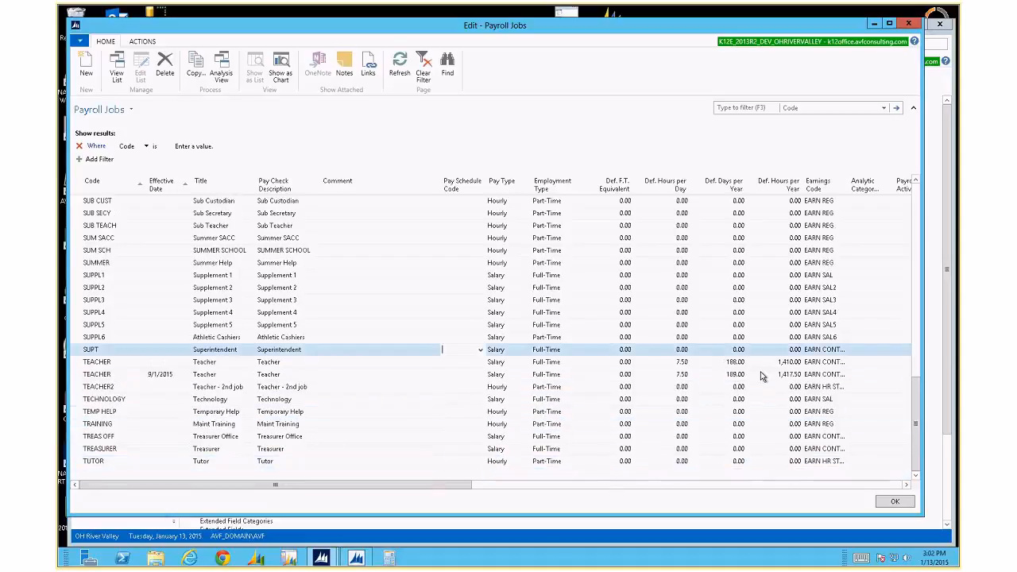
key("Down")
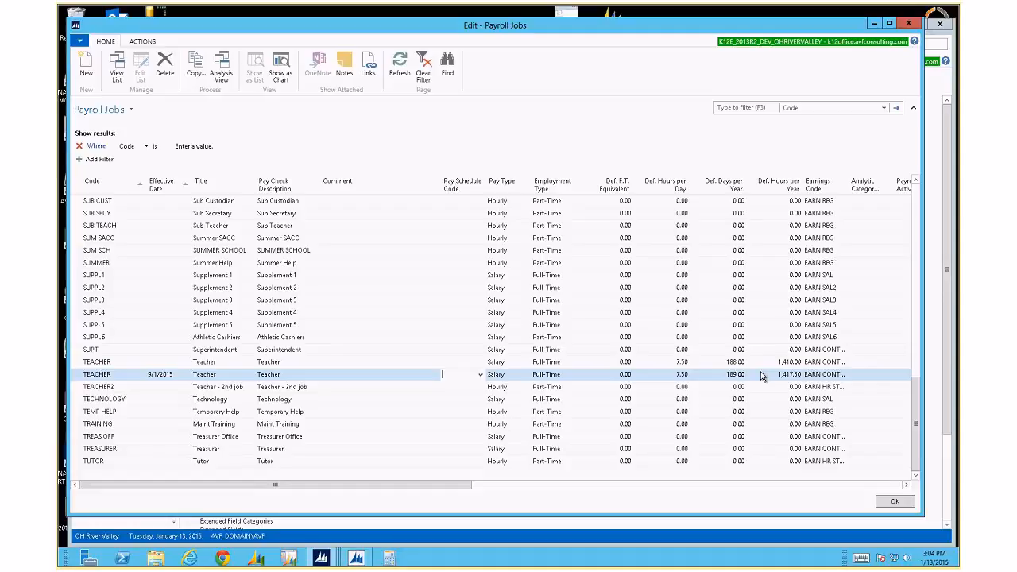
key("Down")
key("Up")
key("Down")
key("Up")
key("F4")
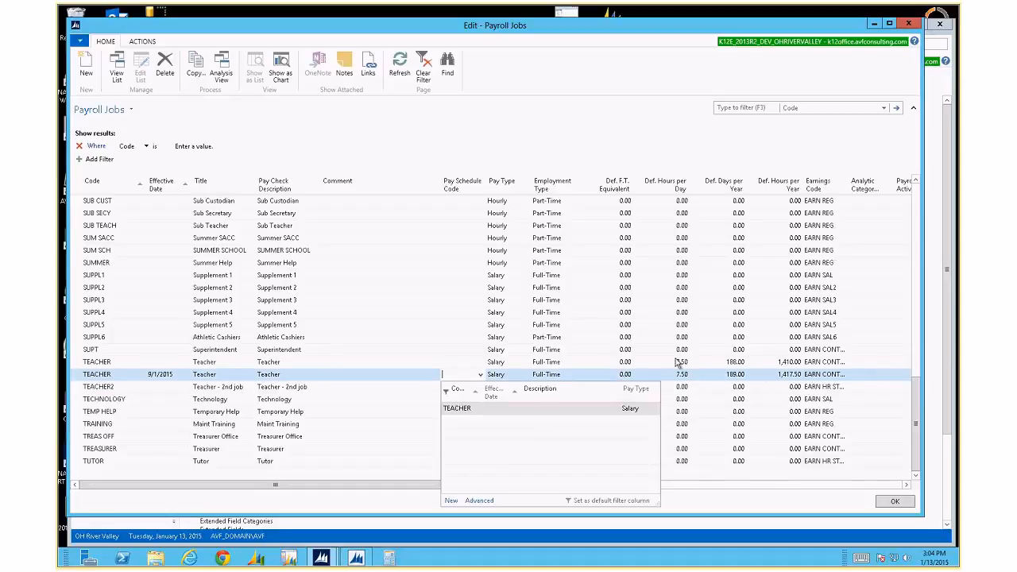
Describe the TEACHER pay schedule as 'Teacher' and check its BA step rates in Pay Schedule Detail.
left_click(487, 503)
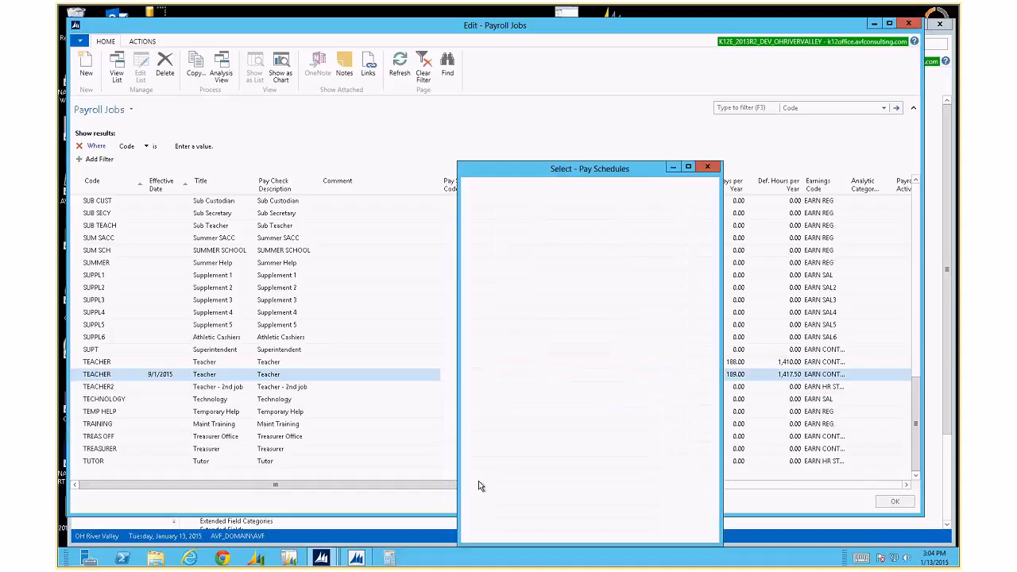
left_click_drag(575, 170, 358, 102)
left_click_drag(502, 477, 715, 471)
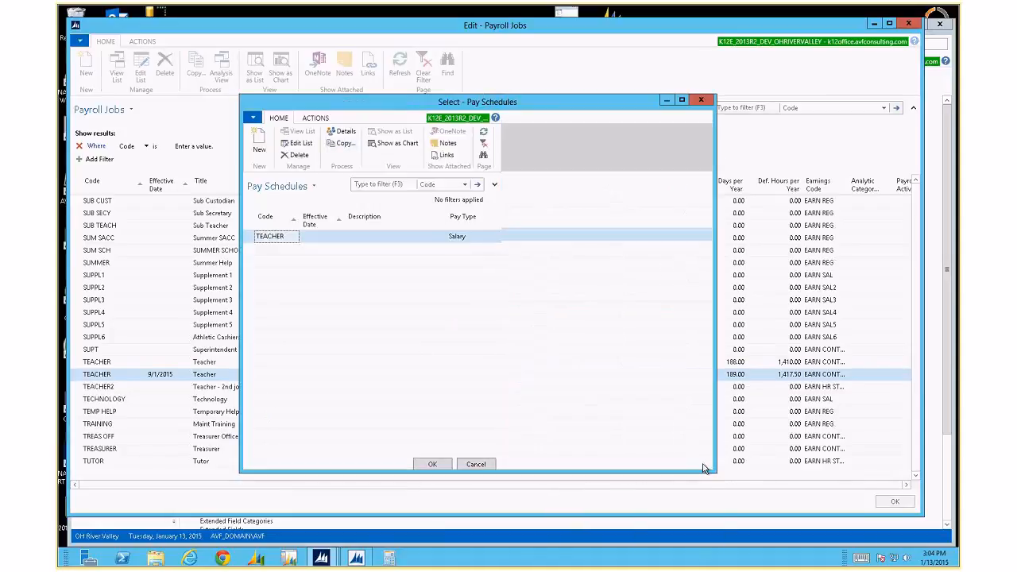
left_click(370, 237)
type("Tea")
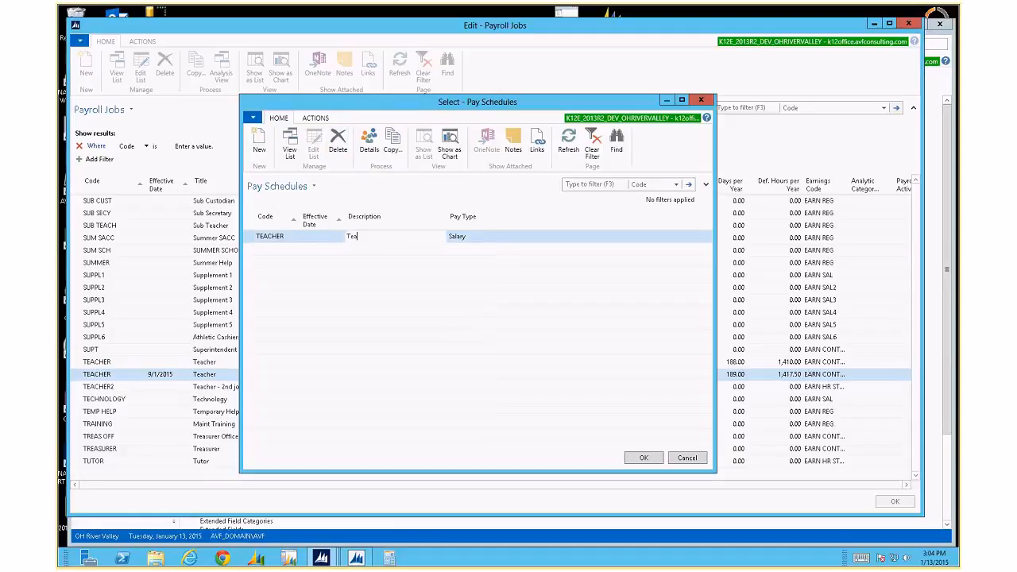
type("cher")
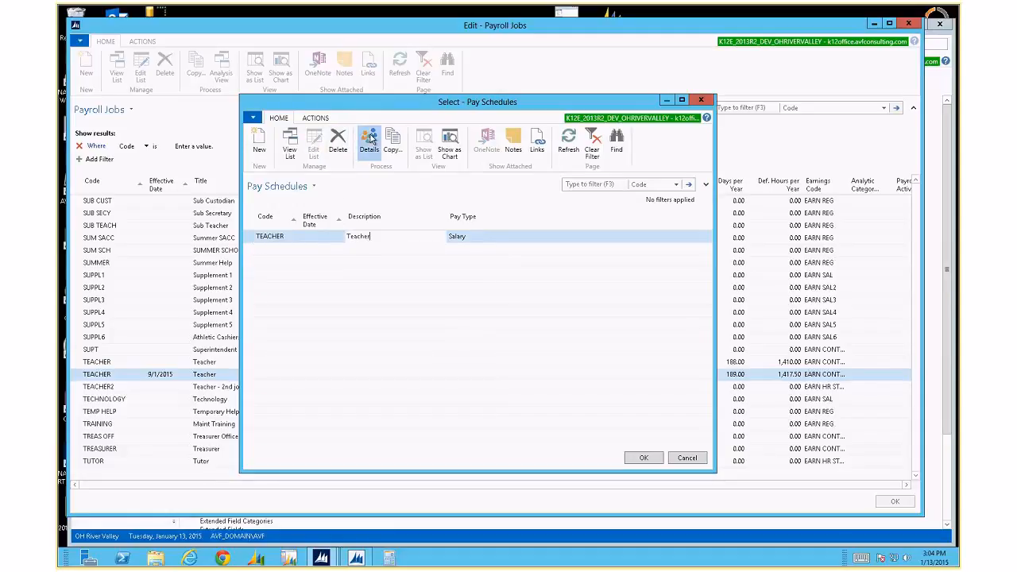
left_click(361, 149)
left_click_drag(330, 446, 528, 443)
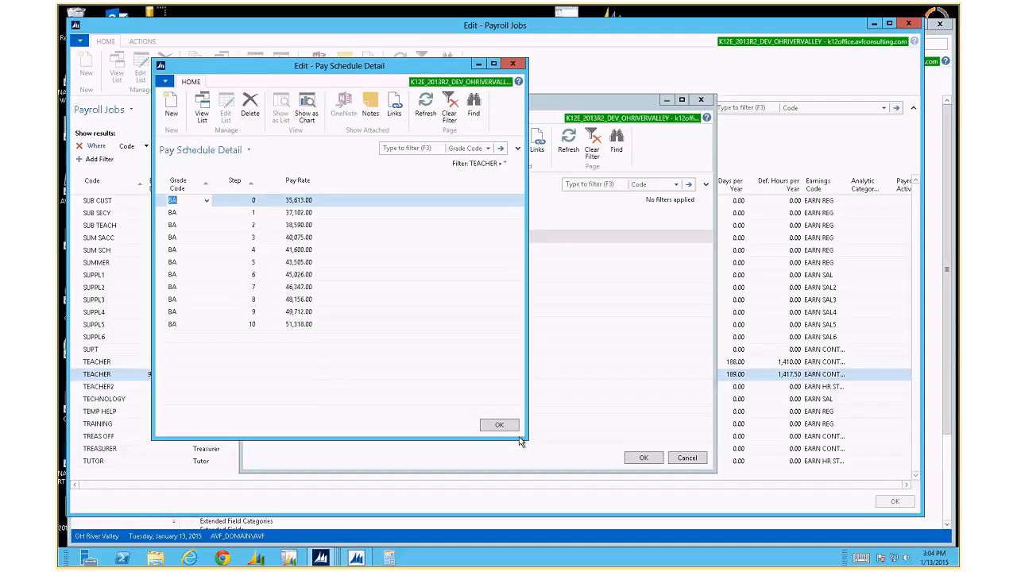
key("Escape")
Copy the TEACHER pay schedule with a 2.30 percent increase, rounded to the nearest 1.
left_click(357, 236)
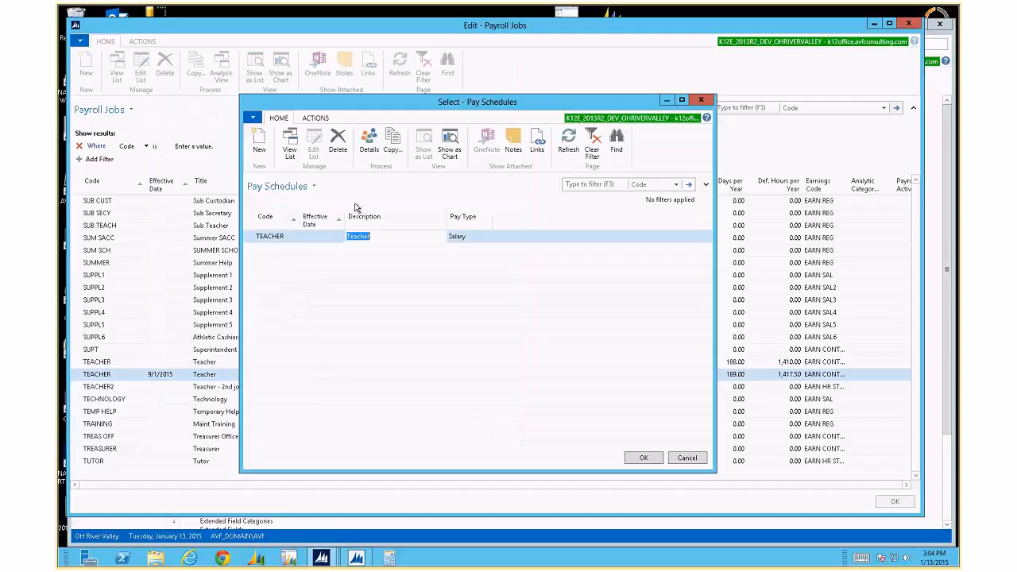
left_click(392, 145)
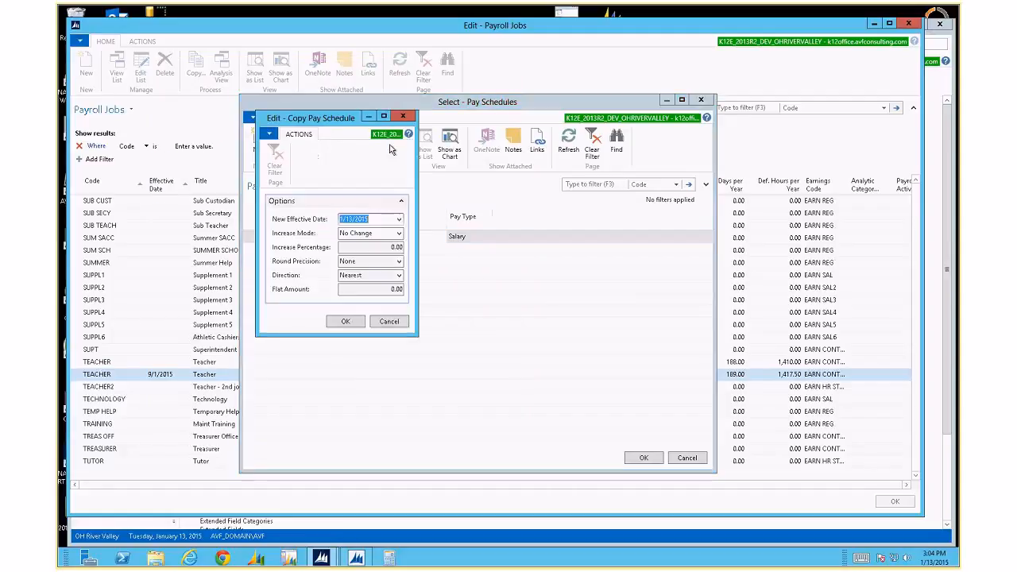
left_click(398, 233)
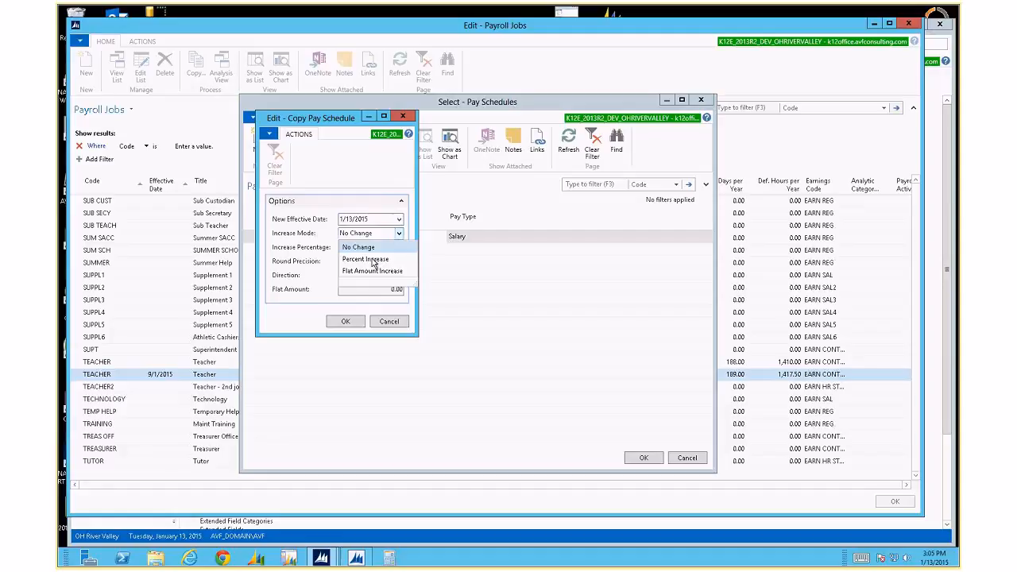
left_click(377, 261)
key("Tab")
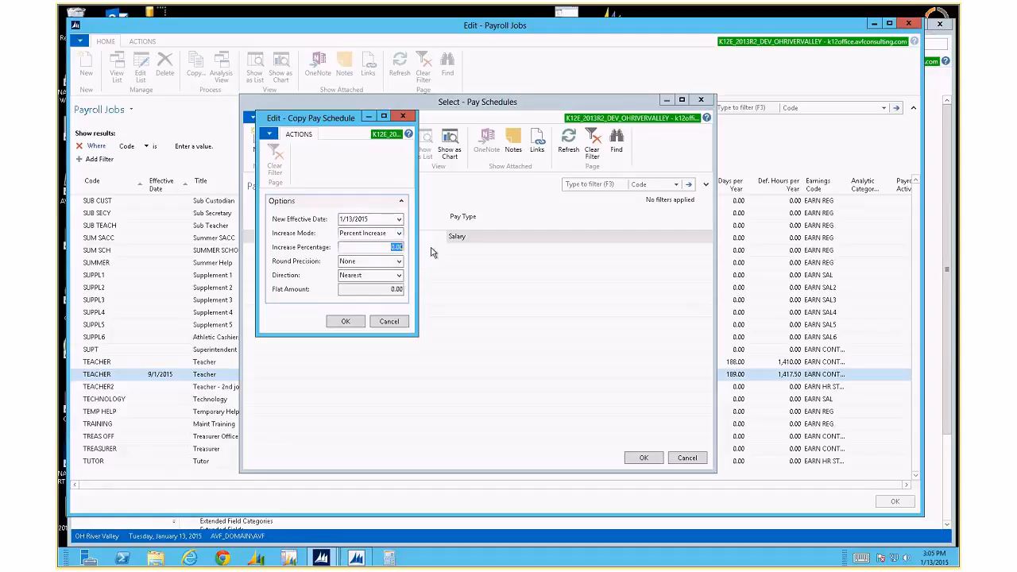
type("2.3")
key("Tab")
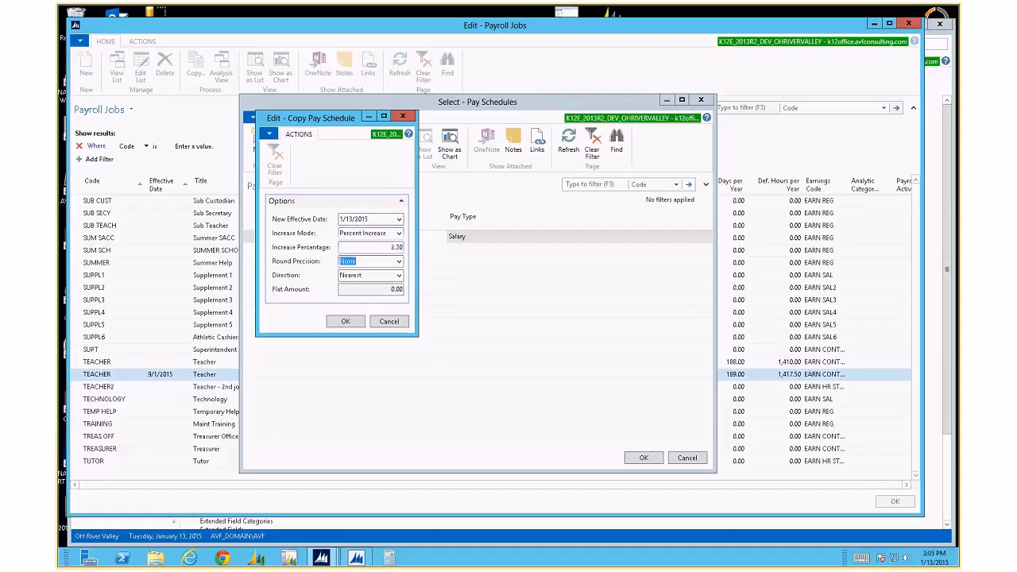
left_click(399, 265)
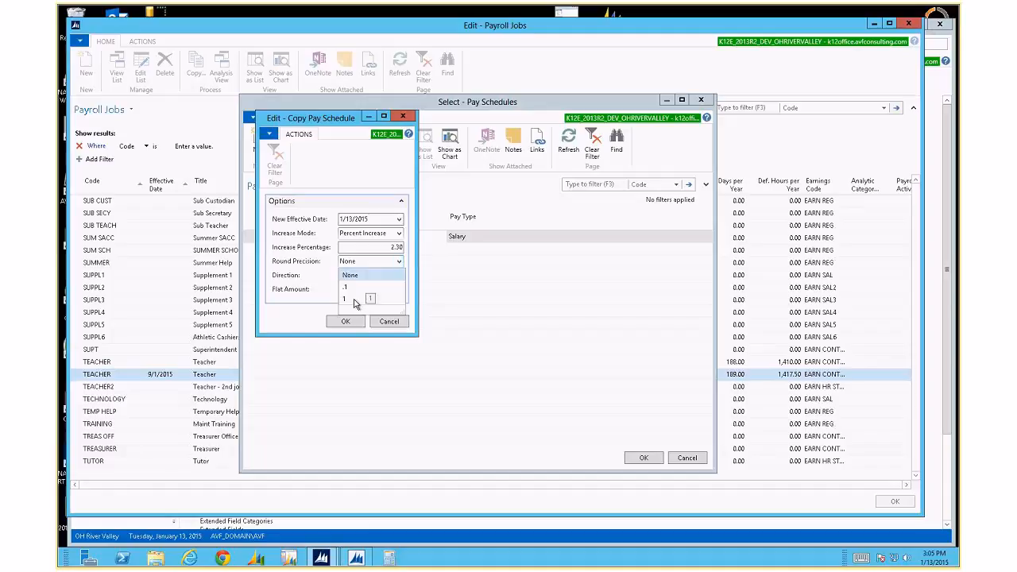
left_click(355, 299)
left_click(365, 275)
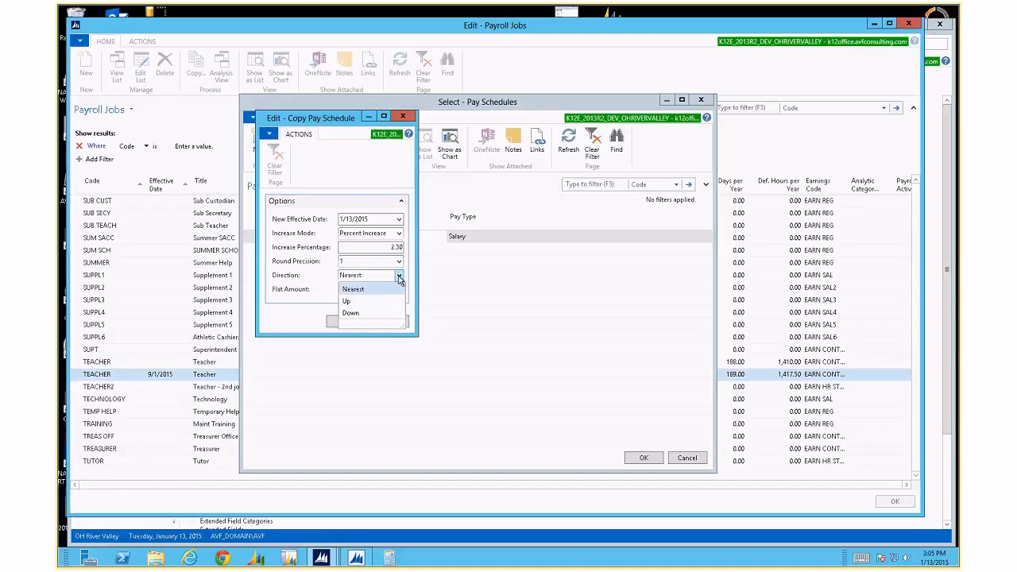
left_click(364, 291)
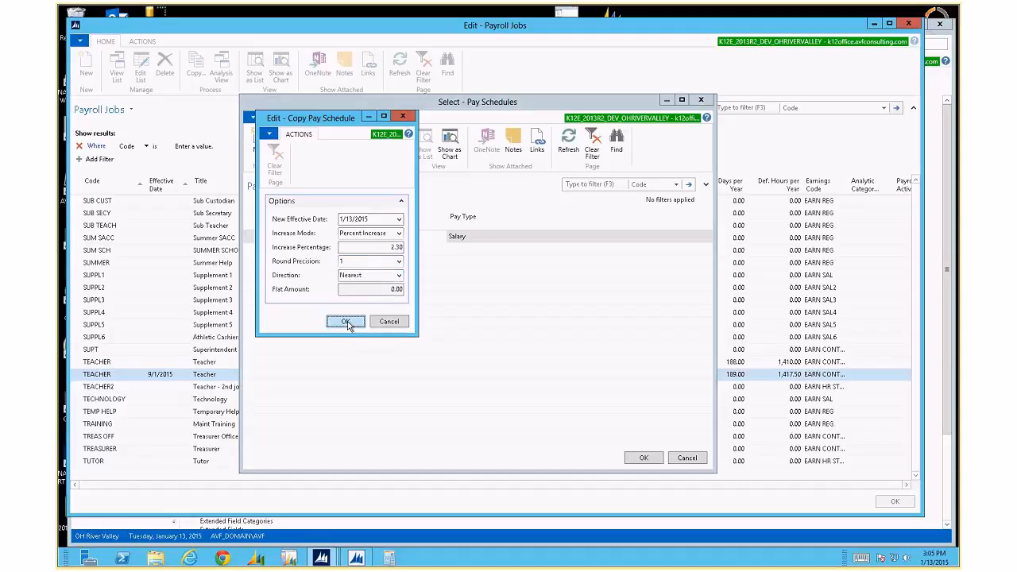
left_click(346, 321)
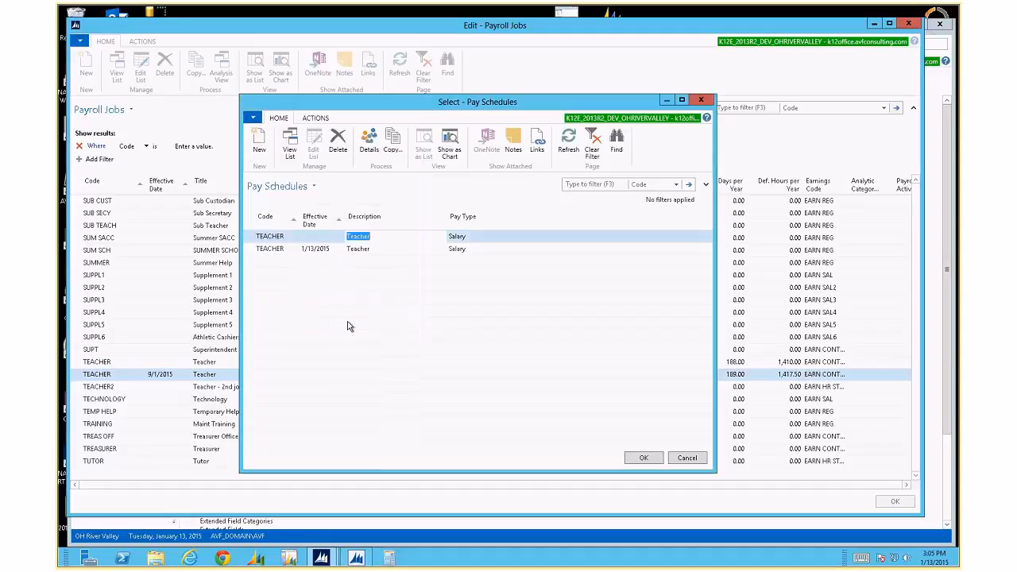
Delete the 1/13/2015 TEACHER pay schedule.
left_click(358, 251)
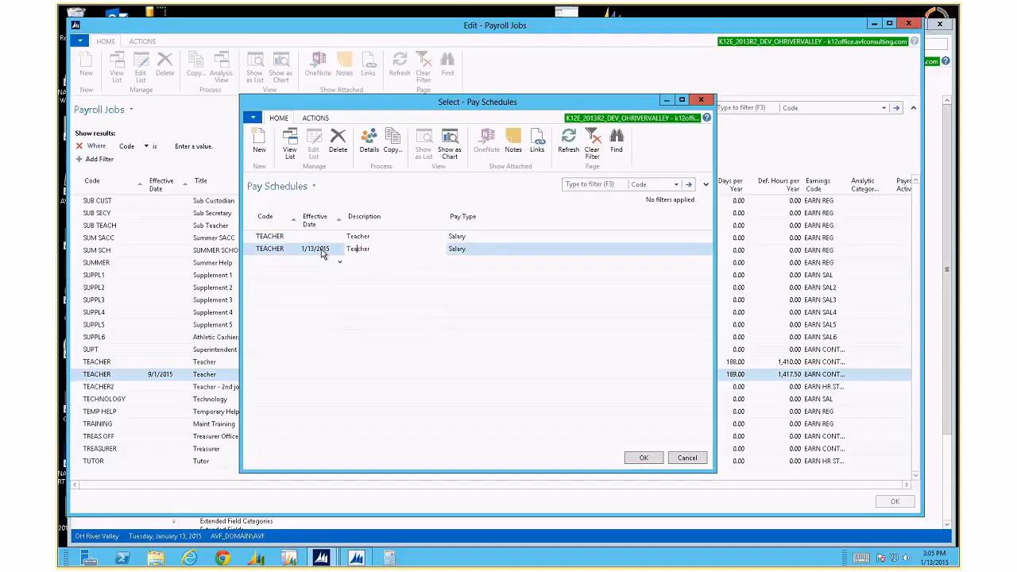
key("ctrl+Delete")
key("Return")
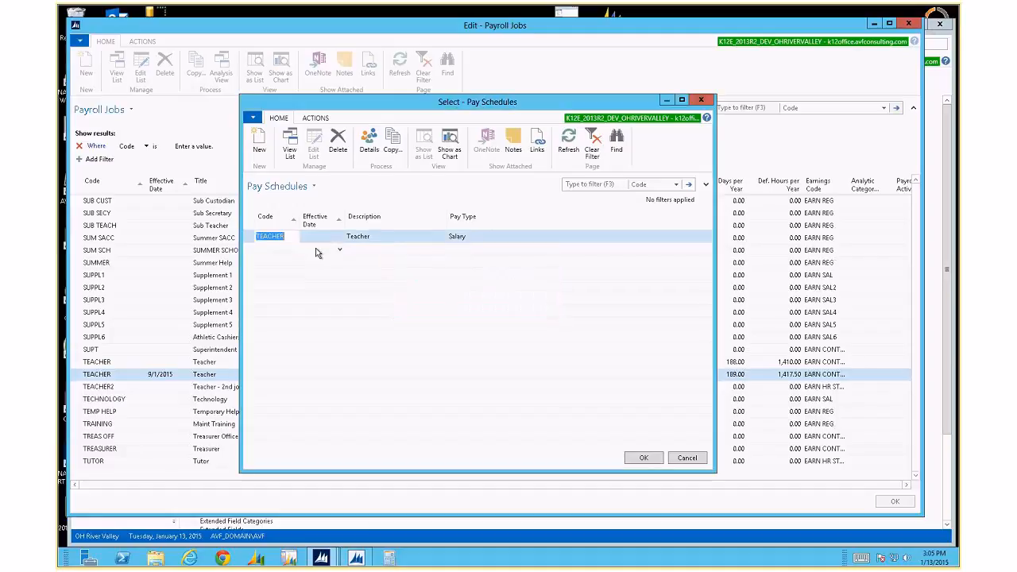
Copy the TEACHER pay schedule to 9/1/2015 with a 2.3% increase and no rounding.
left_click(392, 148)
type("090115")
key("Tab")
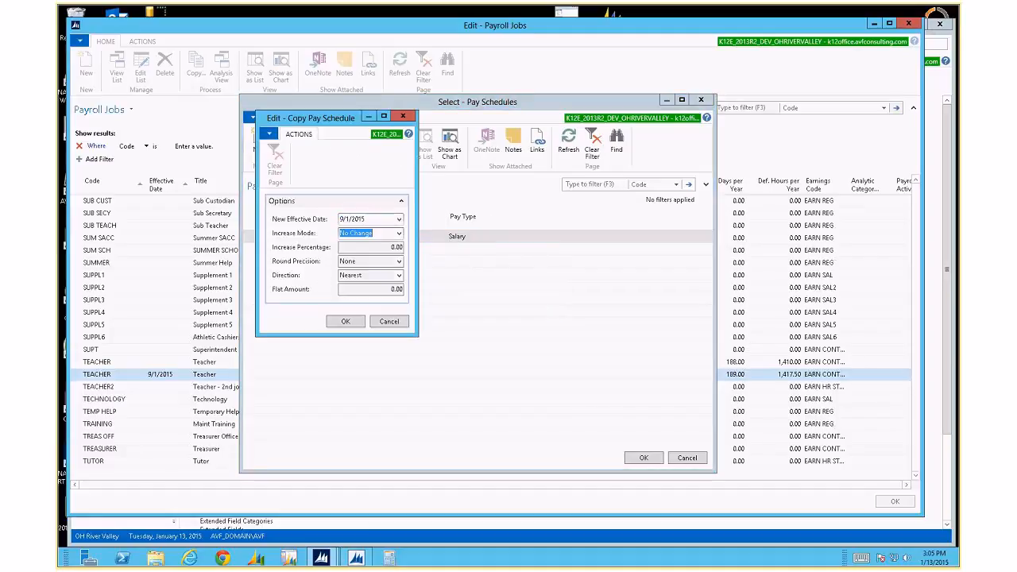
left_click(388, 230)
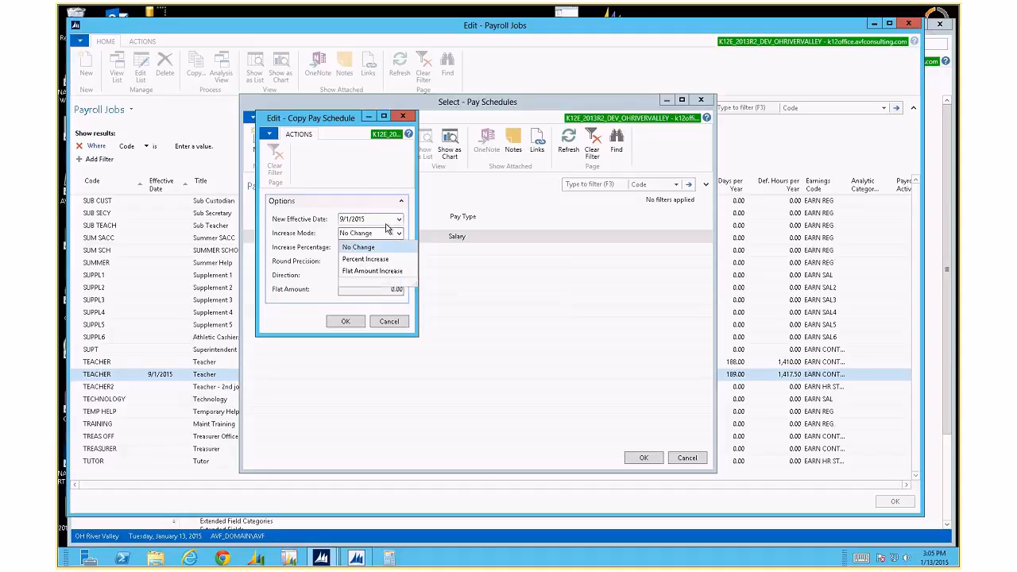
key("Down")
key("Tab")
type("2")
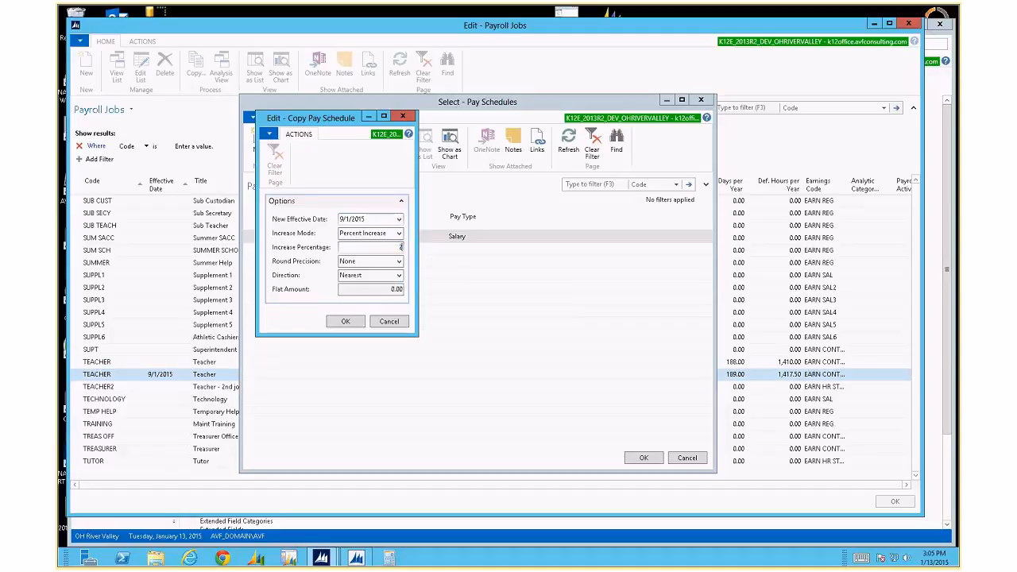
type(".3")
key("Tab")
key("alt+Down")
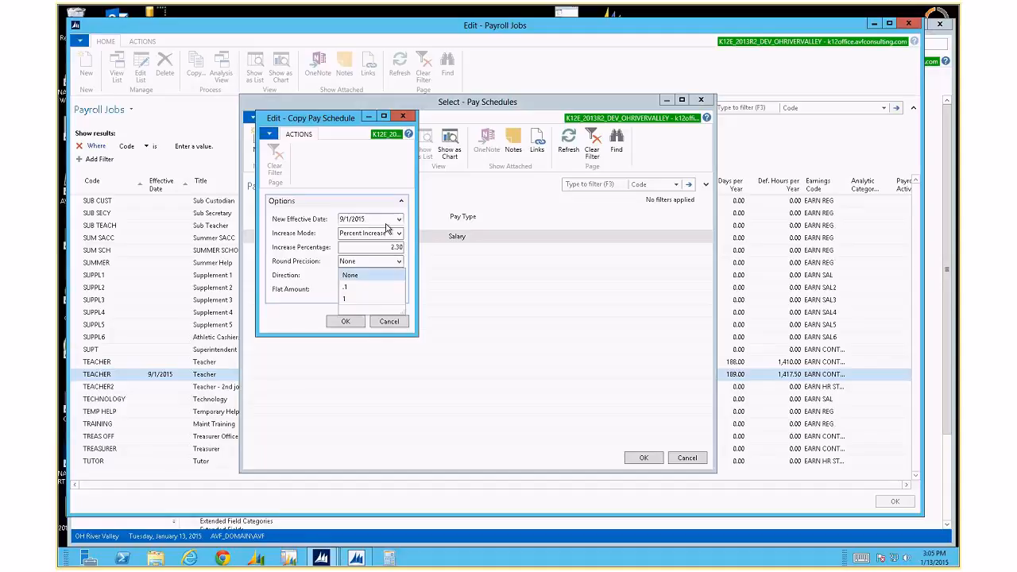
key("Down")
key("Down")
key("Tab")
left_click(345, 321)
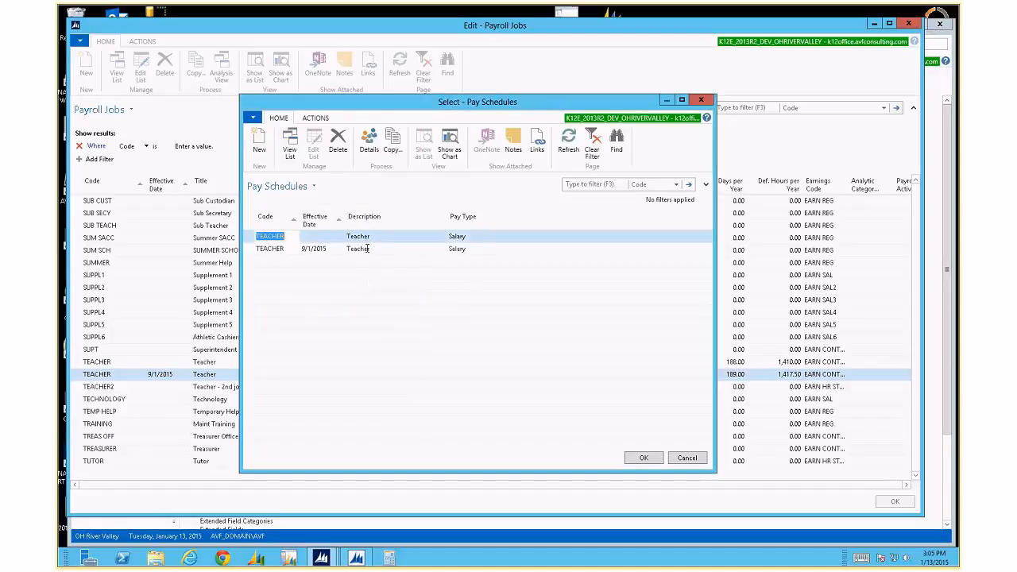
Compare the new 9/1/2015 TEACHER pay rates with the original's, then close the schedule list.
left_click(368, 249)
left_click(370, 145)
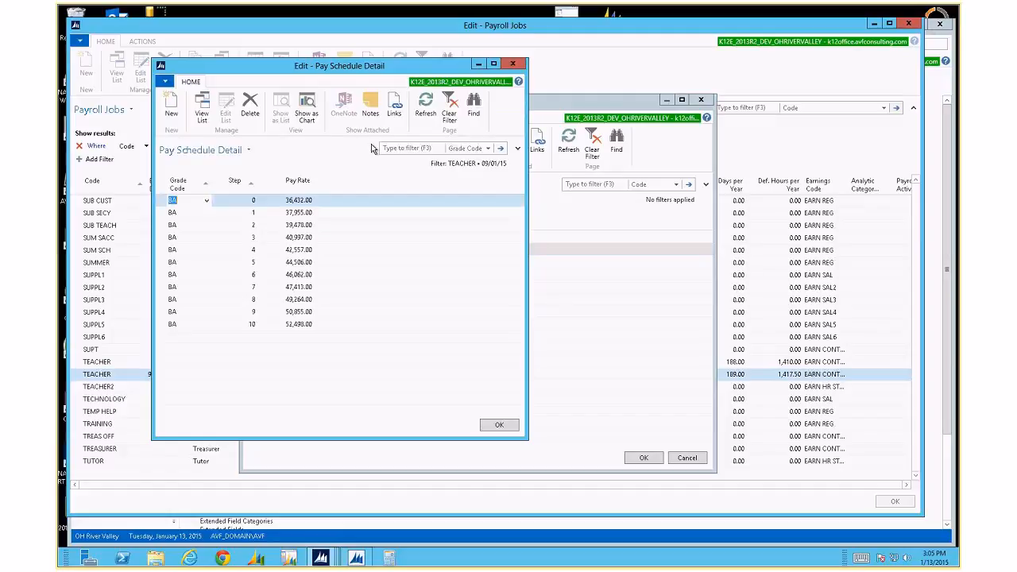
key("Escape")
left_click(370, 145)
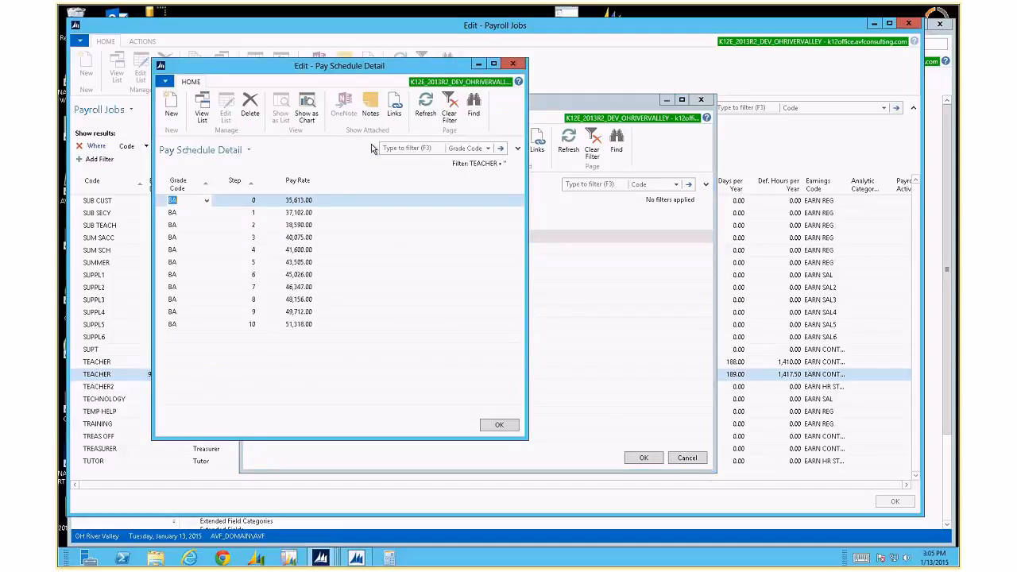
key("Escape")
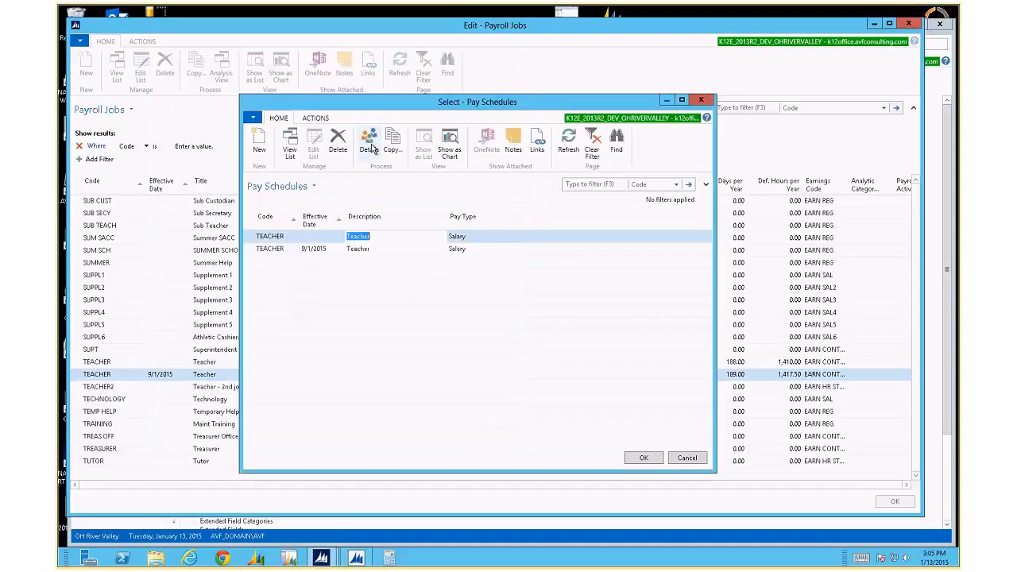
key("Escape")
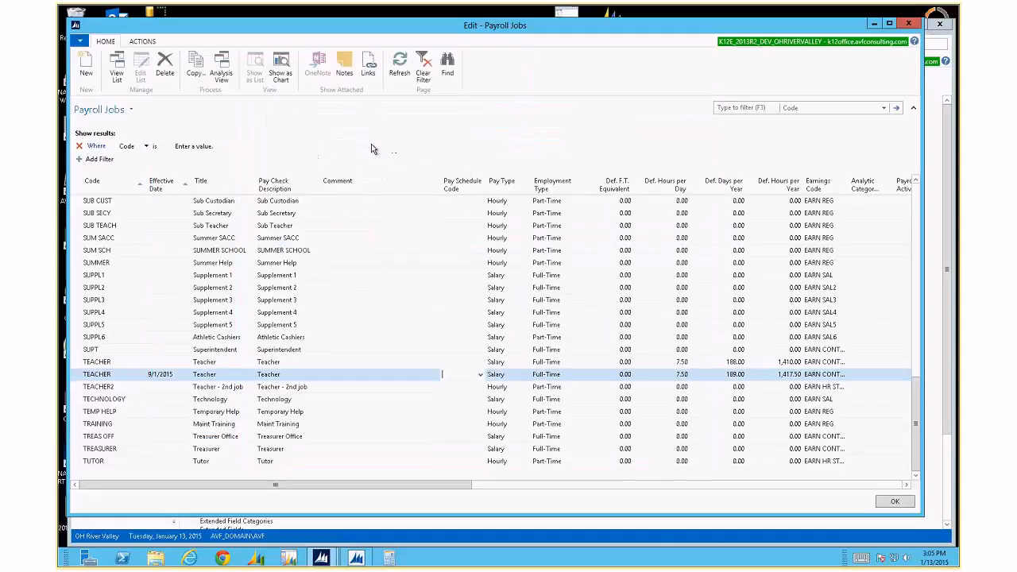
Set the 9/1/2015 TEACHER job's Pay Schedule Code to TEACHER.
key("F4")
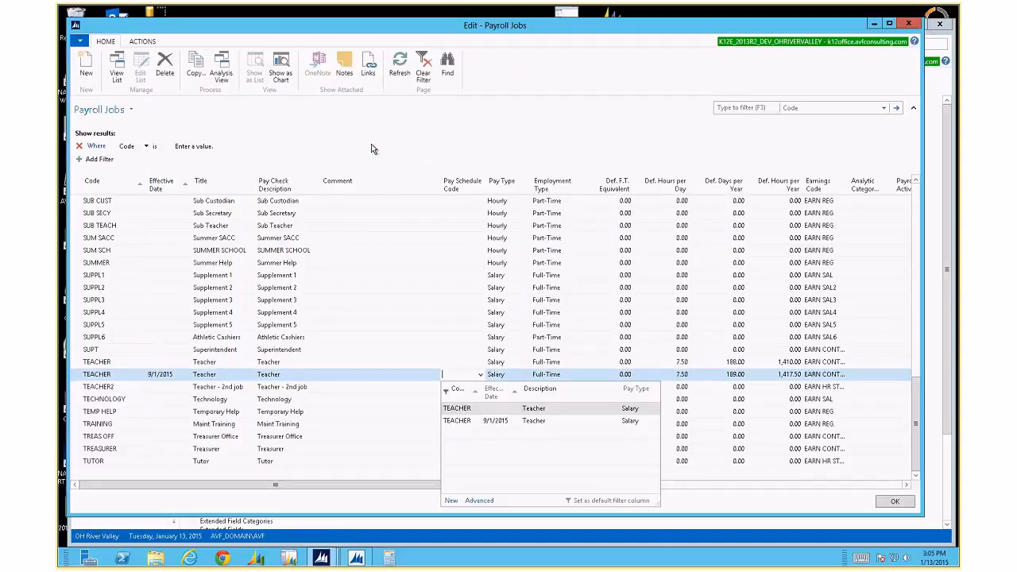
key("Return")
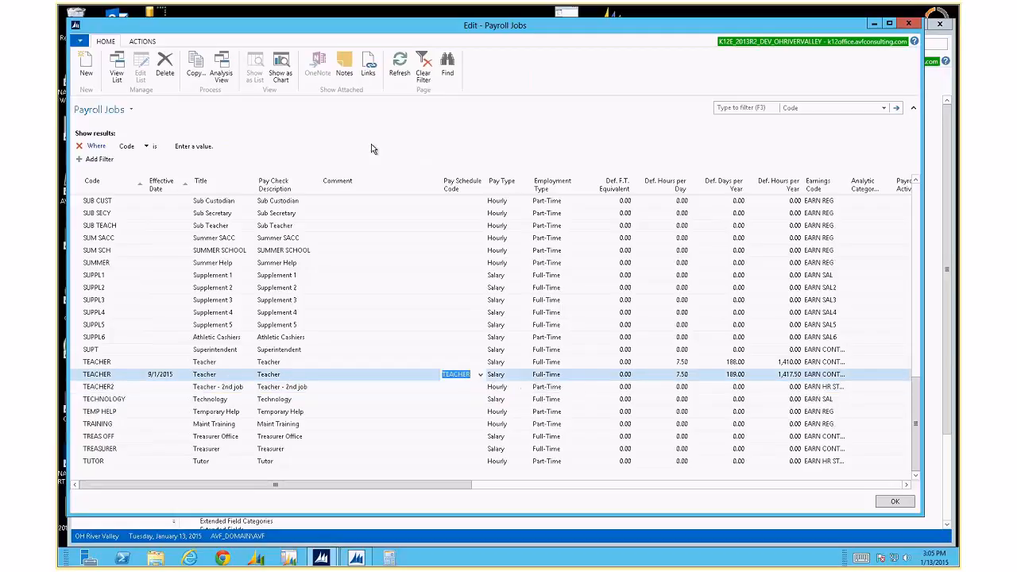
key("F4")
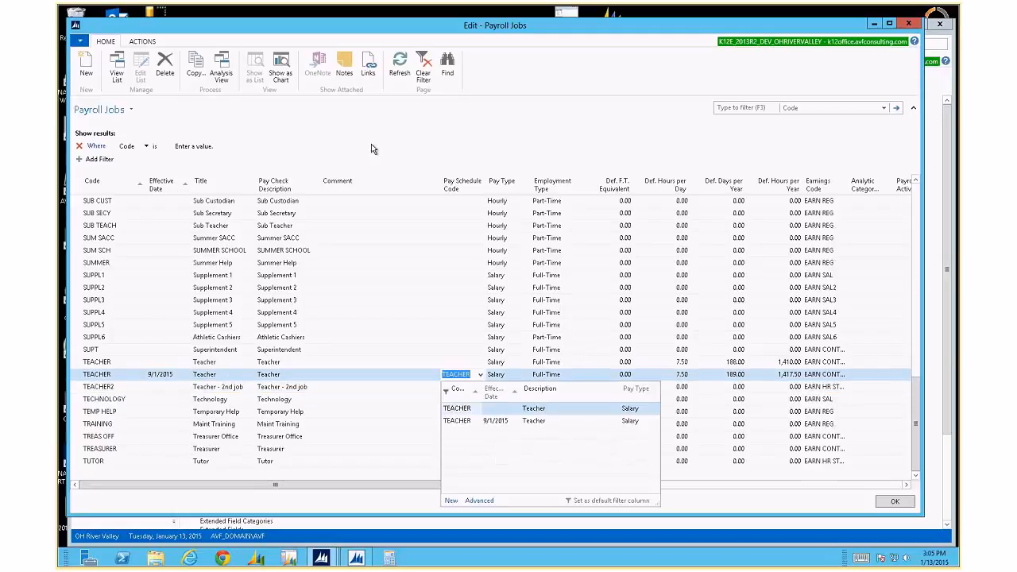
key("Tab")
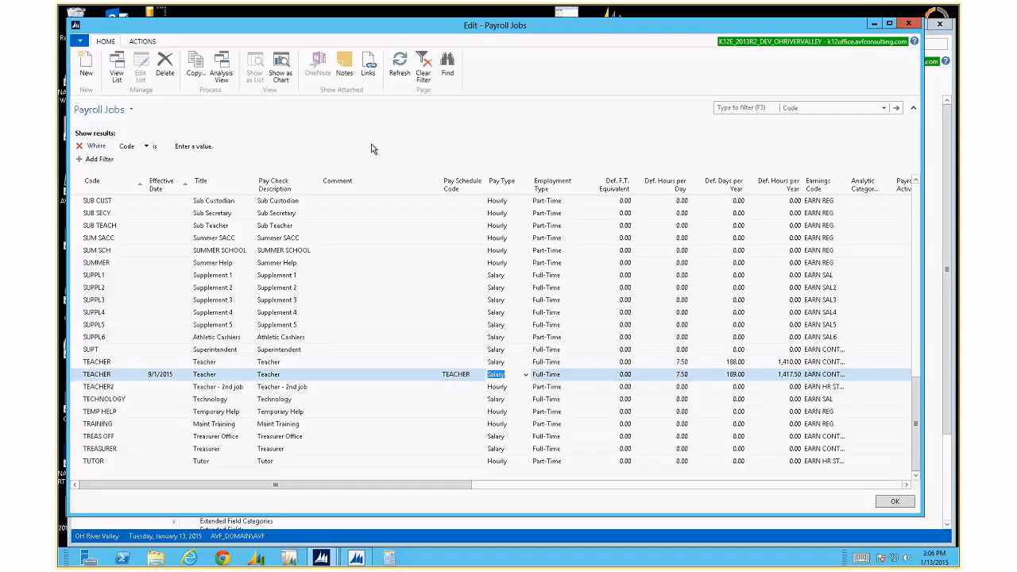
Give the 9/1/2015 TEACHER job a 1.00 F.T. equivalent, keeping Full-Time, 7.50 hours and 189 days.
key("Tab")
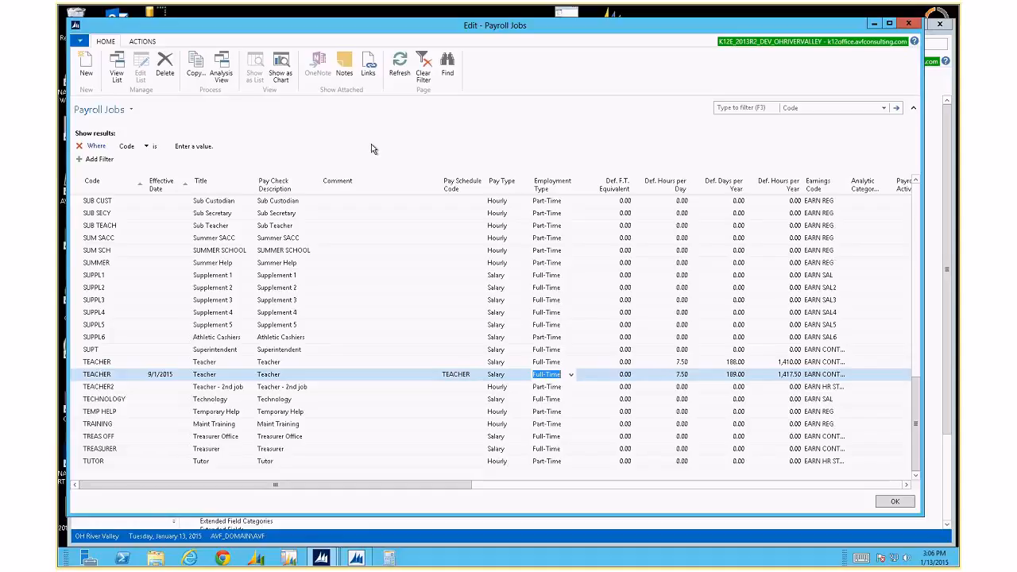
key("alt+Down")
key("Return")
key("Tab")
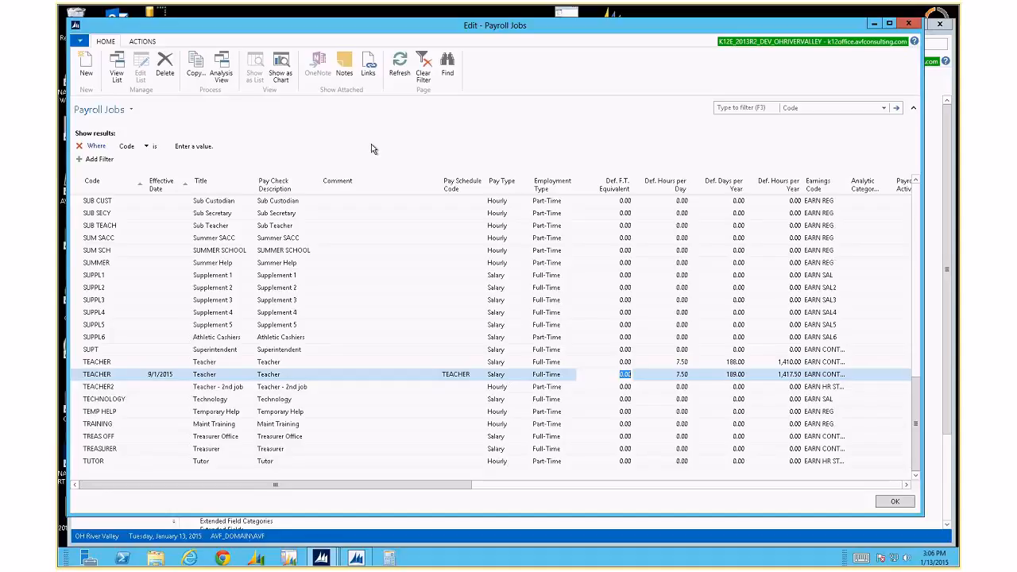
type("1")
key("Tab")
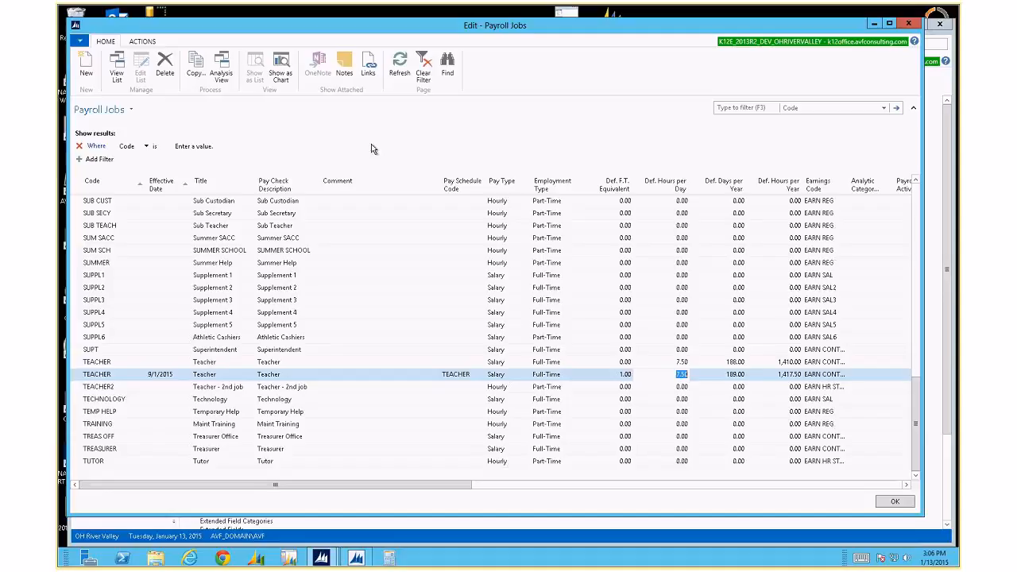
key("Tab")
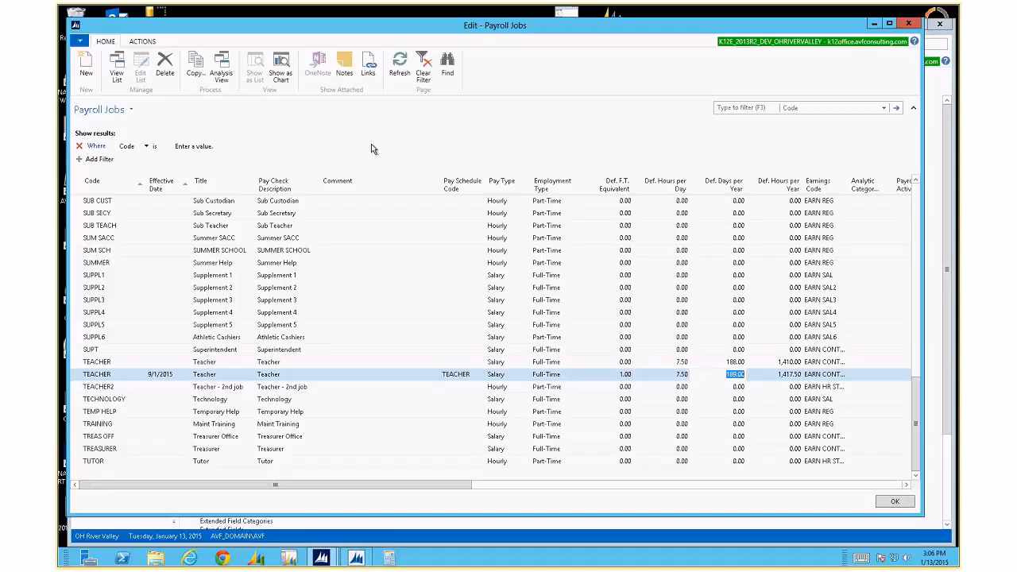
key("Tab")
key("shift+Tab")
key("Tab")
key("Tab")
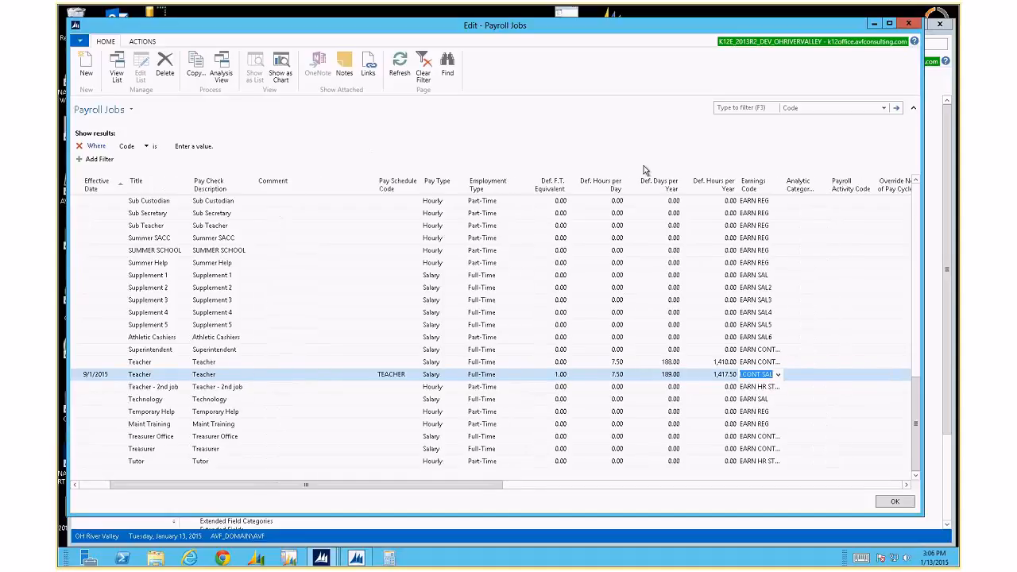
Widen the Earnings Code column and check the Athletic Cashiers and Supplement 5 codes.
left_click_drag(784, 185, 805, 185)
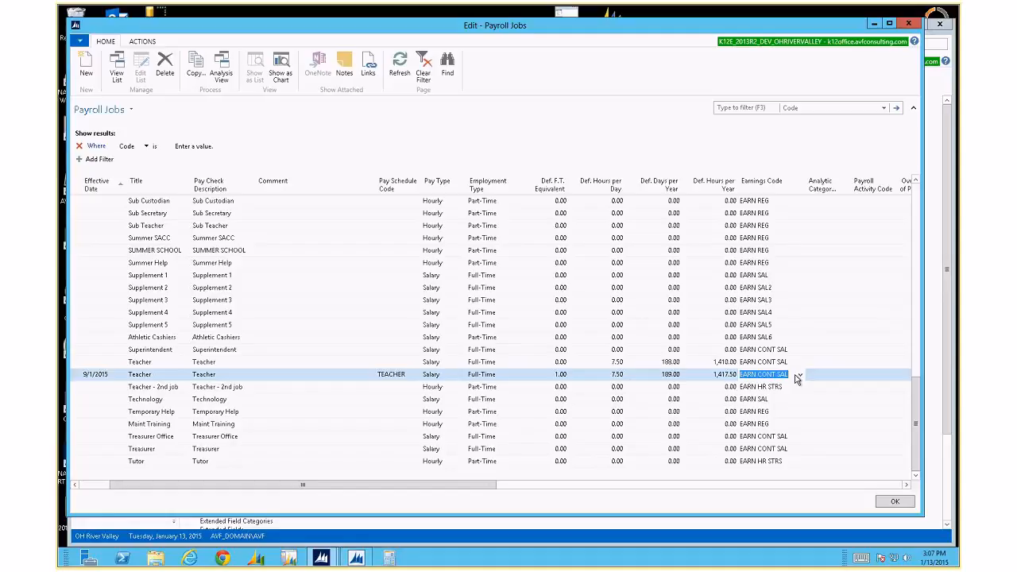
key("Up")
key("Up")
key("Up")
key("Up")
key("Down")
key("Up")
key("Up")
key("Up")
key("Up")
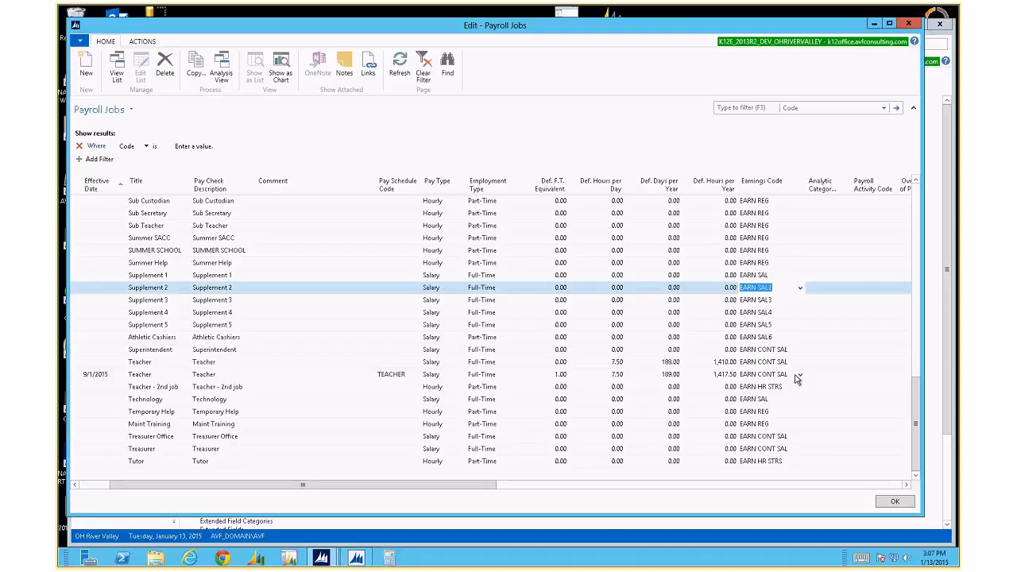
key("Down")
key("Down")
key("Down")
key("Down")
key("Down")
key("Down")
key("Down")
Compare the 9/1/2015 Teacher earnings code with Superintendent, Treasurer Office, Temporary Help and original Teacher.
key("Up")
key("Up")
key("Down")
key("Down")
key("Up")
key("Up")
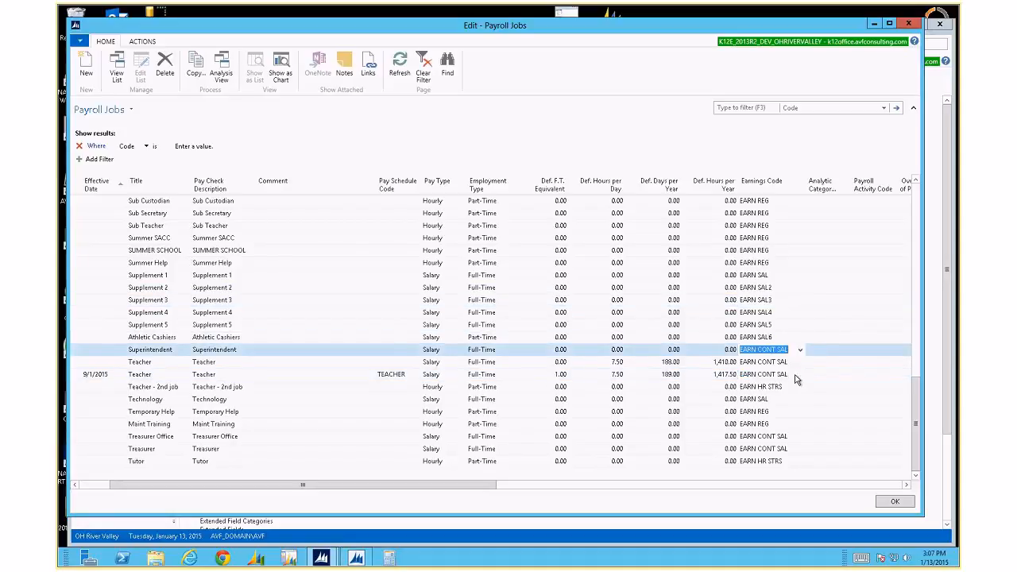
key("Down")
key("Down")
key("Down")
key("Down")
key("Down")
key("Down")
key("Down")
key("Up")
key("Up")
key("Up")
key("Up")
key("Up")
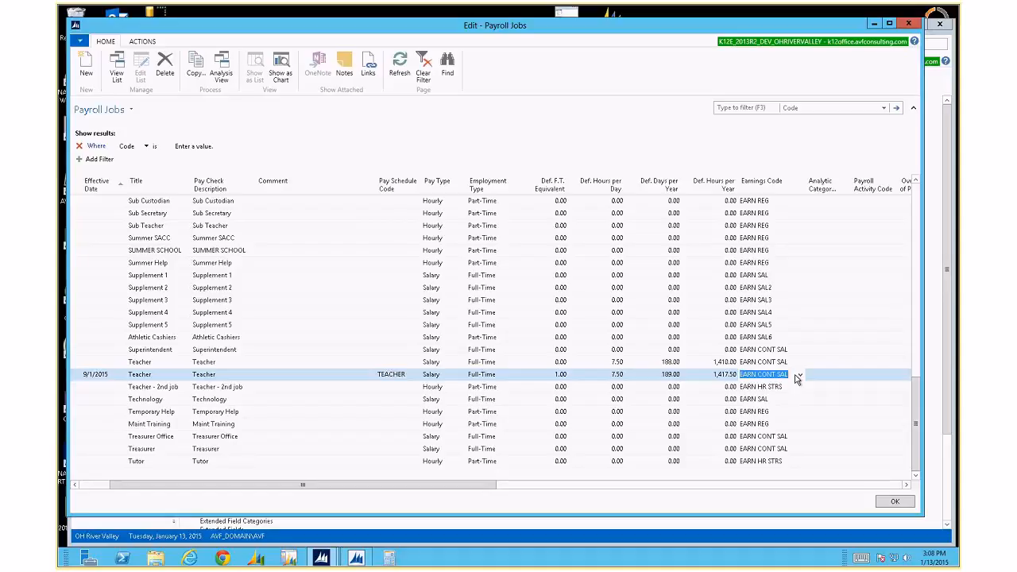
key("Up")
key("Down")
key("Up")
key("shift+Tab")
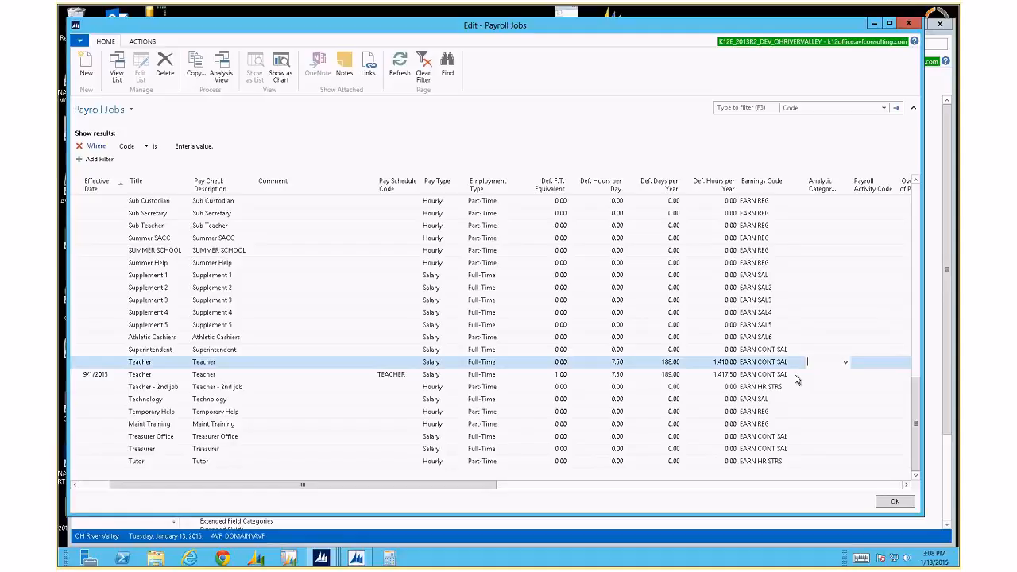
Move along the original Teacher row to its 14-15 TEAC Payroll Calendar field.
key("Tab")
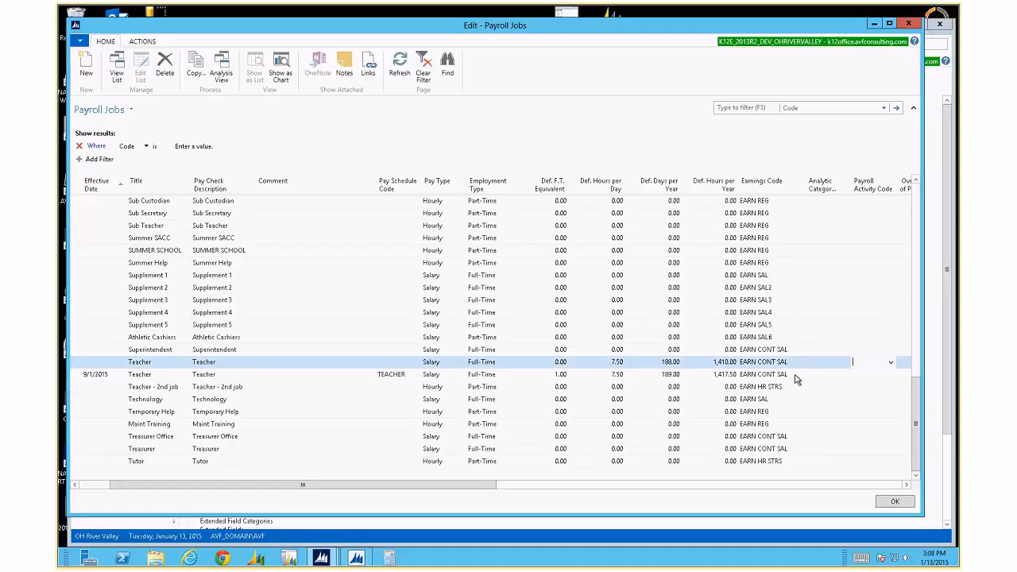
key("Tab")
key("shift+Tab")
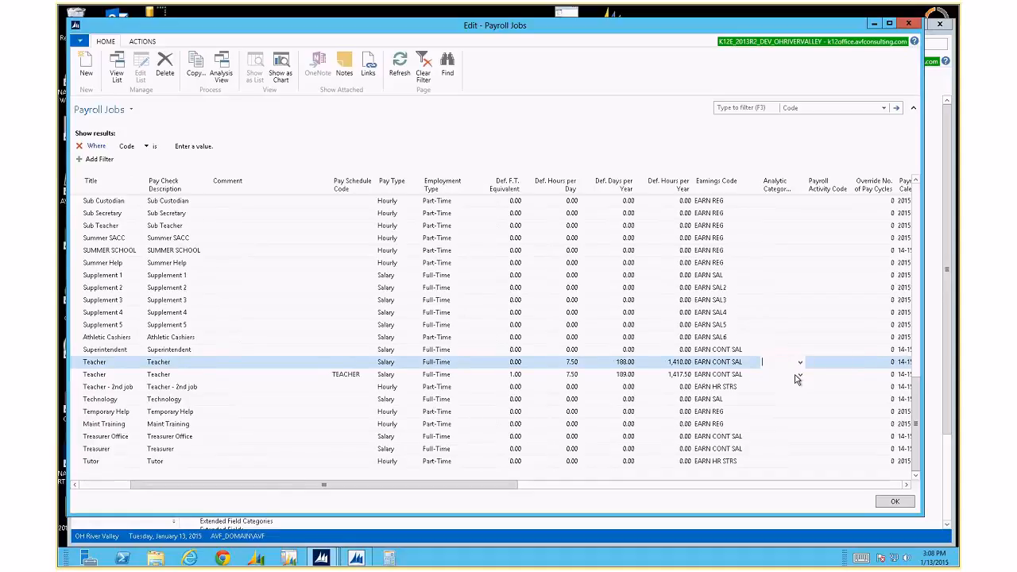
key("Tab")
key("Tab")
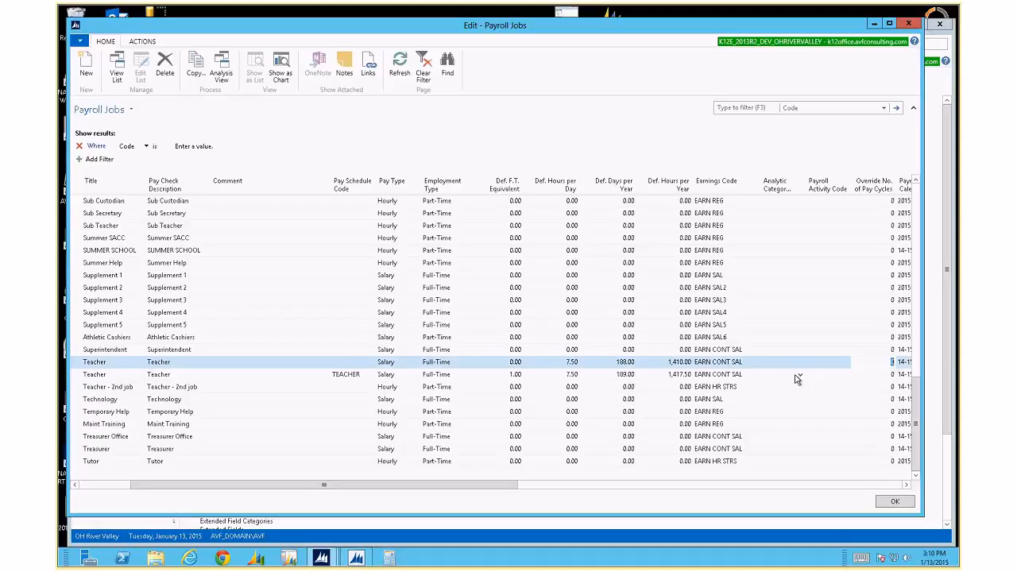
key("Down")
key("Up")
key("Tab")
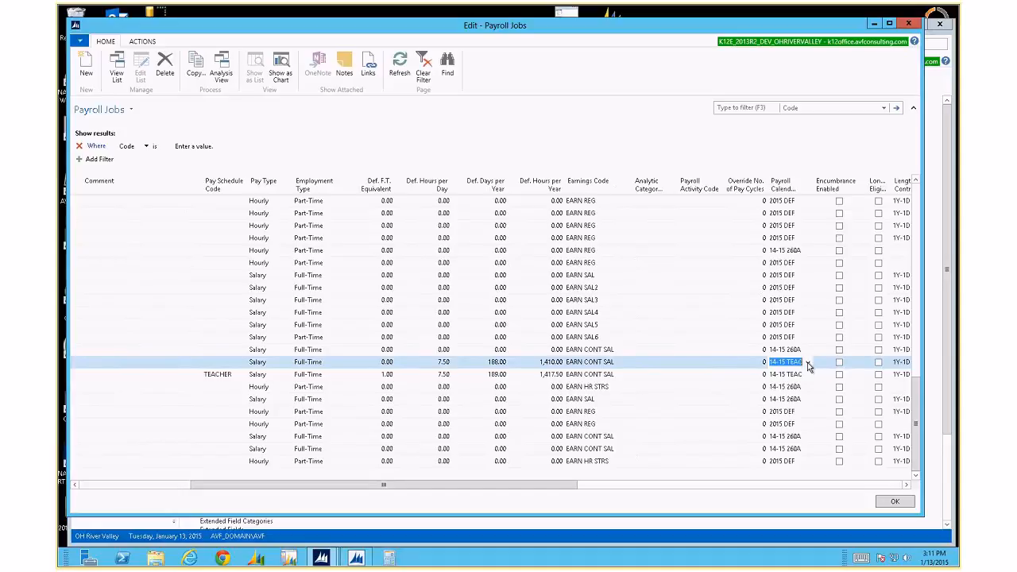
Open the 14-15 TEAC card from the Advanced payroll calendar list.
left_click(807, 363)
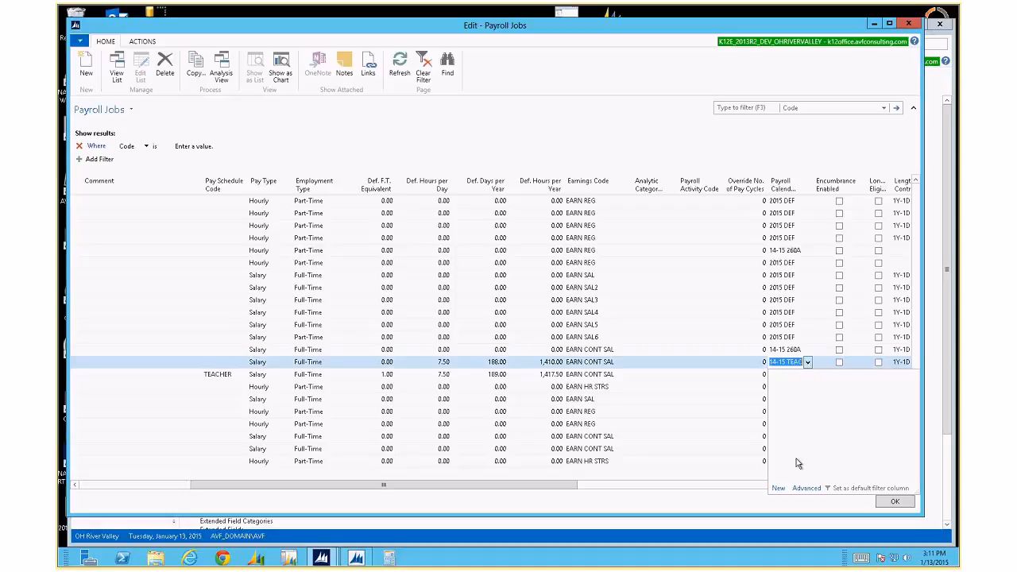
left_click(807, 488)
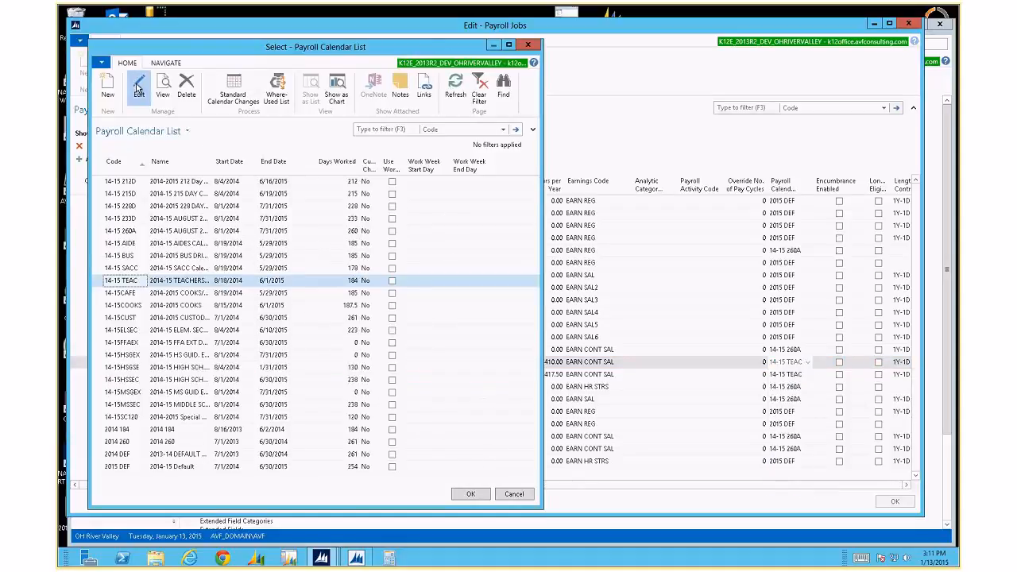
left_click(138, 88)
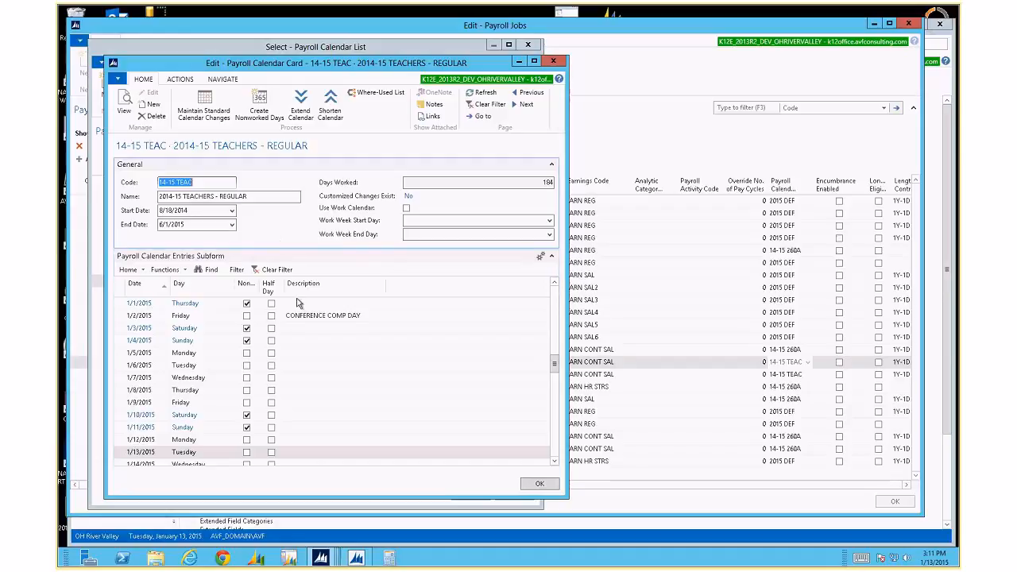
Review 14-15 TEAC calendar changes: 9/1/2014 holidays and weekly Saturday/Sunday entries, then close them.
left_click(205, 100)
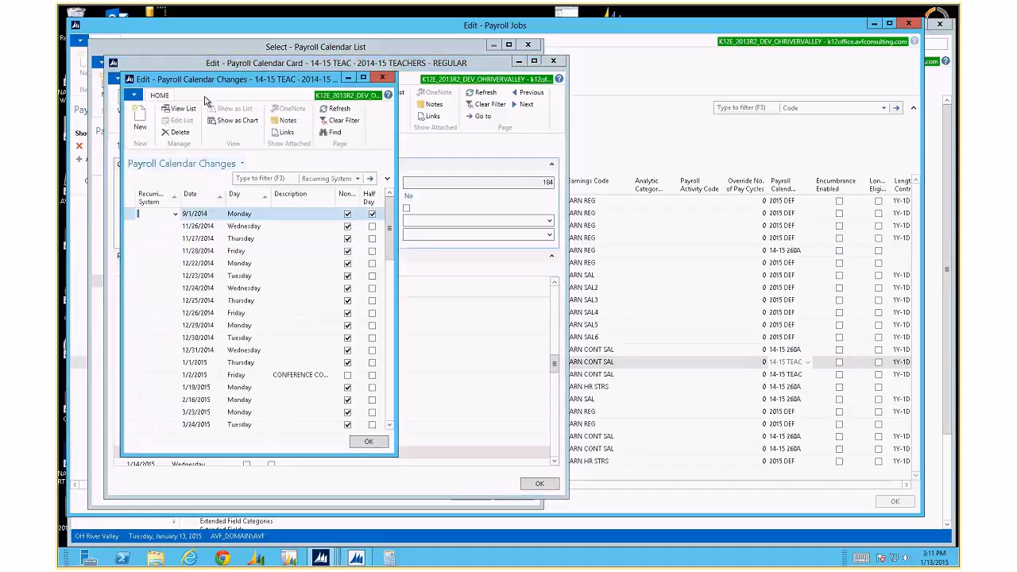
left_click_drag(397, 457, 583, 486)
scroll(348, 391, "down", 3)
left_click_drag(132, 427, 132, 437)
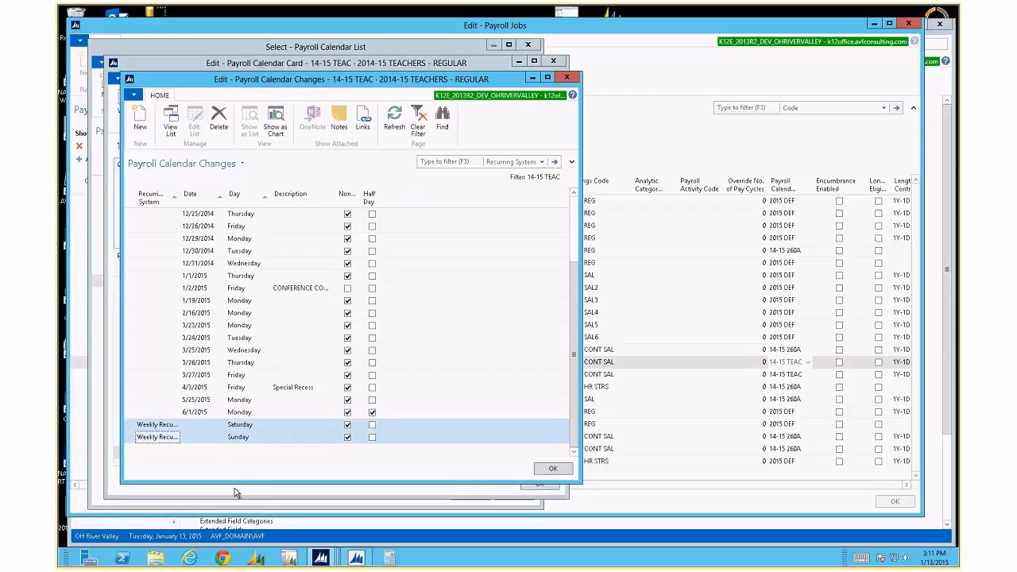
left_click(566, 77)
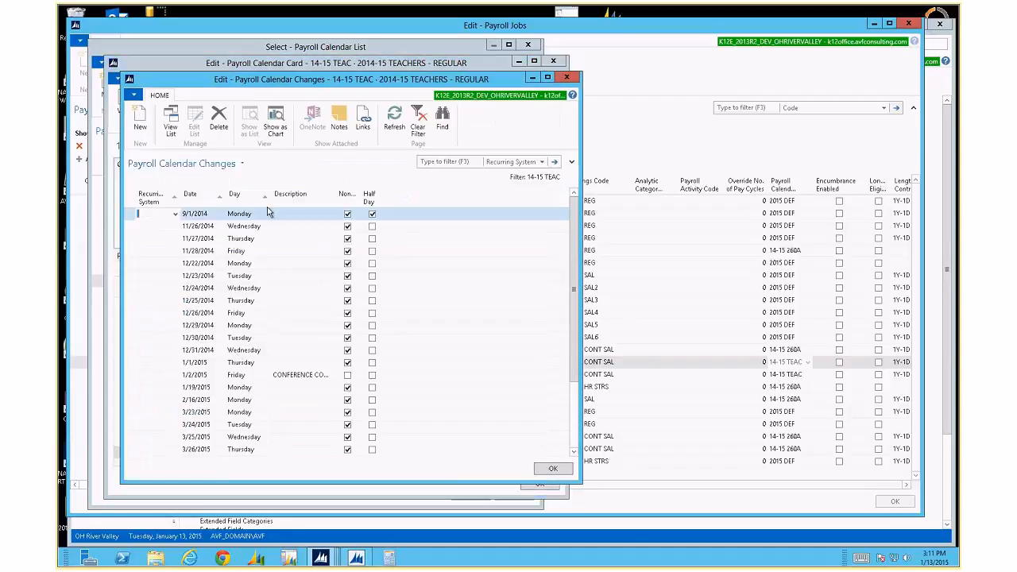
key("Escape")
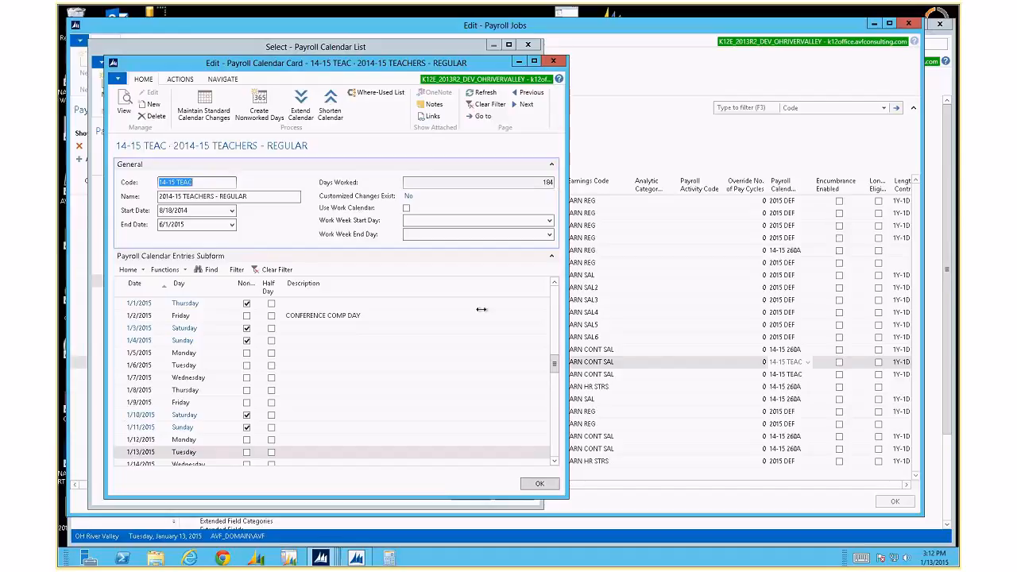
left_click(407, 346)
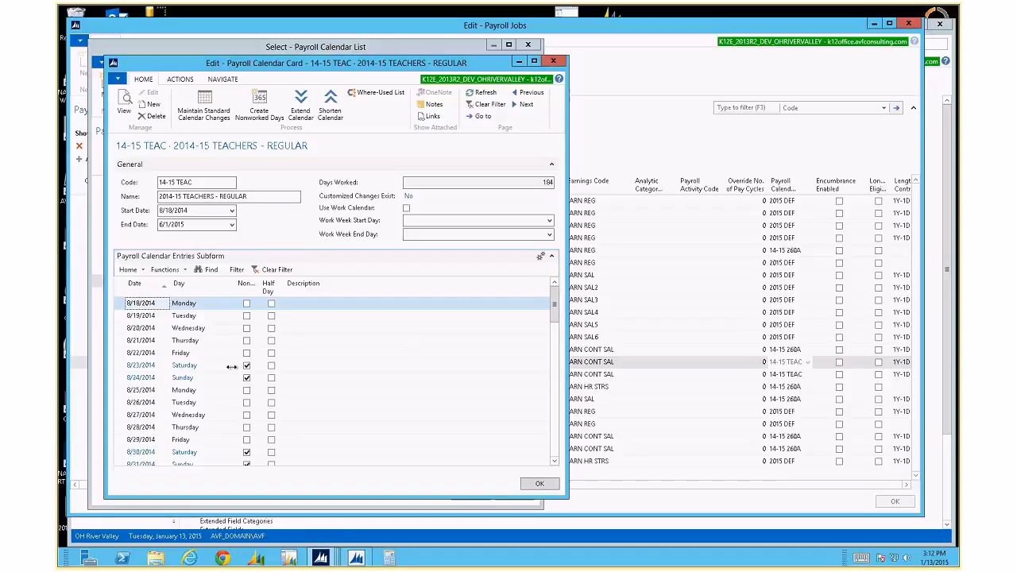
scroll(247, 377, "down", 3)
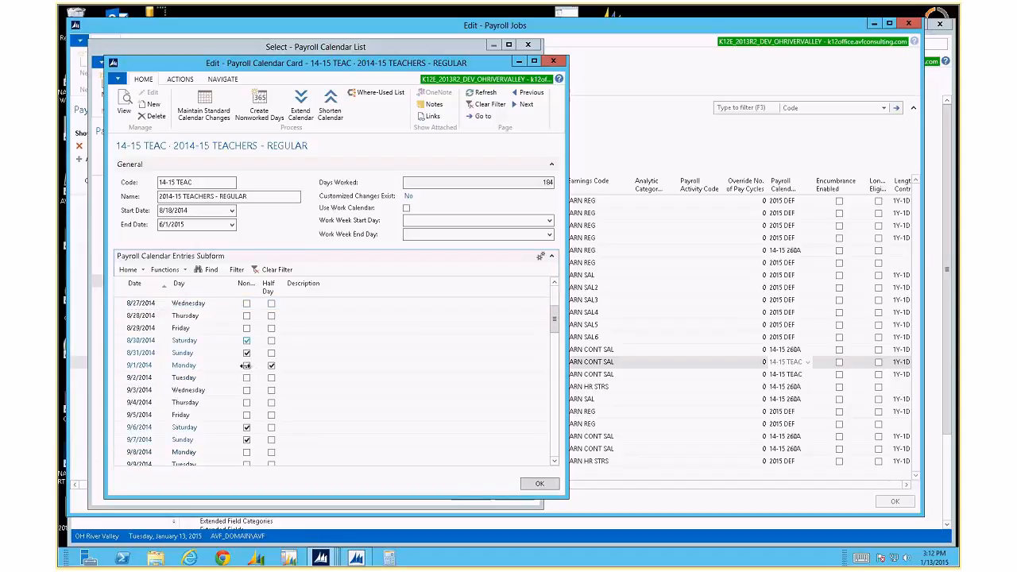
left_click(307, 363)
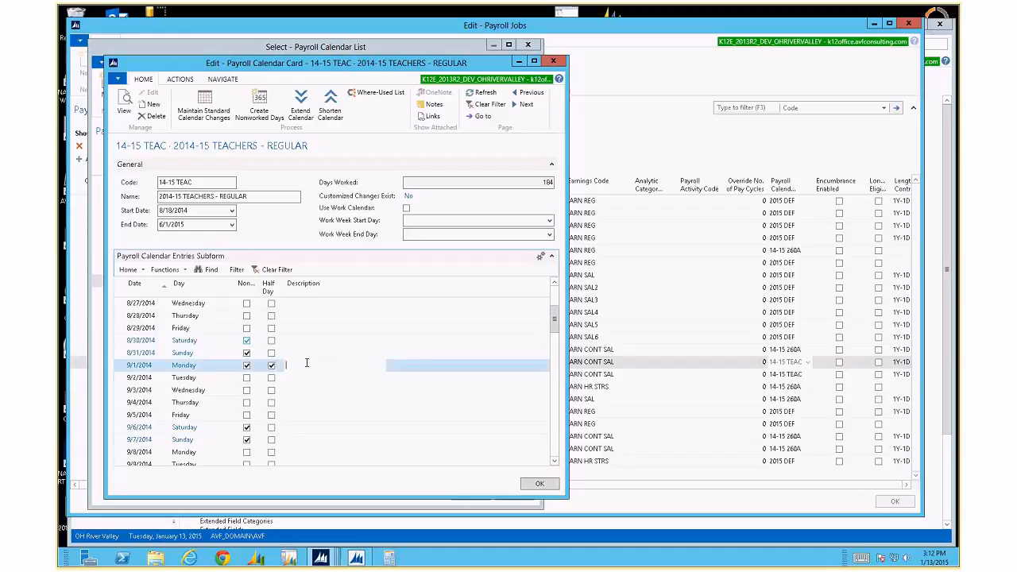
scroll(306, 363, "down", 6)
scroll(308, 367, "down", 1)
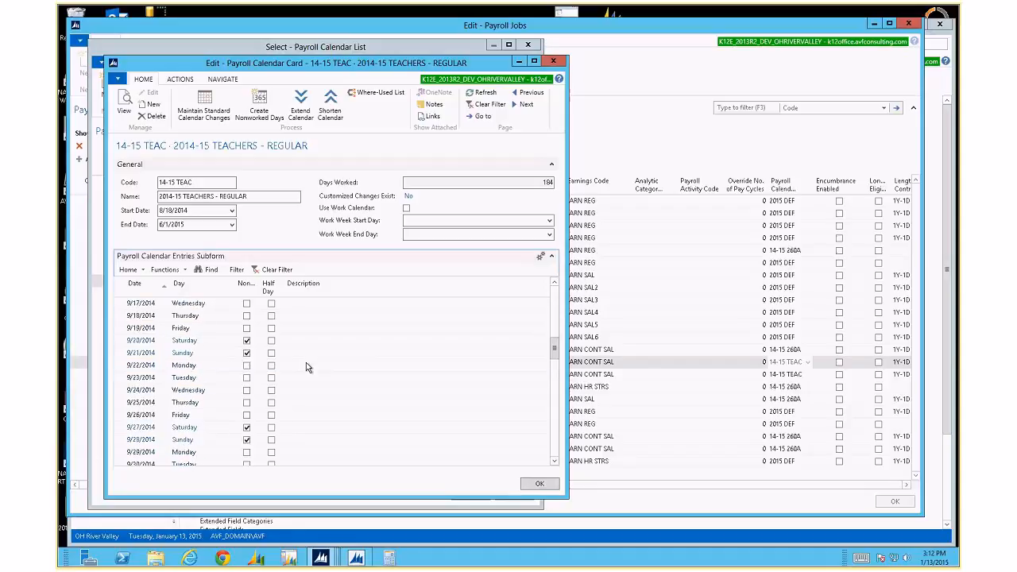
scroll(309, 367, "down", 7)
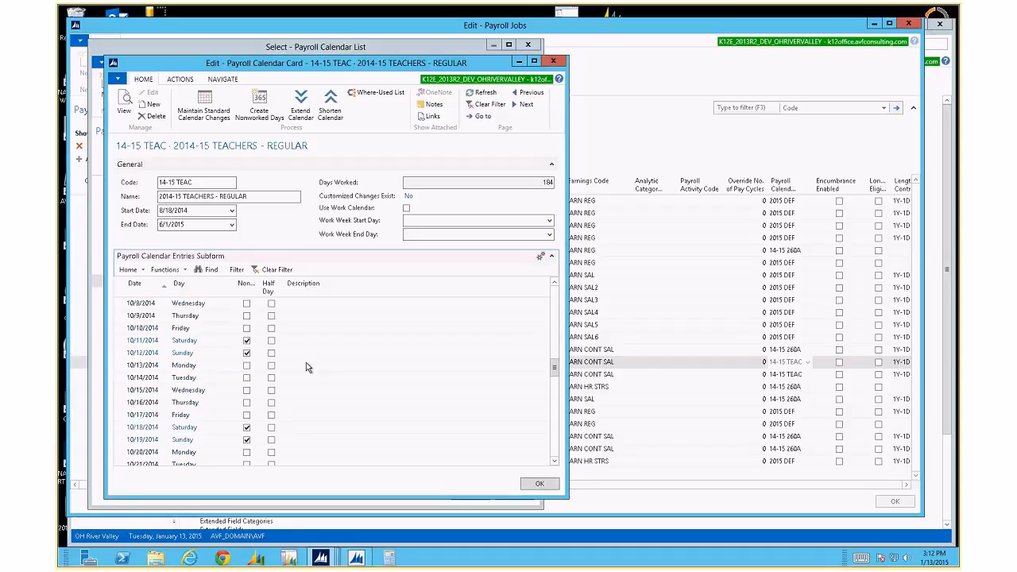
scroll(306, 363, "down", 5)
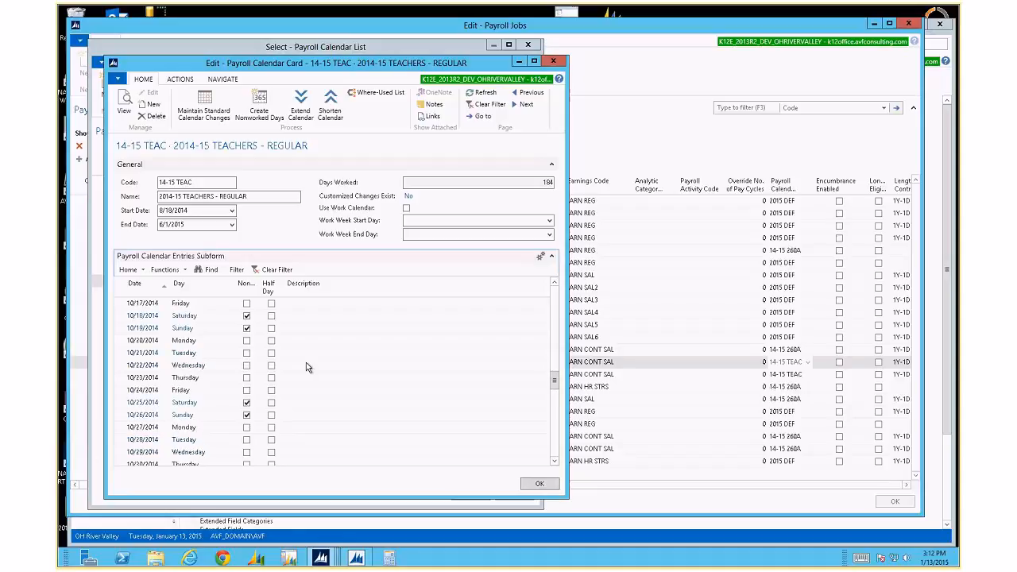
scroll(306, 363, "down", 4)
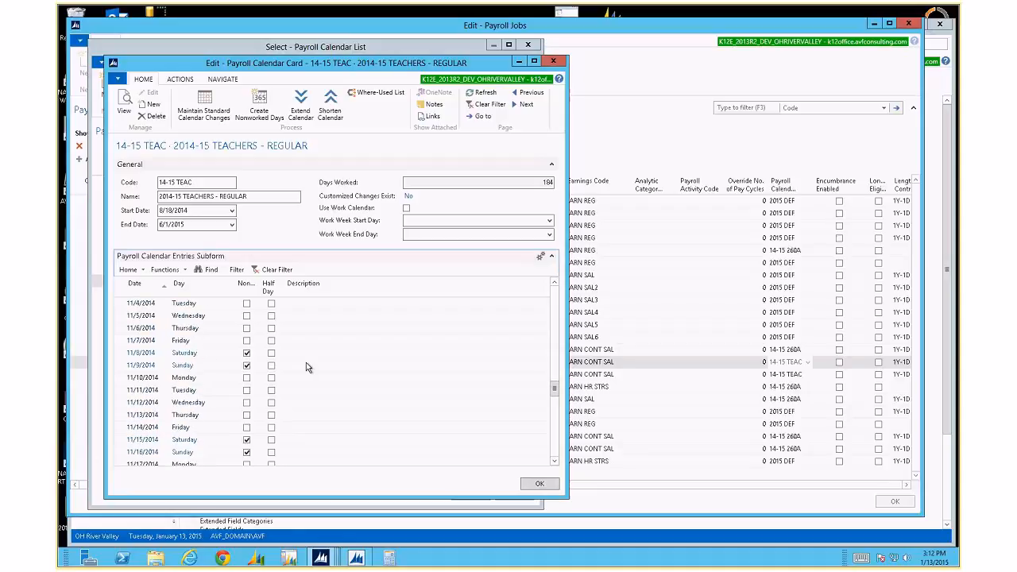
scroll(306, 363, "up", 10)
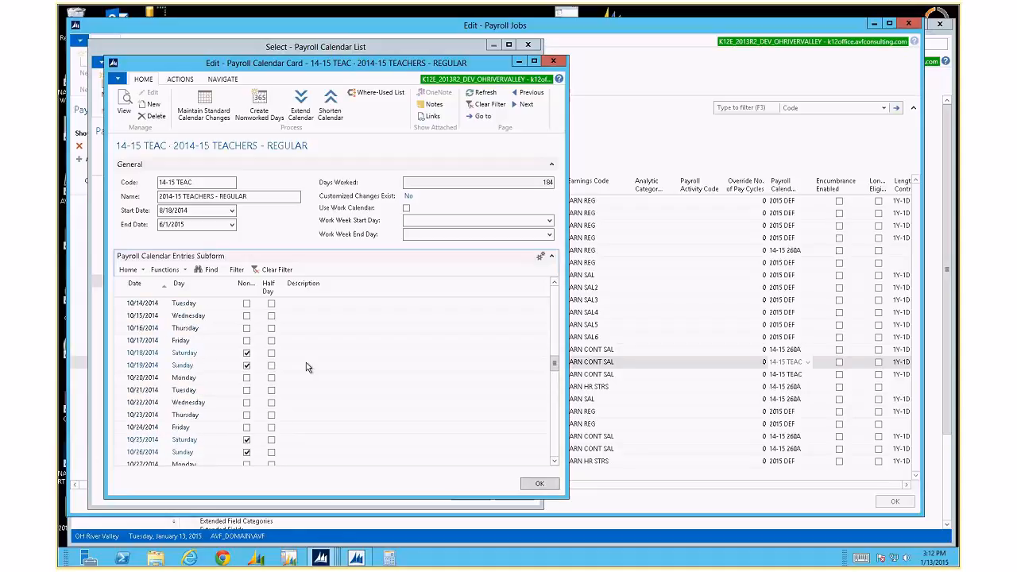
scroll(306, 362, "up", 3)
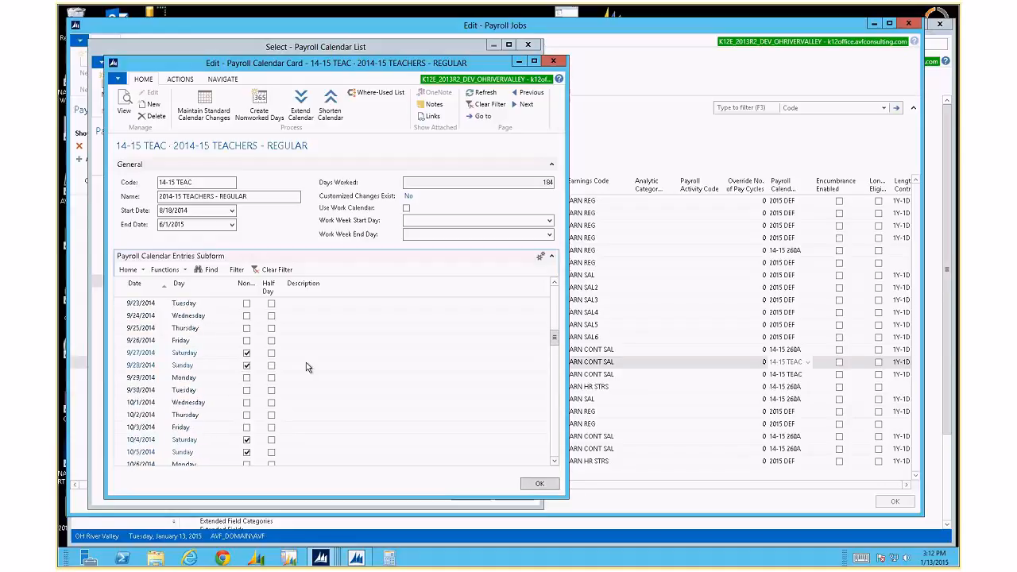
scroll(306, 367, "down", 2)
scroll(306, 367, "down", 2)
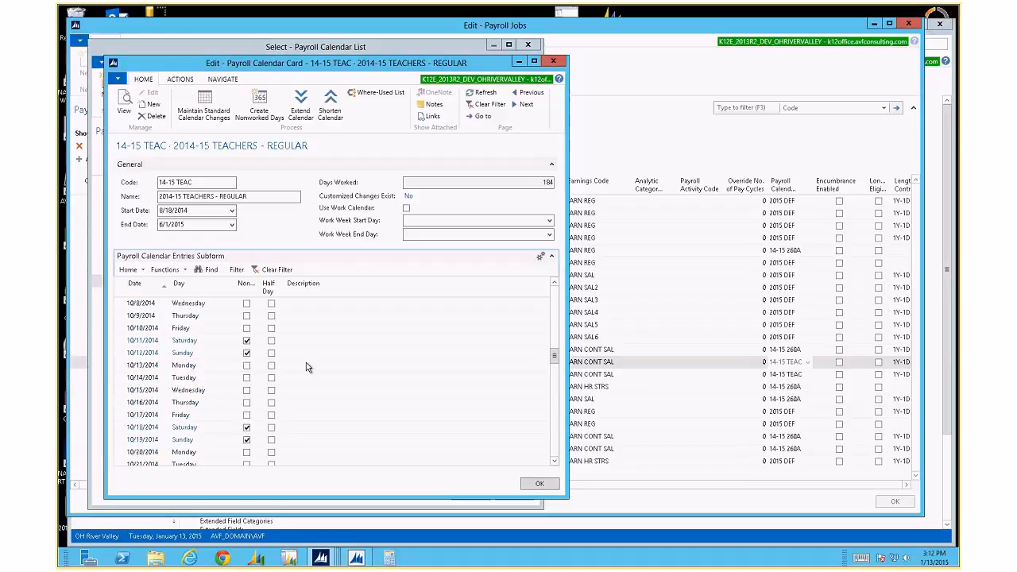
scroll(306, 367, "down", 1)
scroll(308, 367, "down", 6)
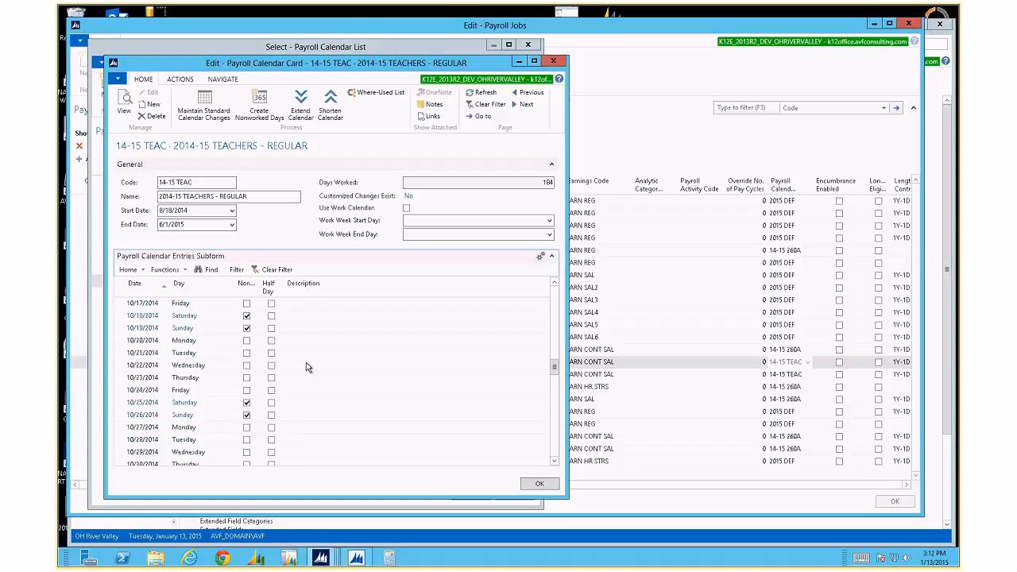
scroll(308, 367, "down", 5)
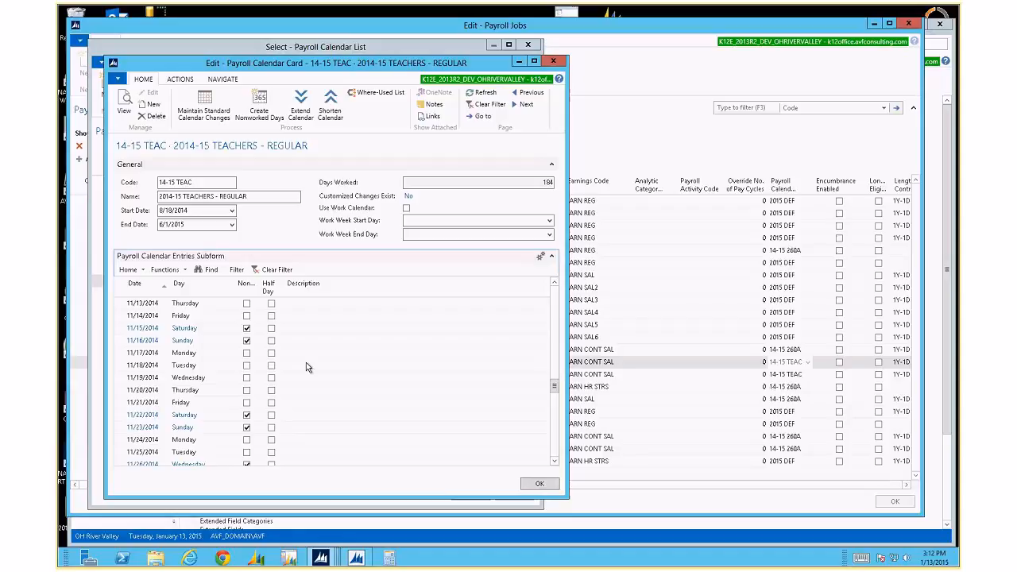
scroll(309, 368, "down", 3)
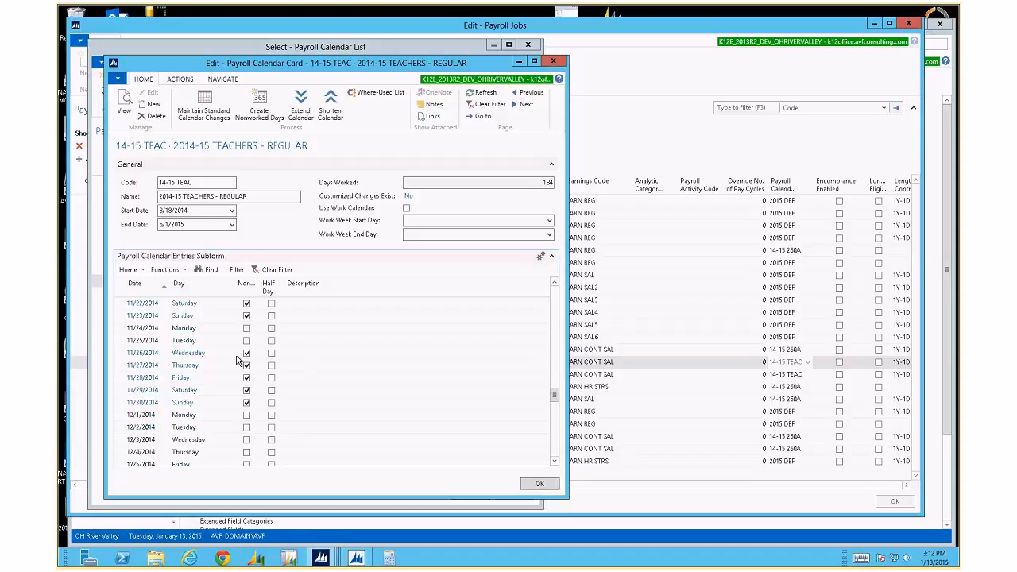
left_click(246, 378)
left_click(311, 353)
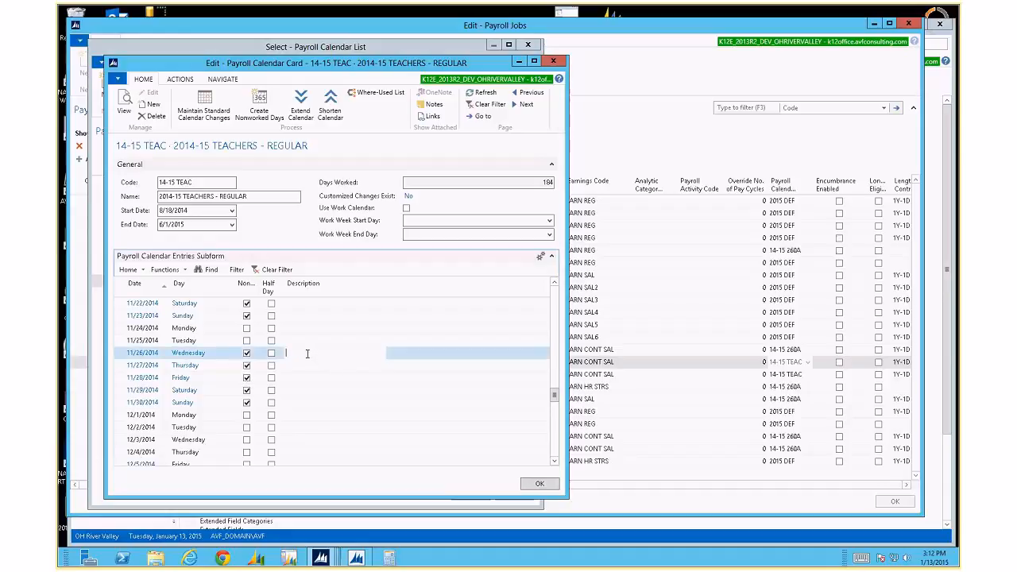
scroll(280, 391, "down", 3)
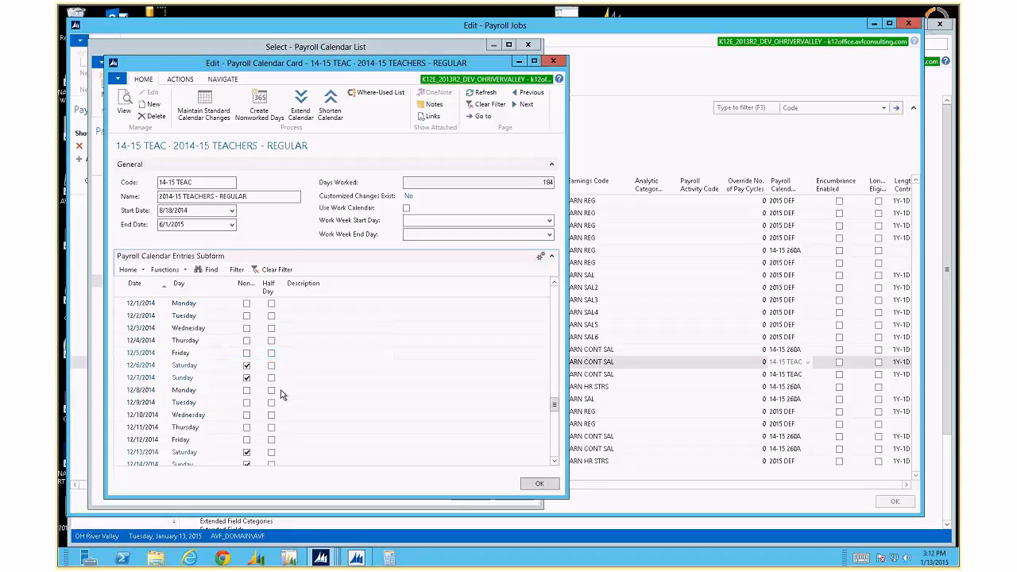
scroll(280, 394, "down", 6)
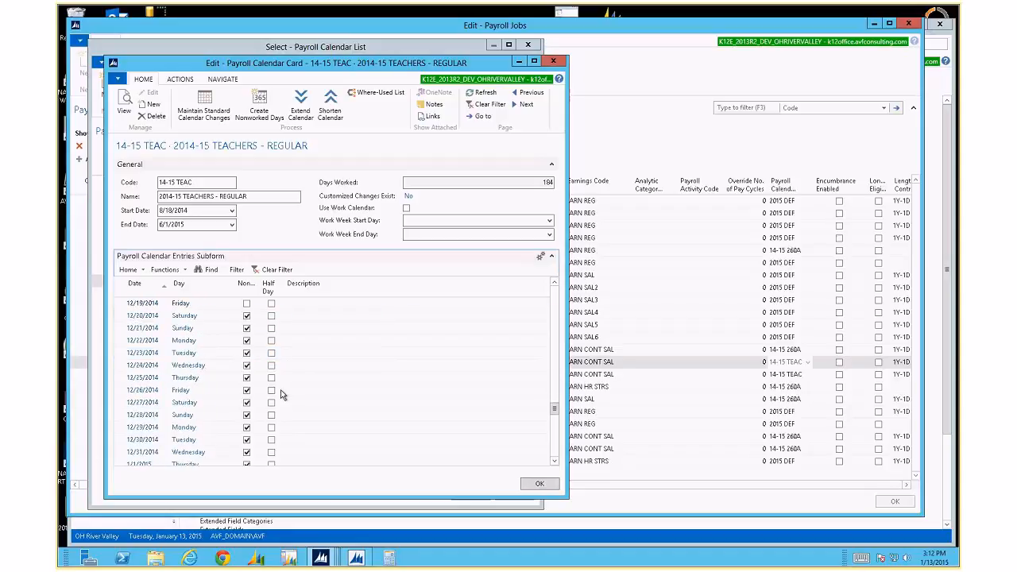
scroll(274, 350, "down", 2)
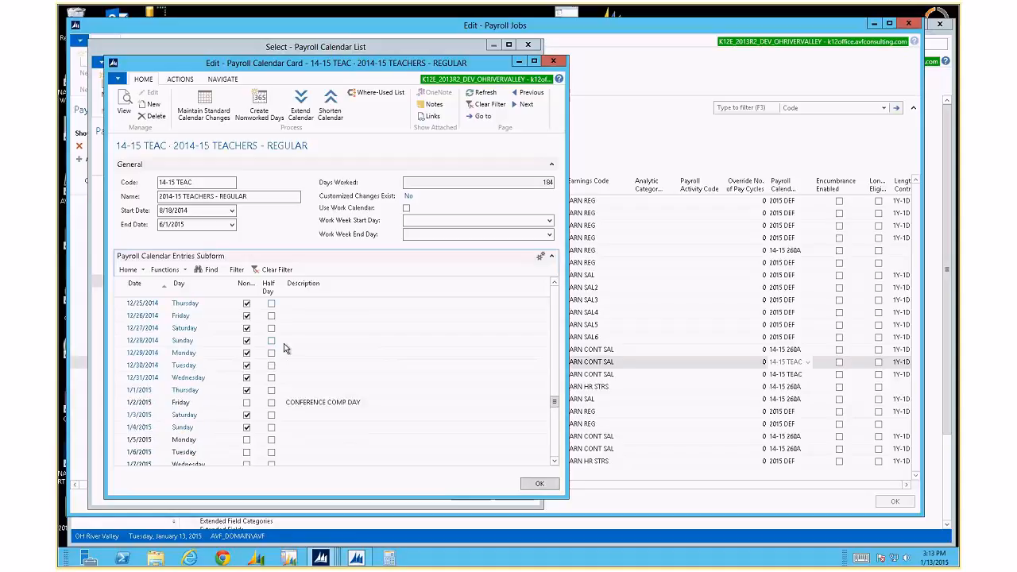
scroll(310, 407, "down", 11)
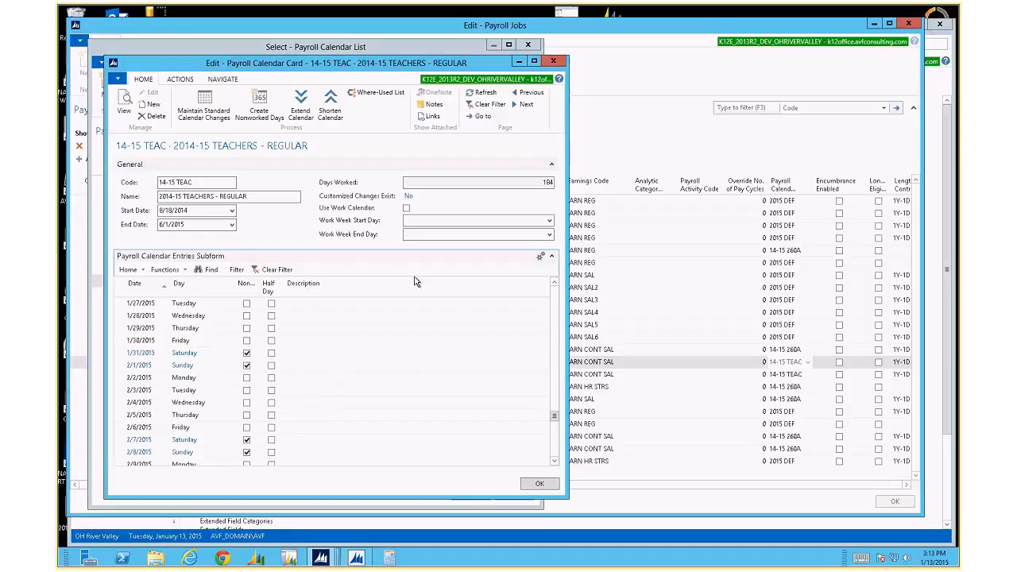
Leave Work Week Start Day blank and close the 14-15 TEAC calendar card.
left_click(549, 222)
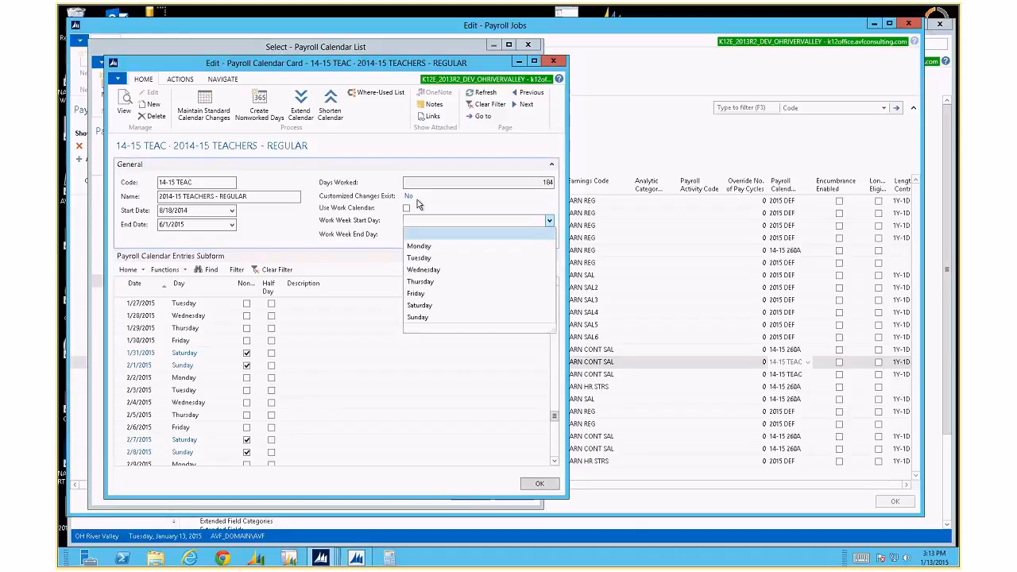
left_click(349, 210)
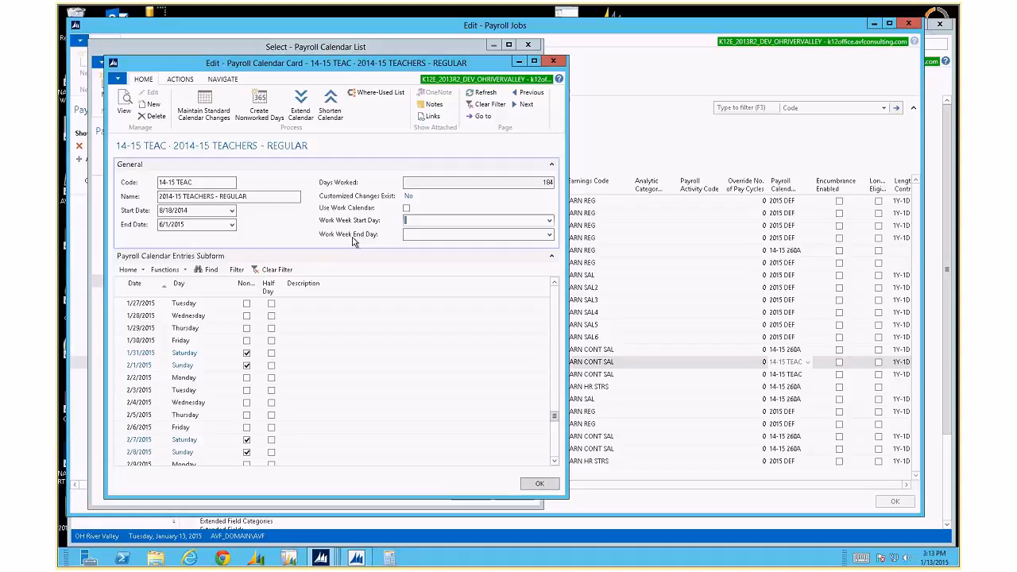
key("Escape")
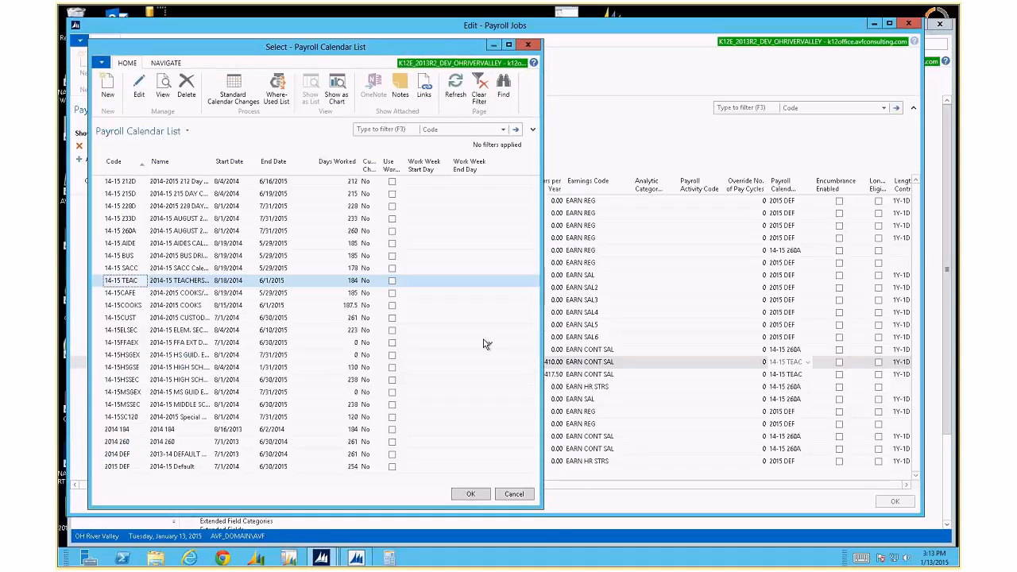
Accept 14-15 TEAC as the copied job's payroll calendar.
key("Return")
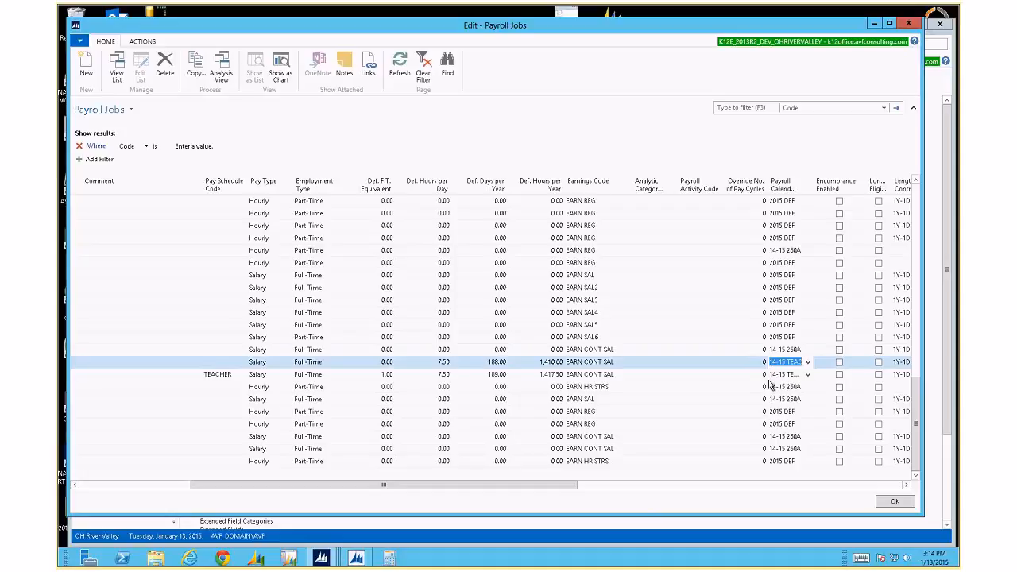
left_click_drag(573, 480, 644, 492)
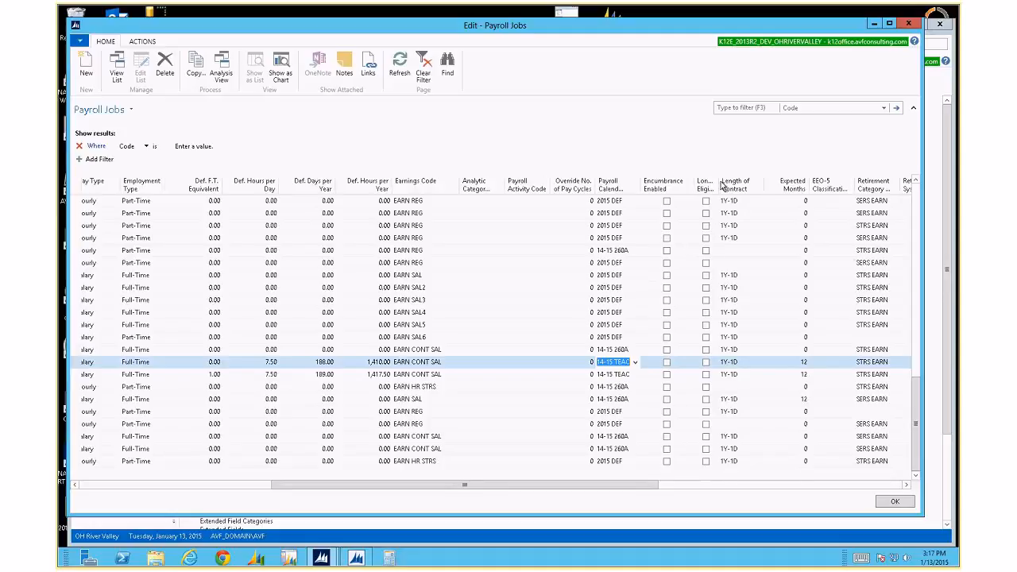
Widen the Longevity Eligible column until its full heading shows, then move to Length of Contract.
left_click_drag(721, 186, 736, 186)
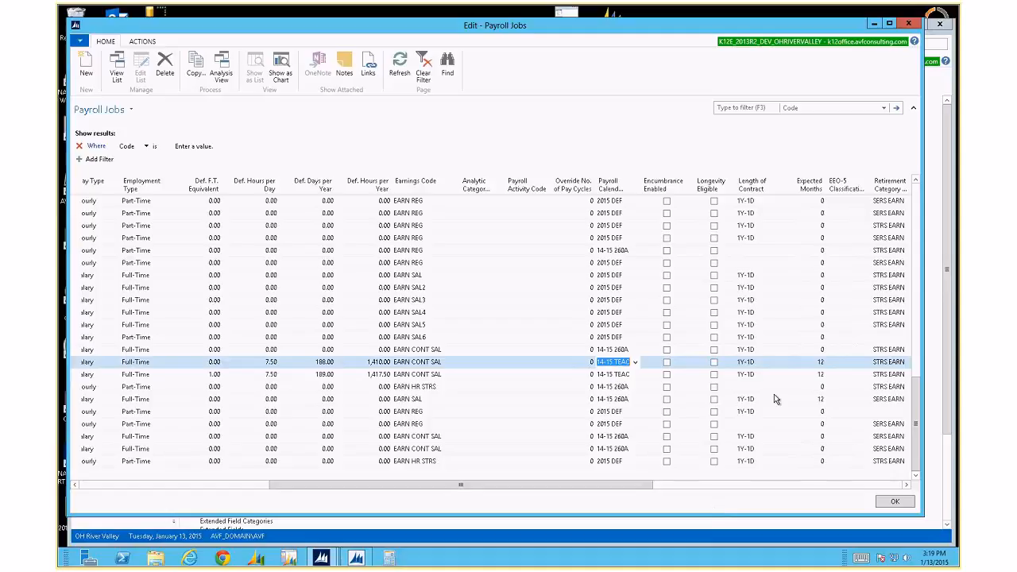
key("Tab")
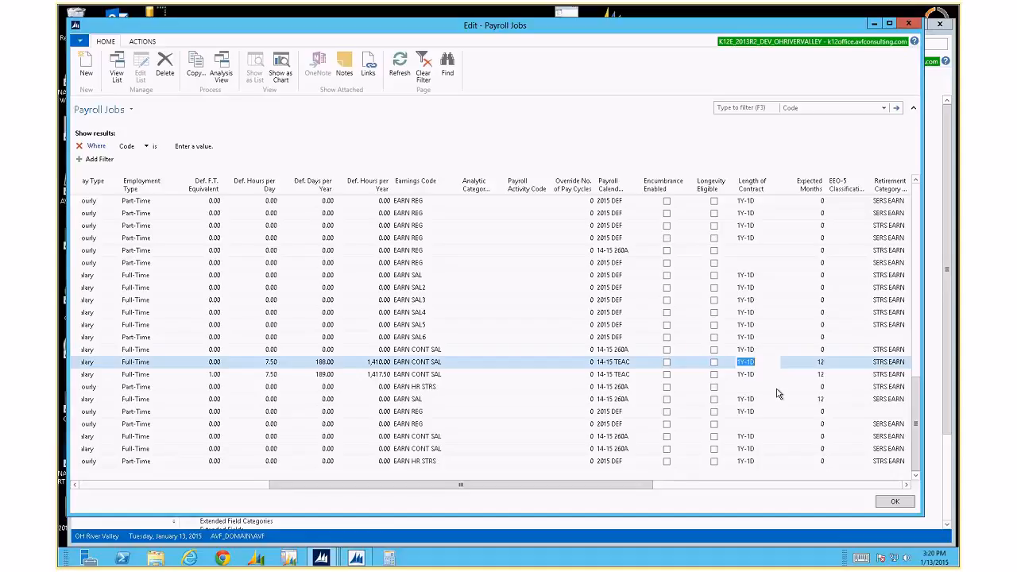
Open the full Select - Retirement Categories list from the teacher job's Retirement Category field.
key("Tab")
key("Tab")
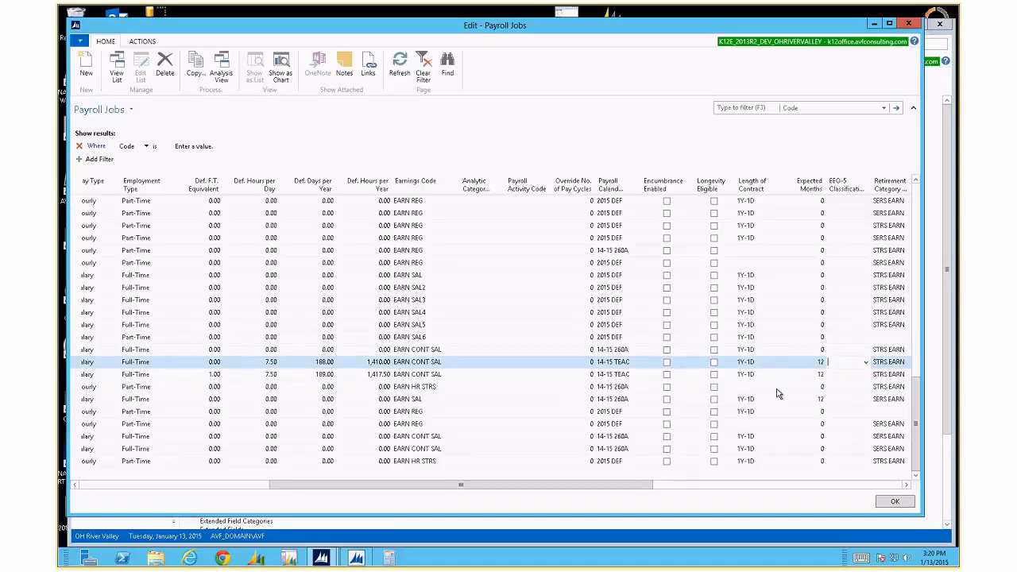
key("Tab")
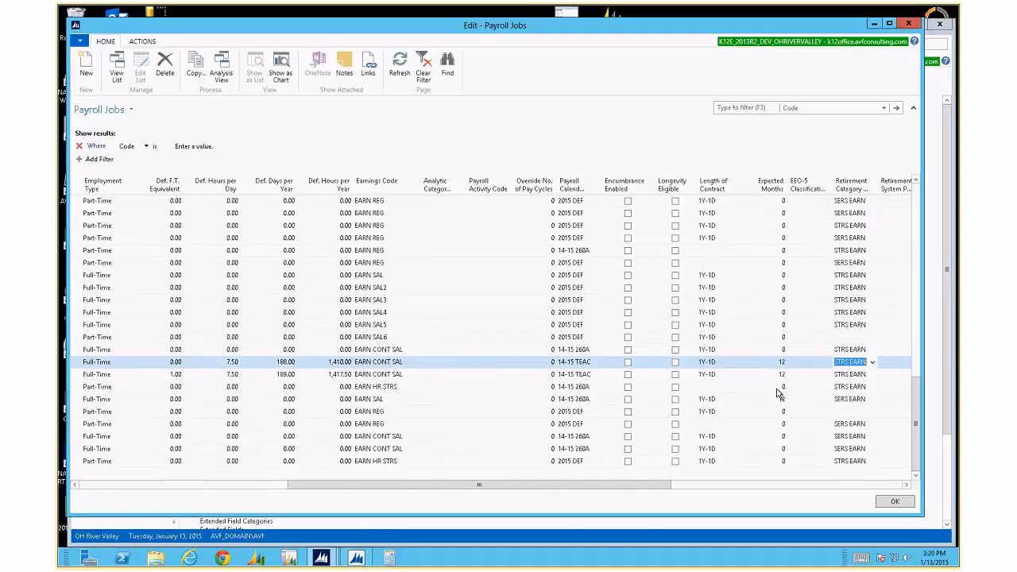
key("F4")
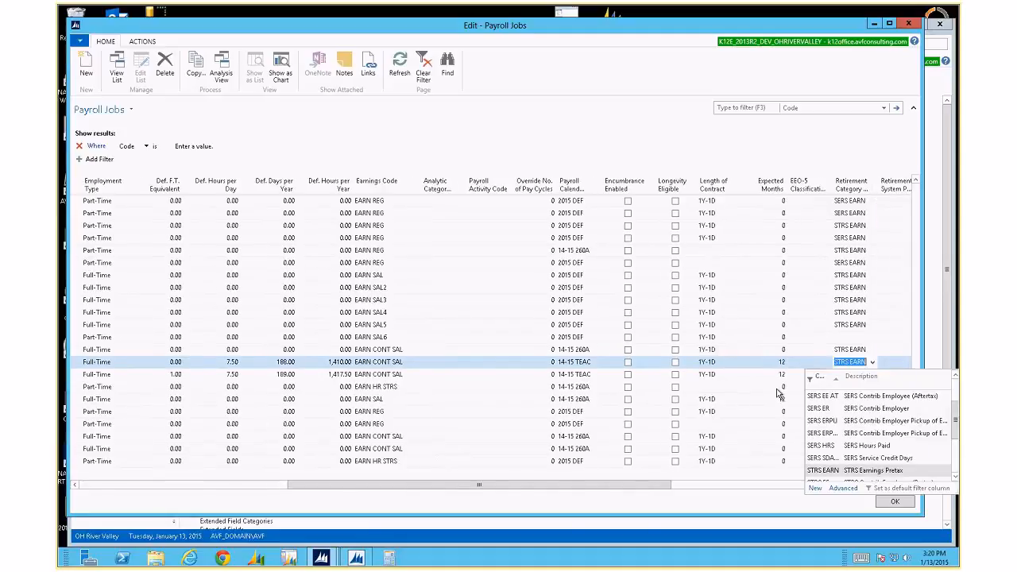
left_click(843, 490)
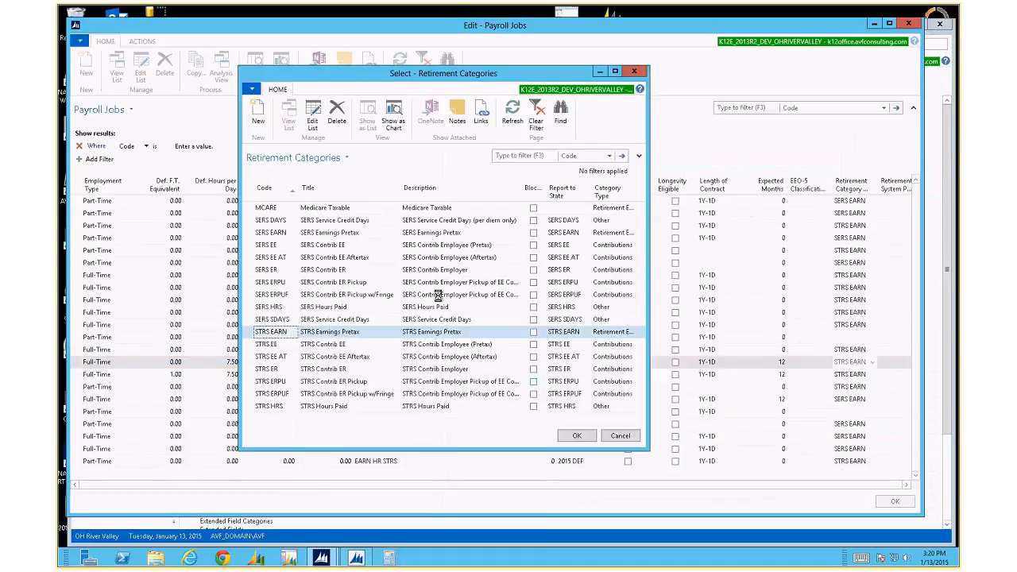
Enlarge the Select - Retirement Categories window to review the codes, keeping STRS EARN.
left_click_drag(649, 450, 735, 482)
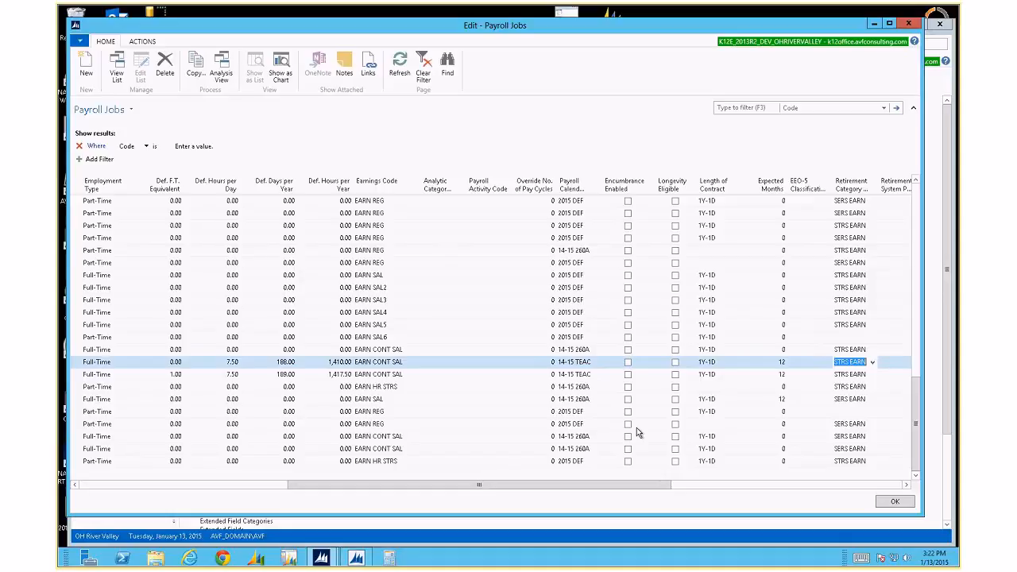
Scroll right past Retirement System and open the teacher job's Overtime Compensation choices.
key("Tab")
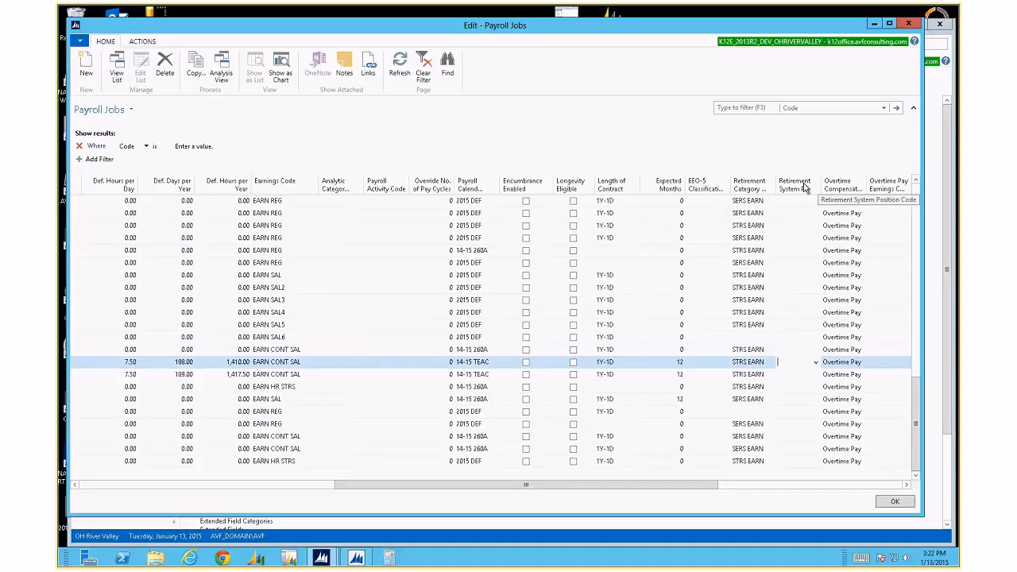
left_click_drag(705, 486, 740, 486)
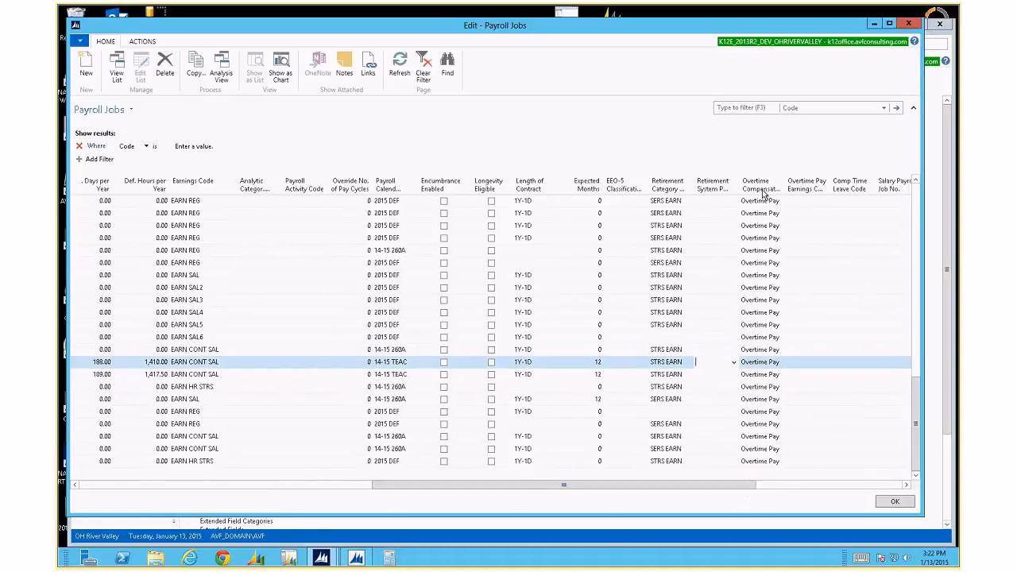
left_click(769, 363)
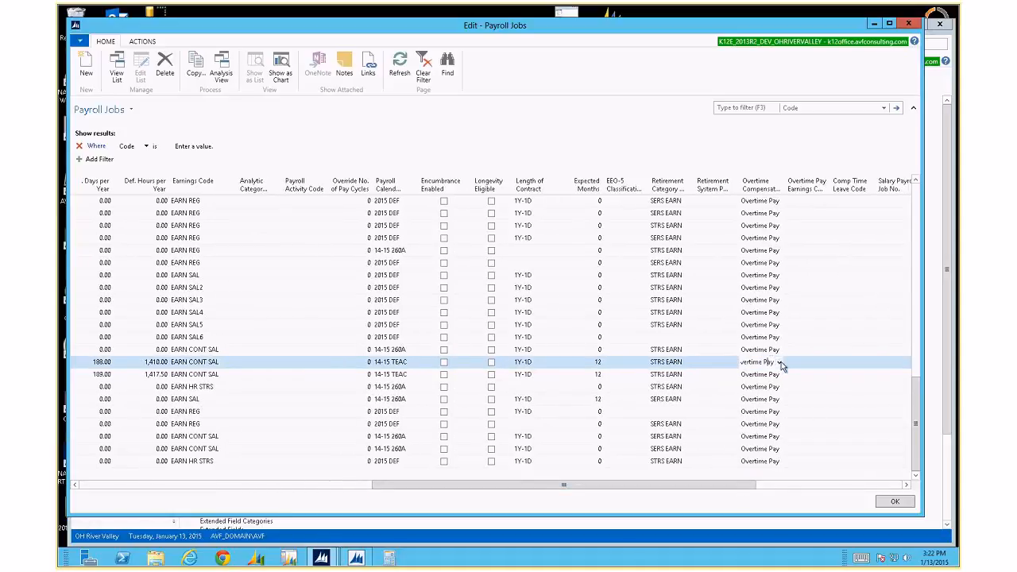
left_click(781, 362)
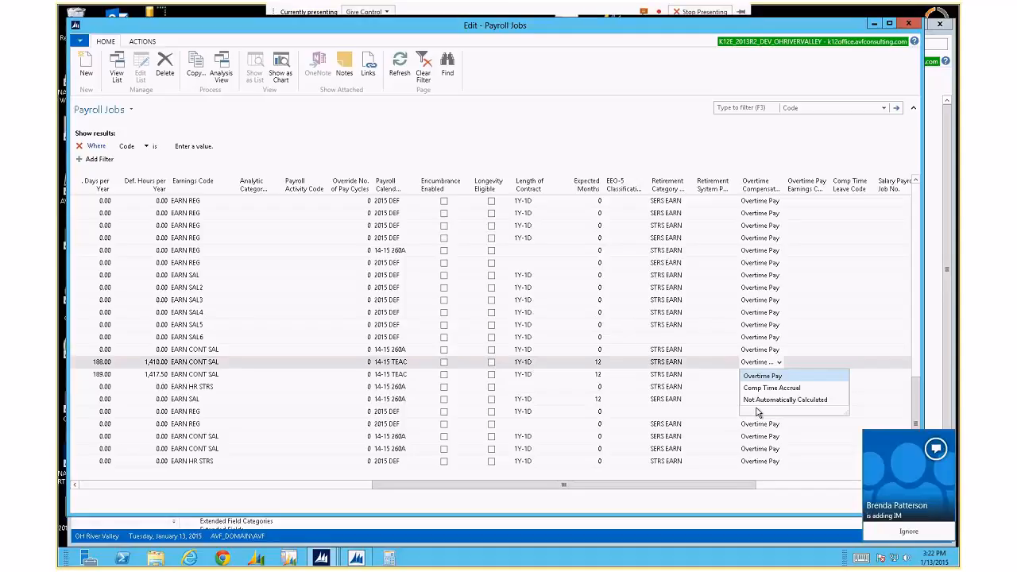
mouse_move(877, 492)
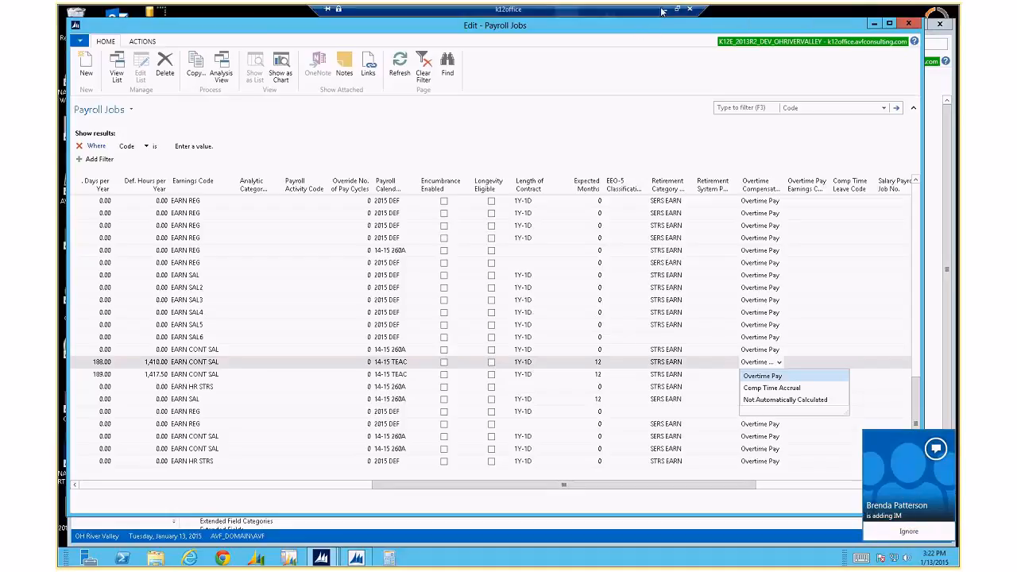
left_click(663, 13)
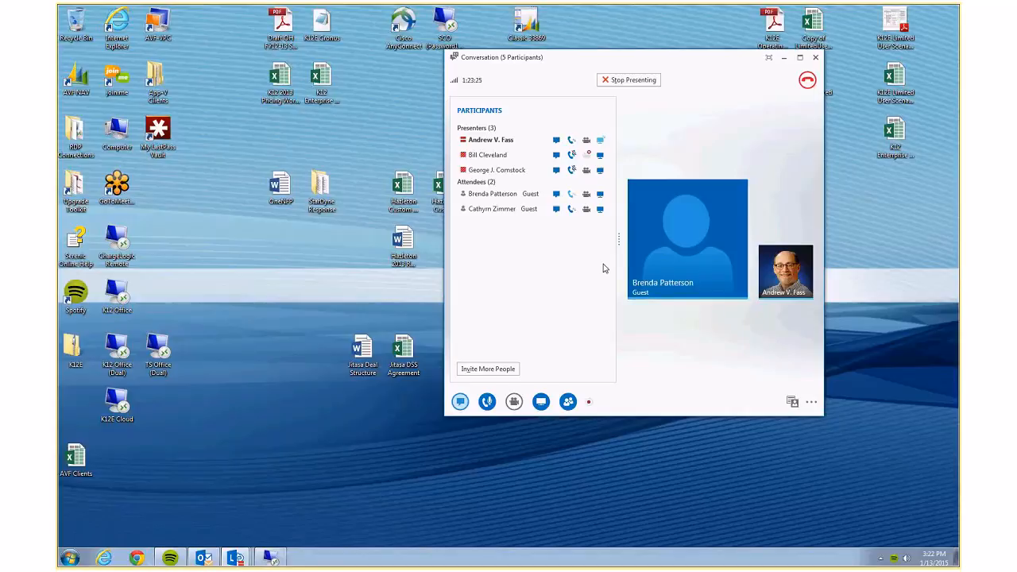
left_click(271, 558)
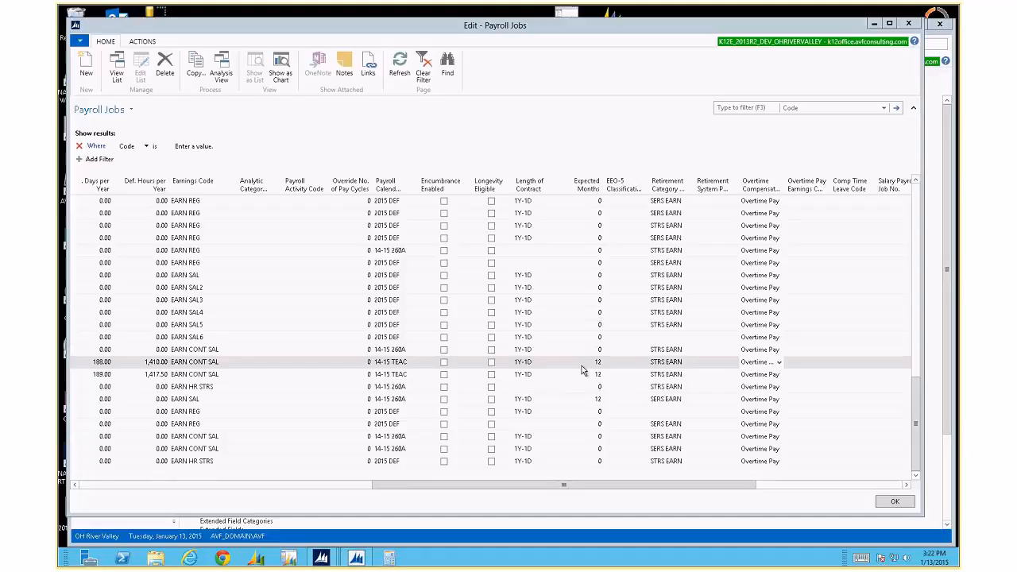
left_click_drag(619, 493, 869, 497)
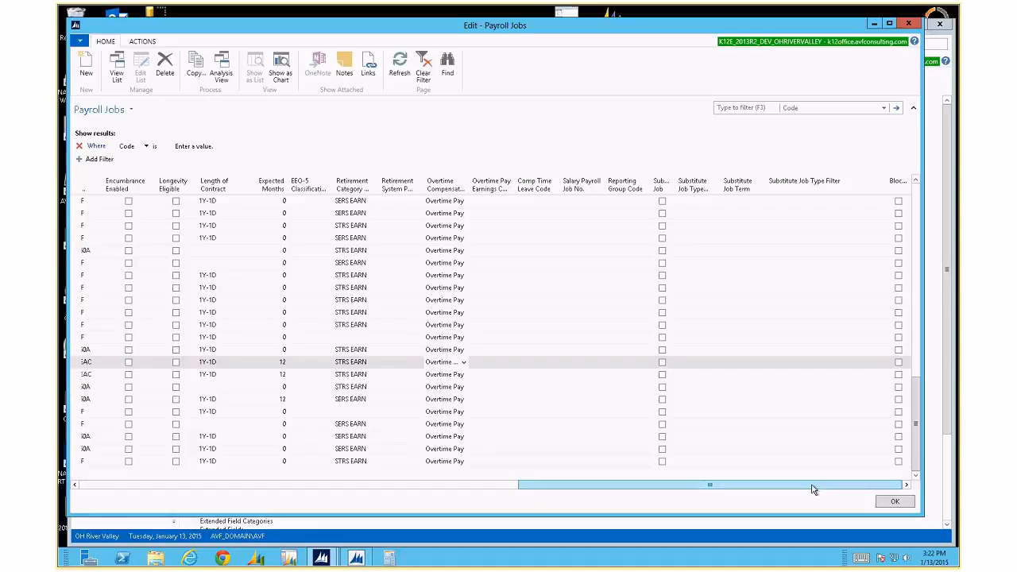
left_click_drag(814, 490, 372, 490)
Close the payroll job editor, open the Payroll Employees list, and minimize the remote session.
left_click(907, 24)
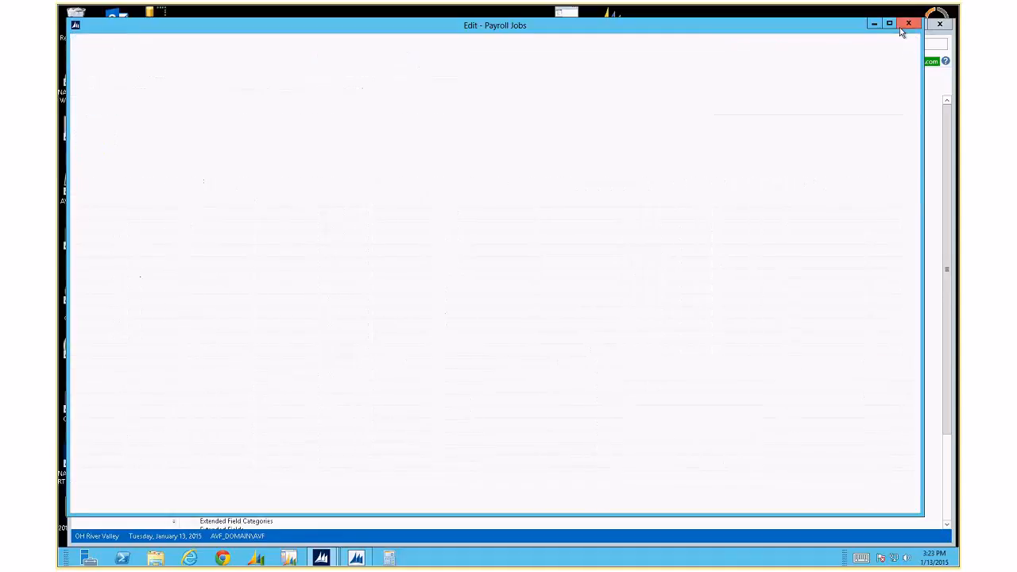
left_click(250, 44)
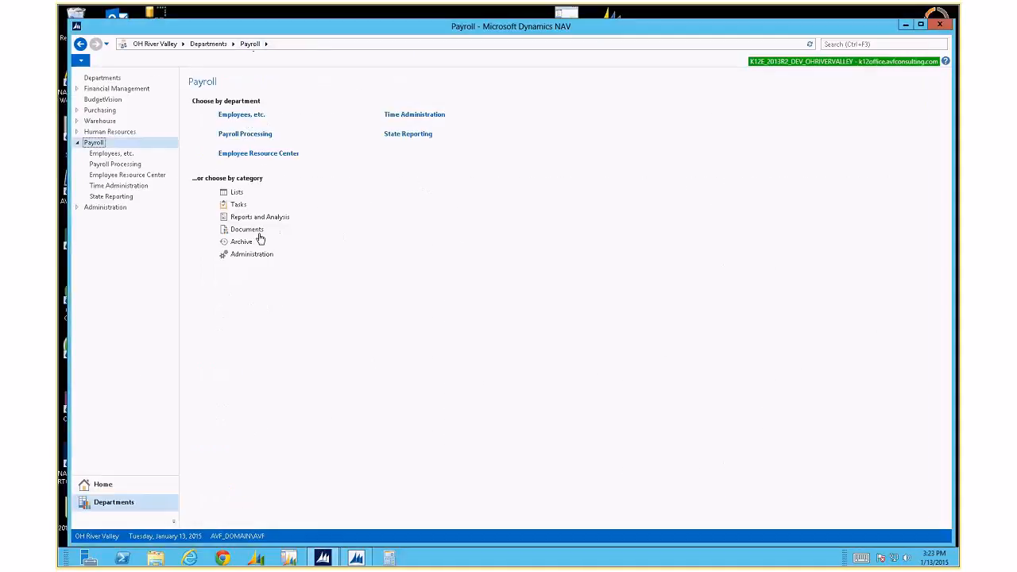
left_click(229, 119)
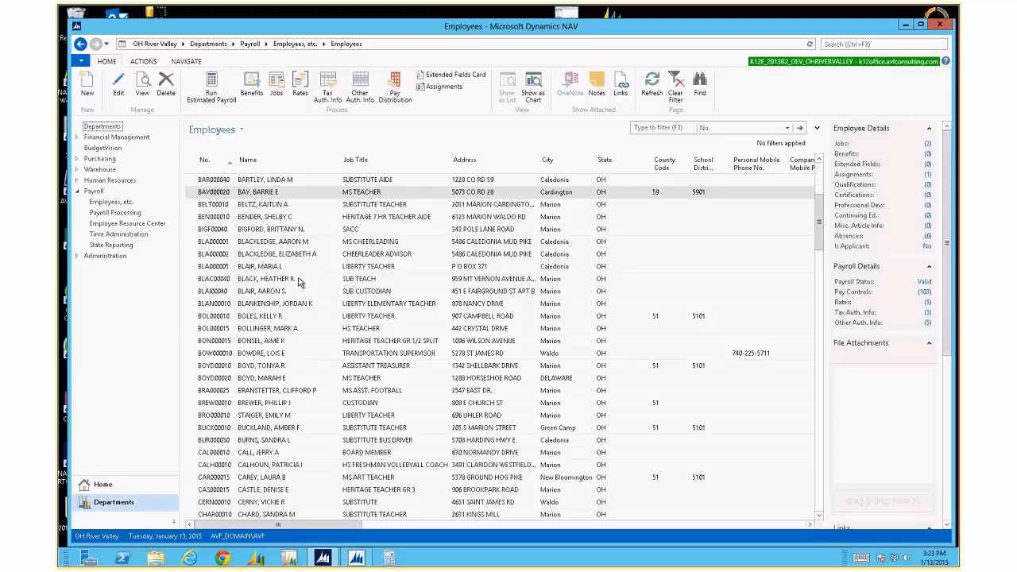
mouse_move(600, 8)
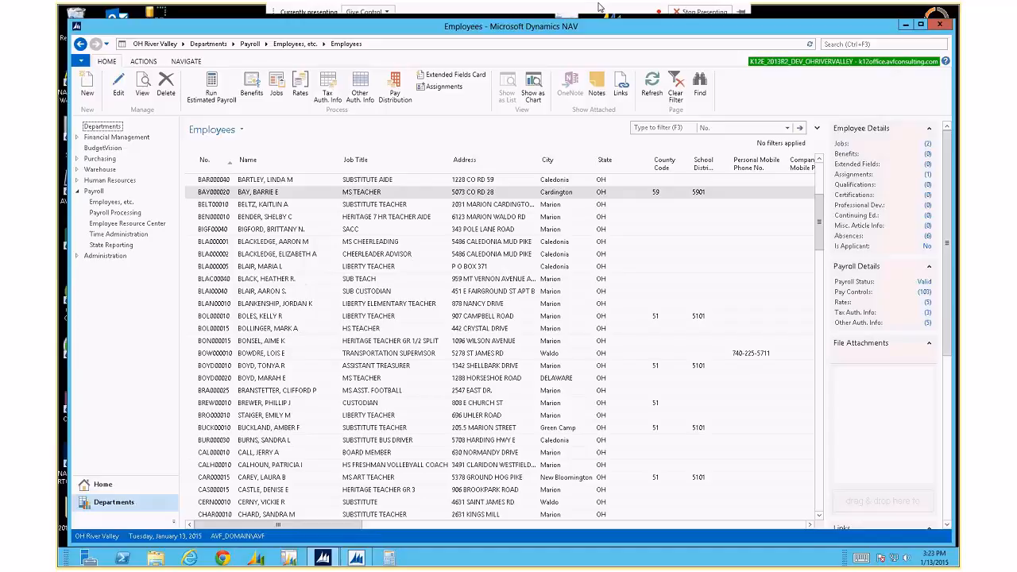
left_click(668, 11)
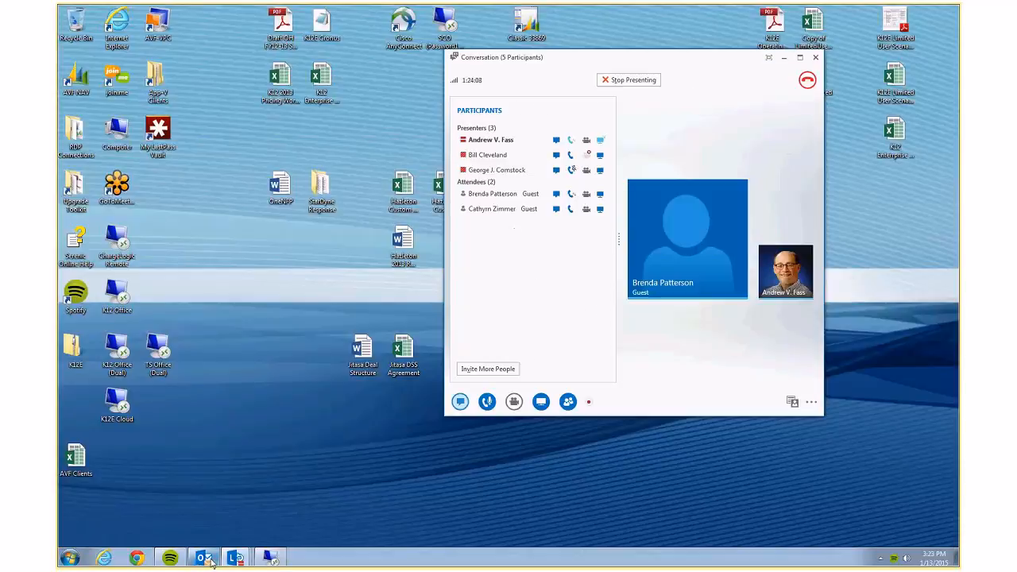
Bring Outlook to the front and switch from the Inbox to the Calendar.
left_click(209, 559)
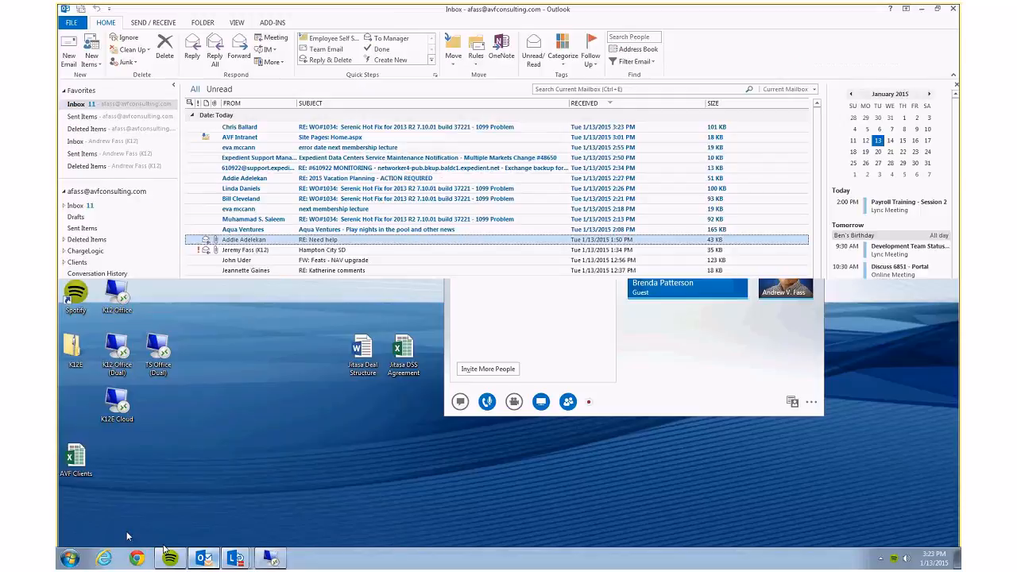
left_click(128, 524)
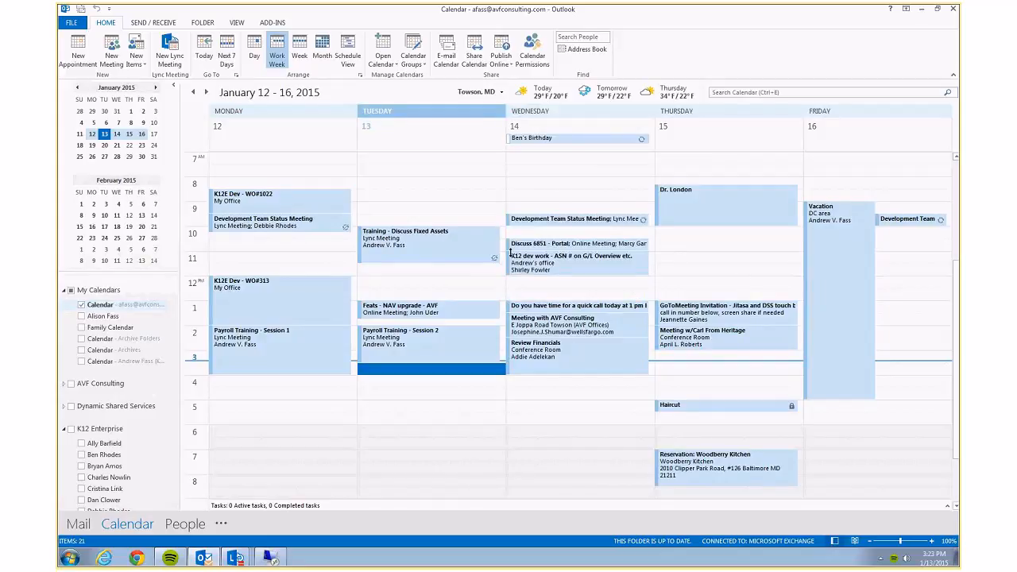
Jump the calendar to the January 19–23, 2015 work week.
left_click(117, 146)
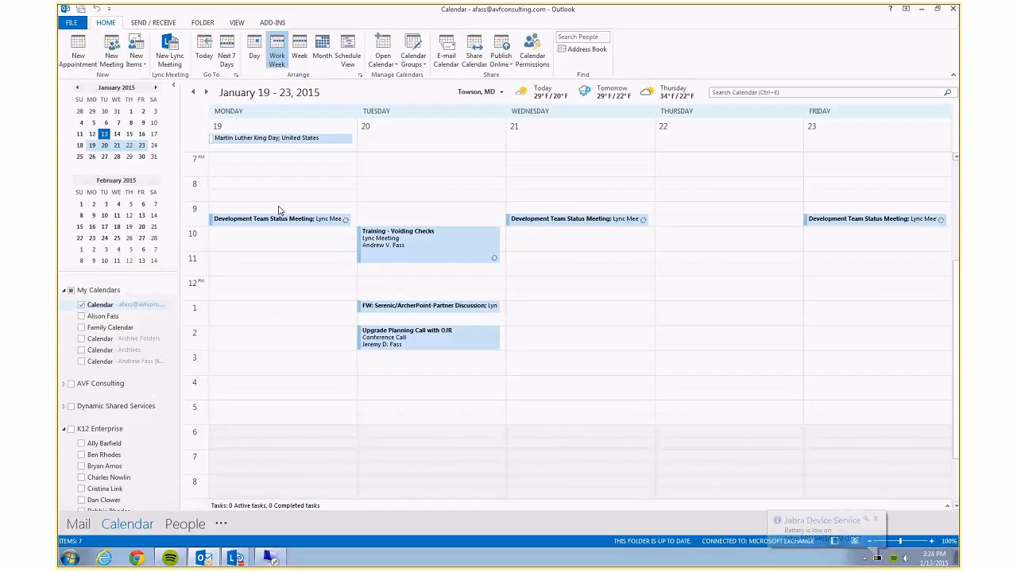
mouse_move(294, 140)
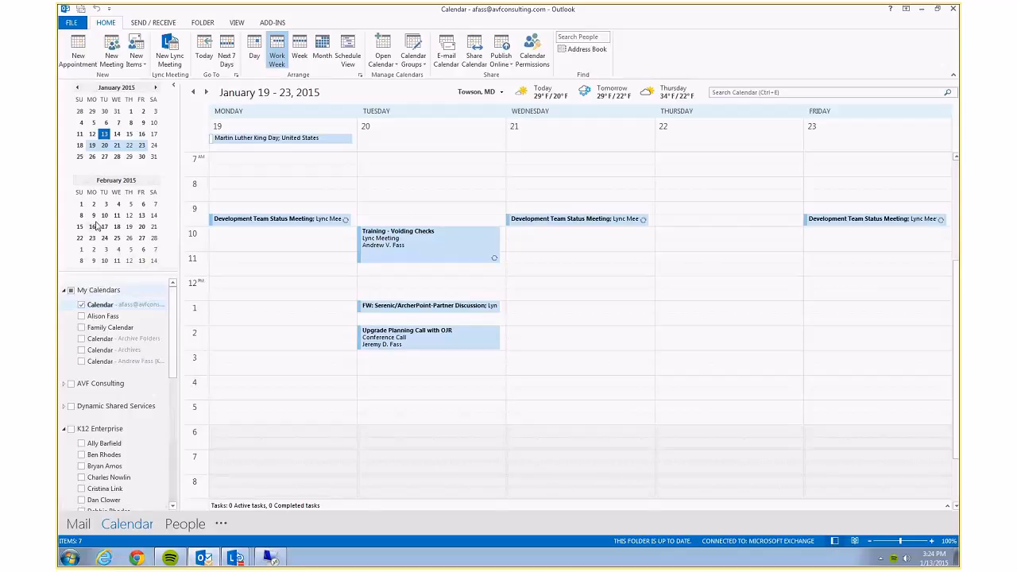
Go back to the week of January 13 and open Payroll Training - Session 2.
left_click(104, 135)
left_click(401, 339)
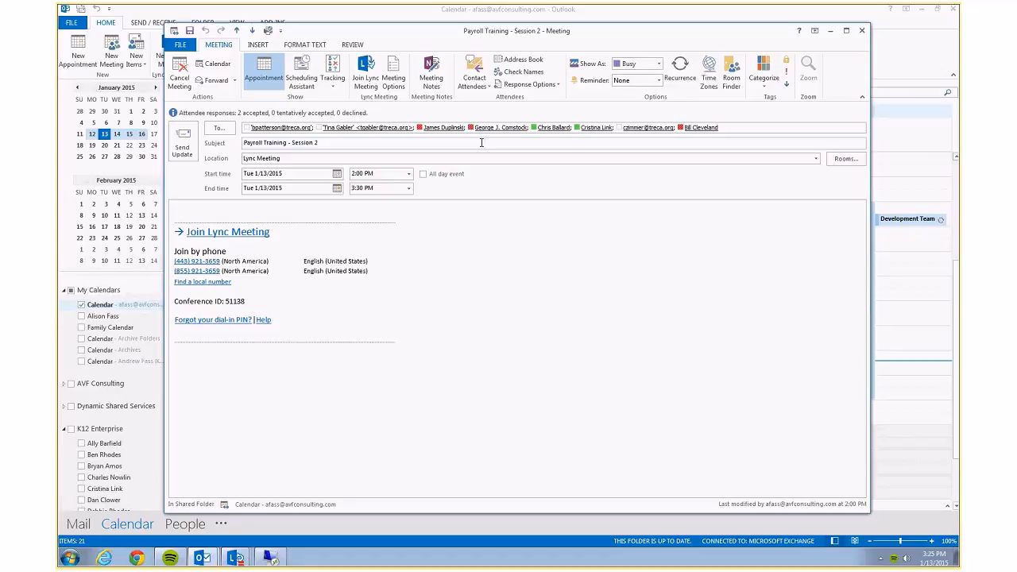
Bring the Lync Conversation (5 Participants) window to the front from the taskbar.
mouse_move(606, 12)
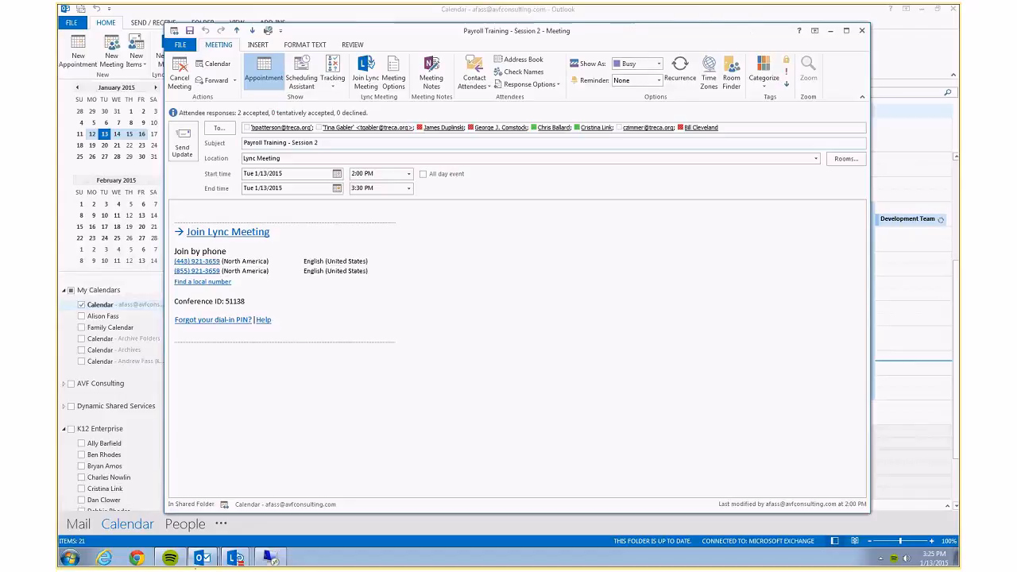
mouse_move(234, 557)
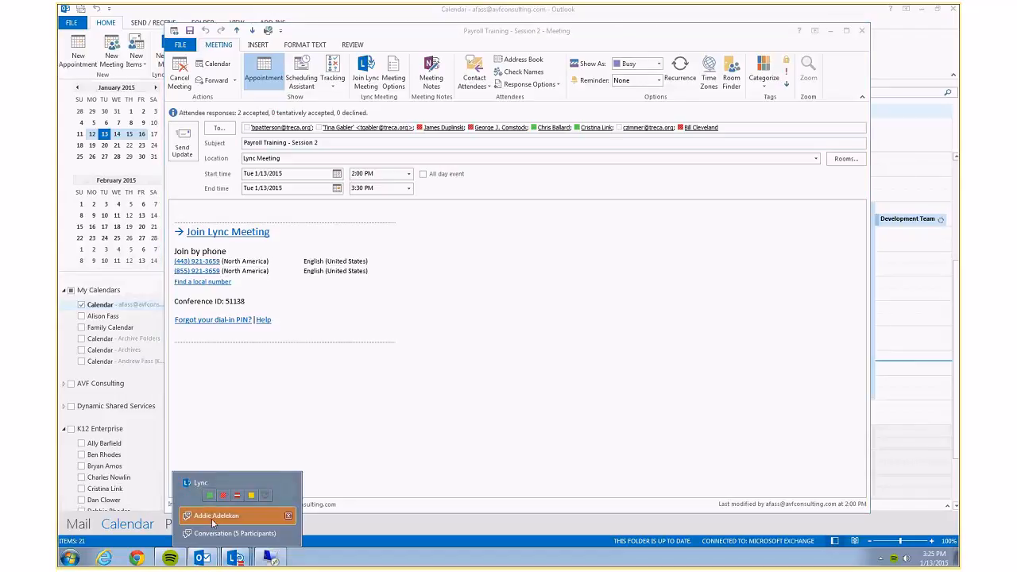
left_click(228, 534)
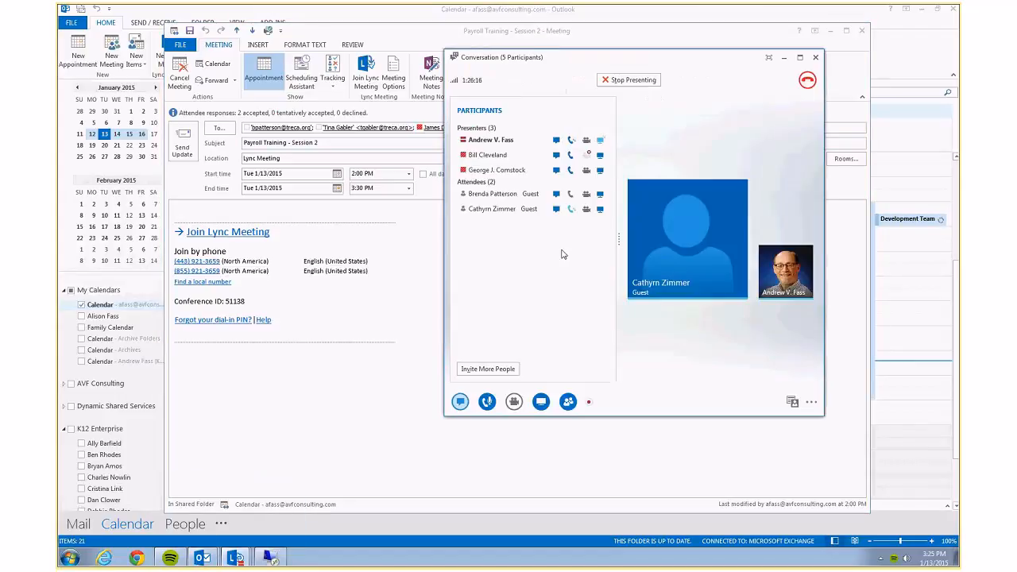
Move the Lync conversation window left and stop presenting the desktop.
left_click_drag(569, 63, 318, 56)
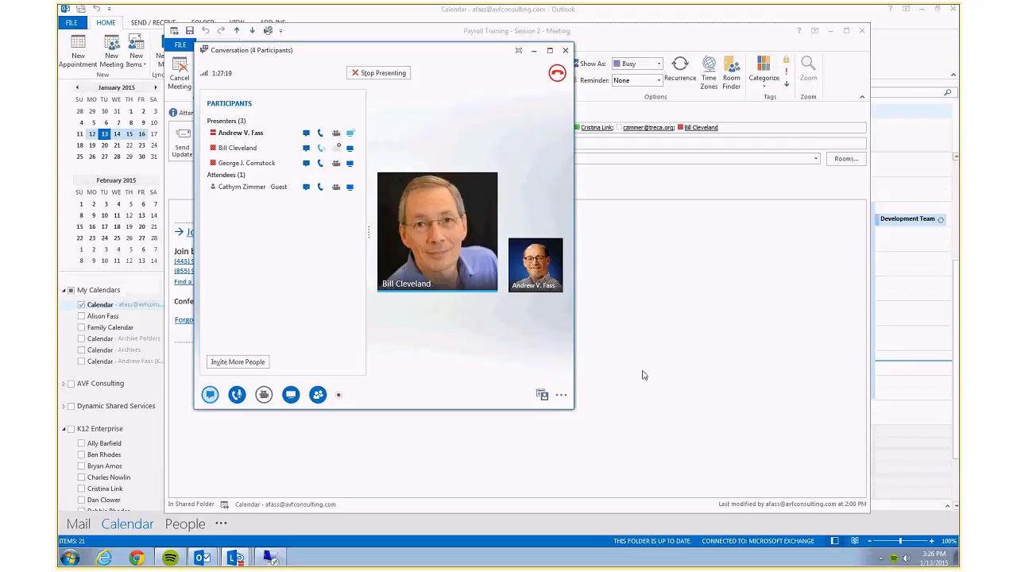
mouse_move(685, 13)
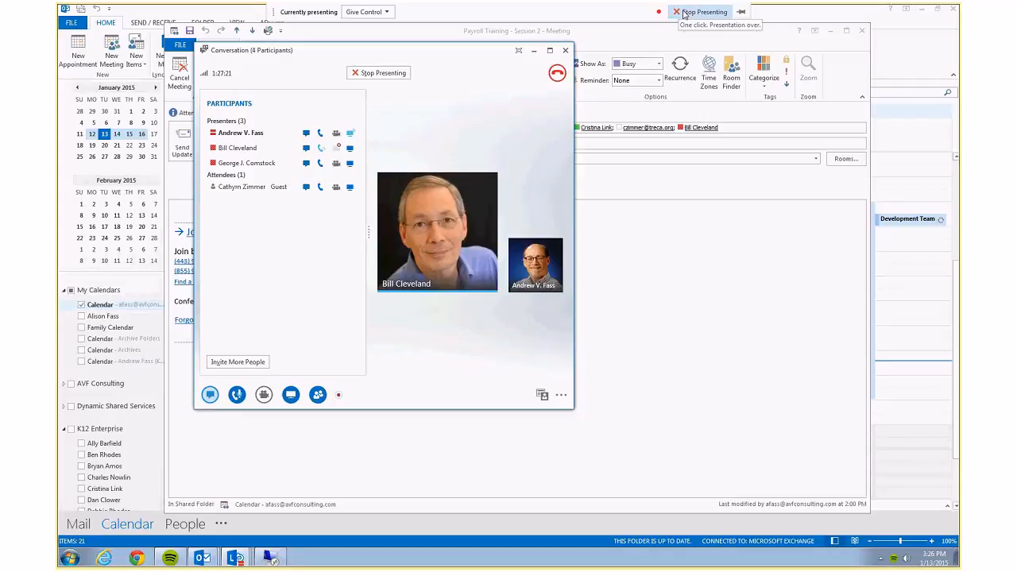
left_click(685, 14)
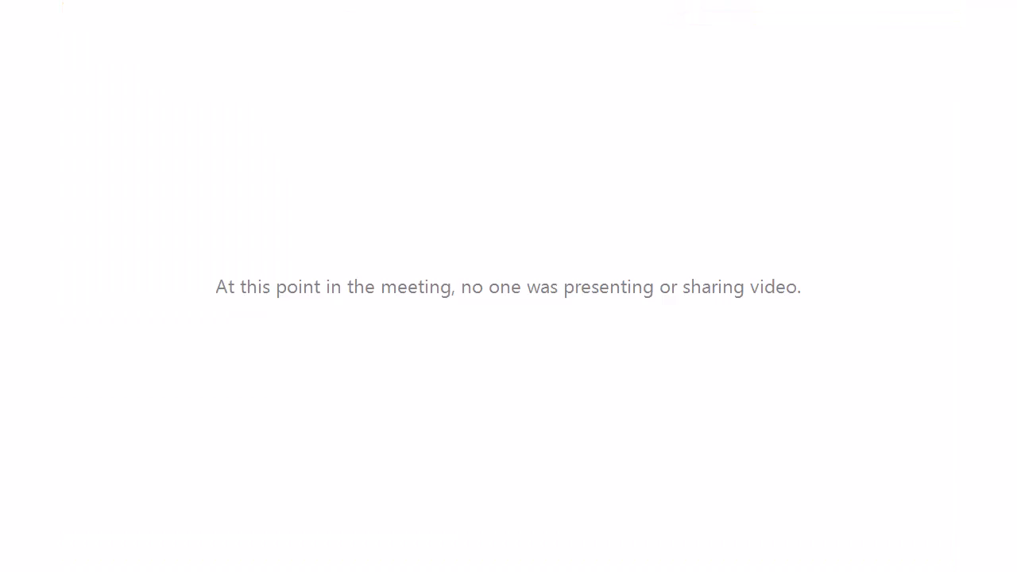